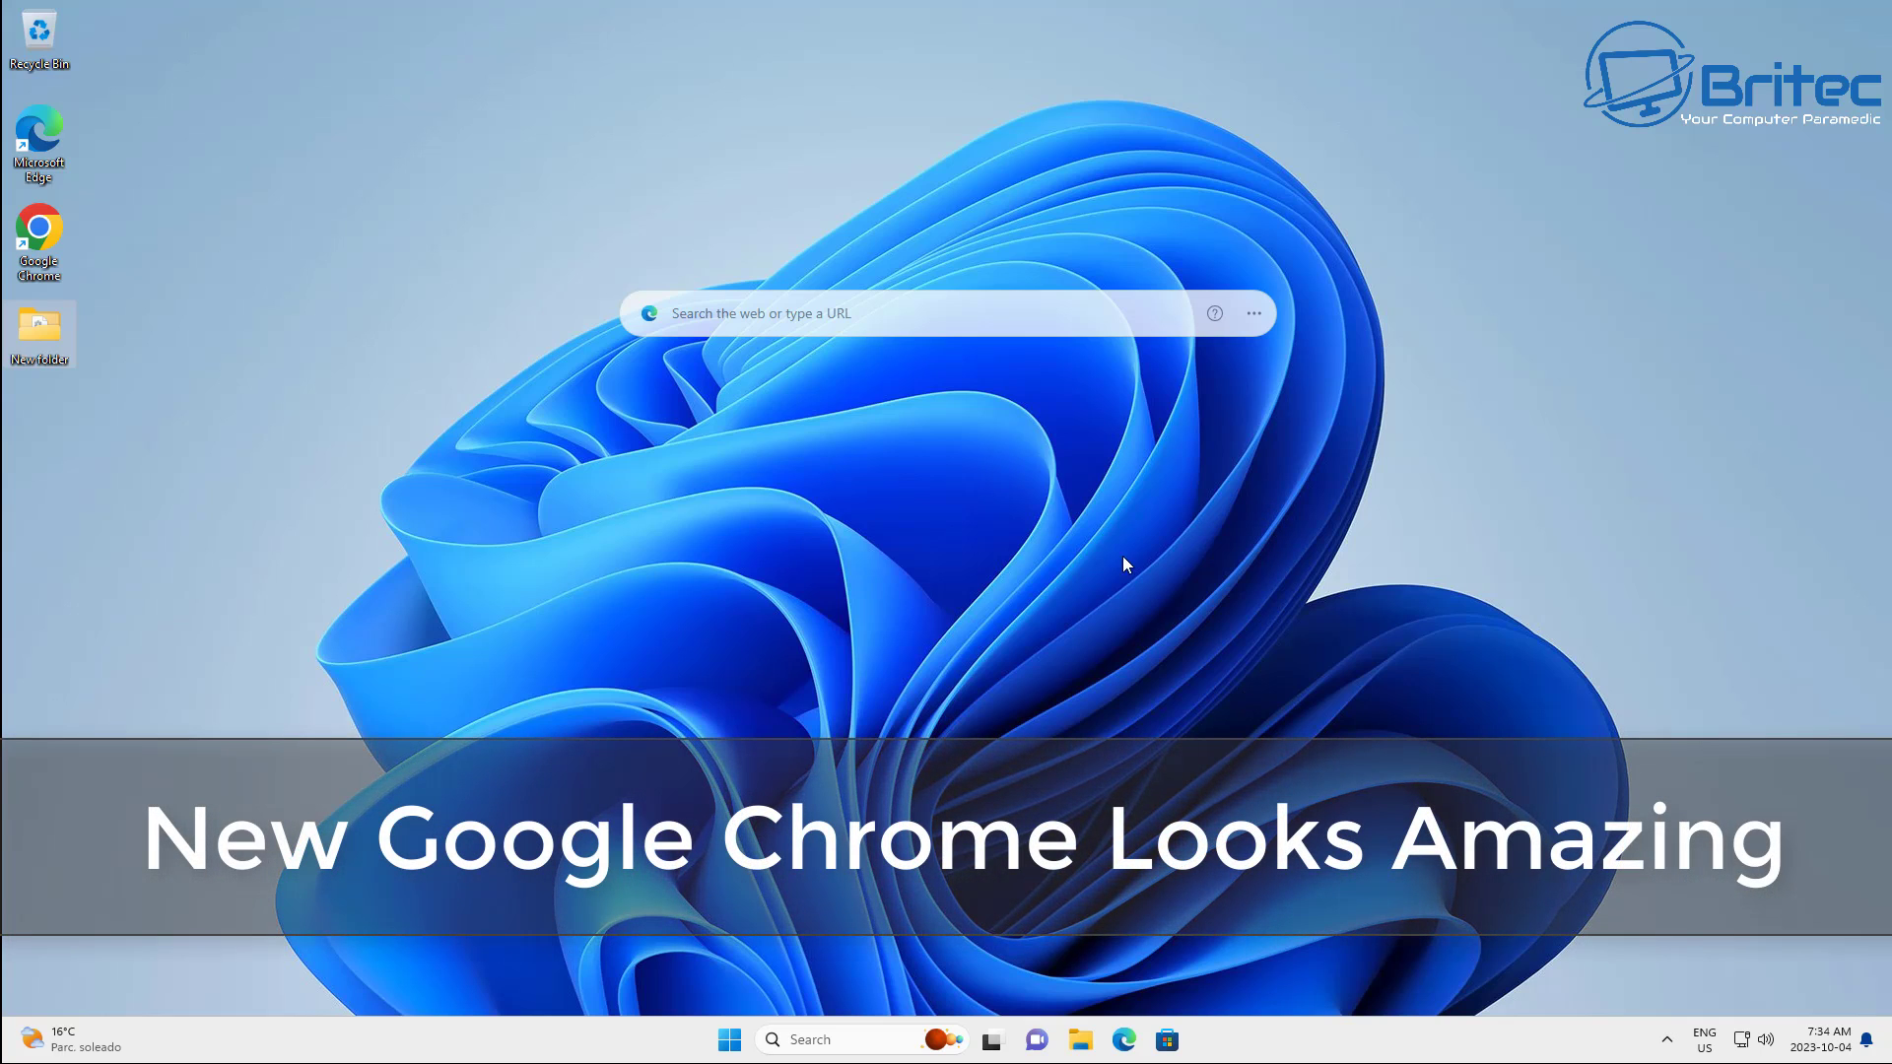
Launch Chrome, turn on ad topics, and acknowledge the other ad privacy features notice
double_click(61, 250)
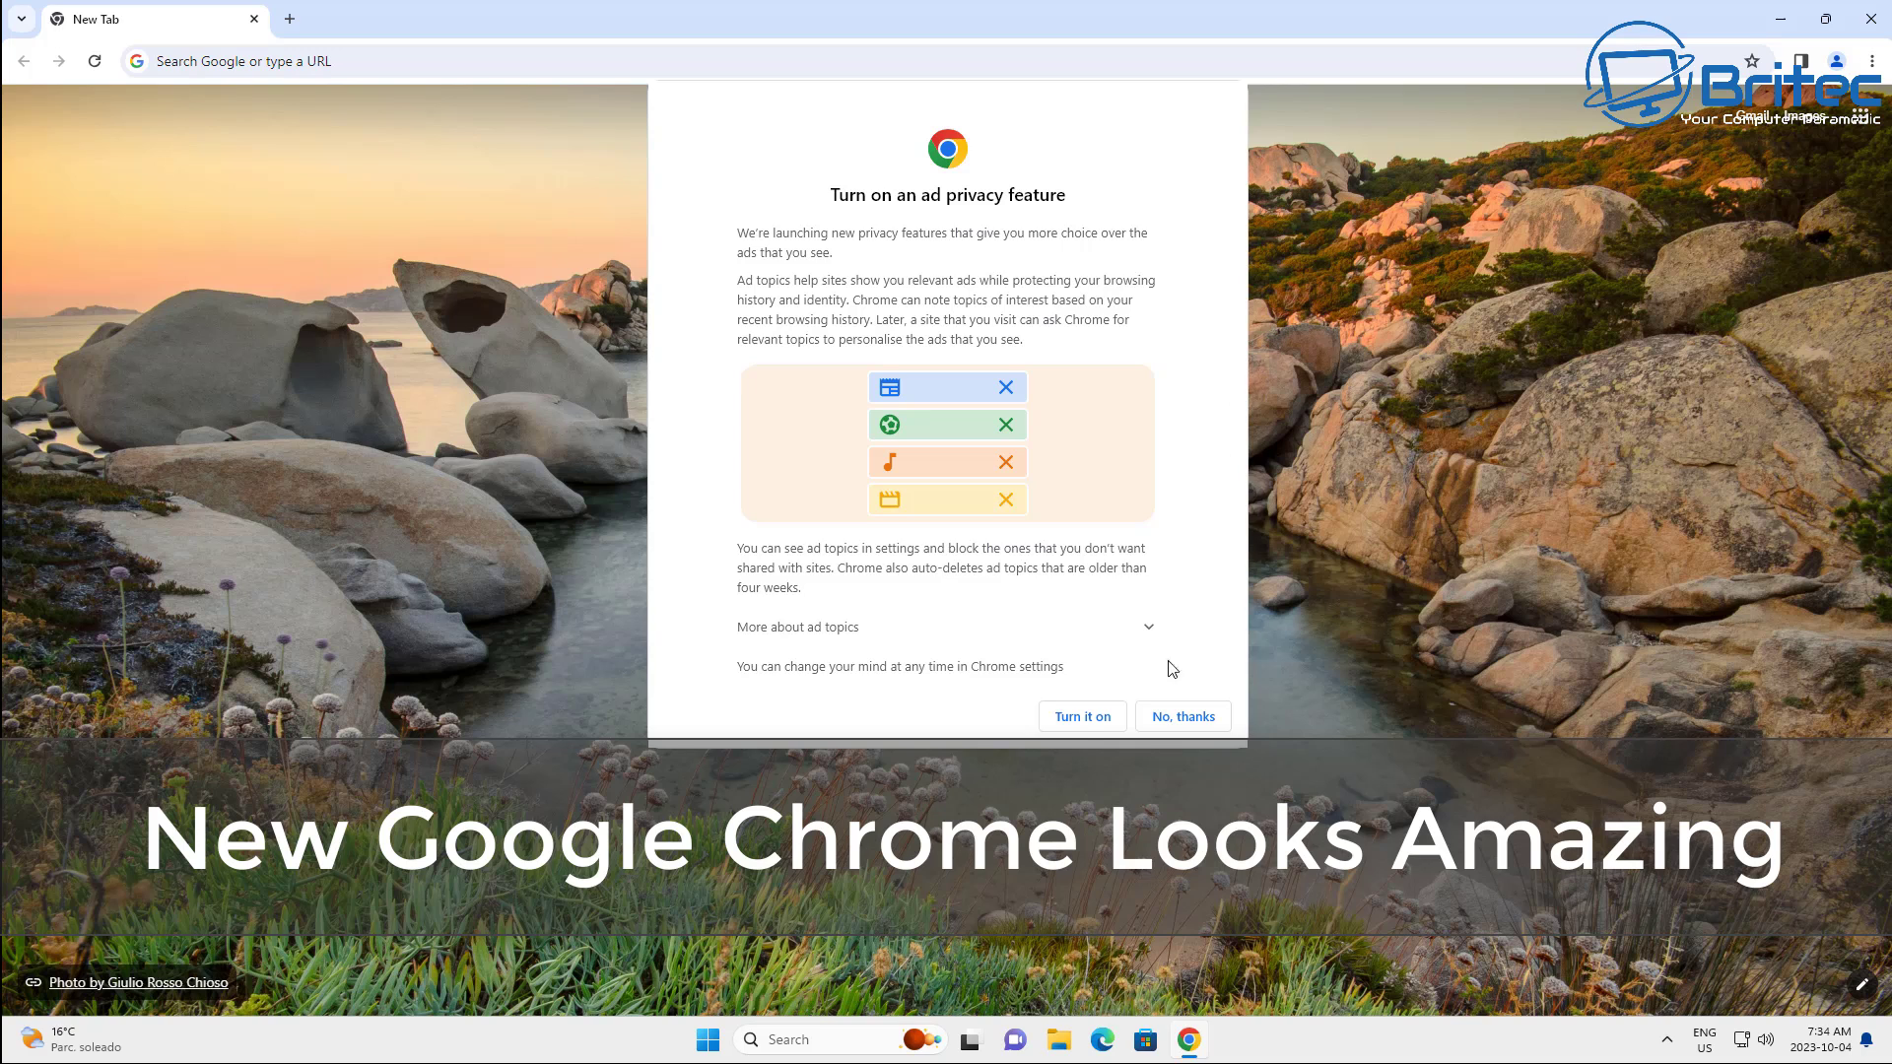
click(1083, 719)
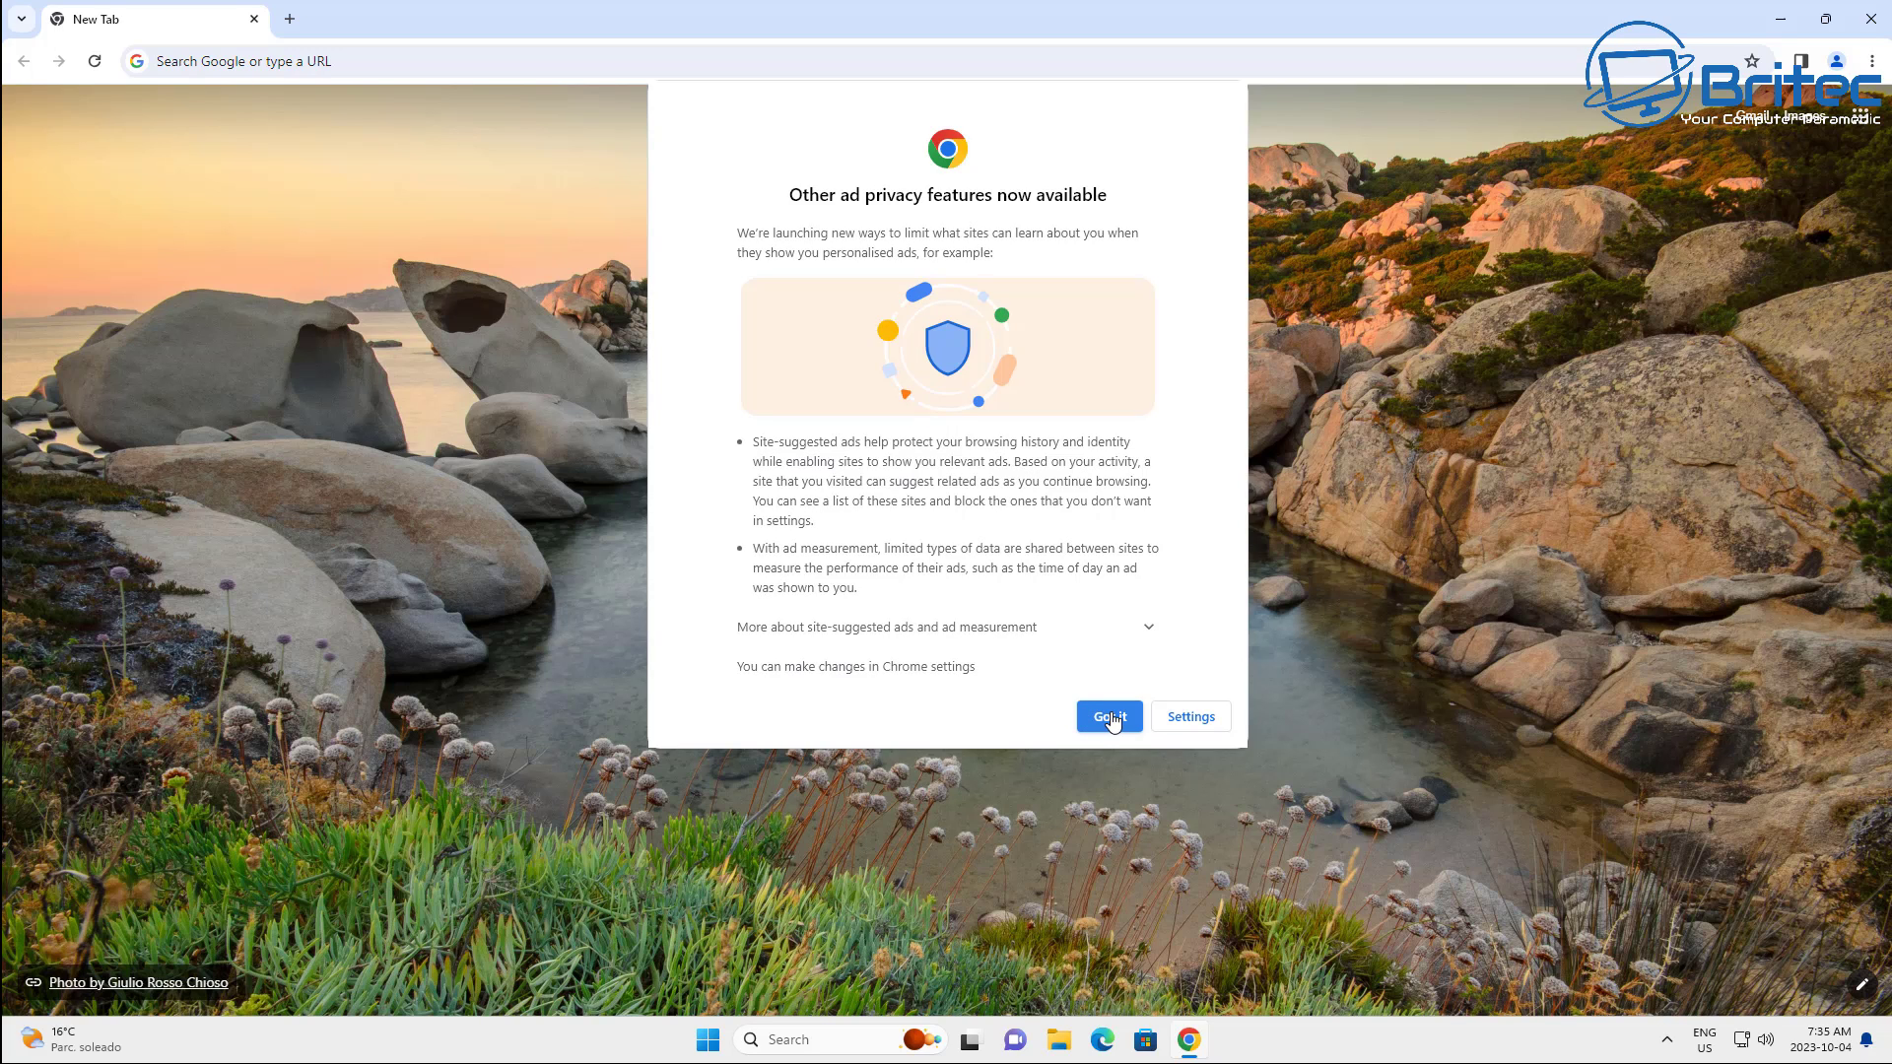
click(1112, 718)
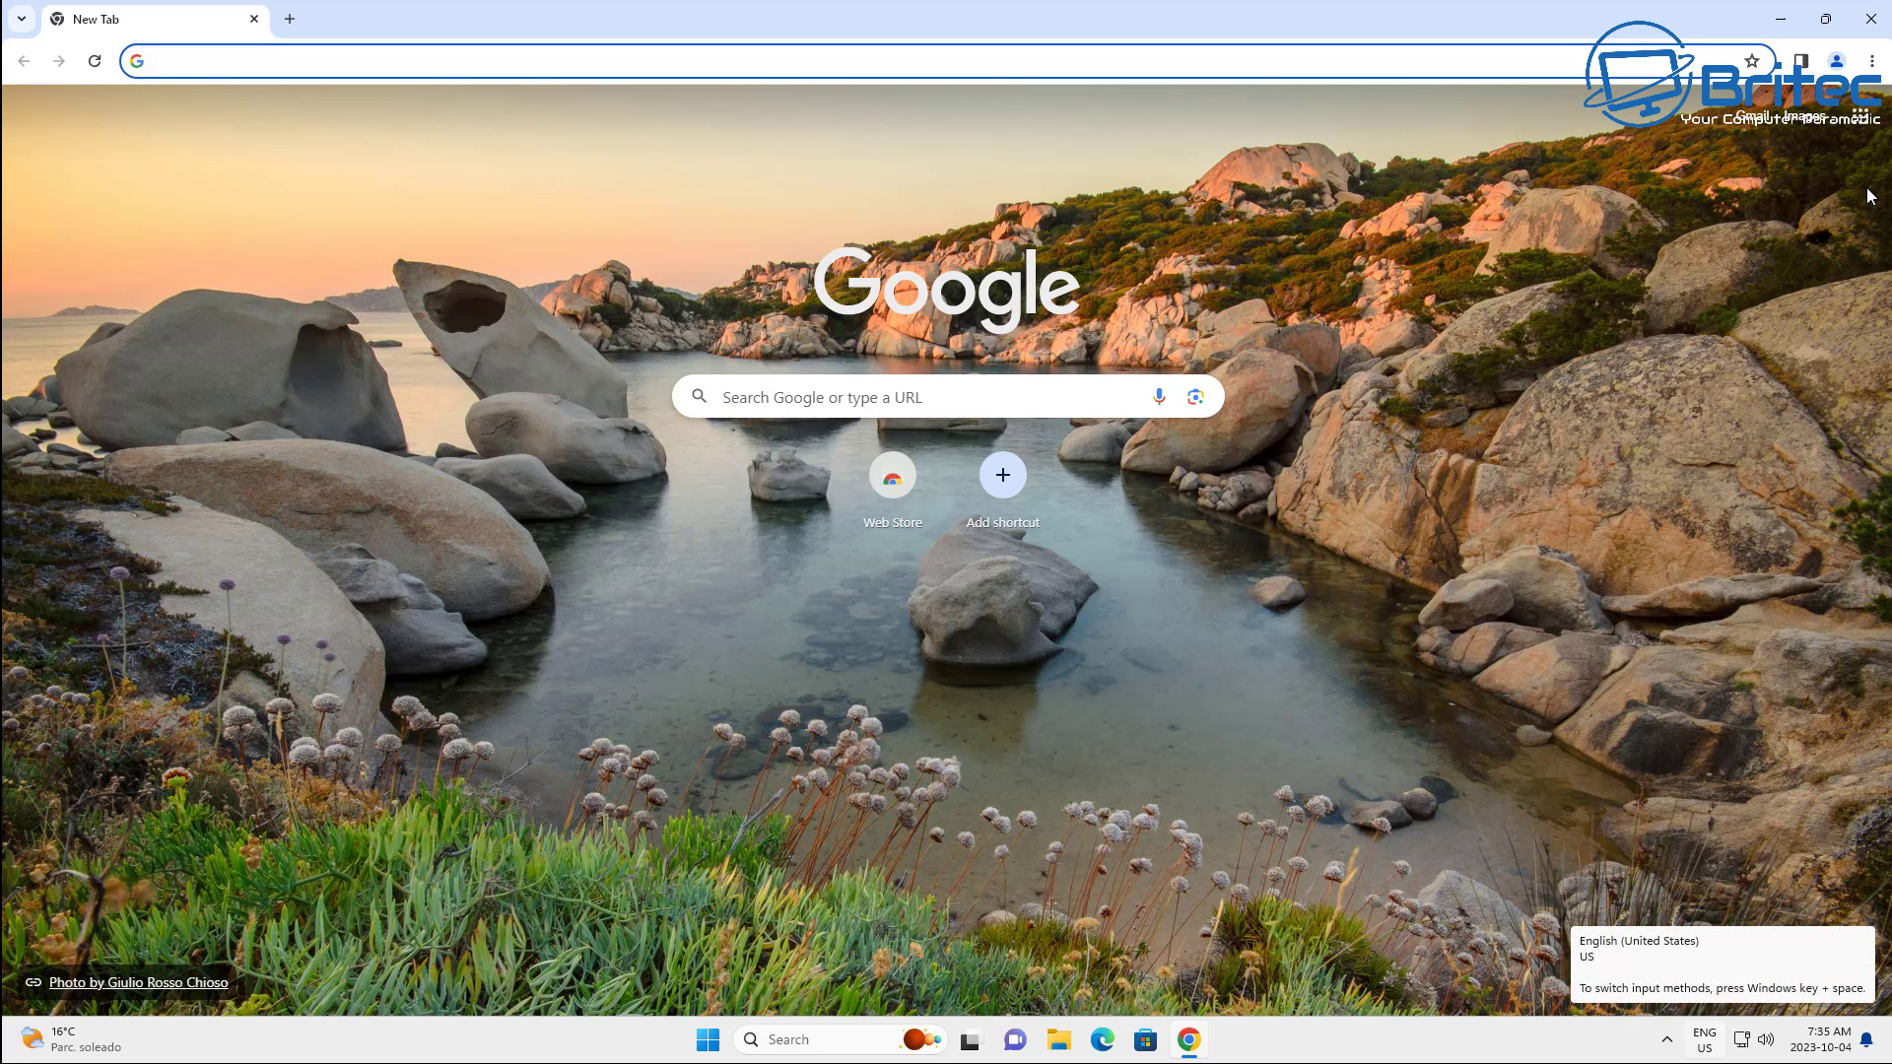
Go to Settings > About Chrome and confirm version 117.0.5938.150 is up to date
click(1873, 60)
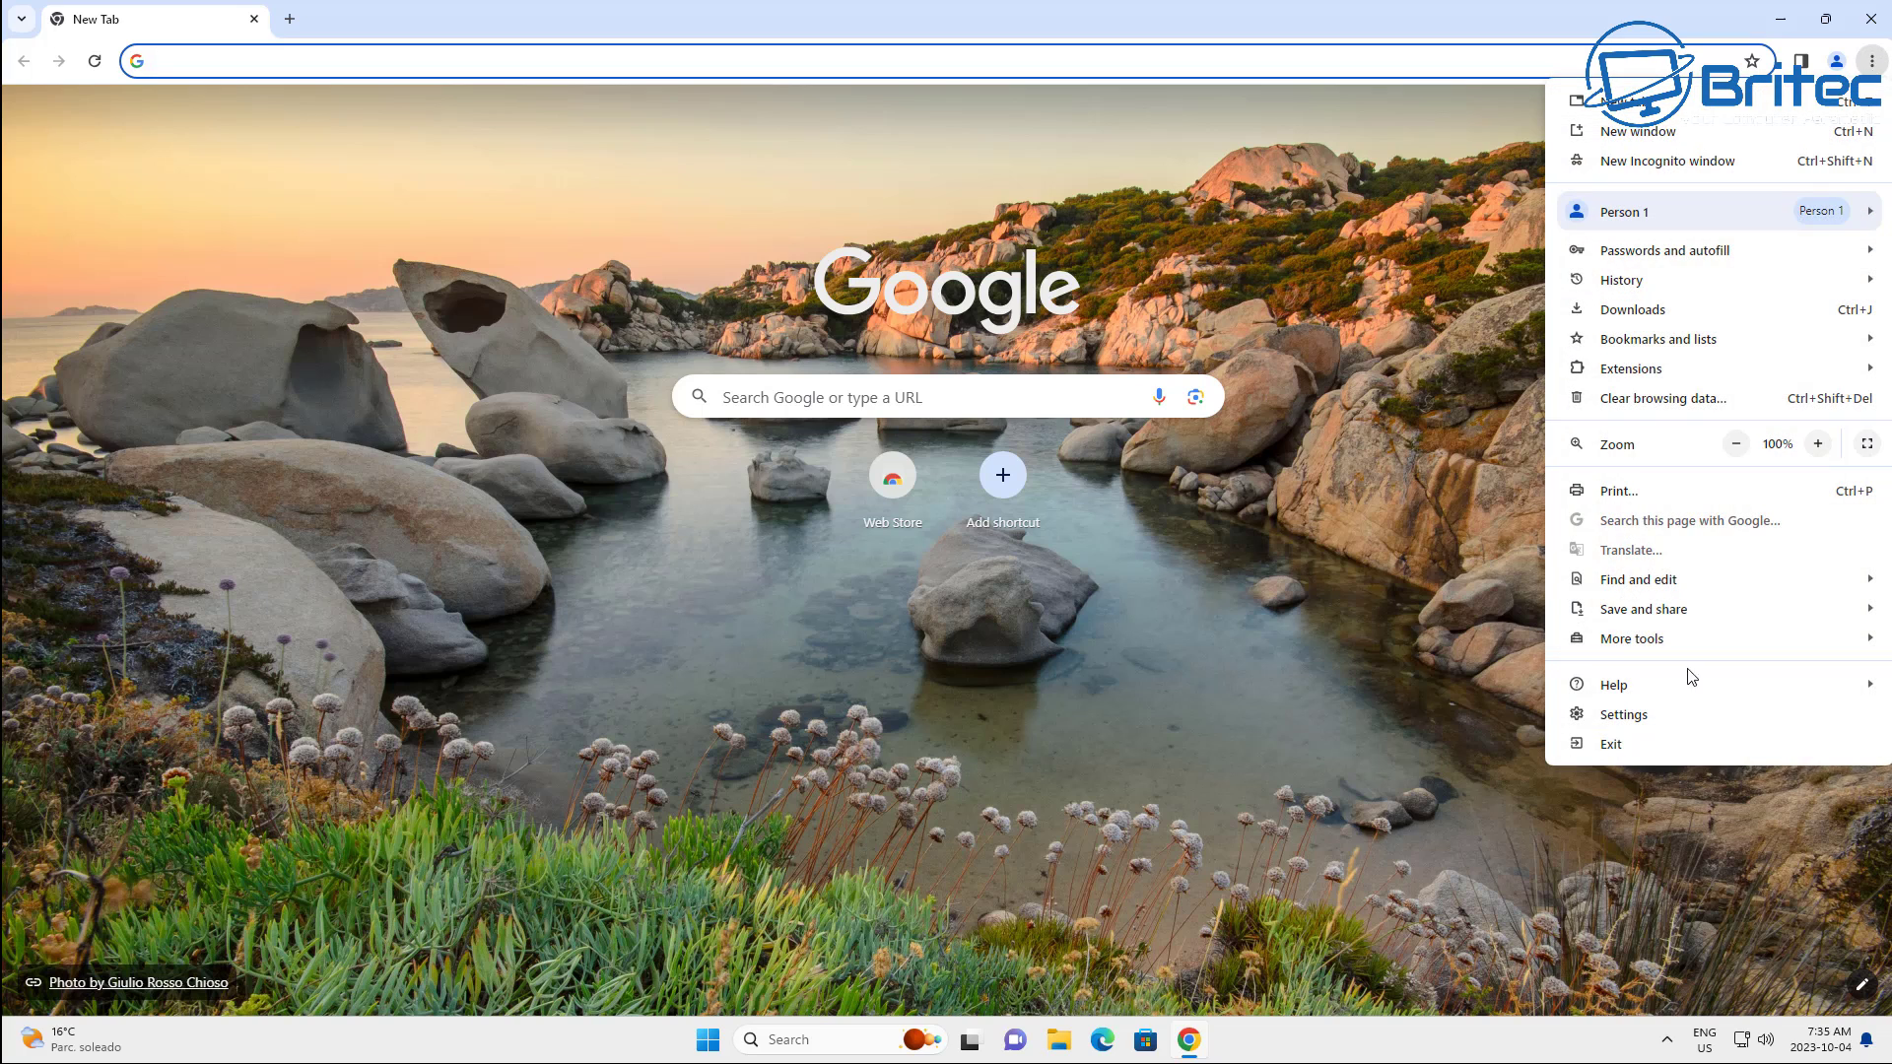
click(1628, 719)
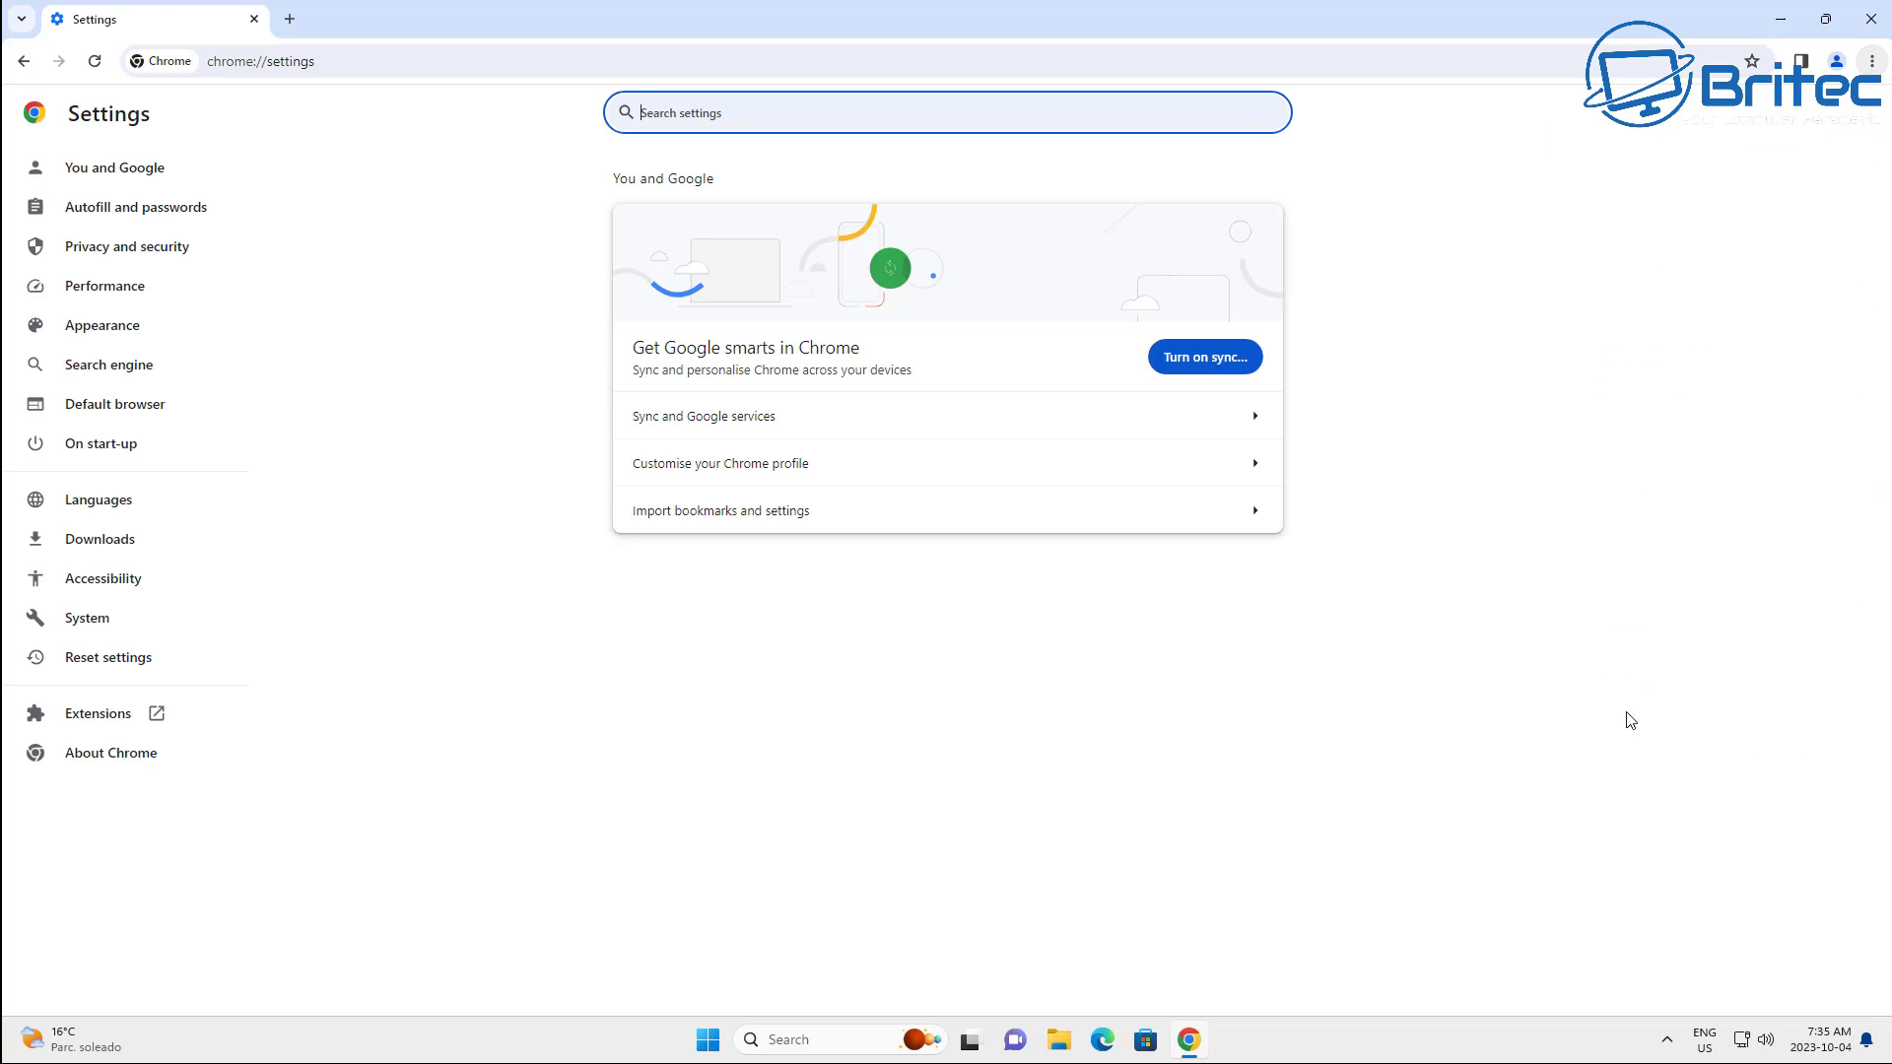
click(138, 761)
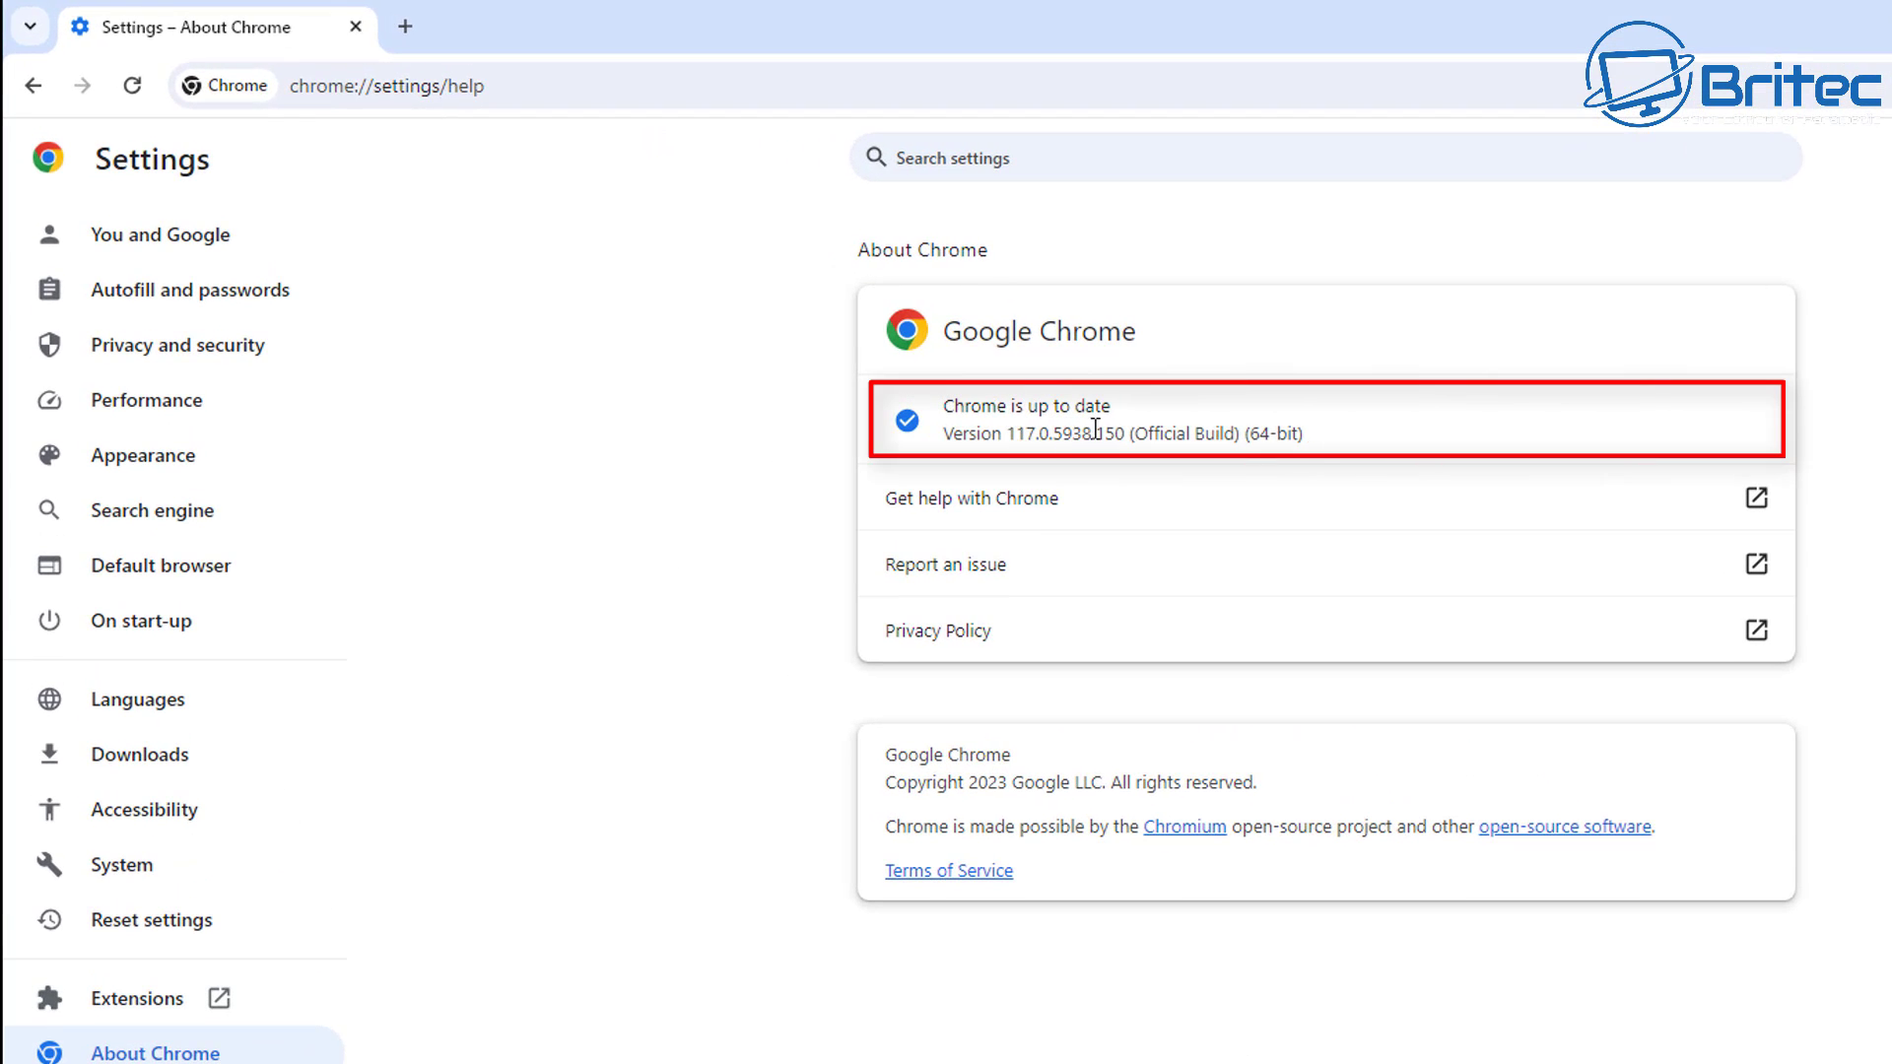
drag(1005, 433, 1135, 440)
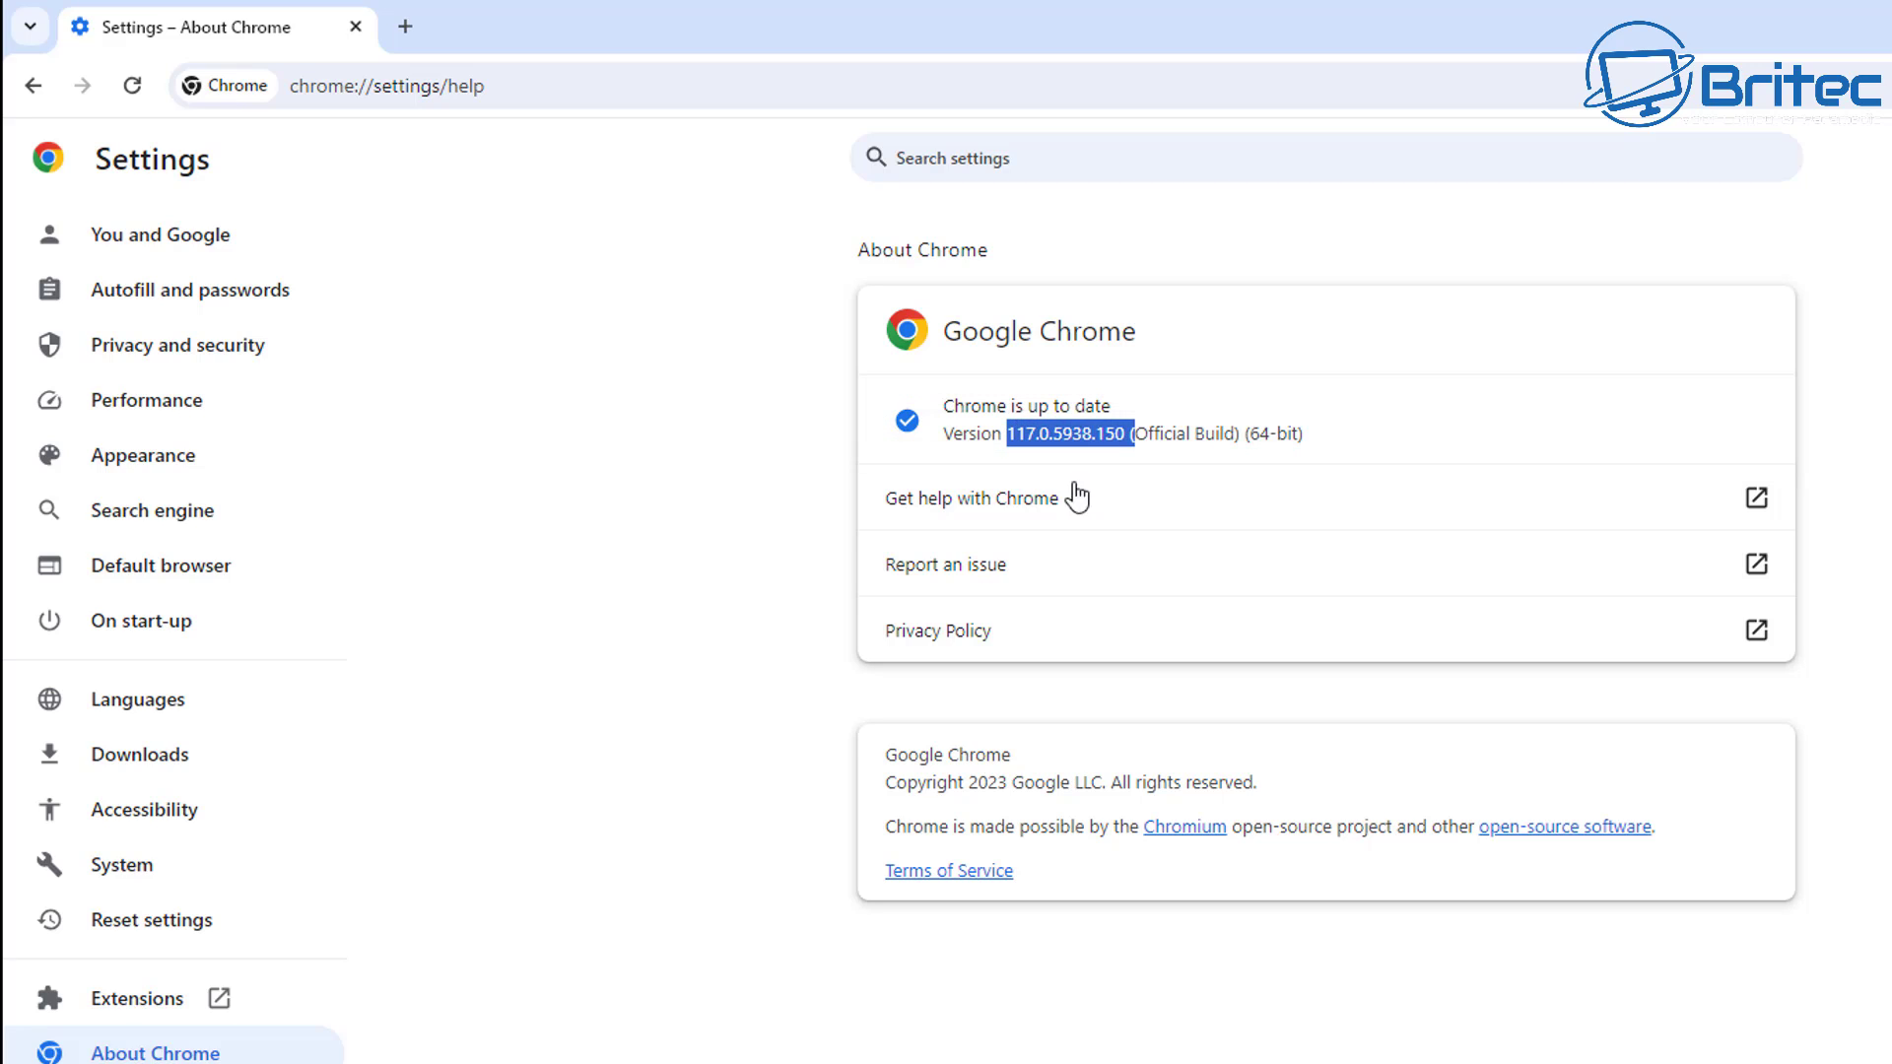
click(1218, 426)
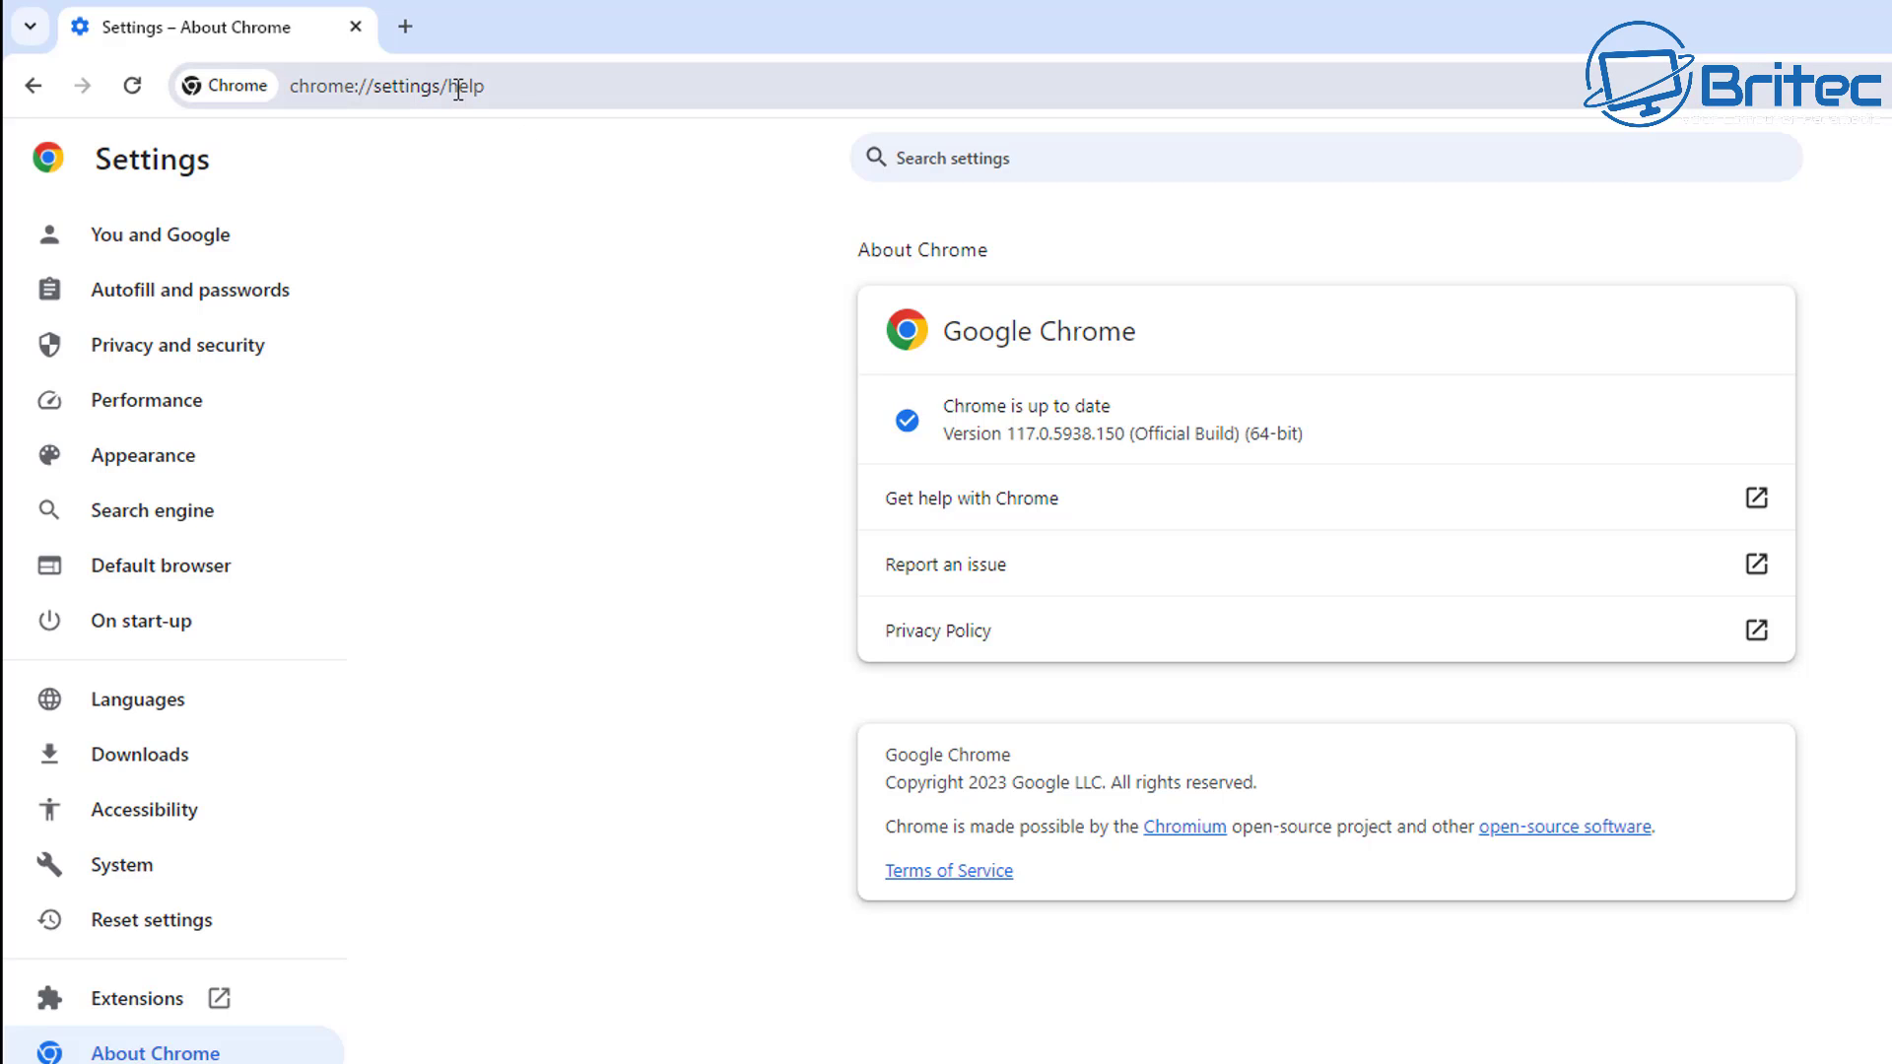
drag(518, 87, 381, 108)
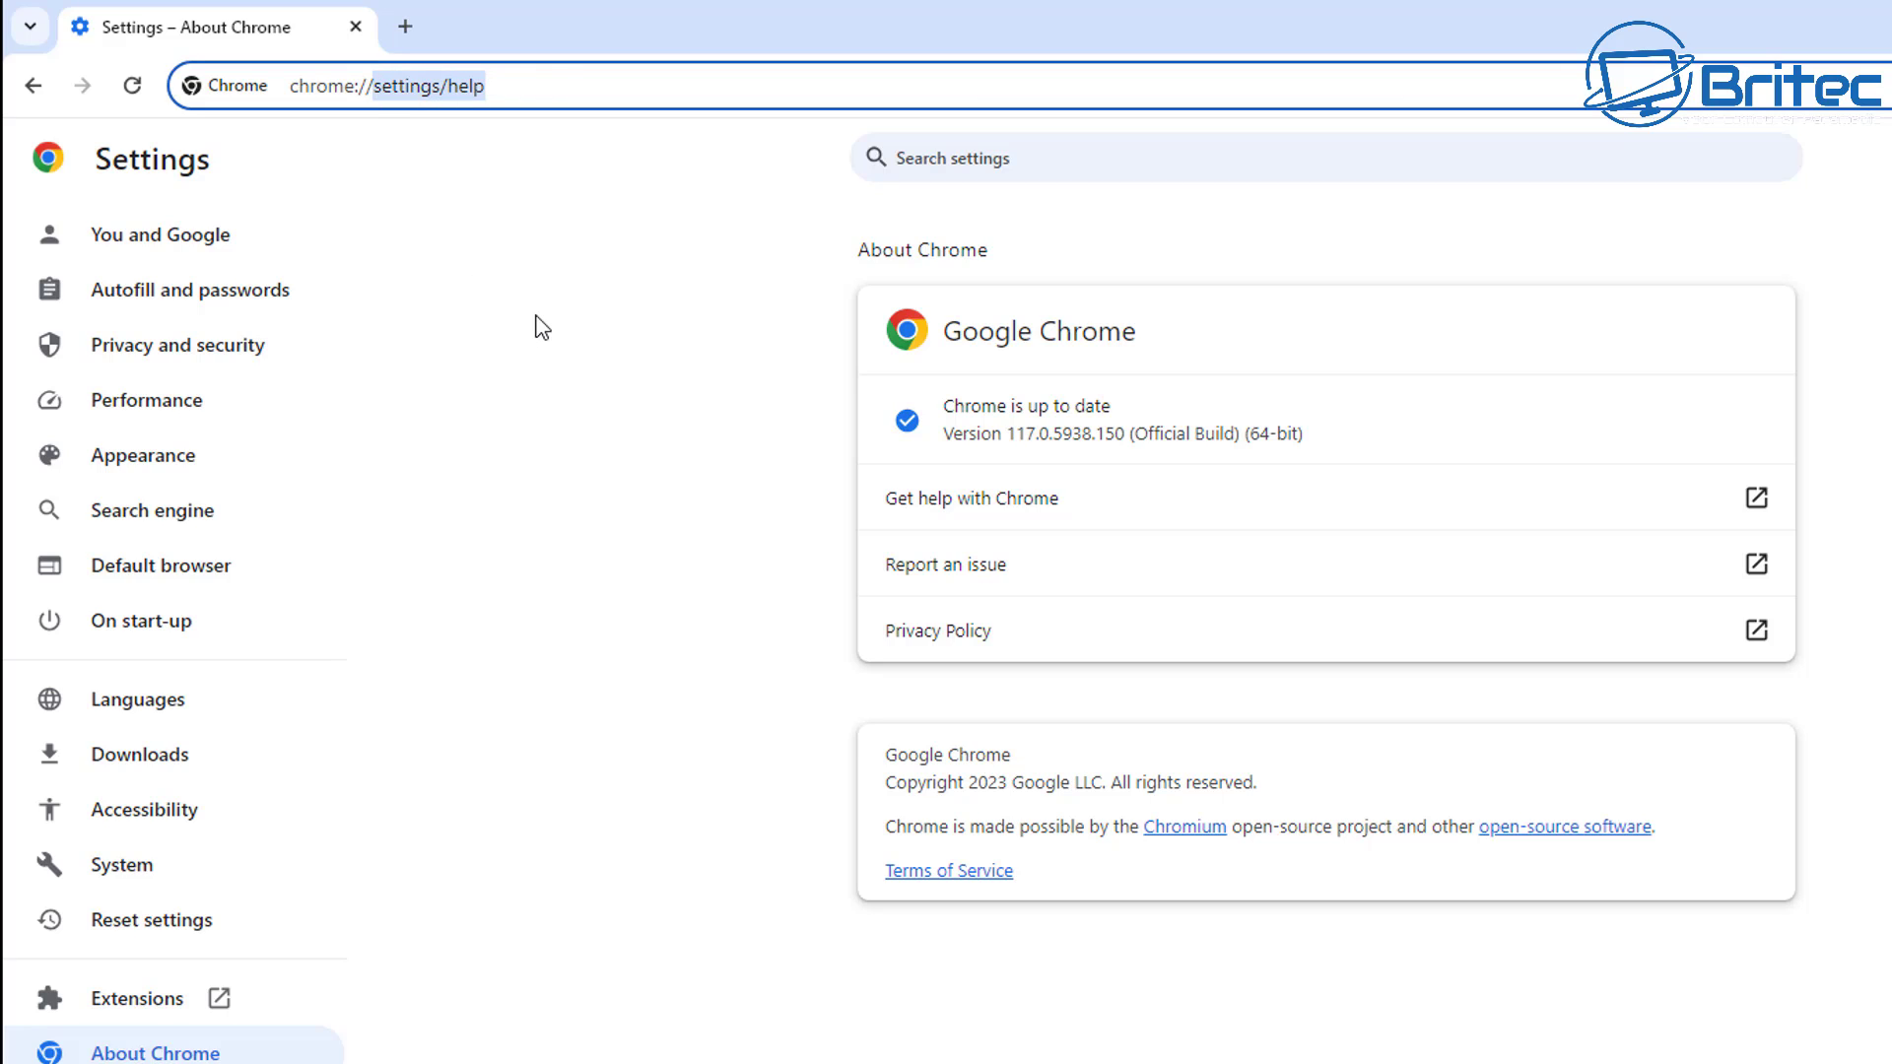
Load the chrome://flags Experiments page and search for 'chrome refresh'
text(flags)
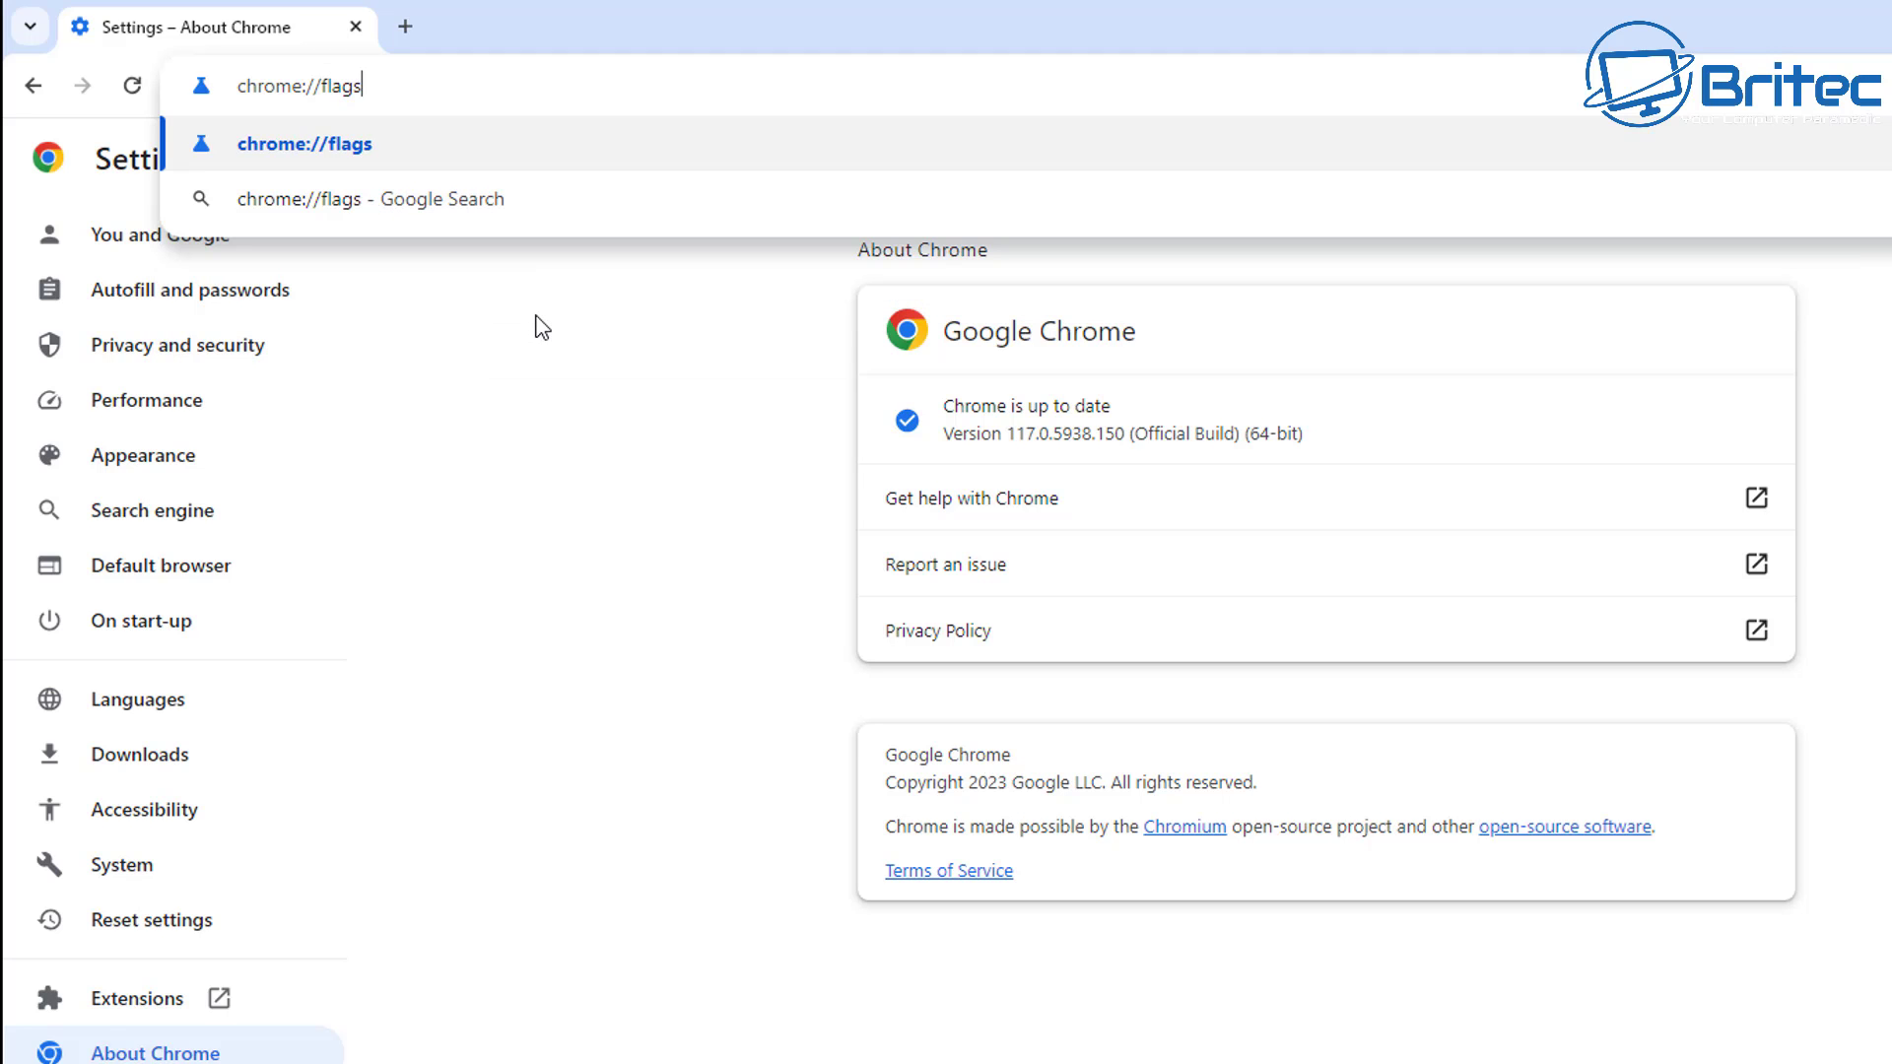
key(Return)
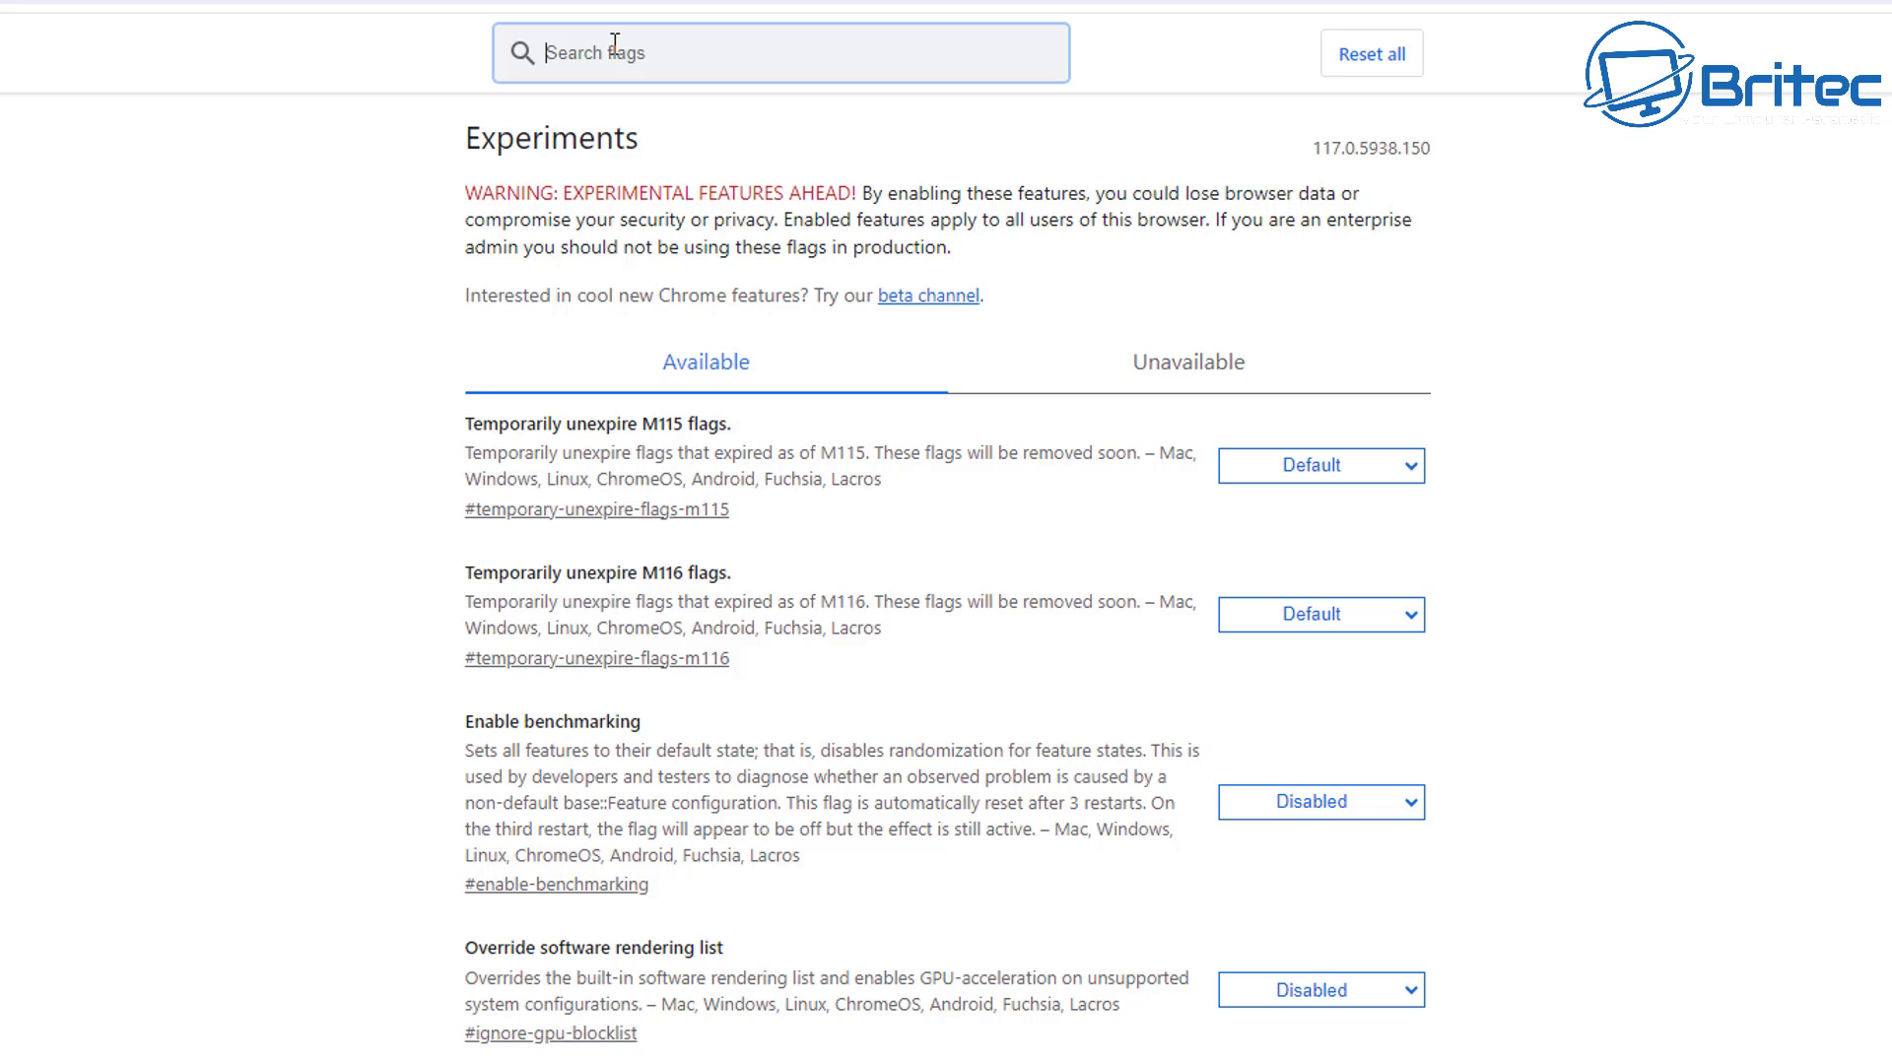
text(chrome re)
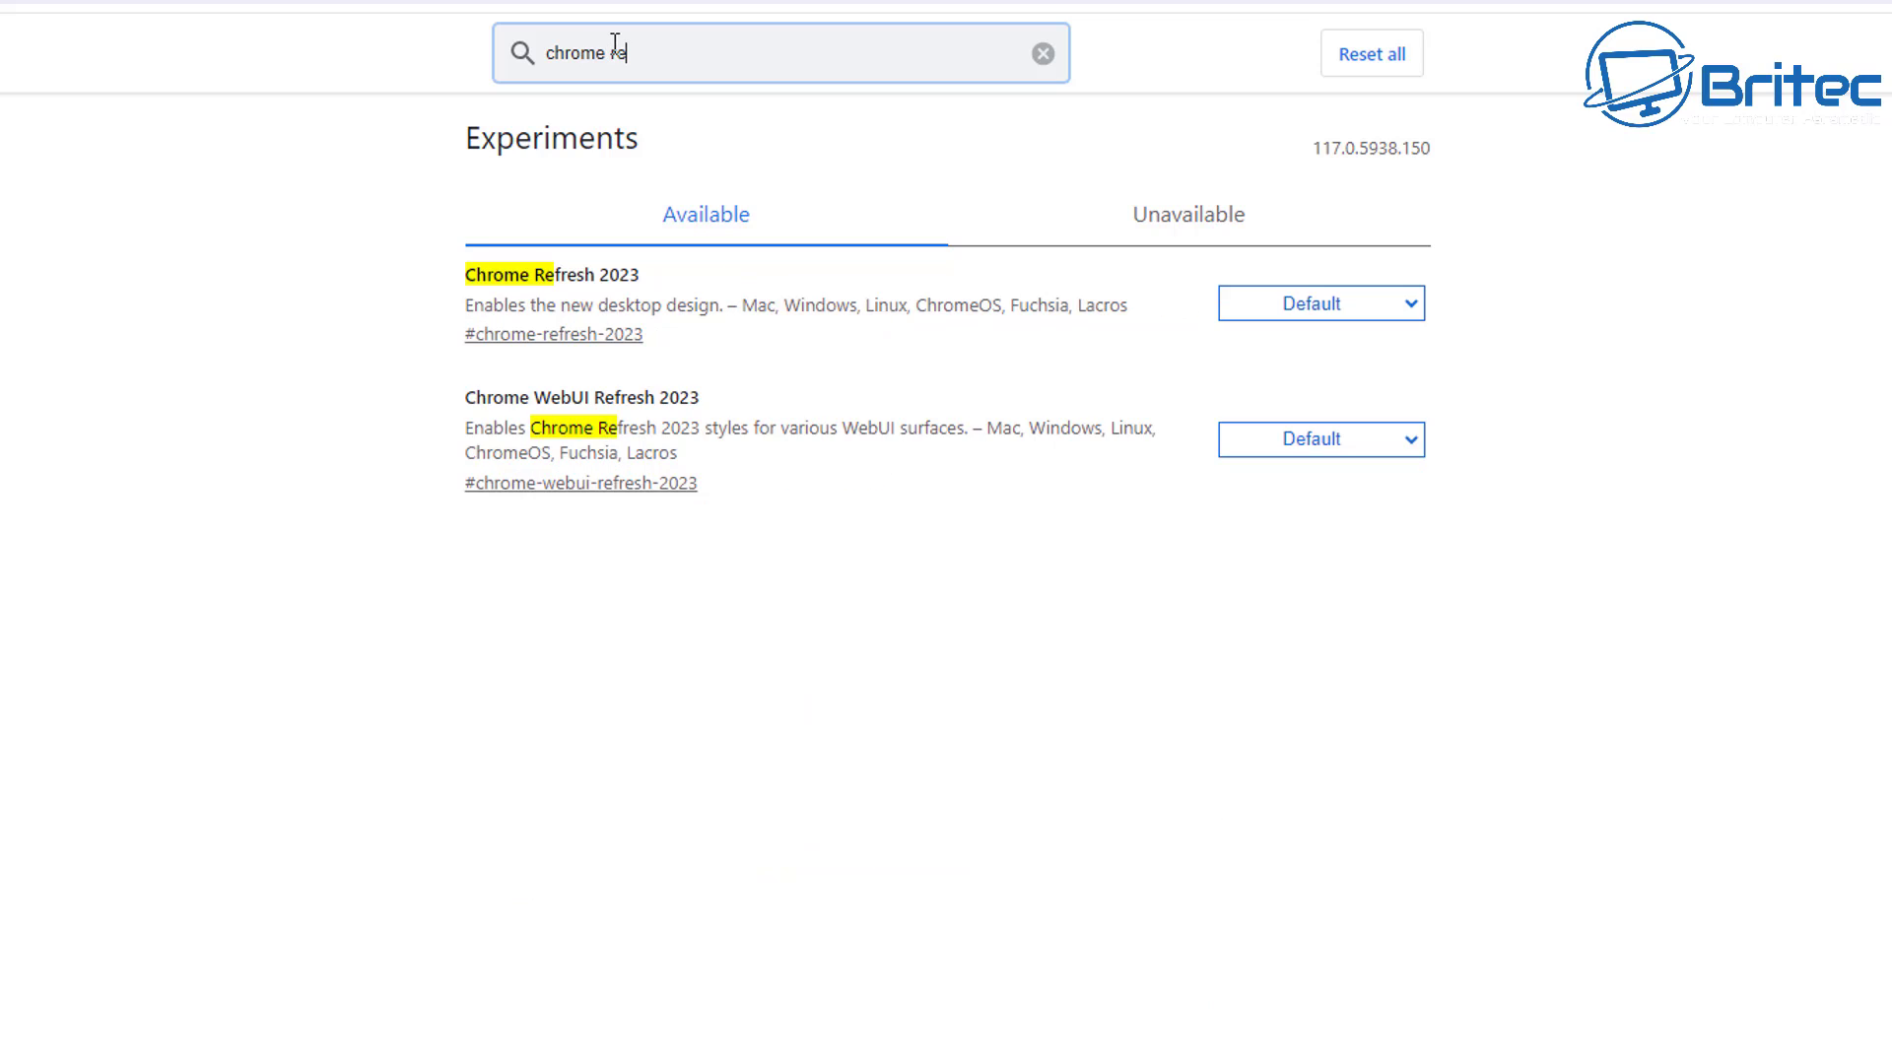
text(fresh)
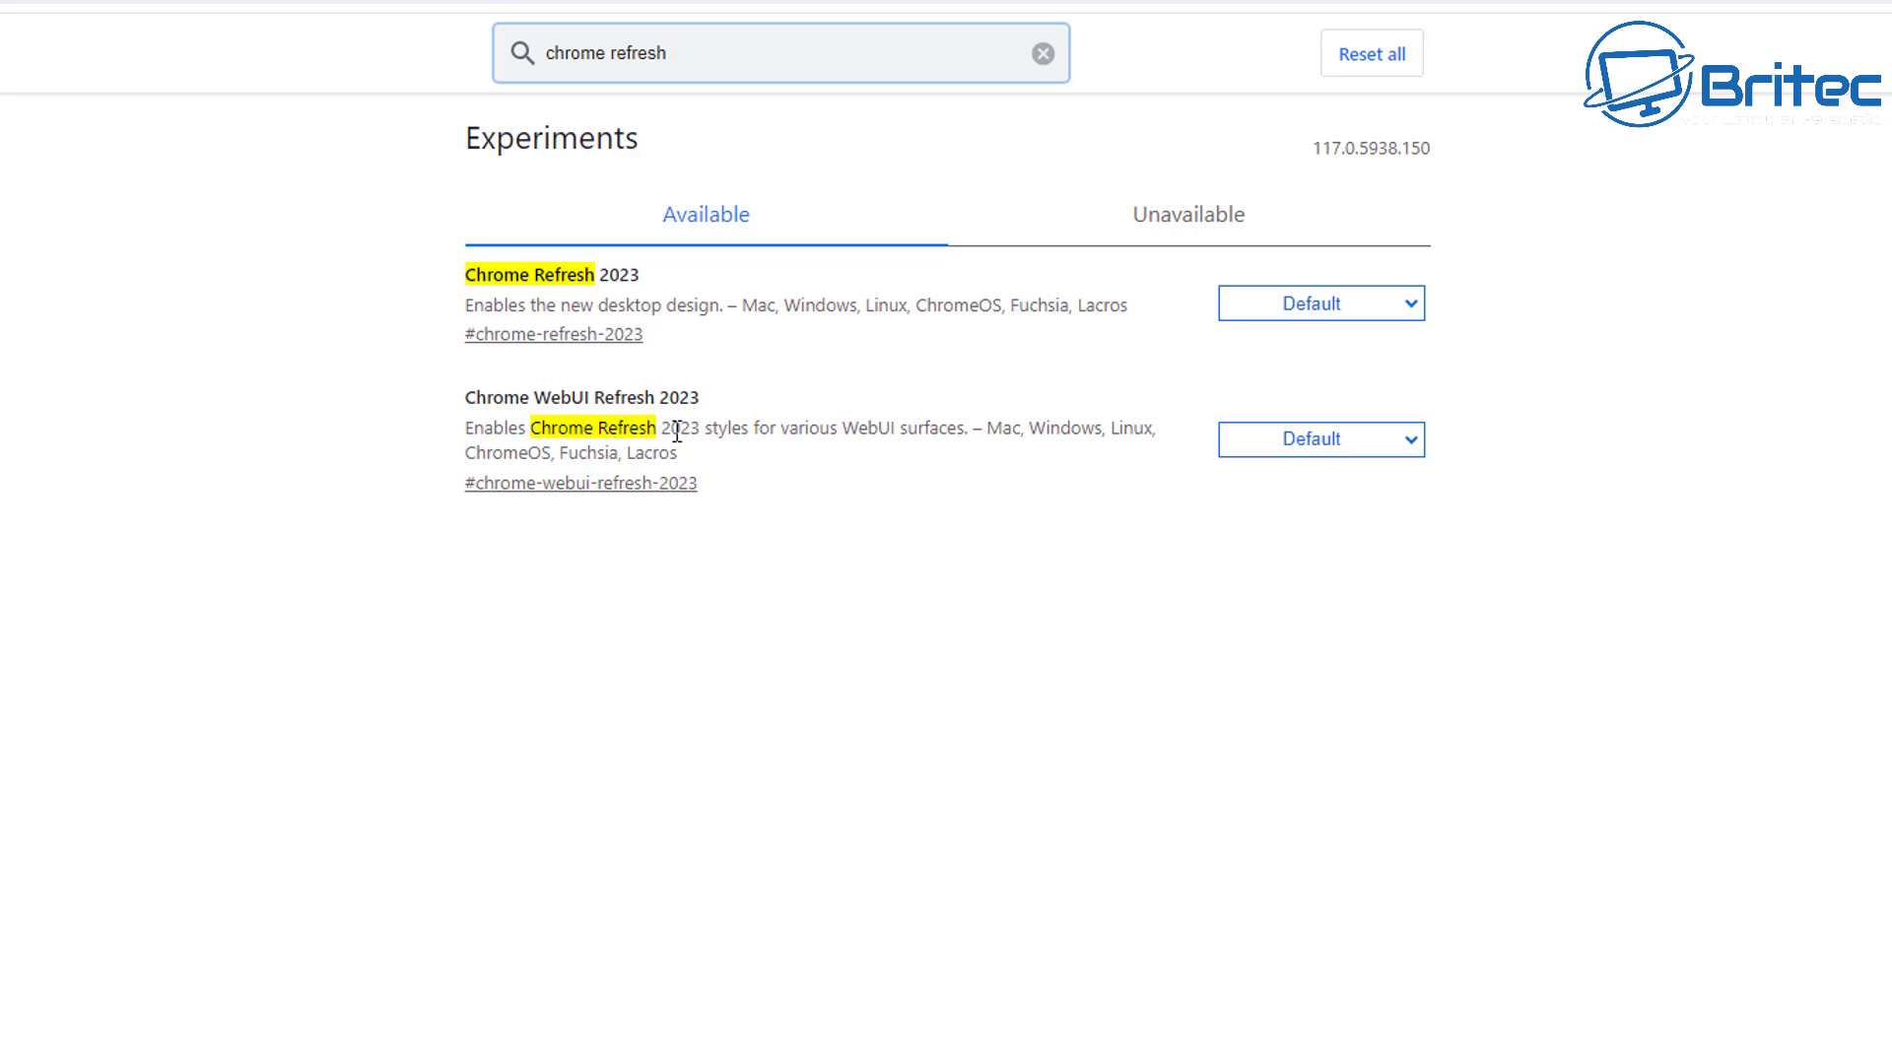
Set both Chrome Refresh 2023 and Chrome WebUI Refresh 2023 flags to Enabled
click(1387, 309)
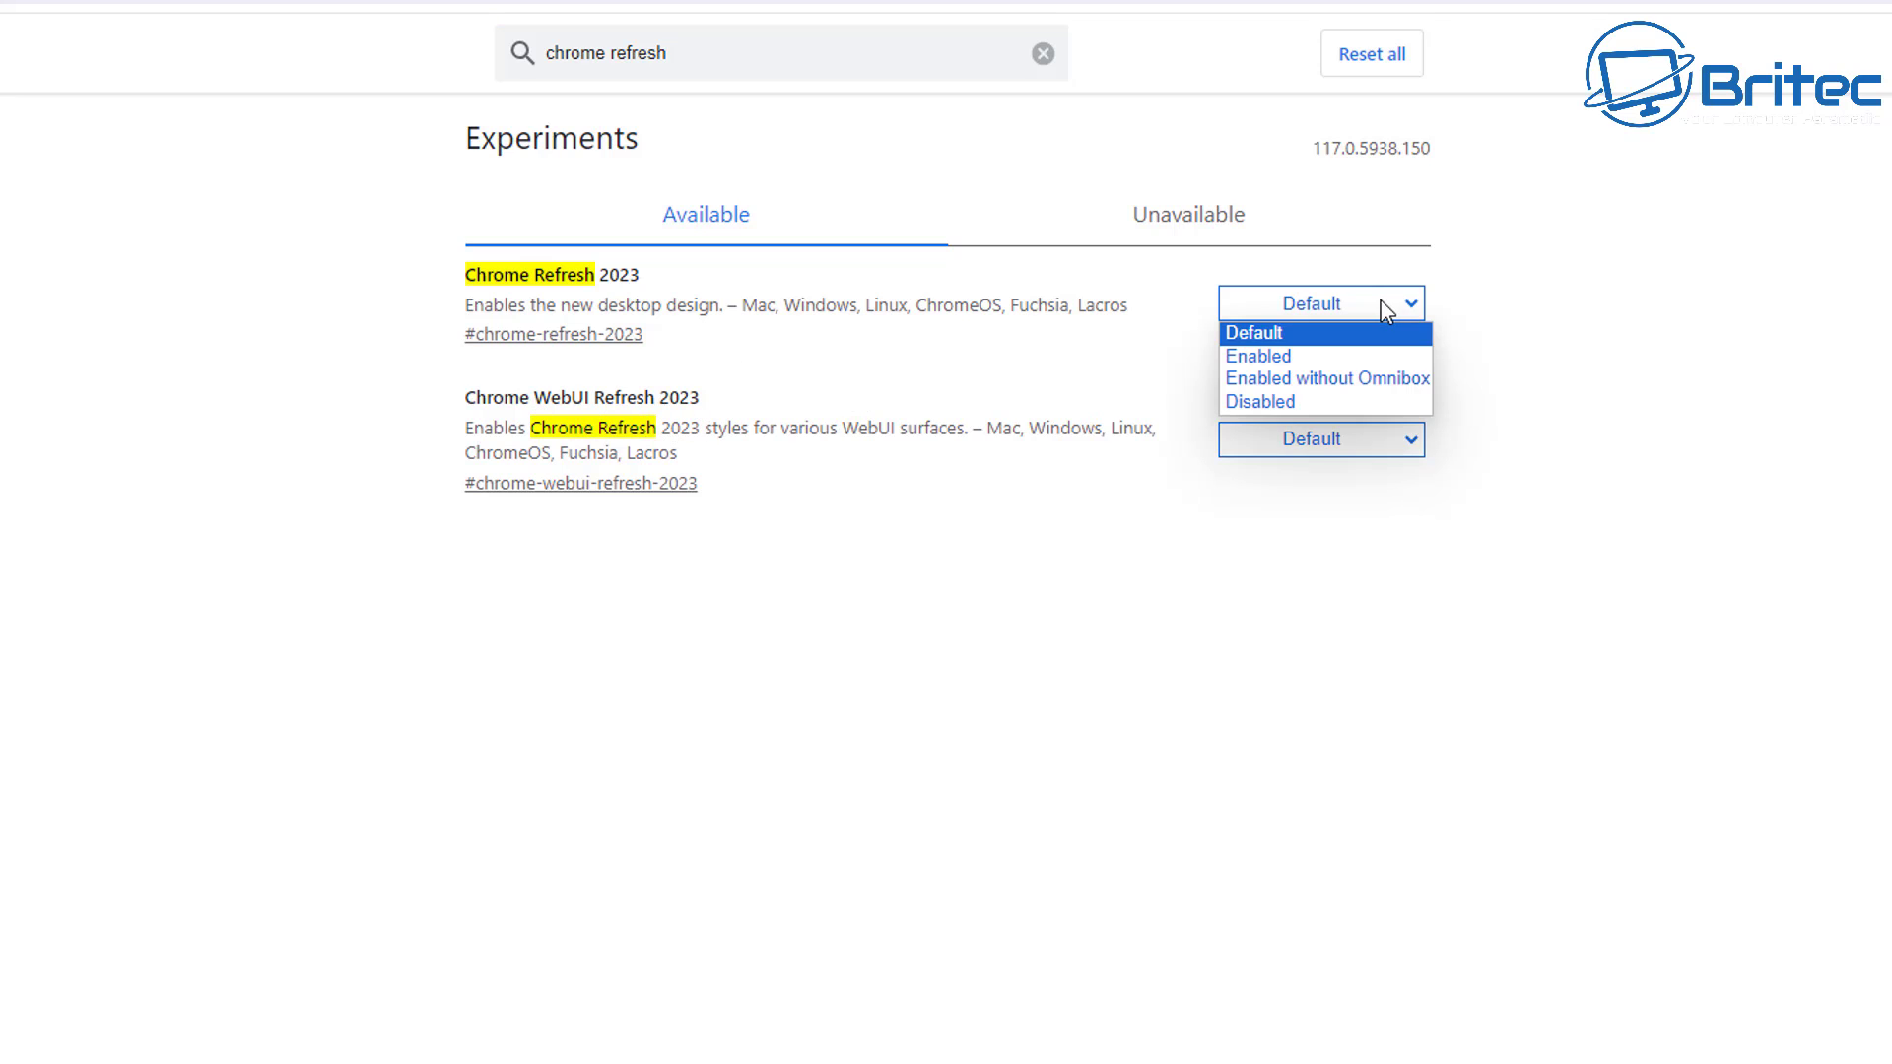
click(1304, 354)
click(1358, 440)
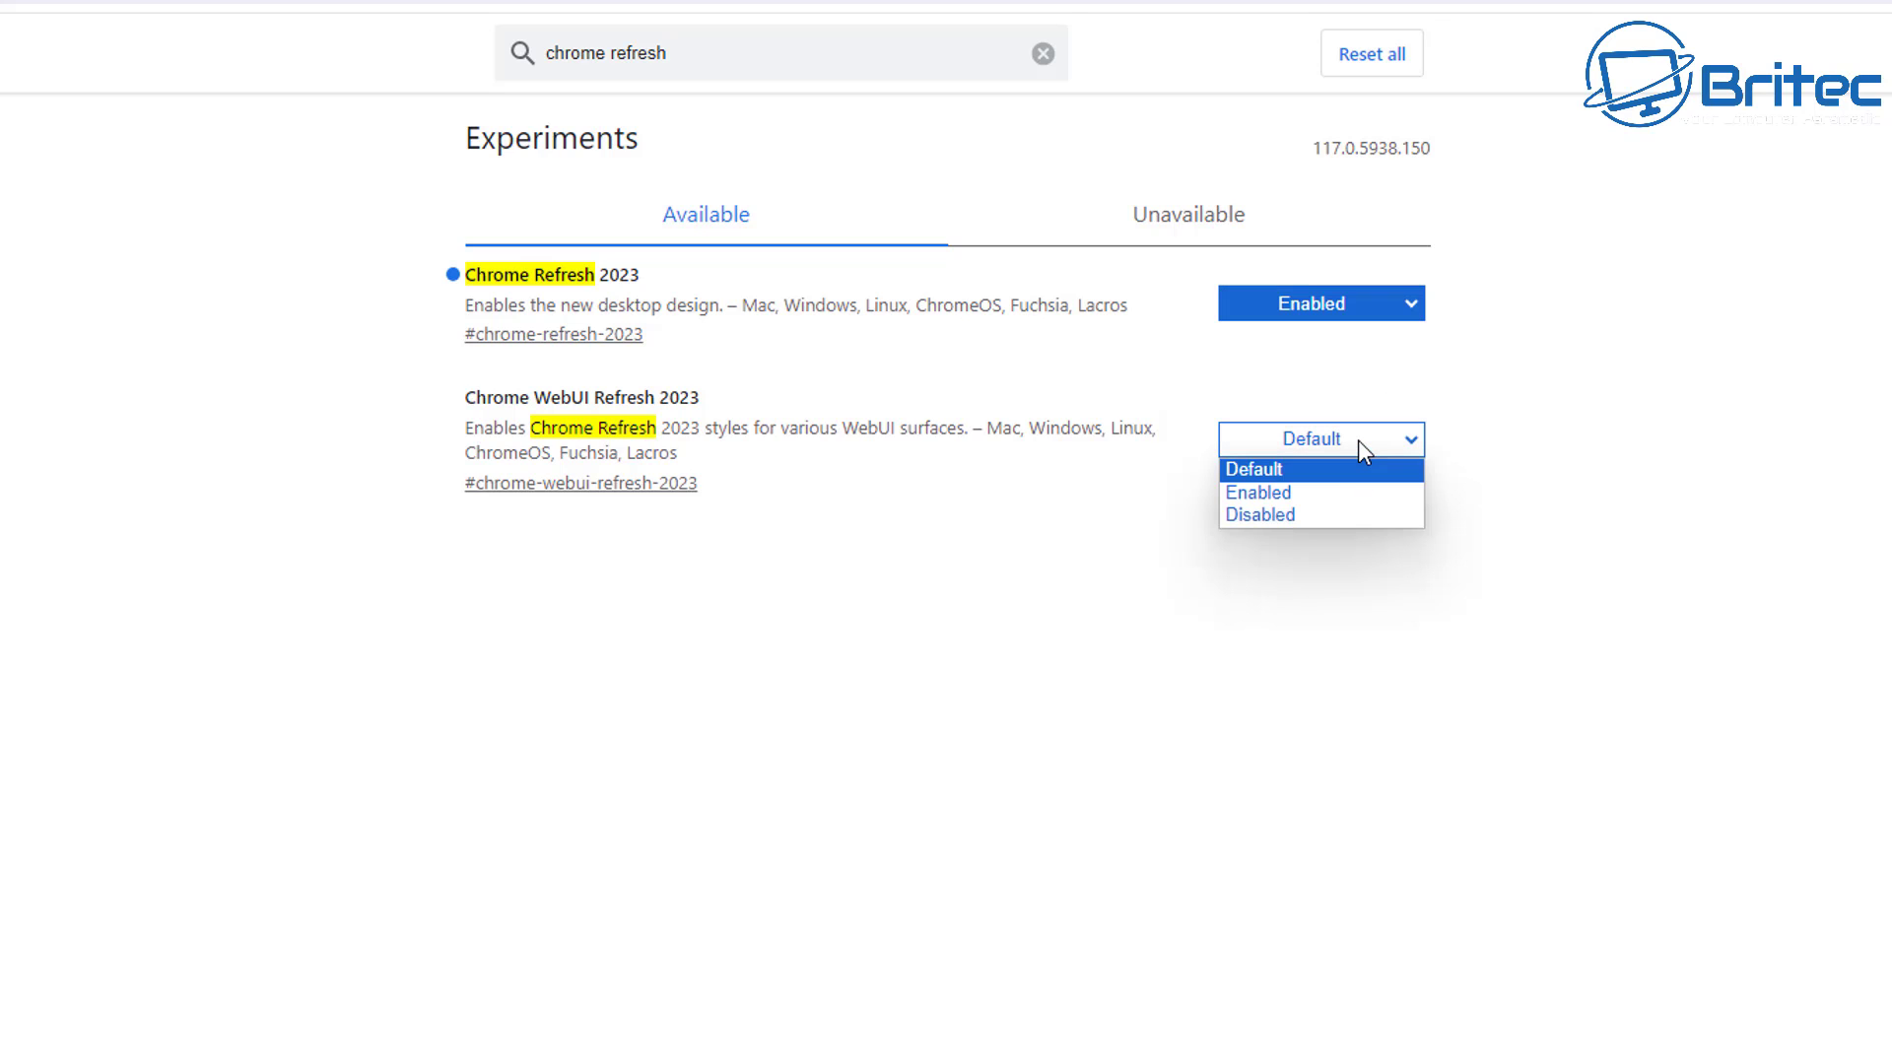
click(1282, 492)
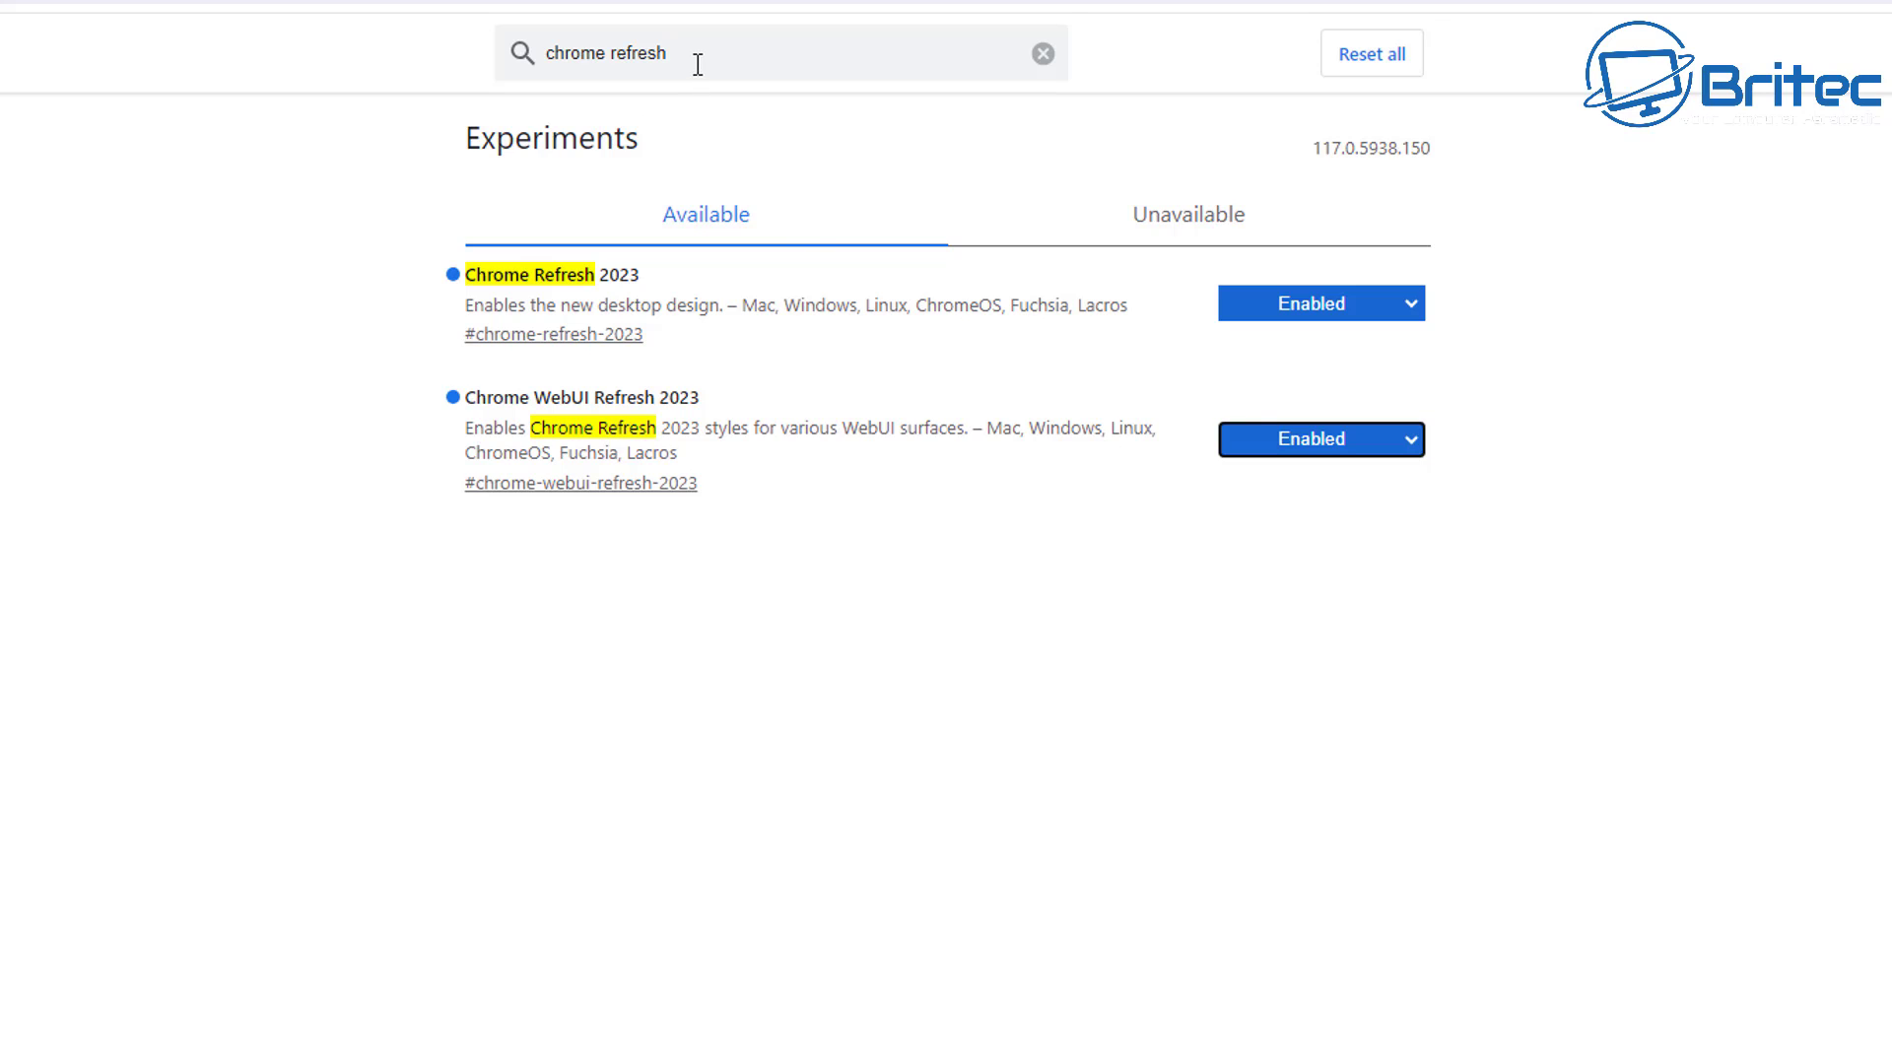
drag(698, 65, 532, 59)
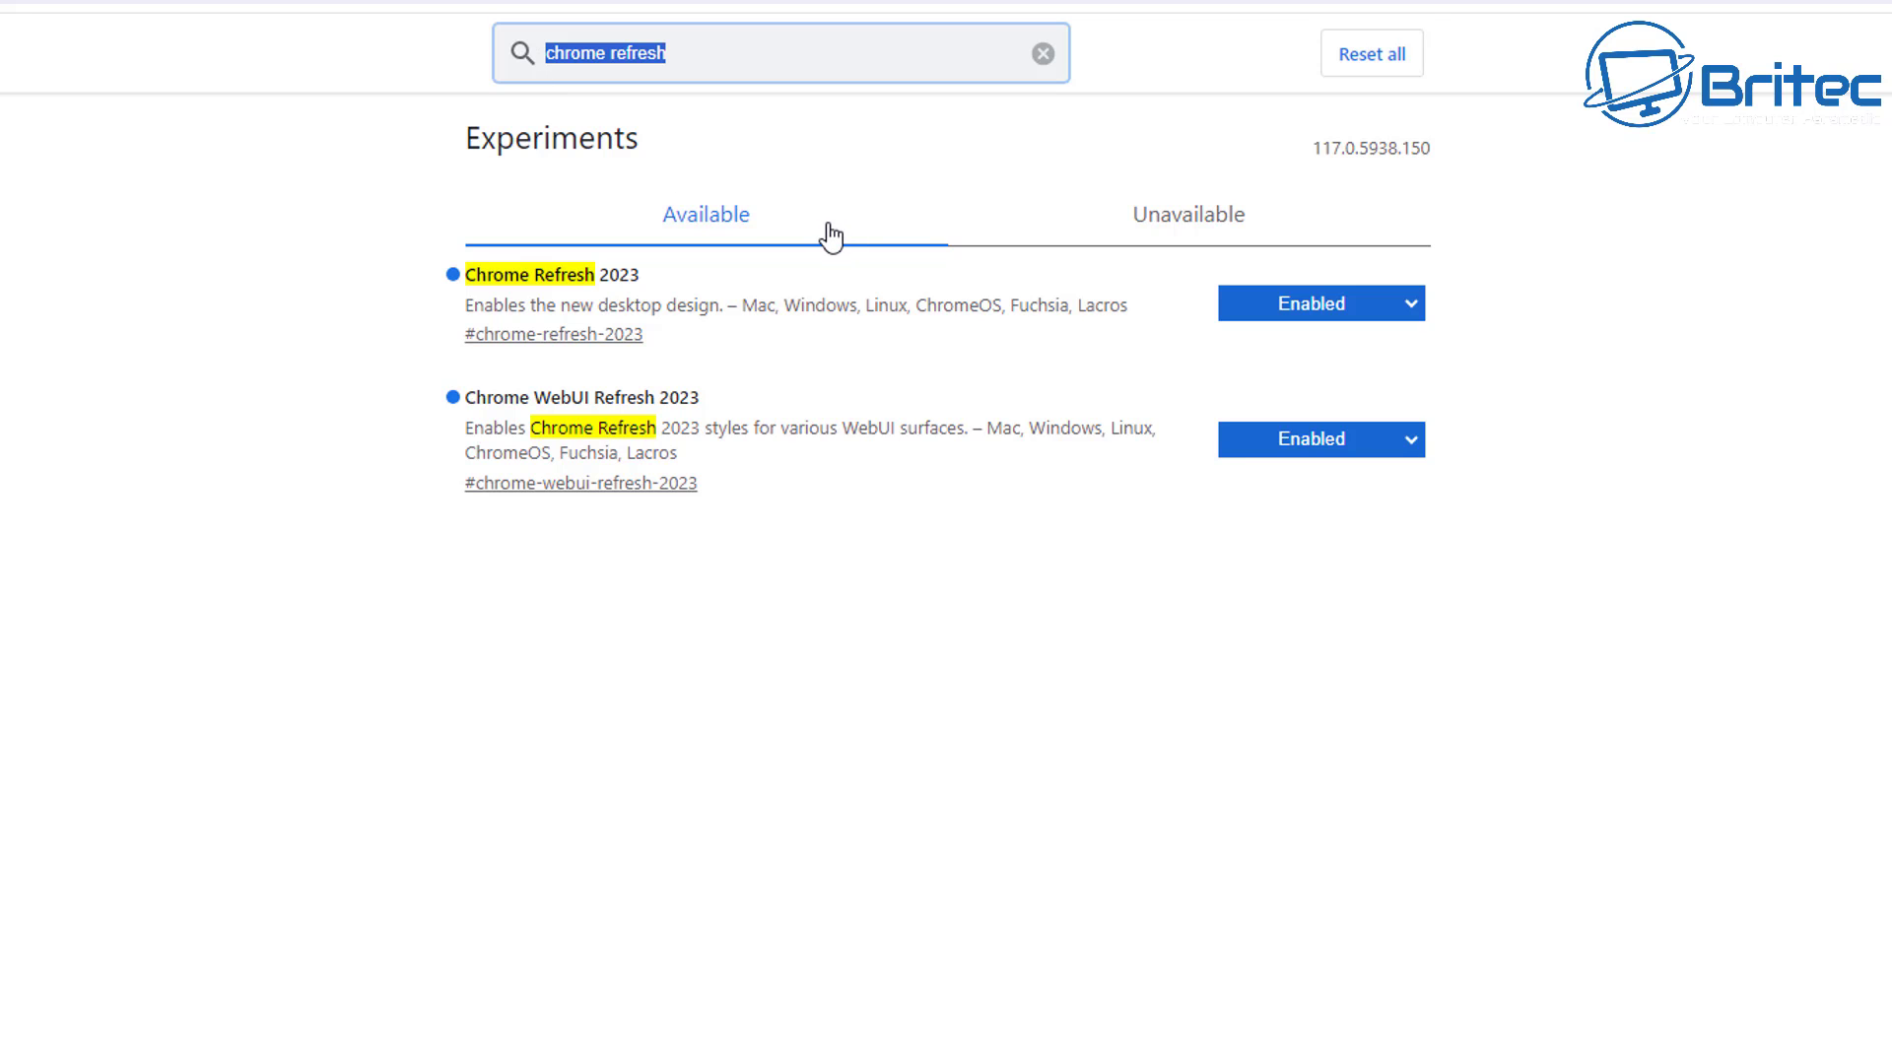
Search flags for 'customize chrome side panel' and set that flag to Enabled
text(cus)
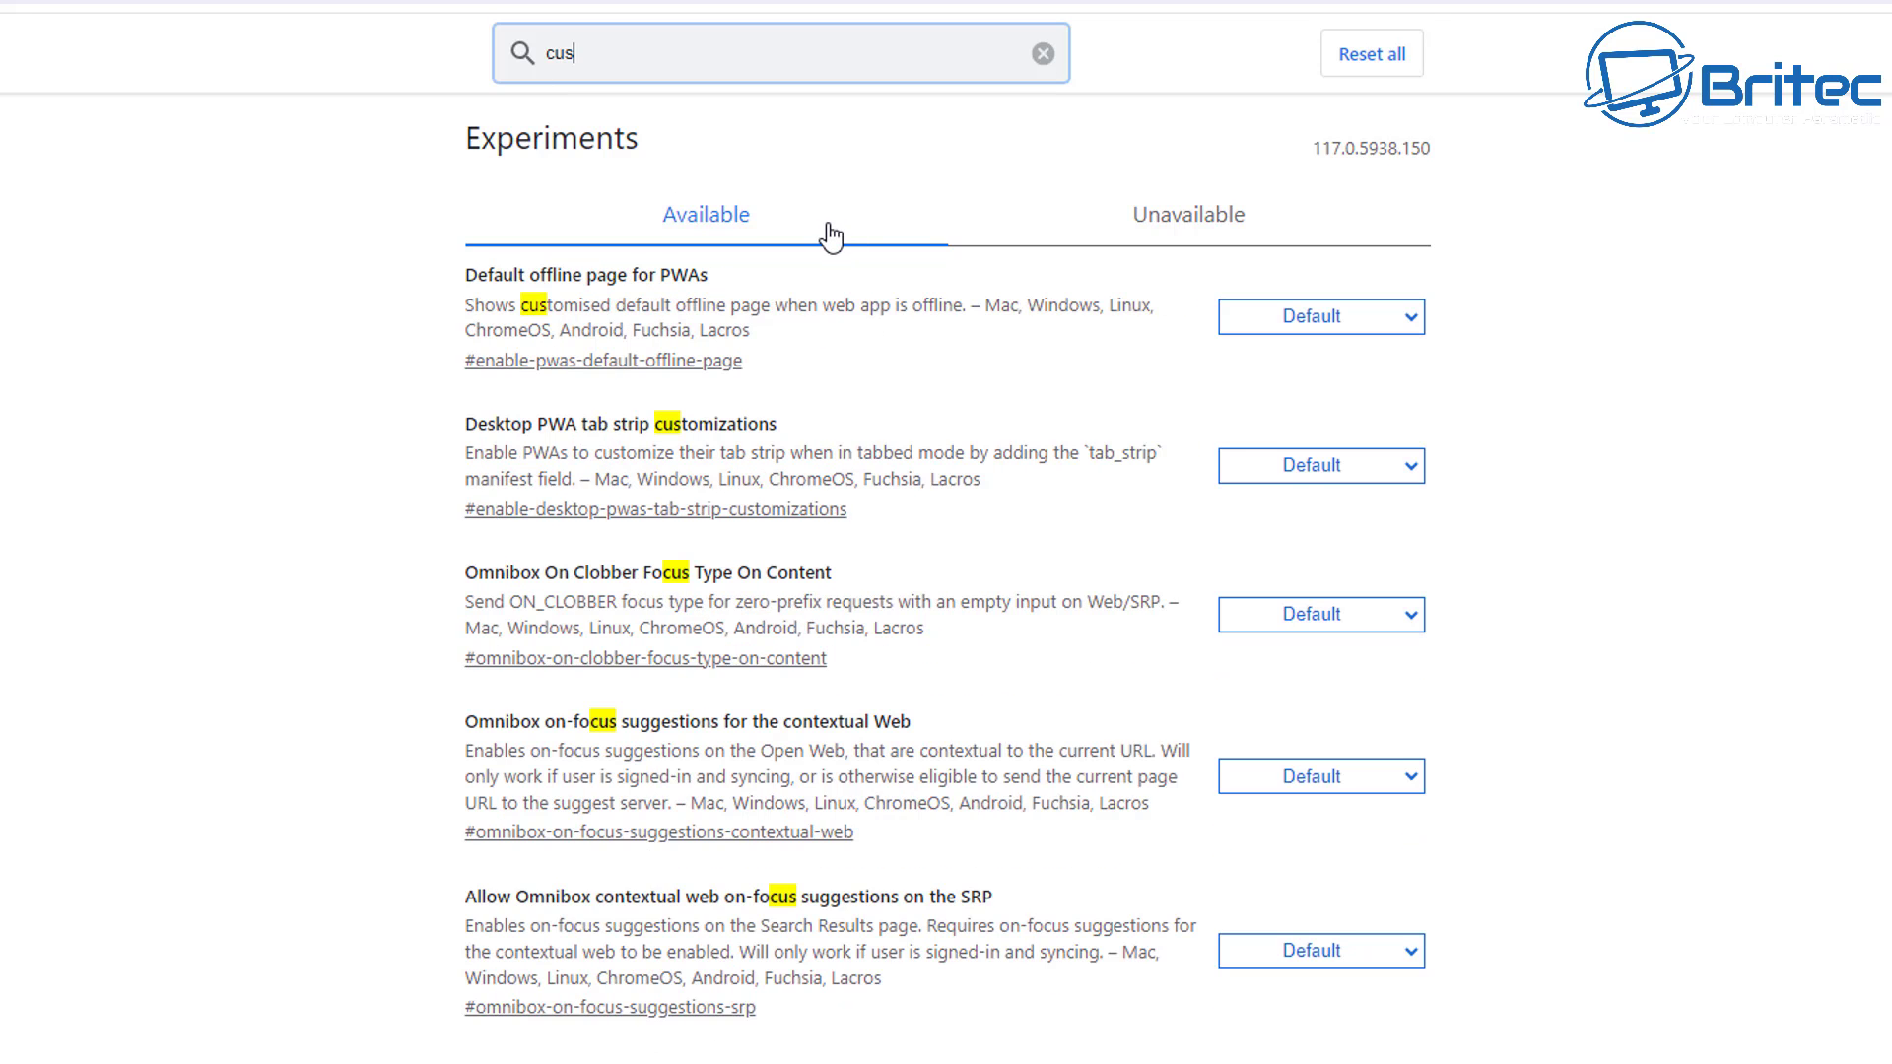
text(tomize )
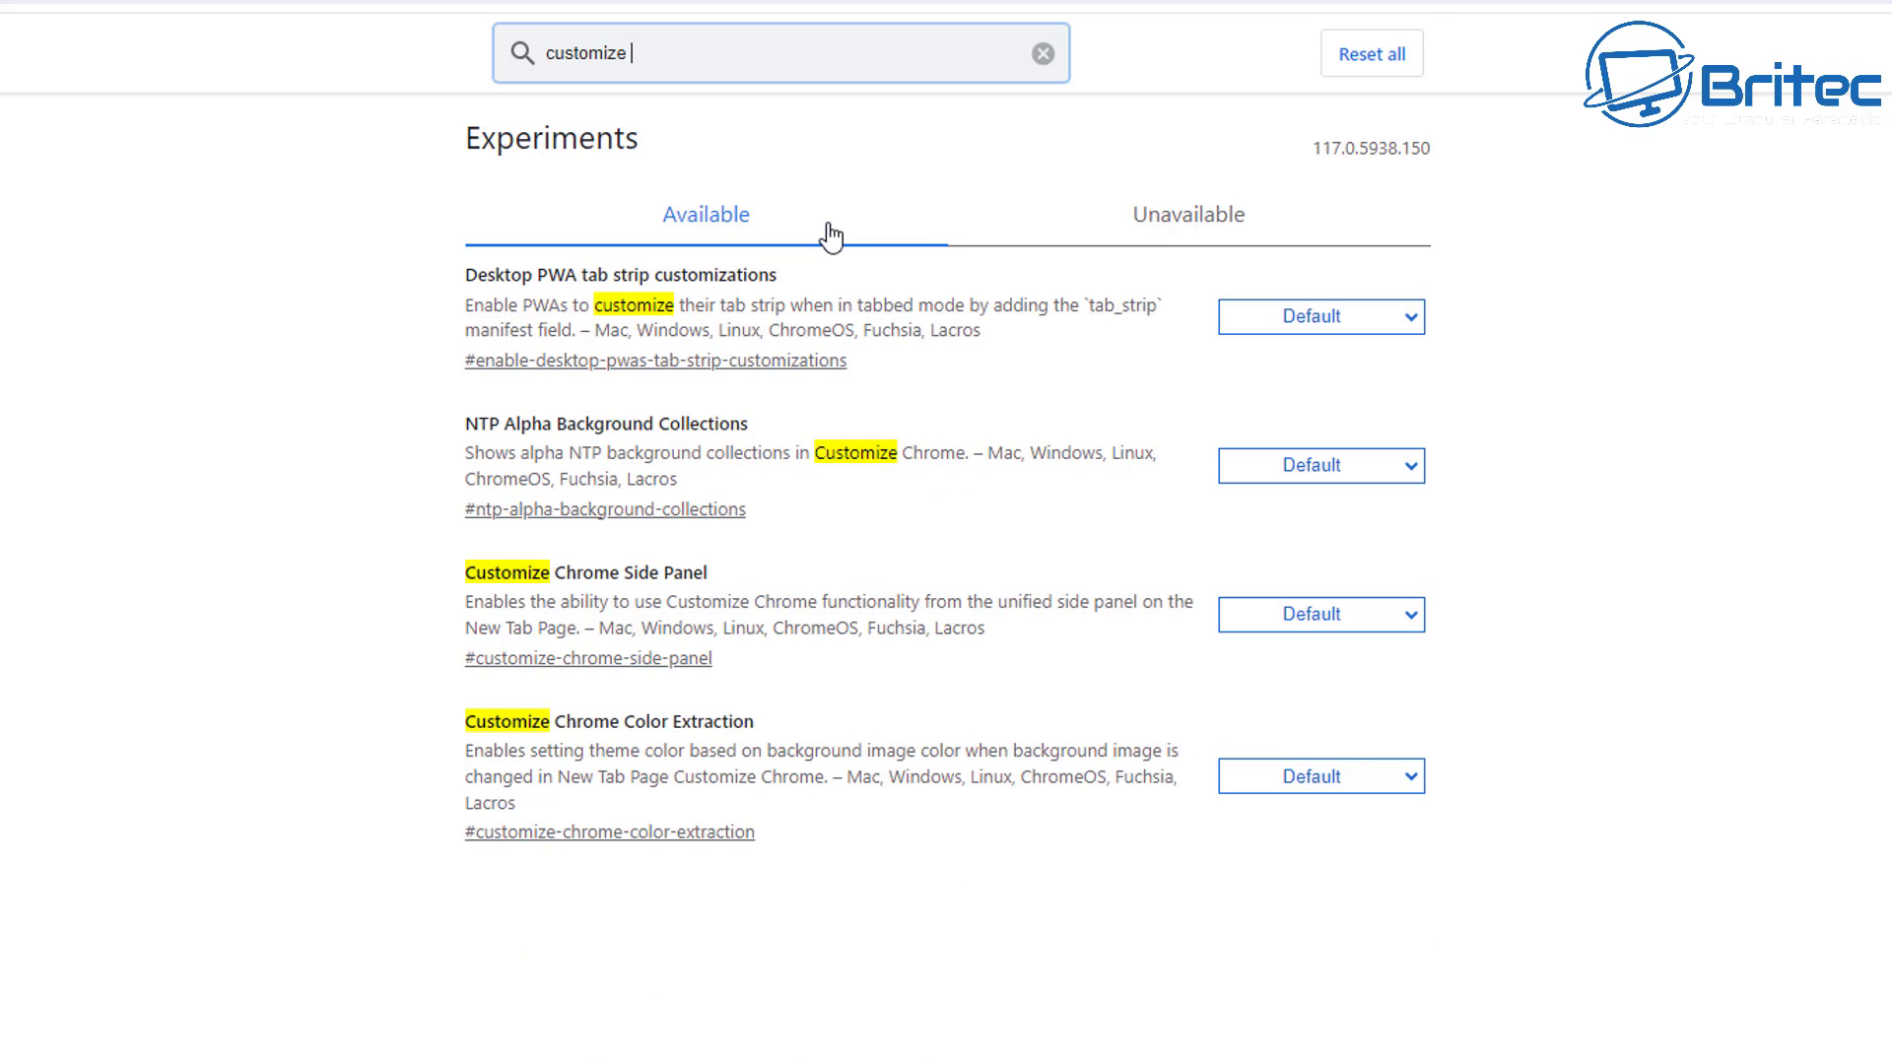
text(chrome )
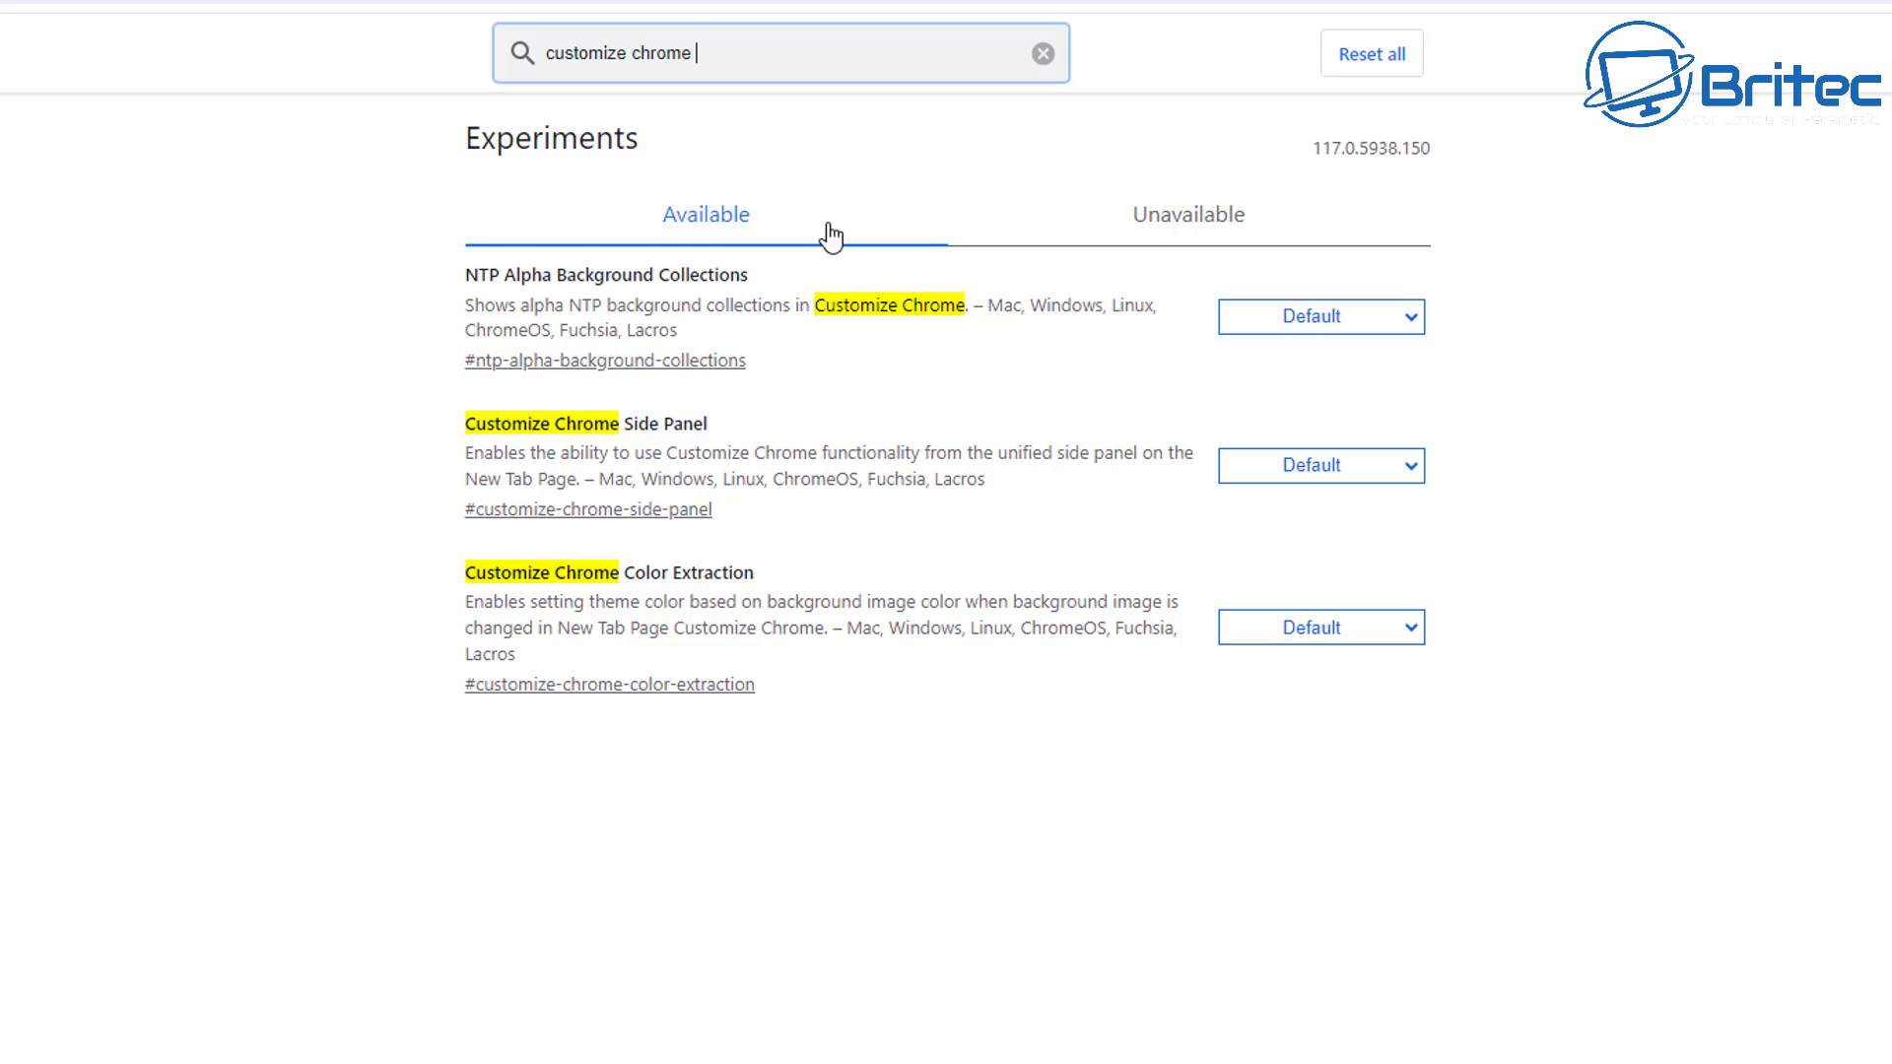
text(si)
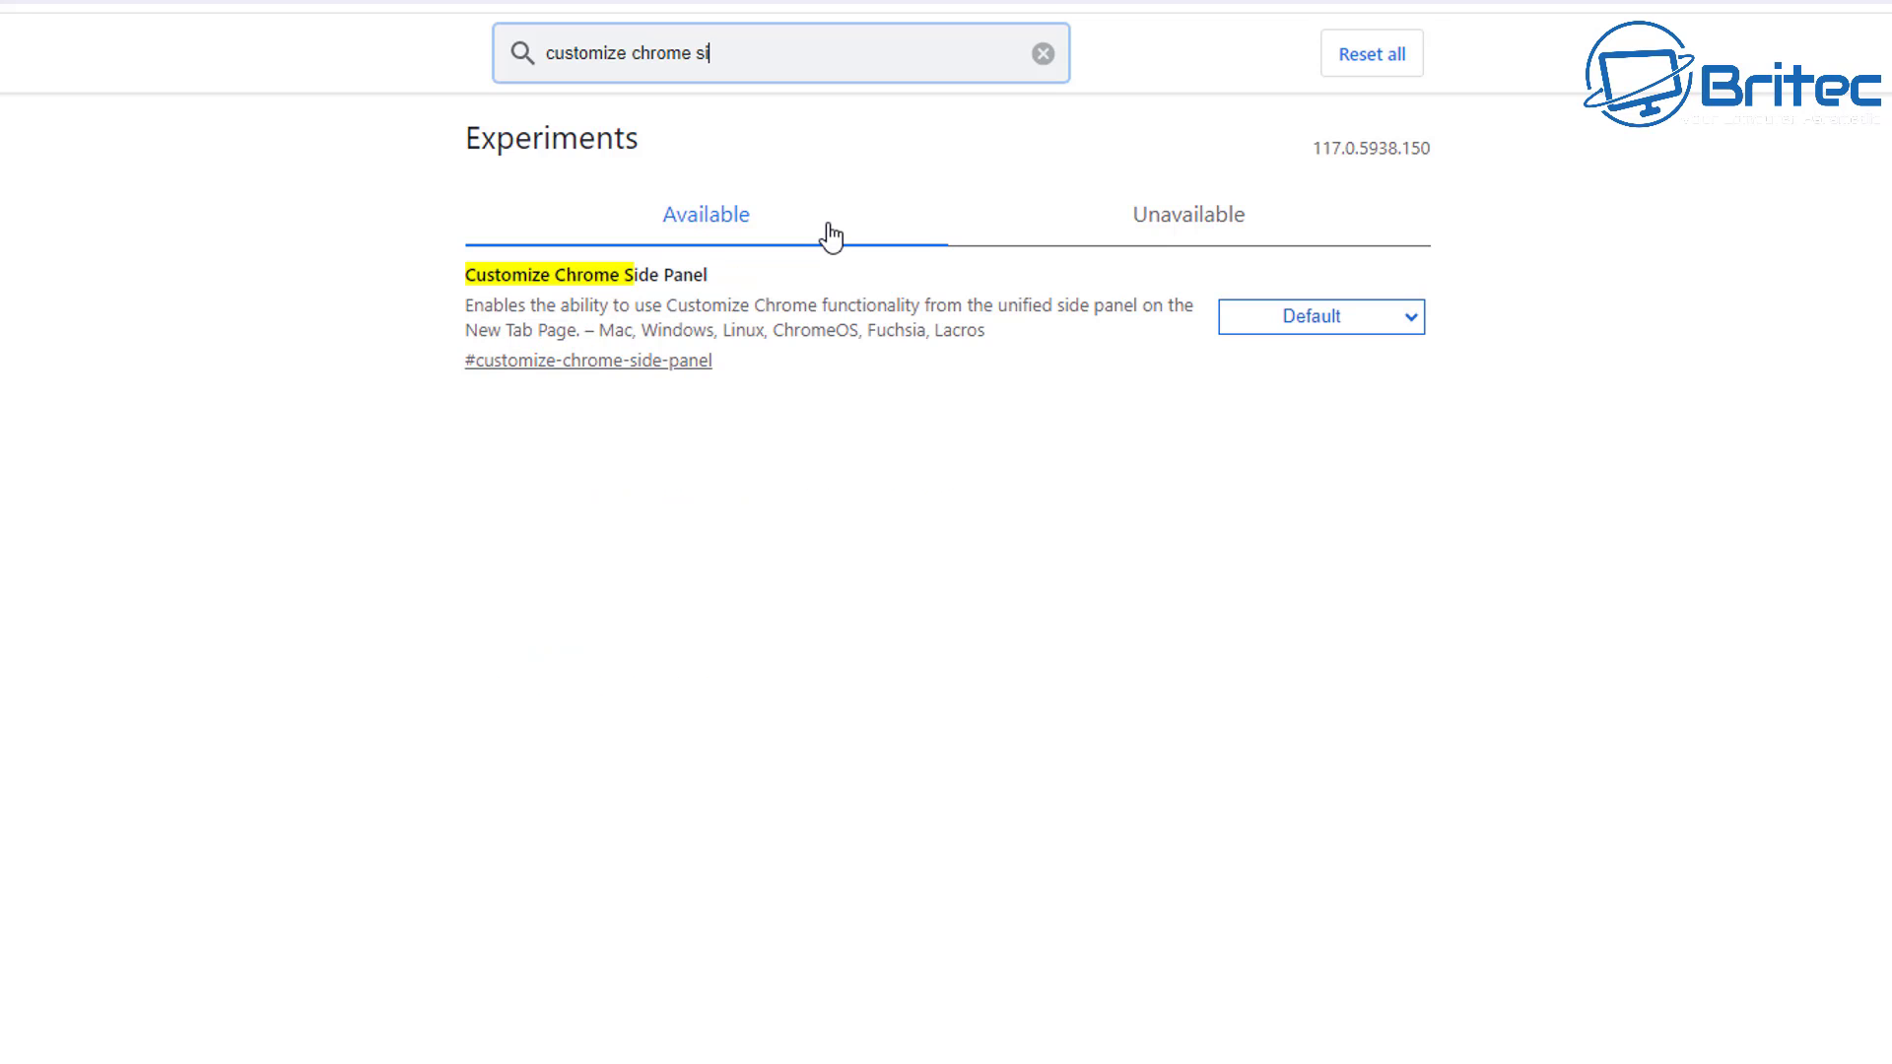
text(de panel)
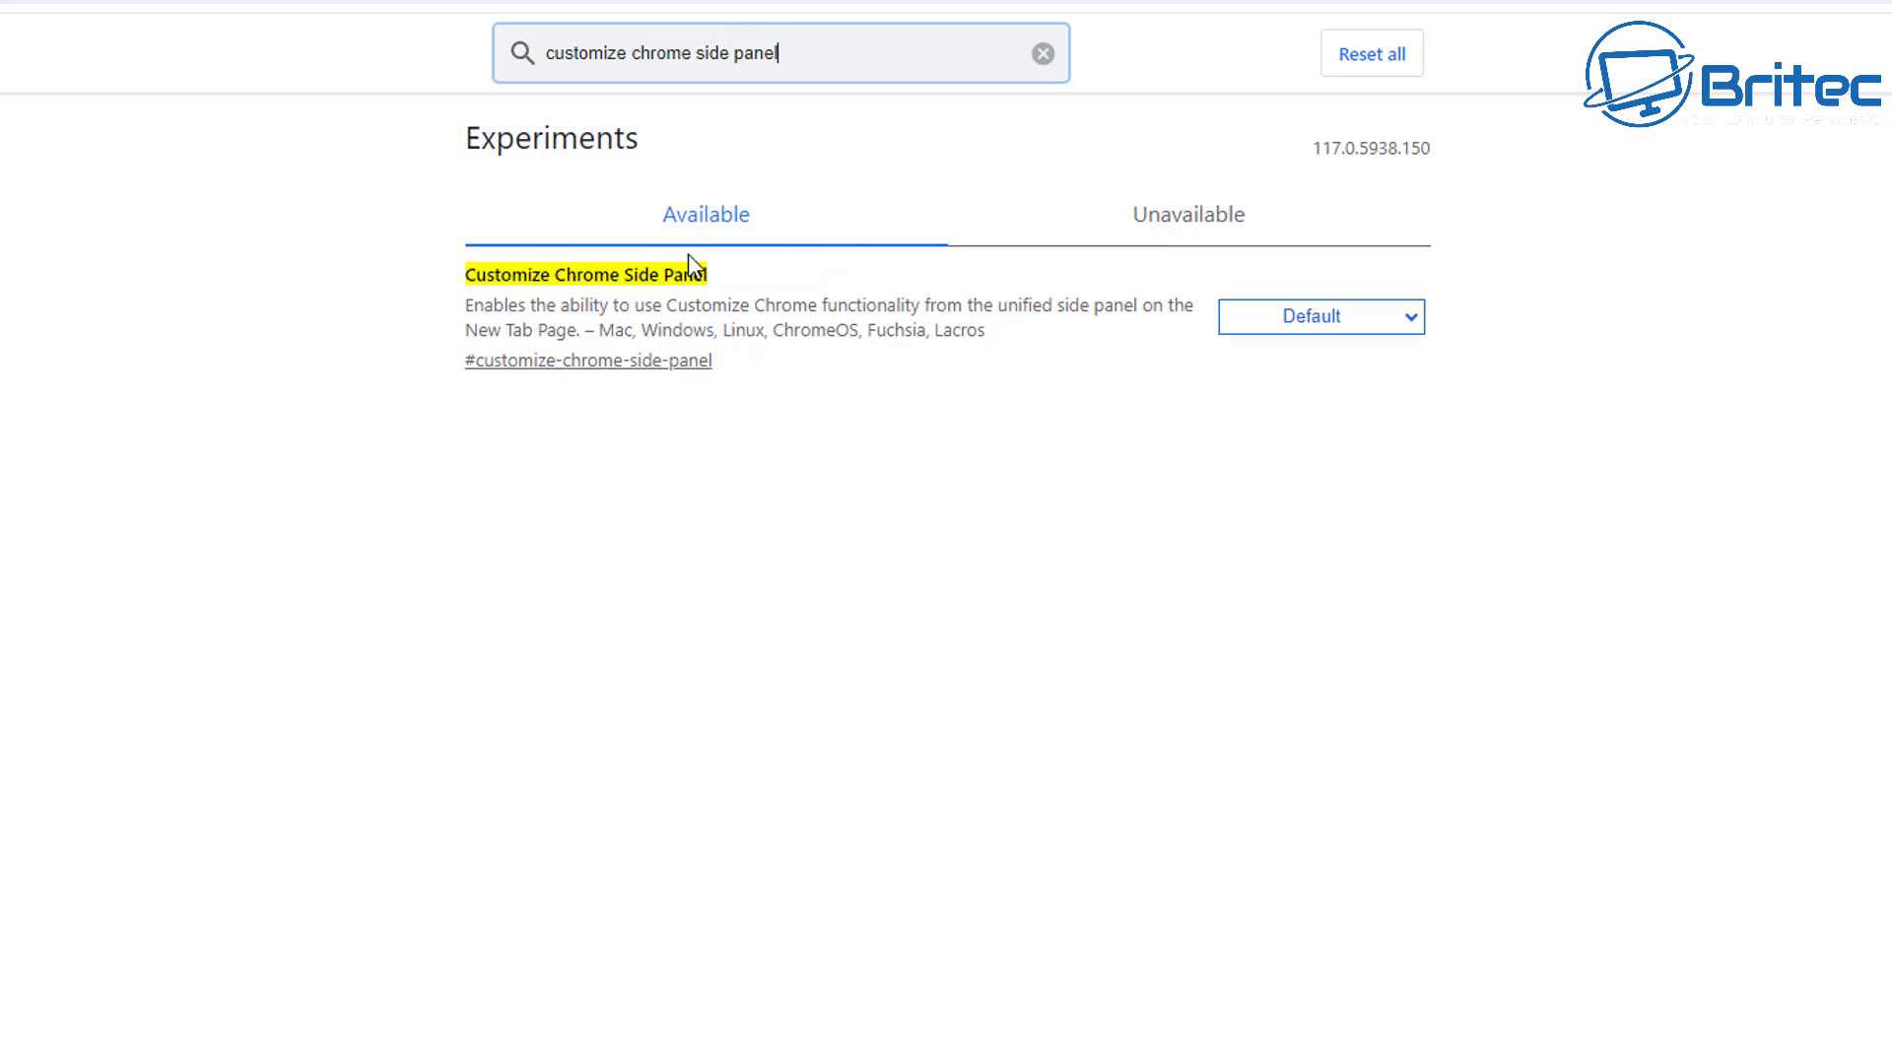
click(1411, 336)
click(1328, 371)
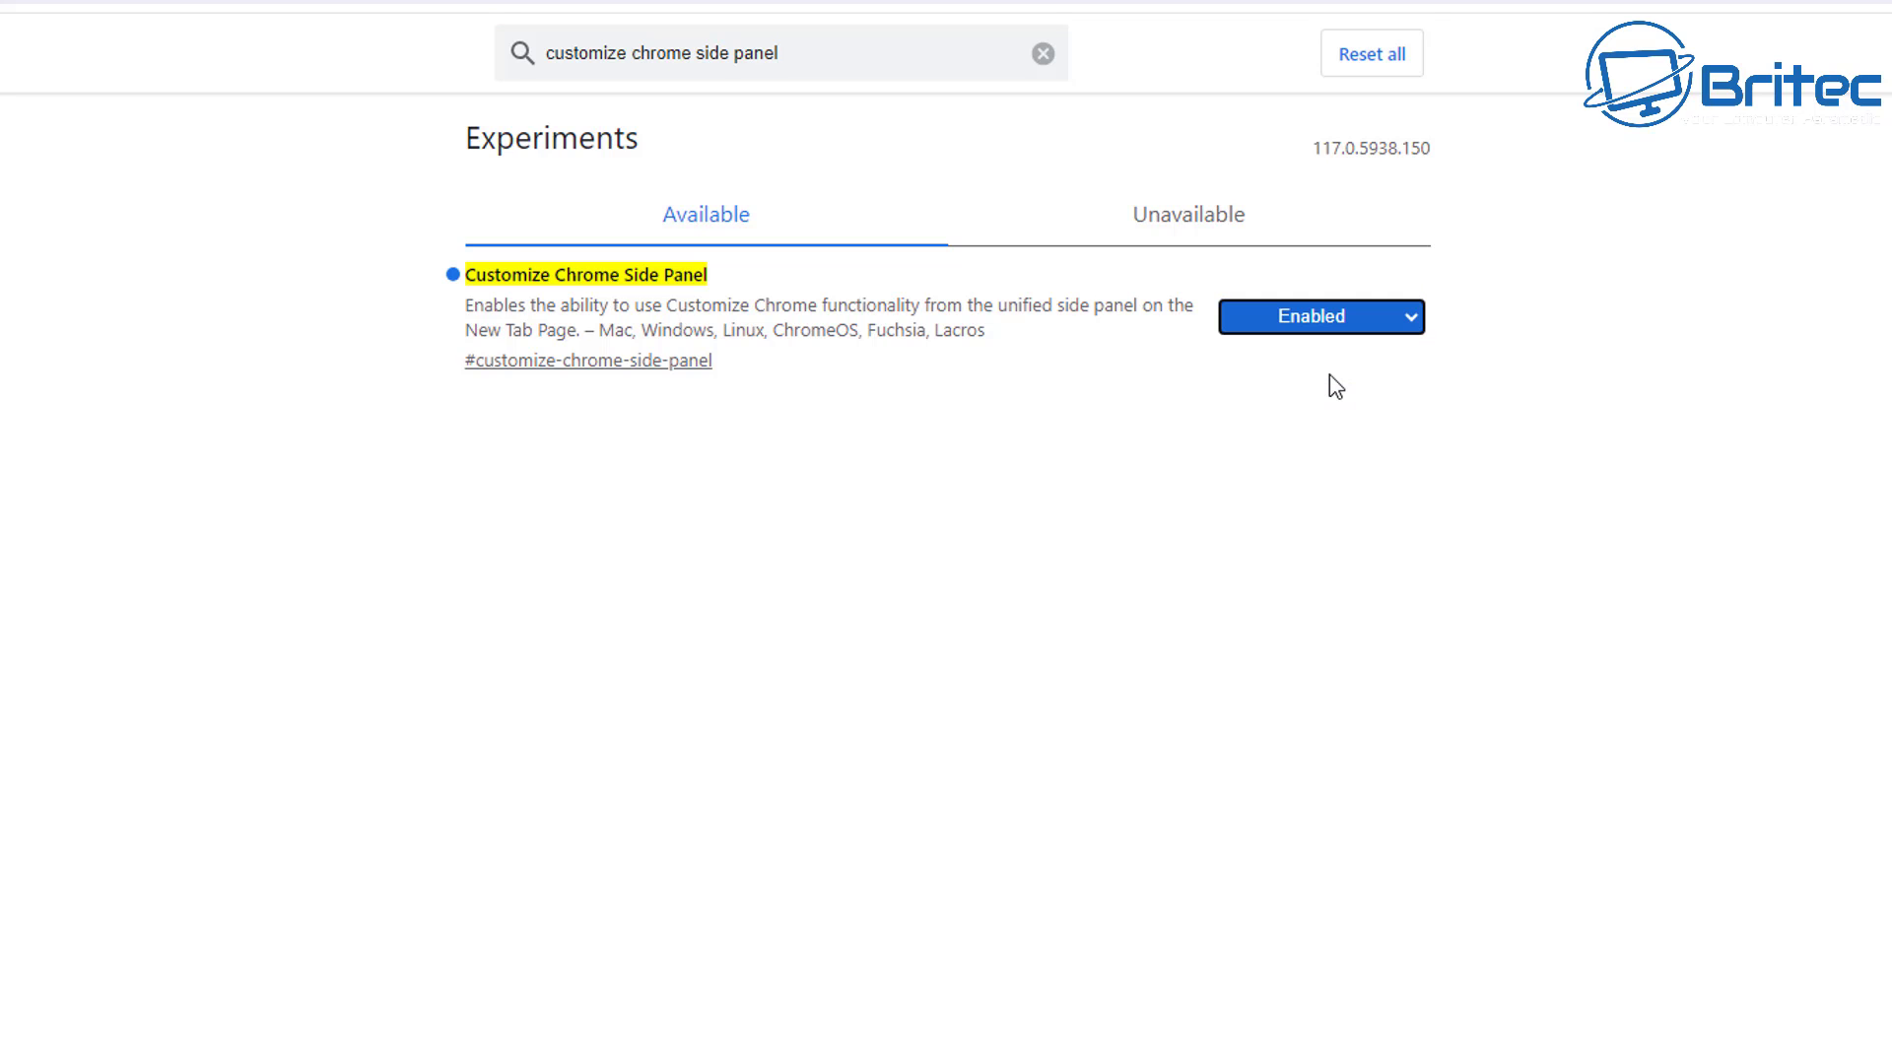
drag(848, 55, 324, 82)
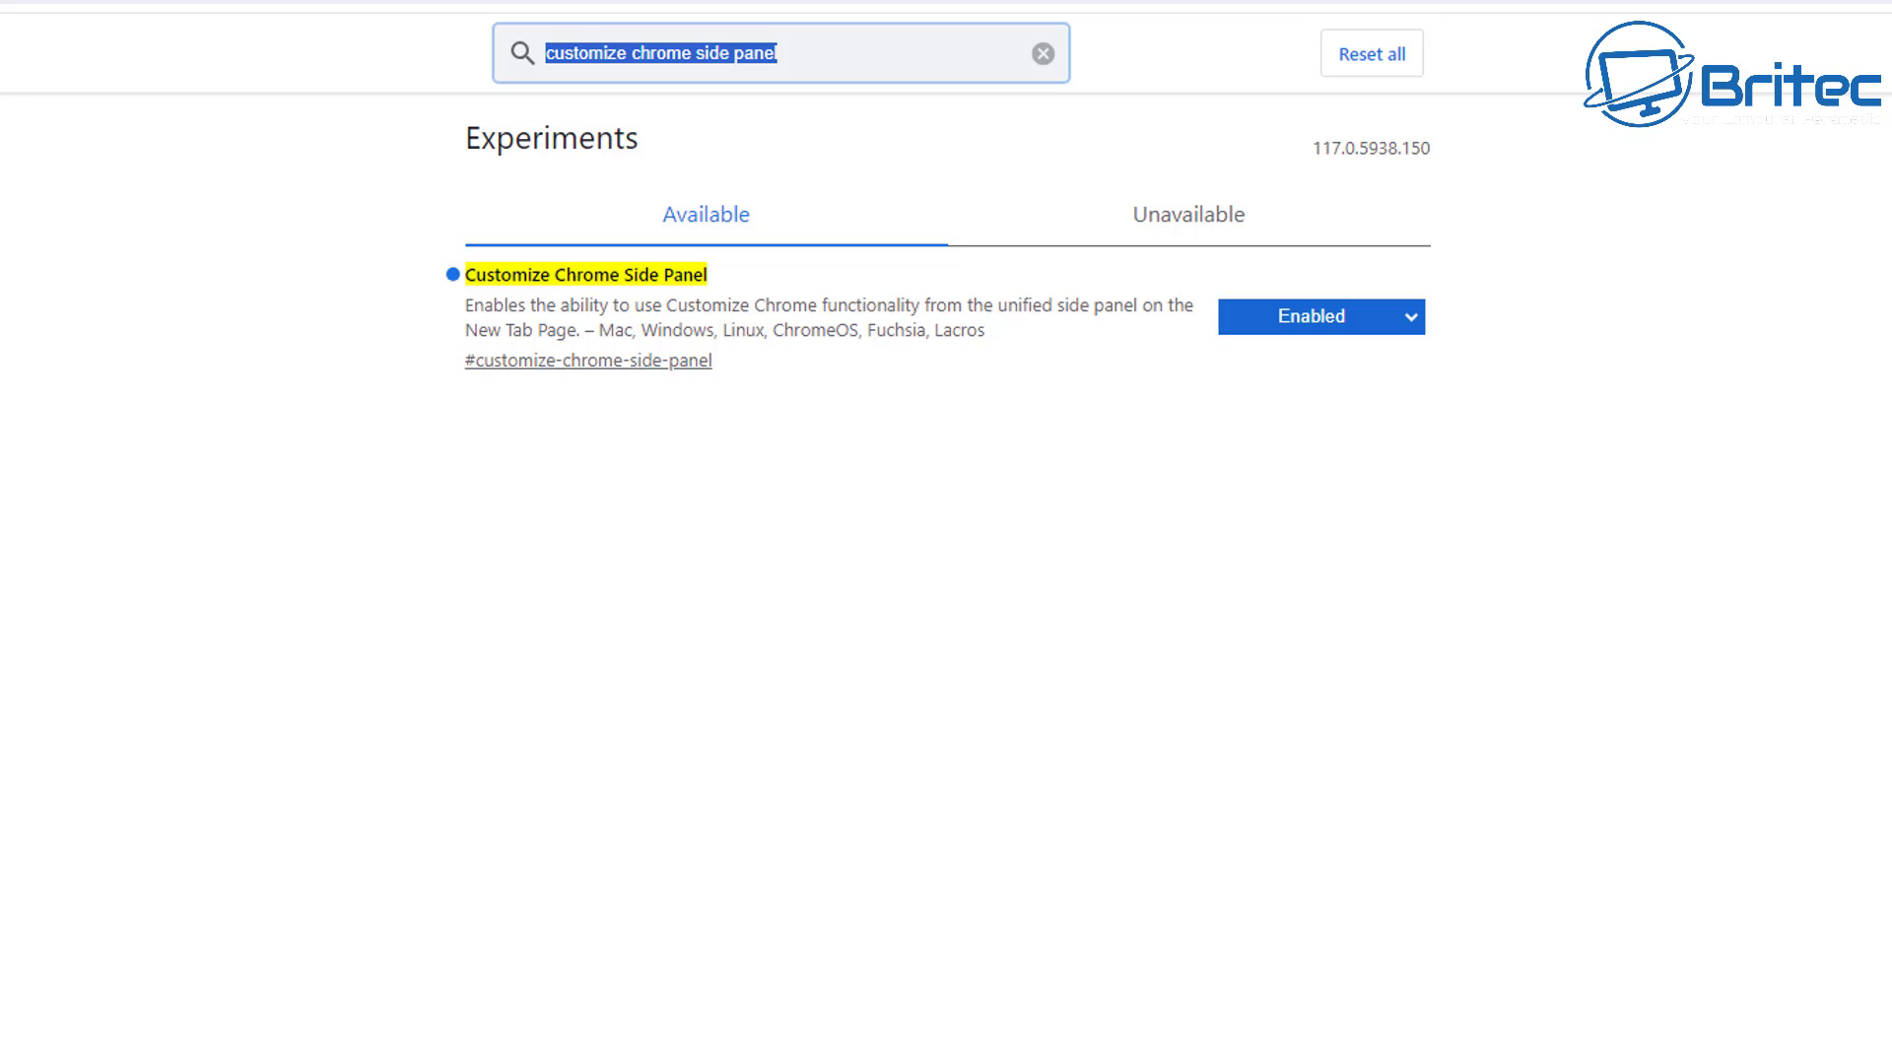
Search 'refresh', keep Chrome Refresh 2023 Enabled, and restart Chrome to apply the flags
text(refresh)
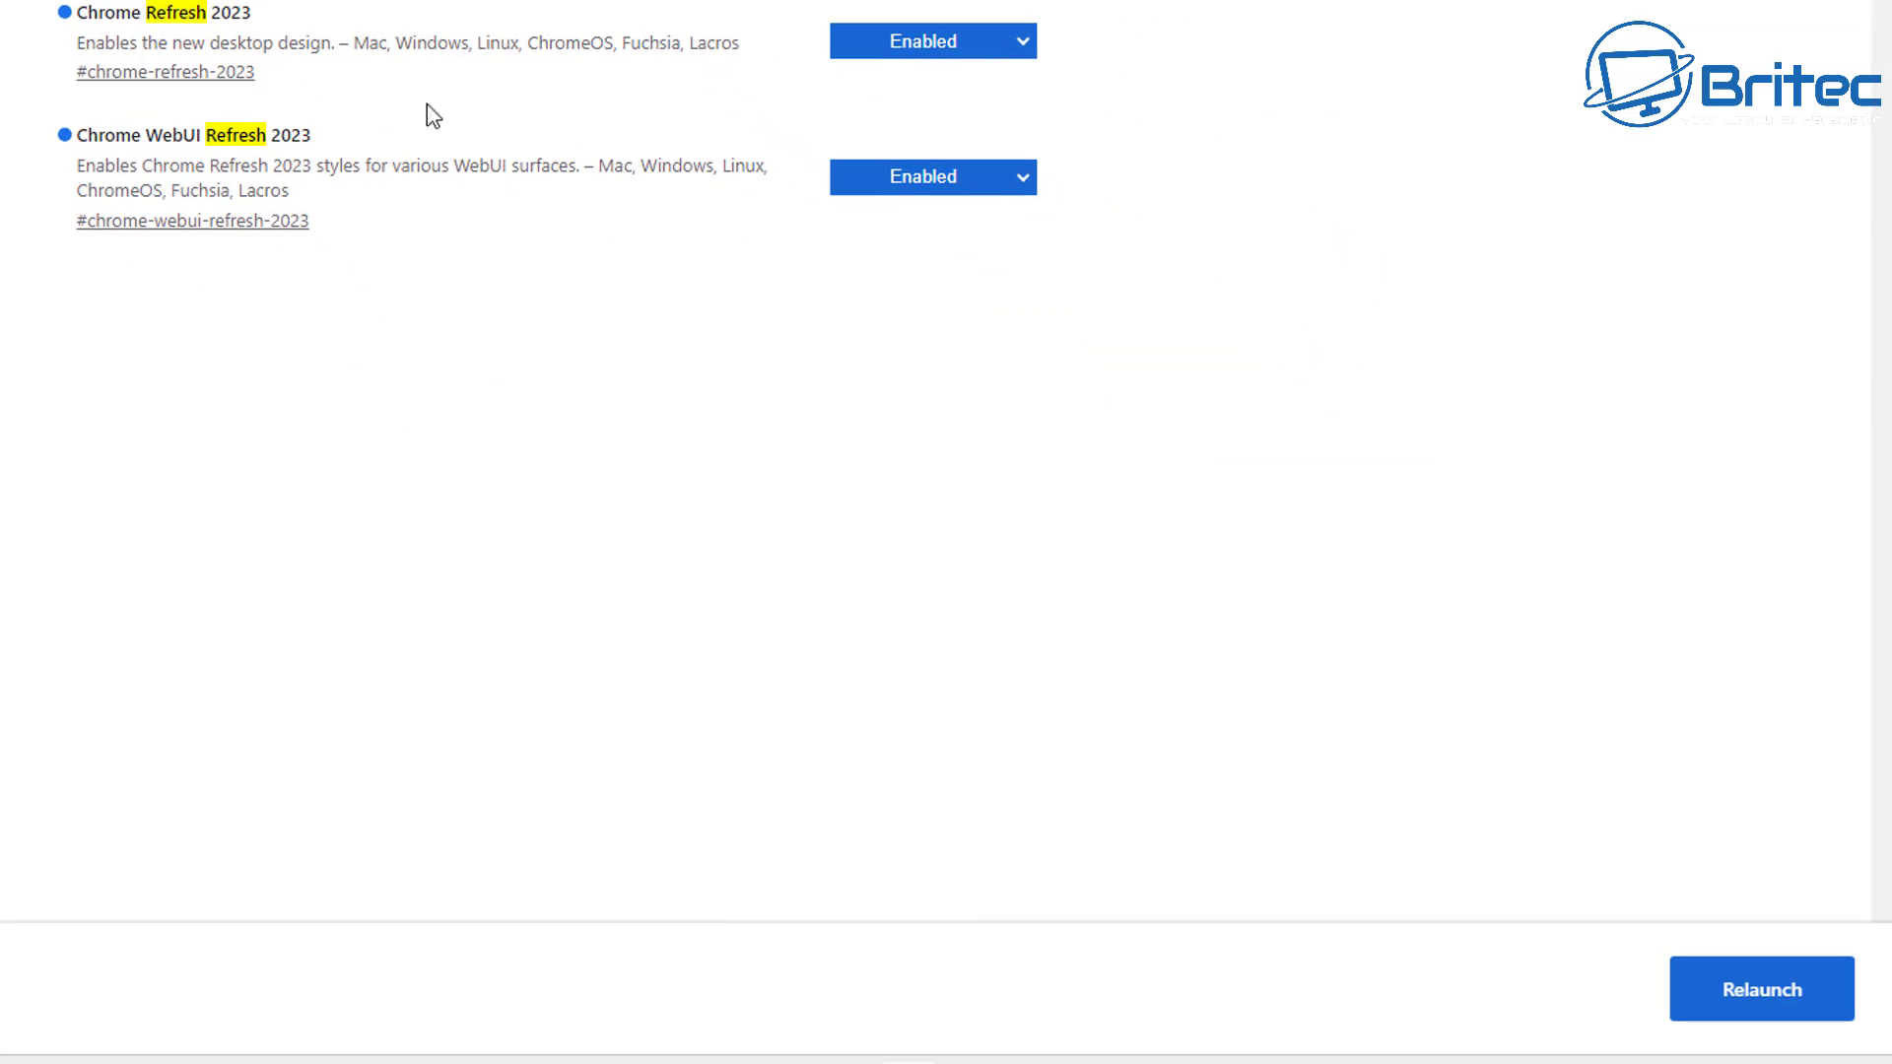
click(1789, 1010)
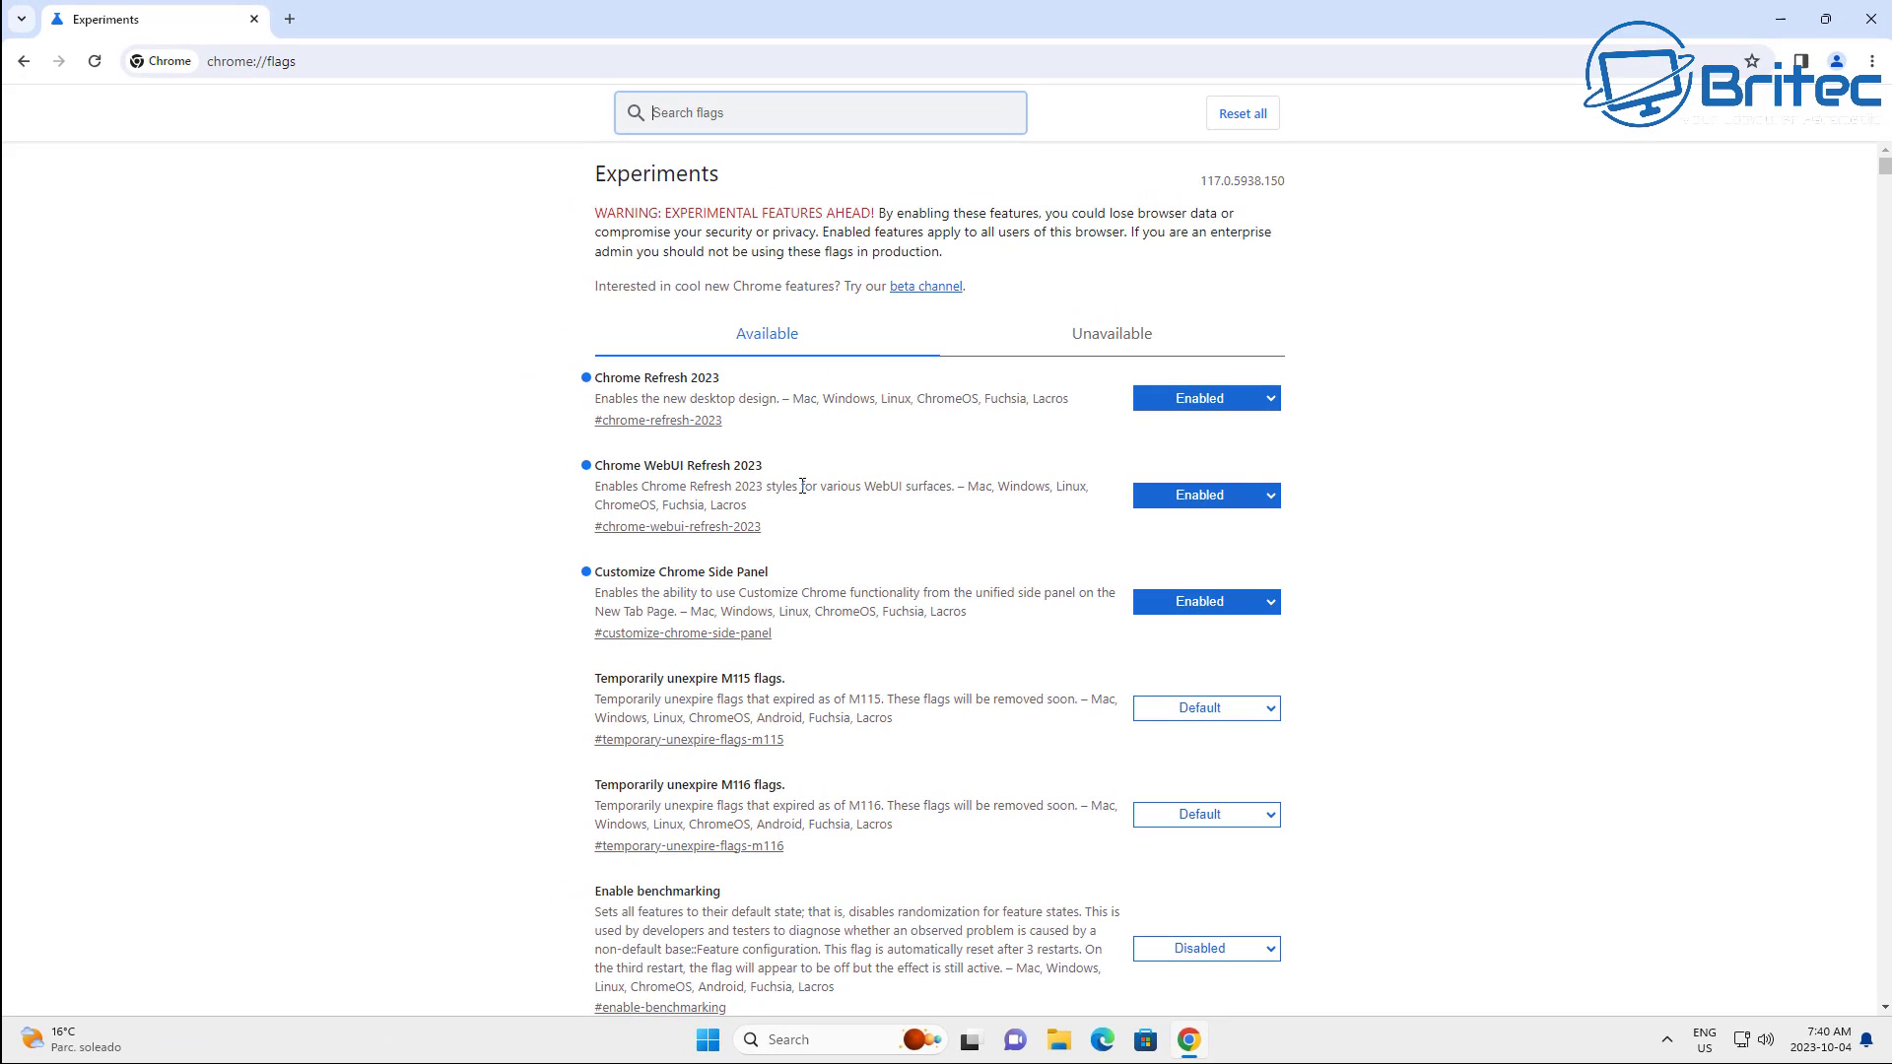
click(1268, 400)
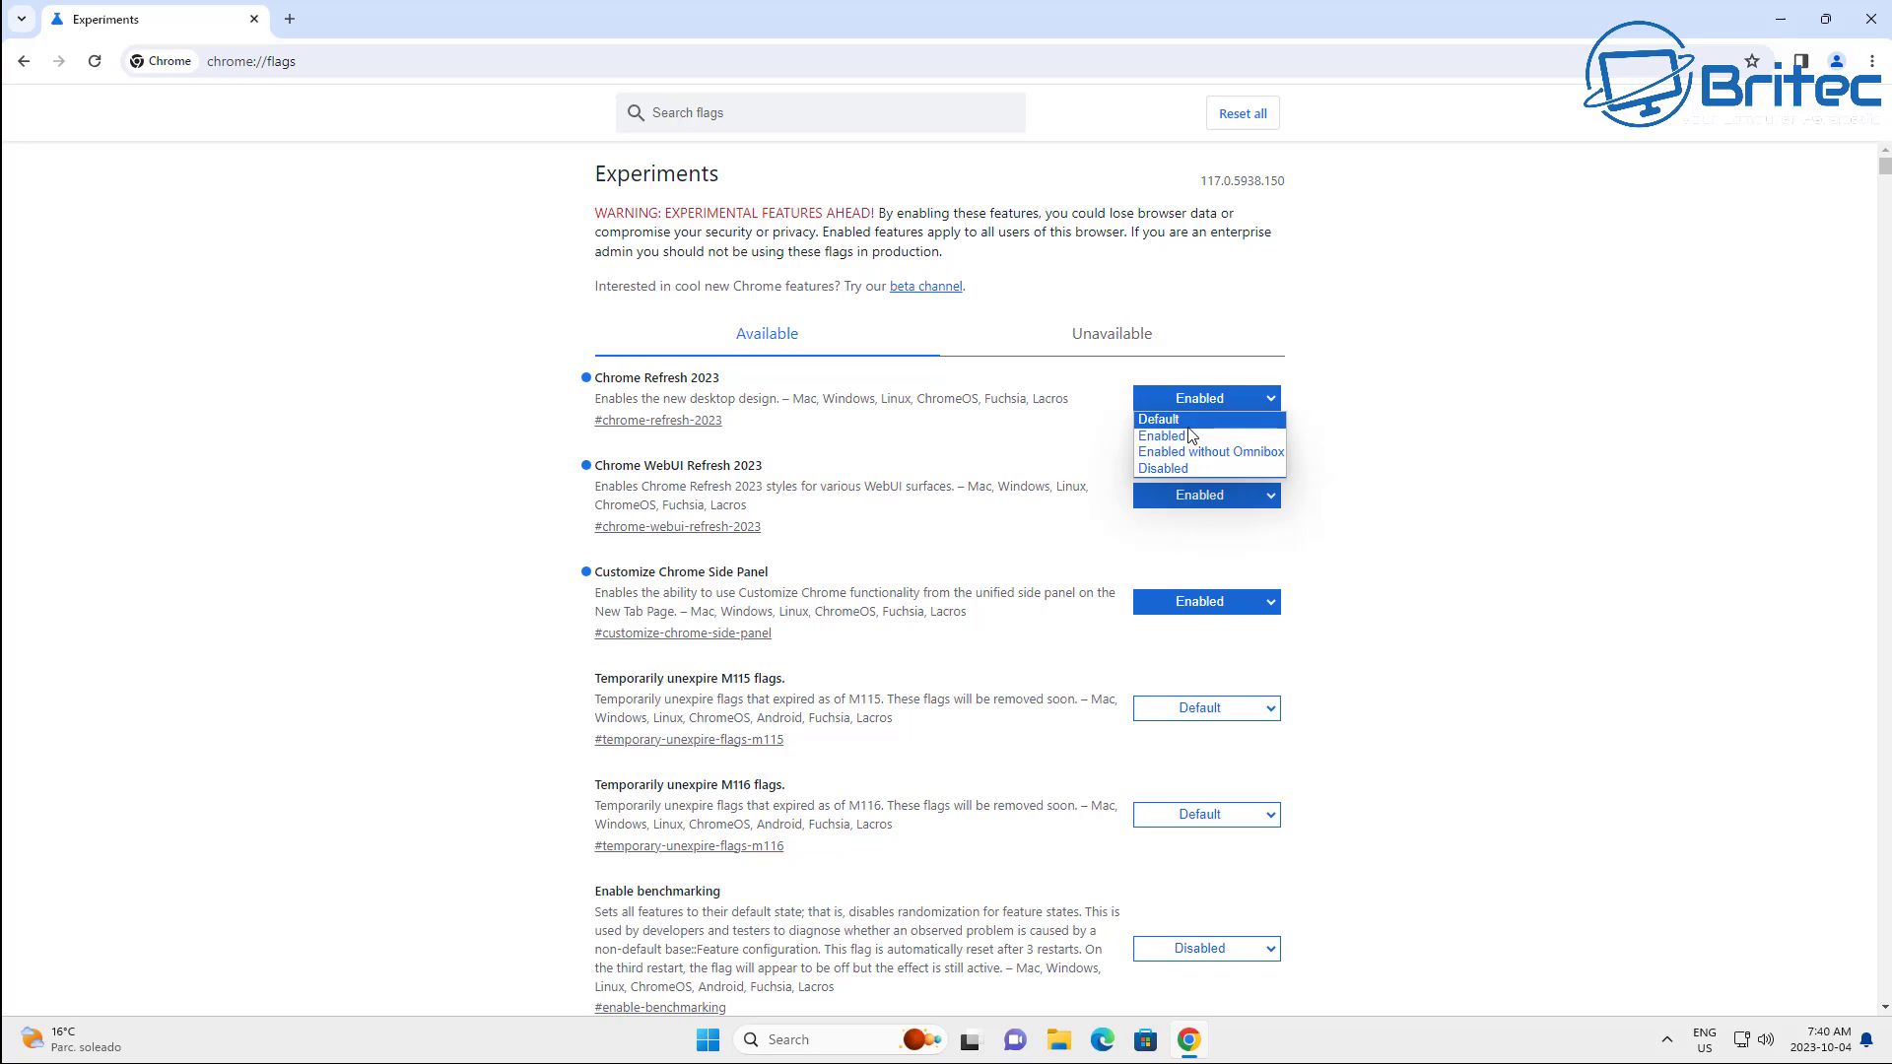
click(1567, 423)
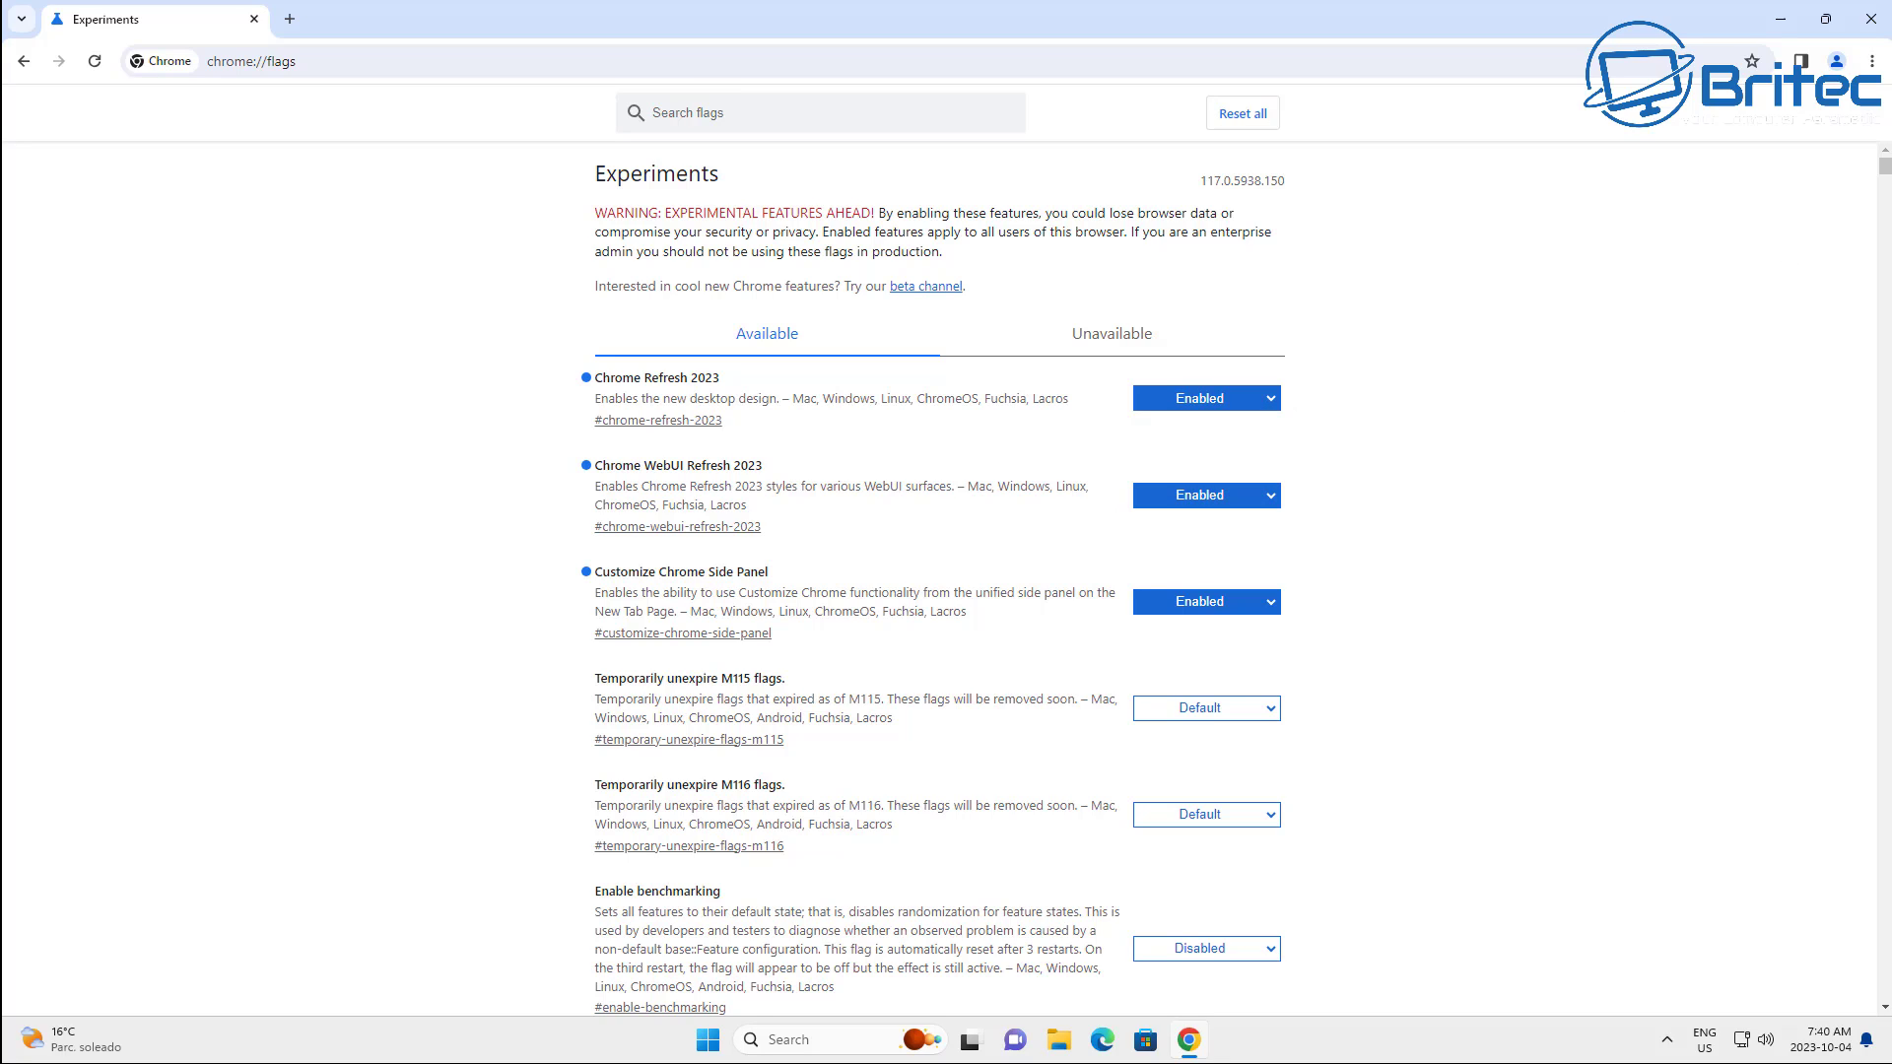
click(1871, 28)
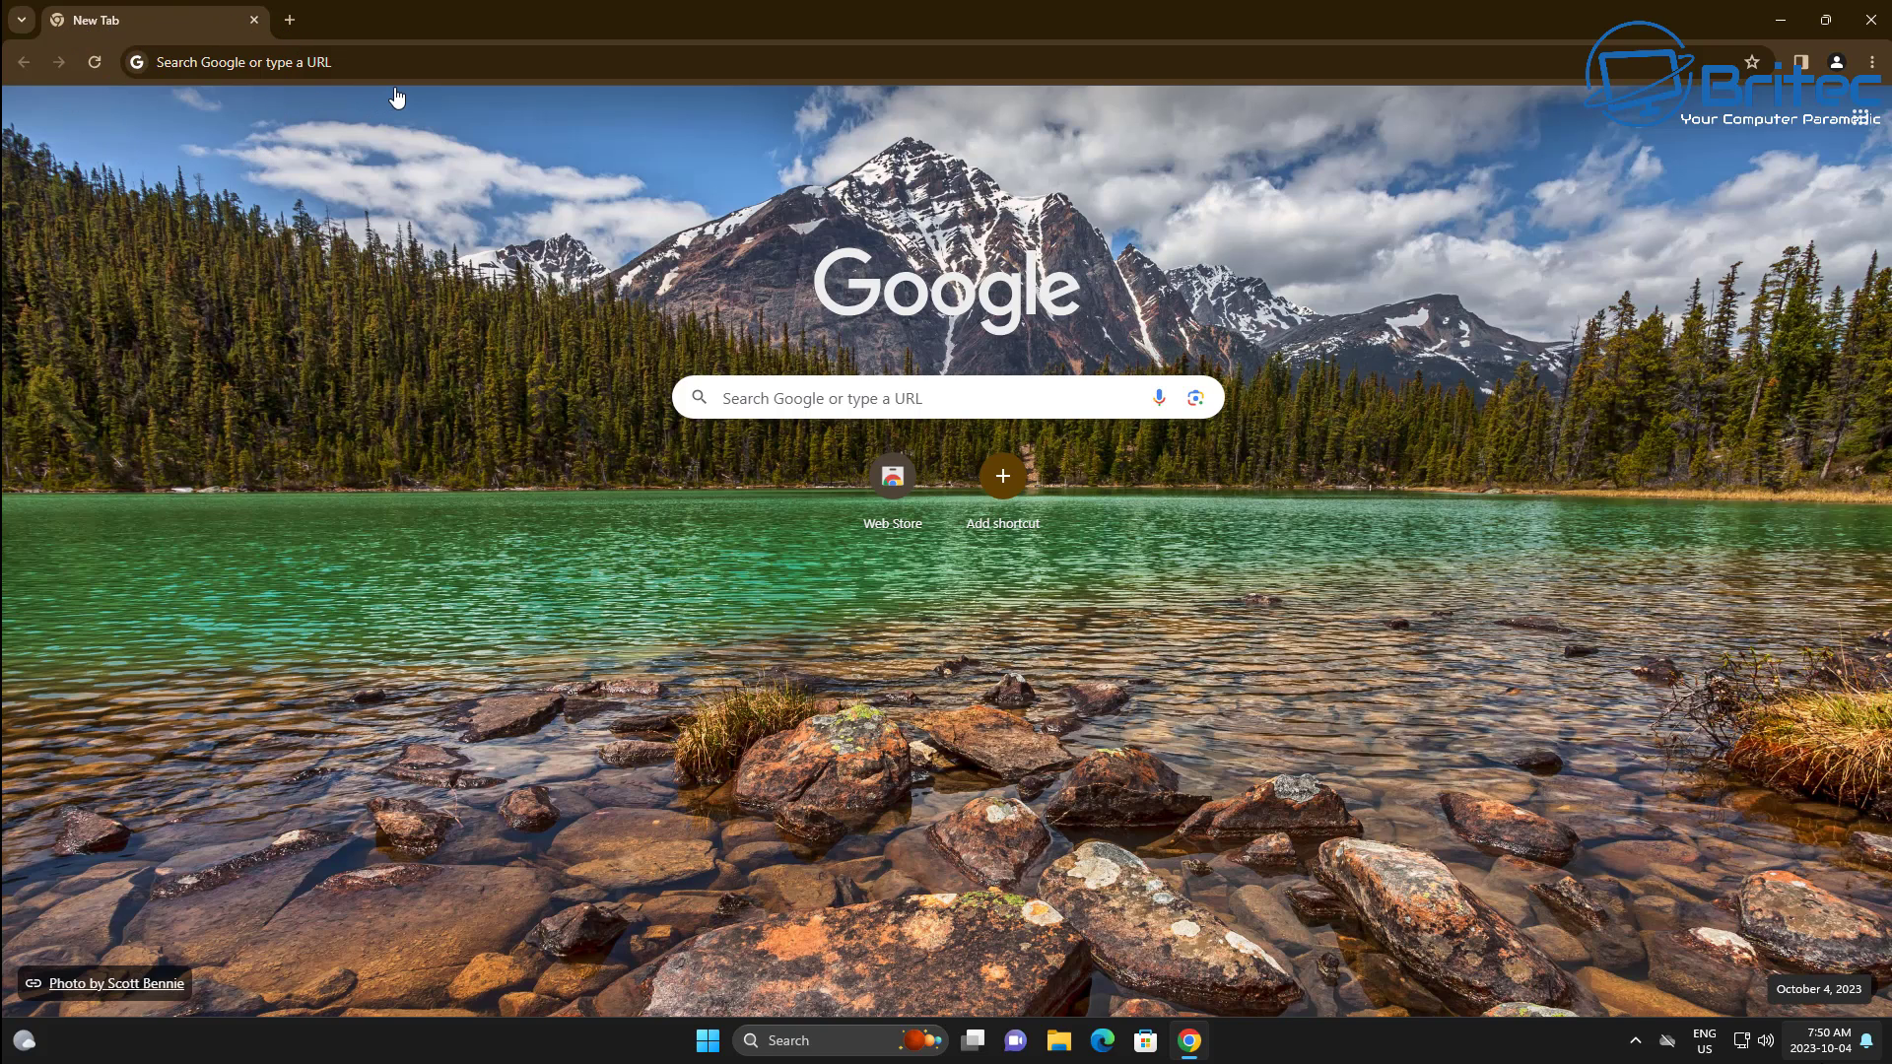
Reopen the recently closed Experiments tab and go back to About Chrome showing version 117
click(22, 21)
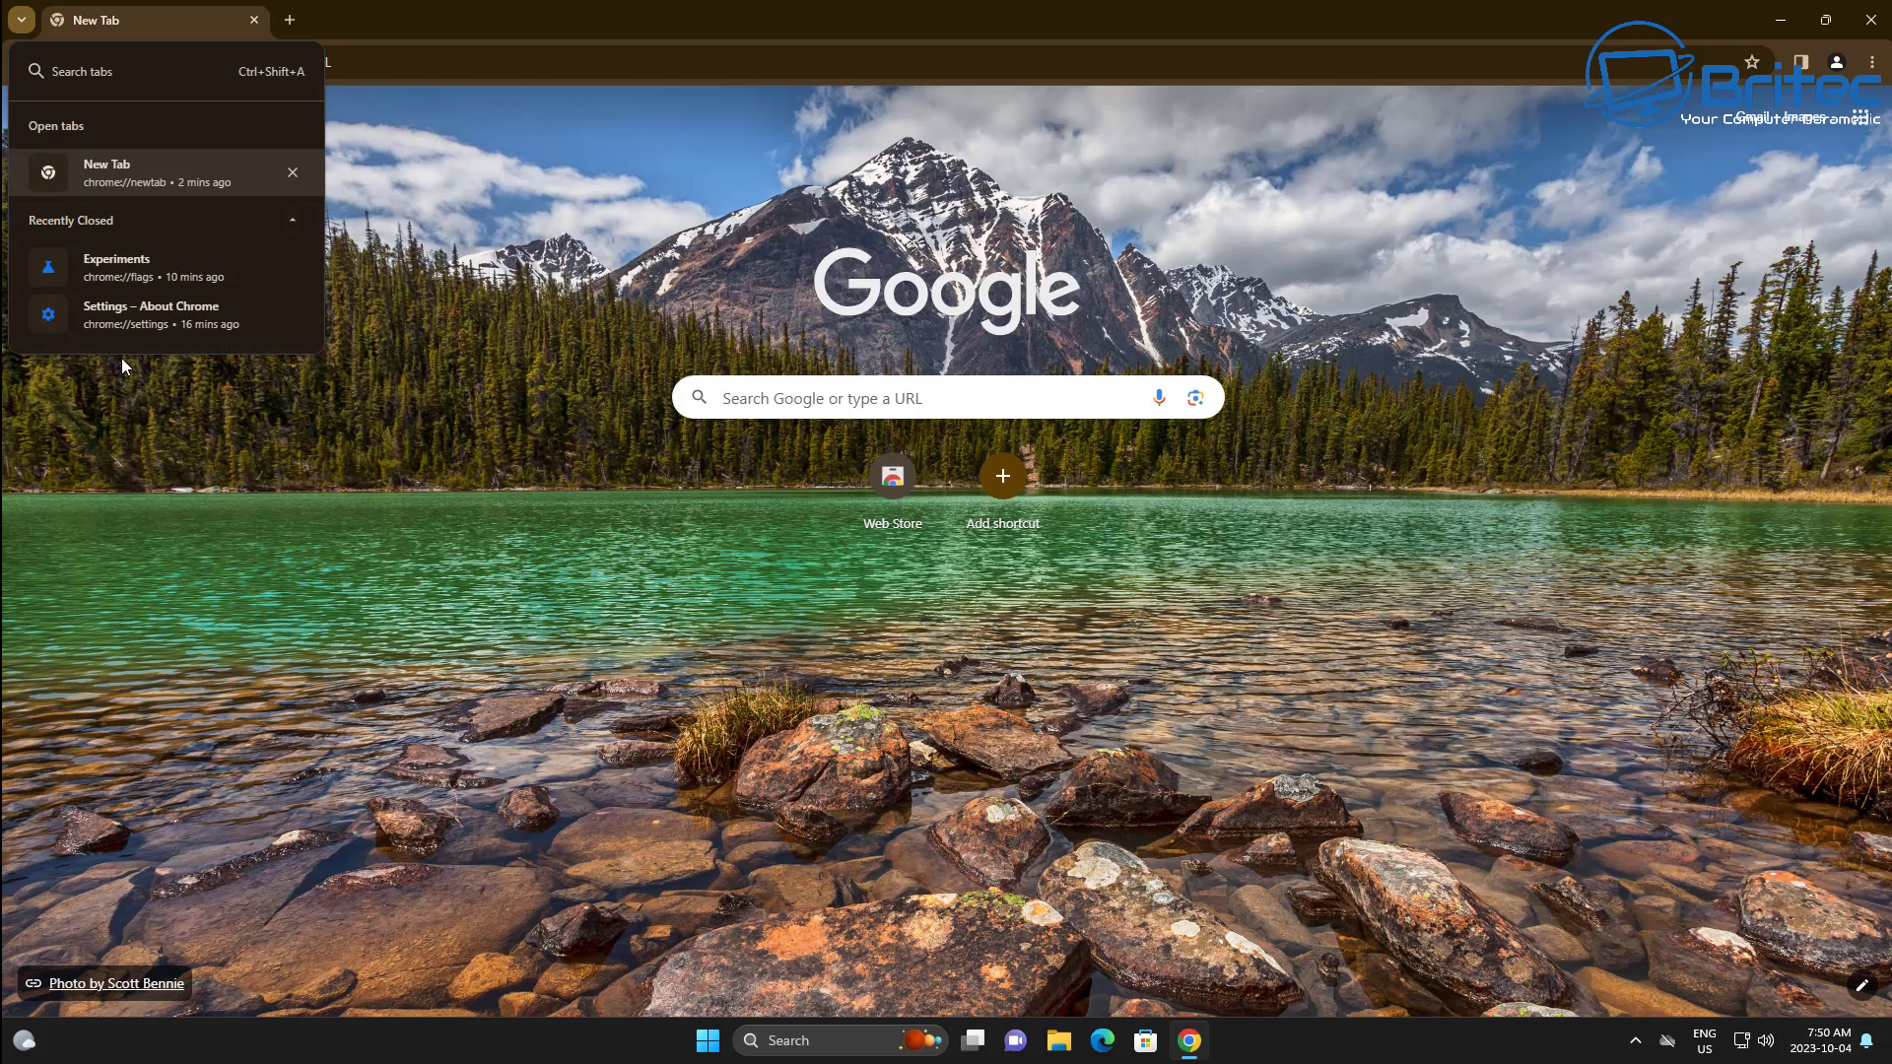
click(126, 264)
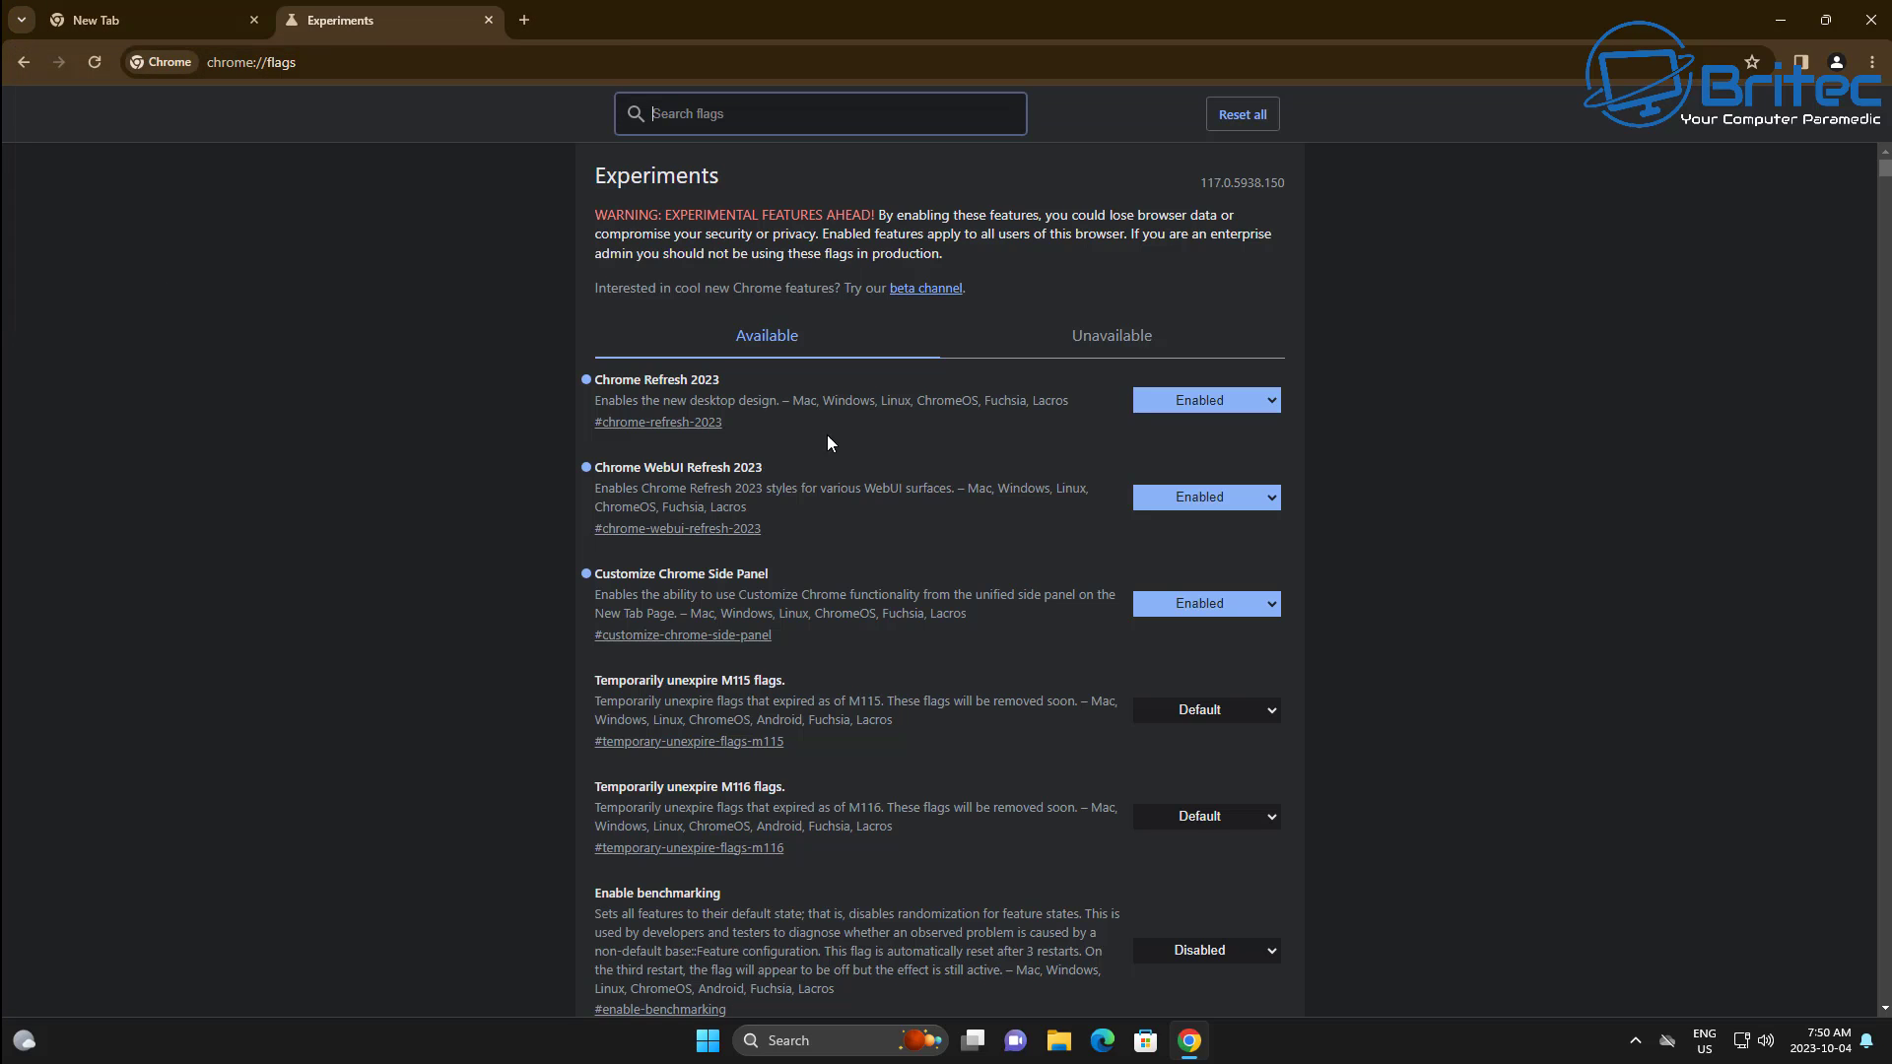
click(23, 63)
click(18, 21)
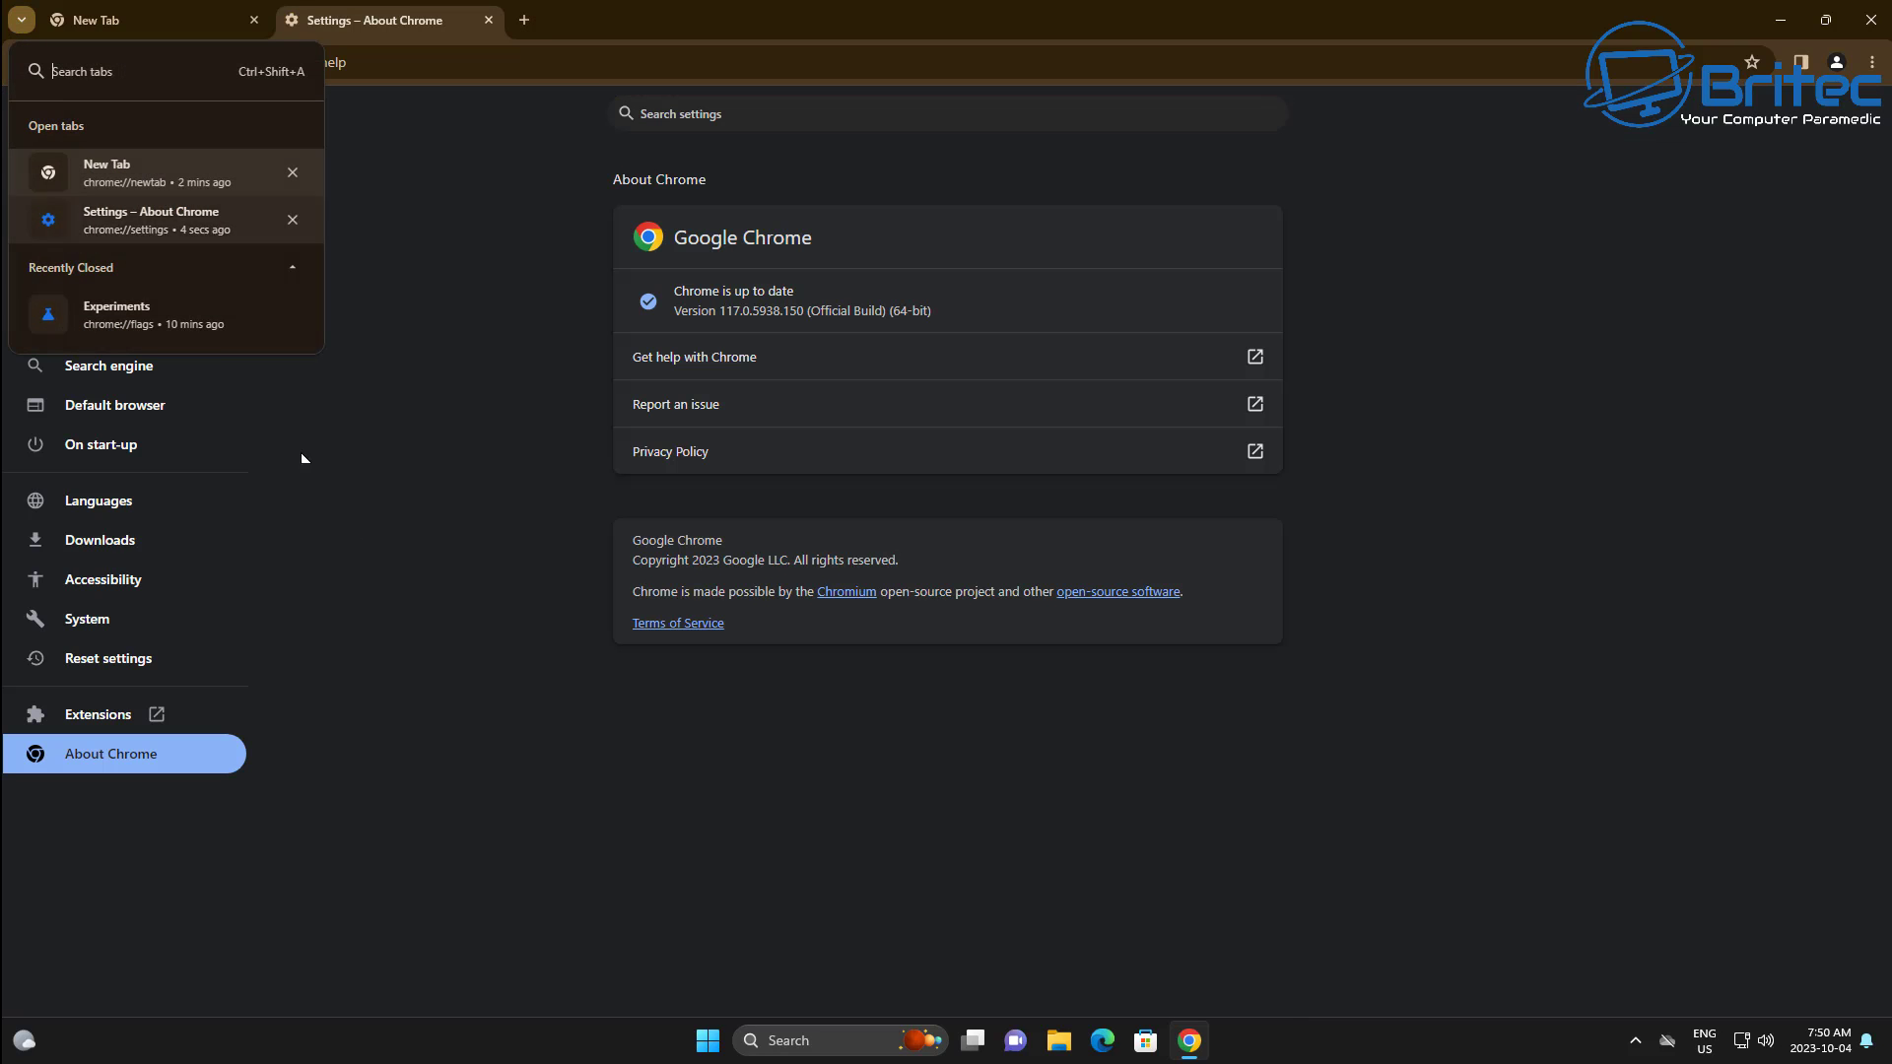
click(487, 696)
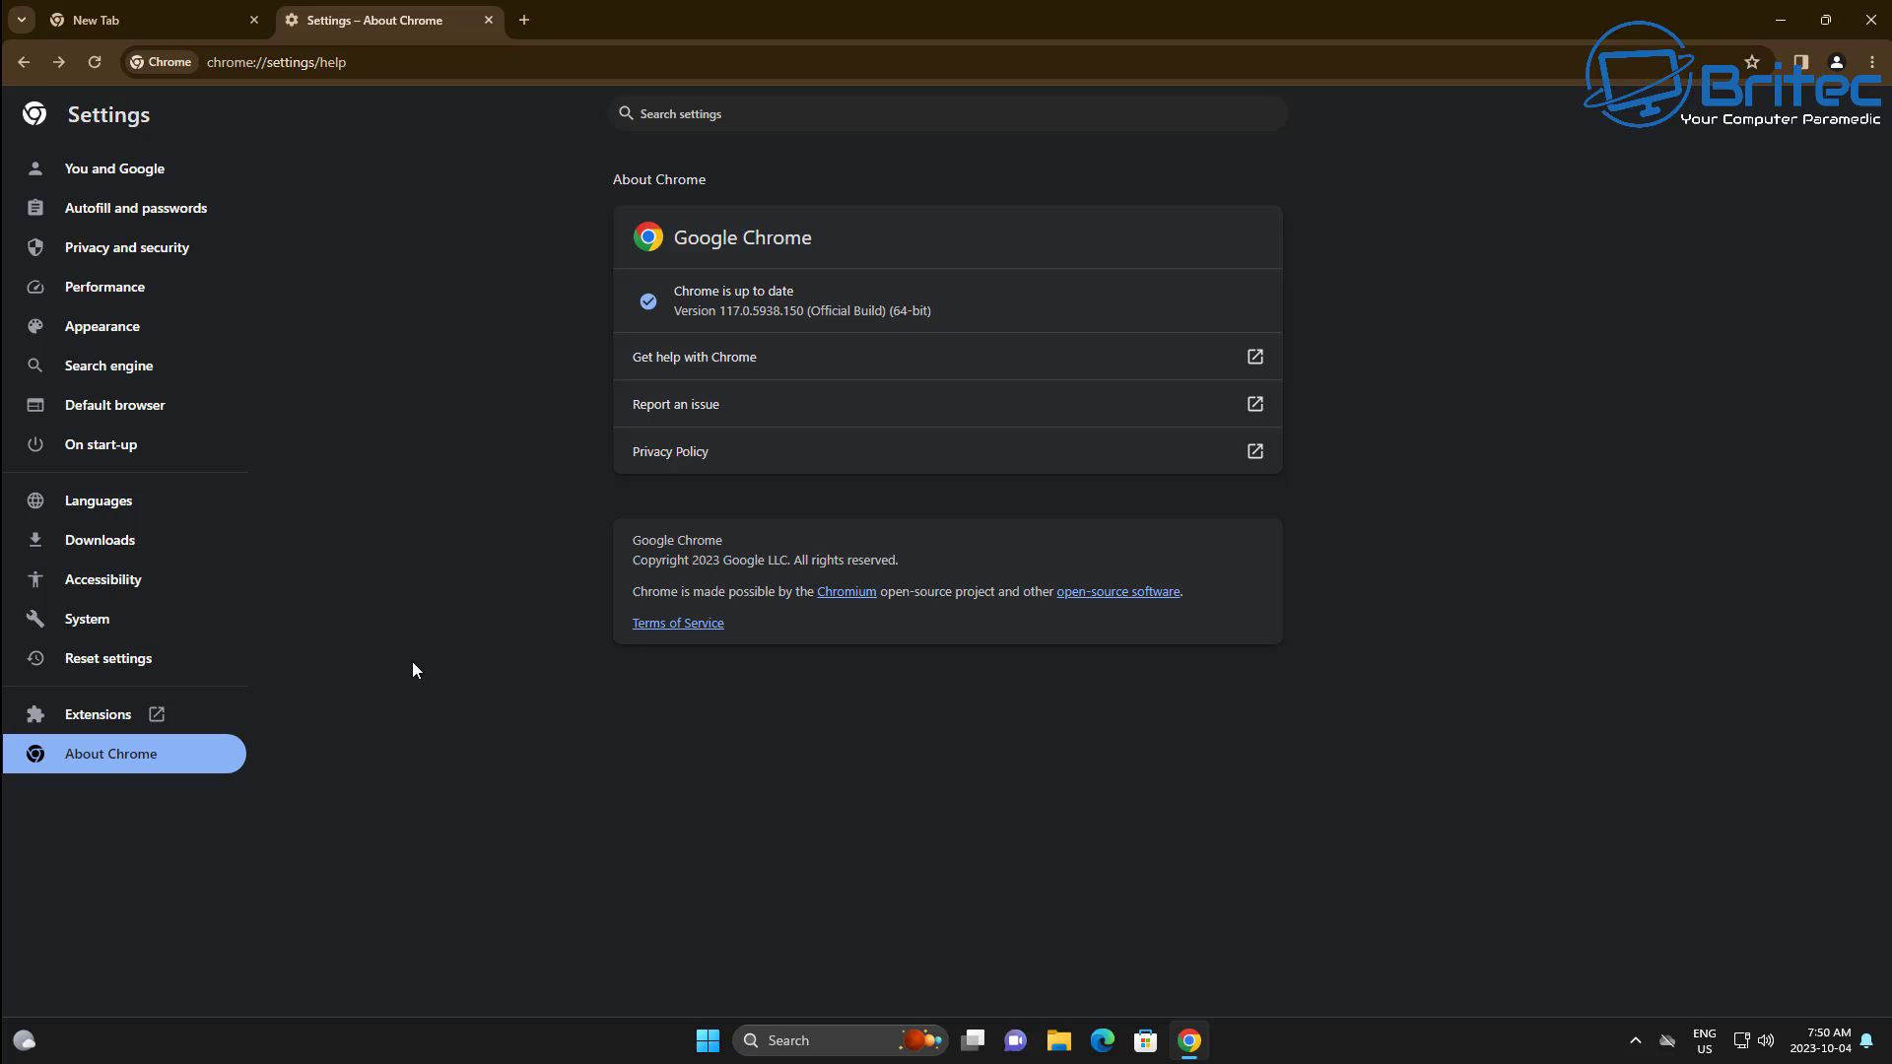
Start the Privacy guide from Privacy and security and turn on better searches and browsing
click(162, 249)
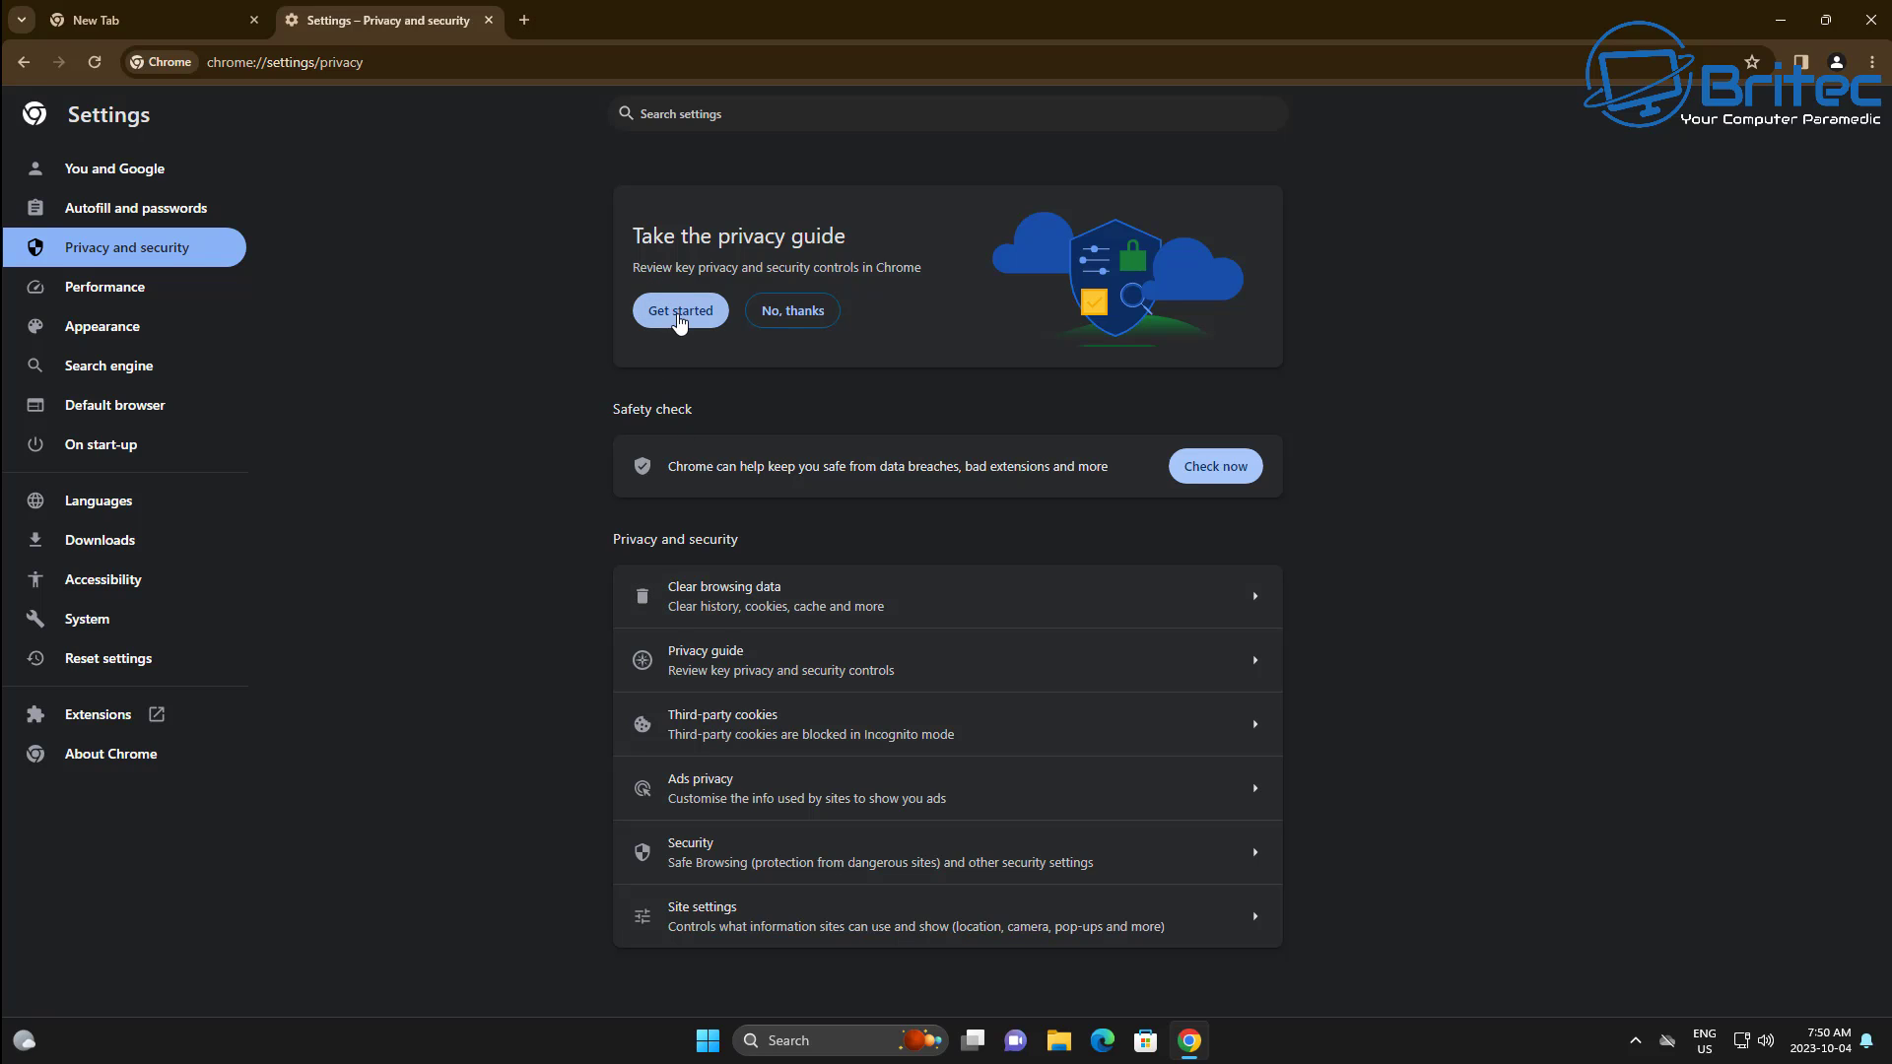
click(679, 317)
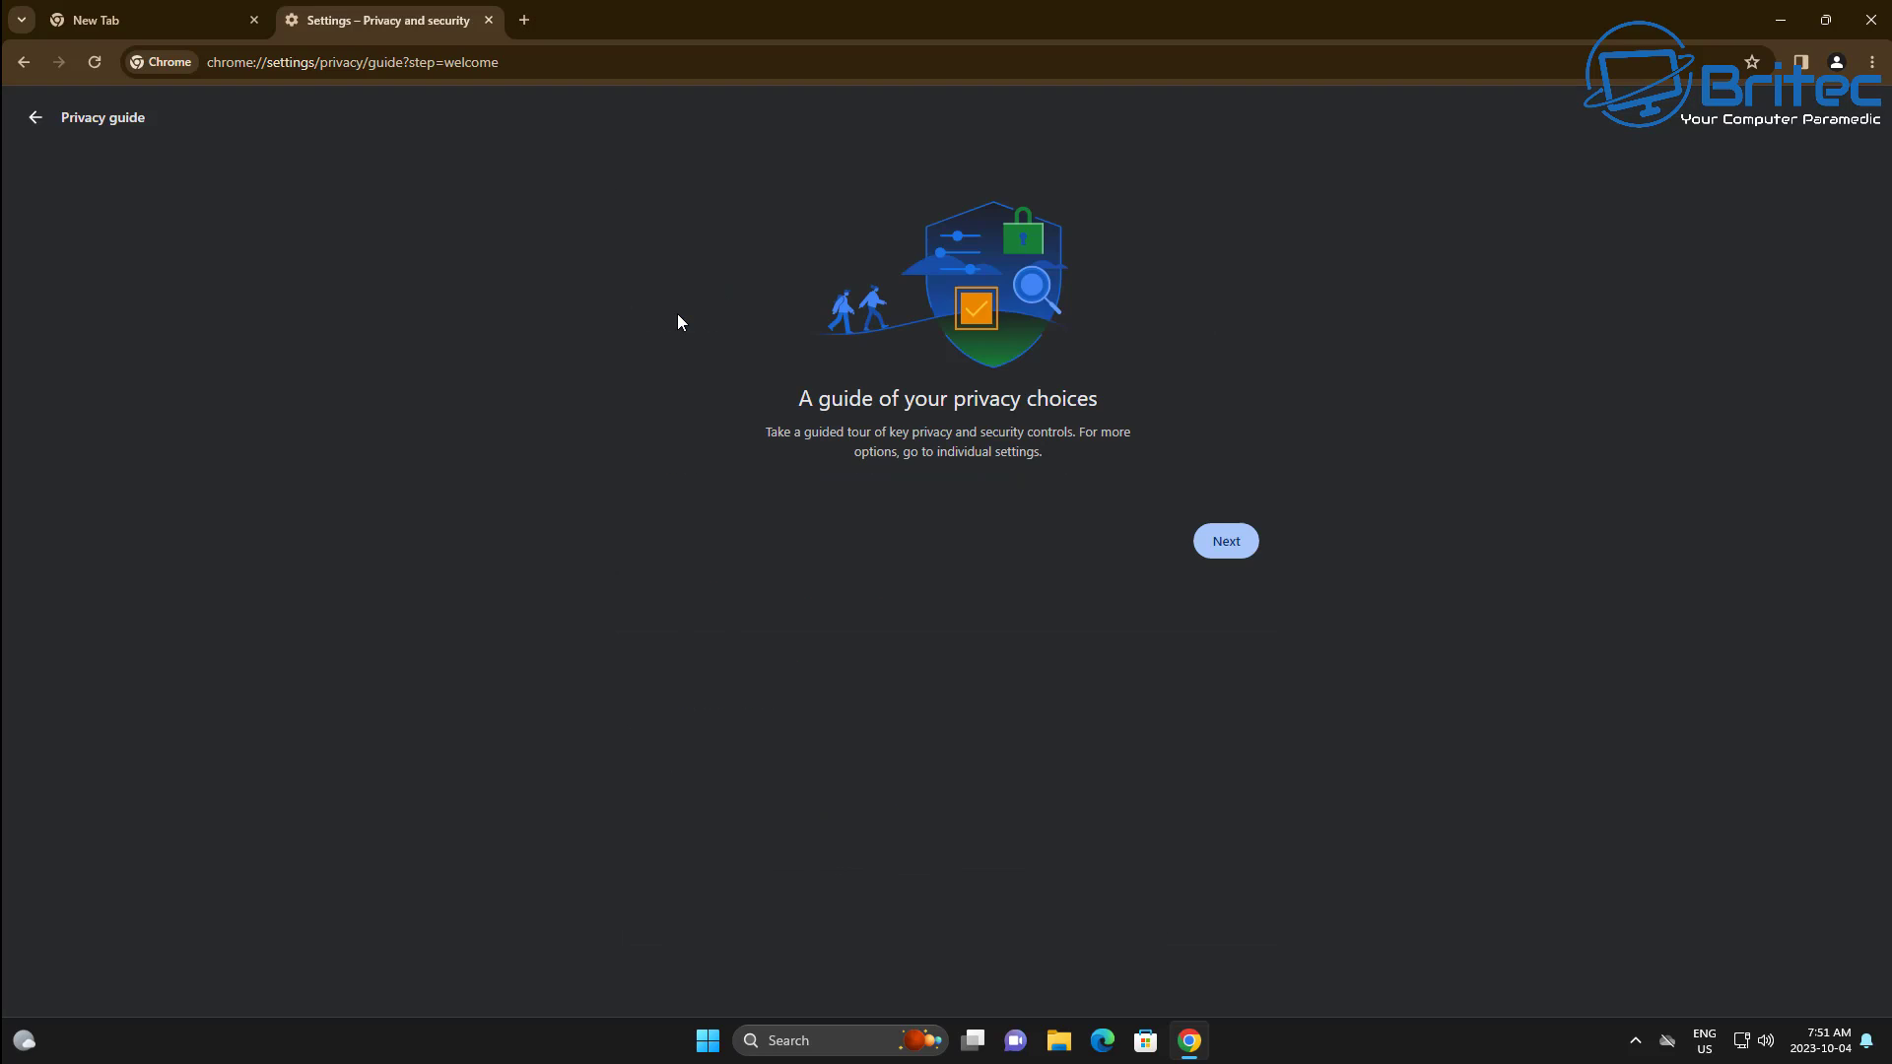
click(1228, 541)
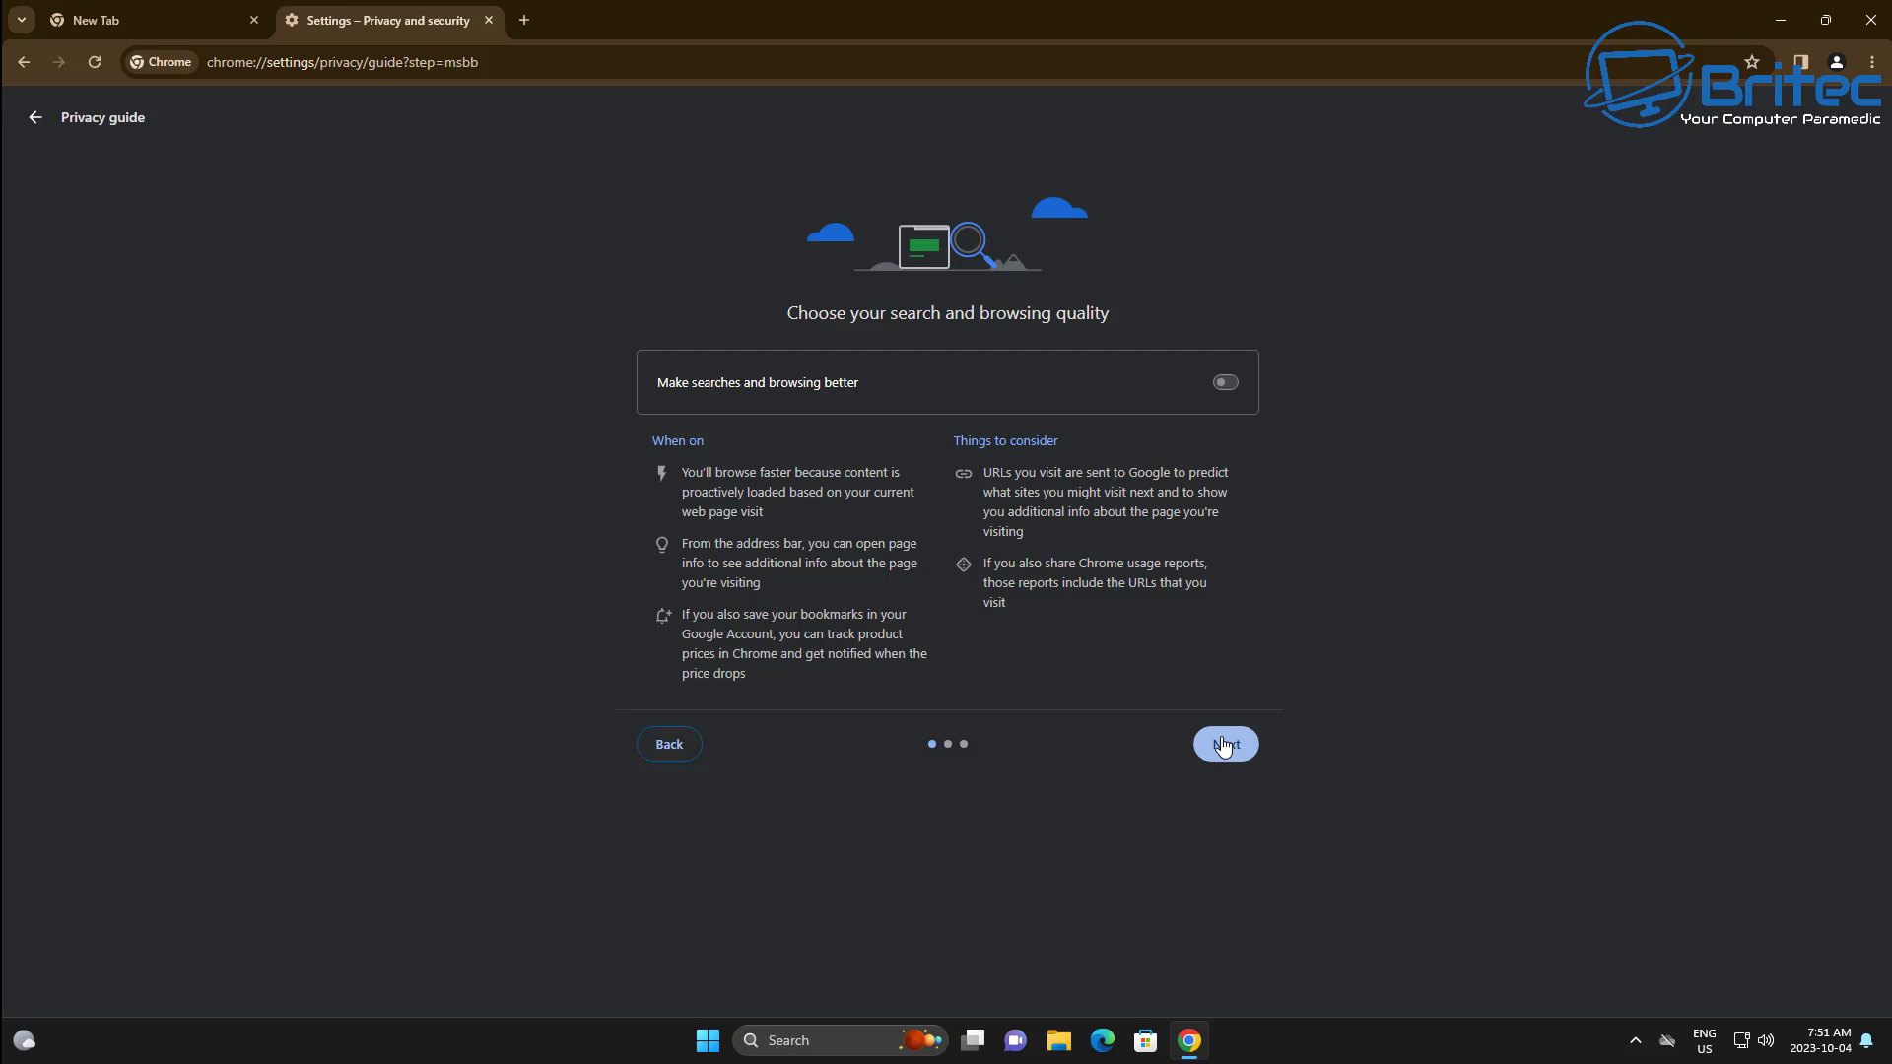
click(1225, 383)
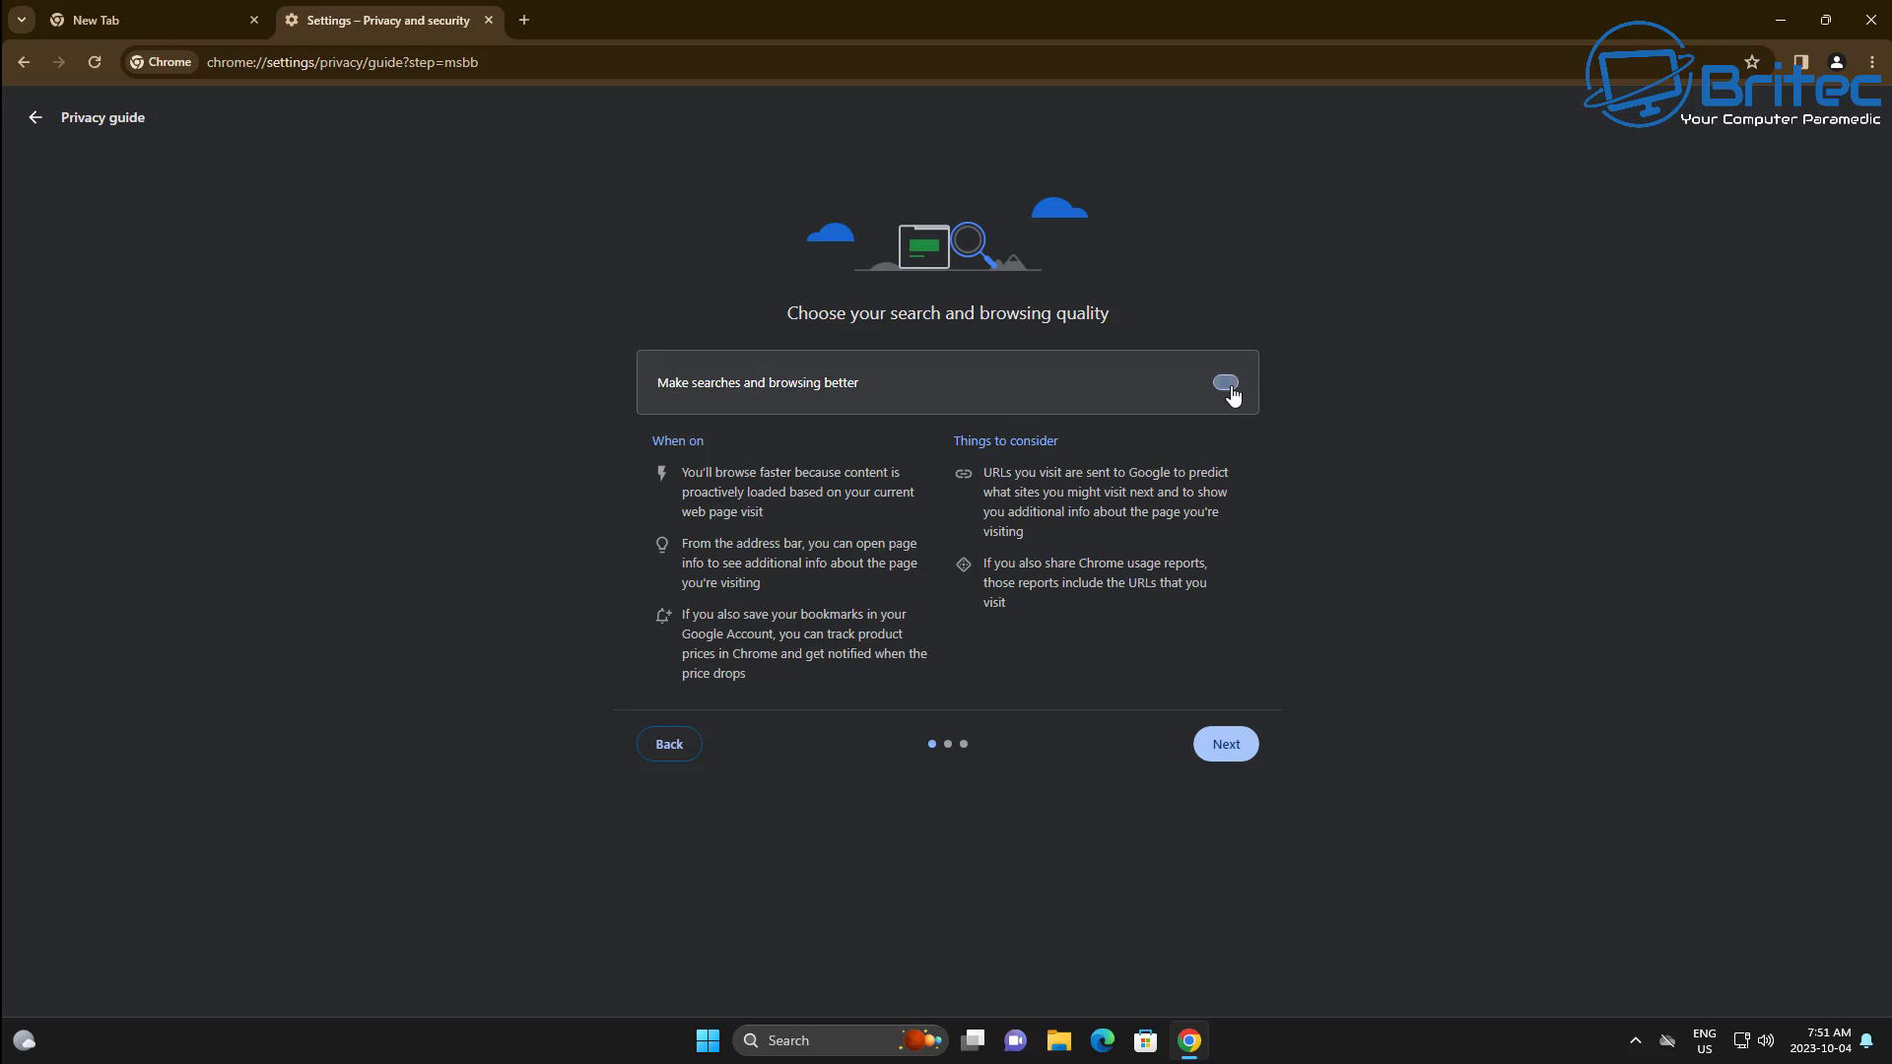
click(1222, 753)
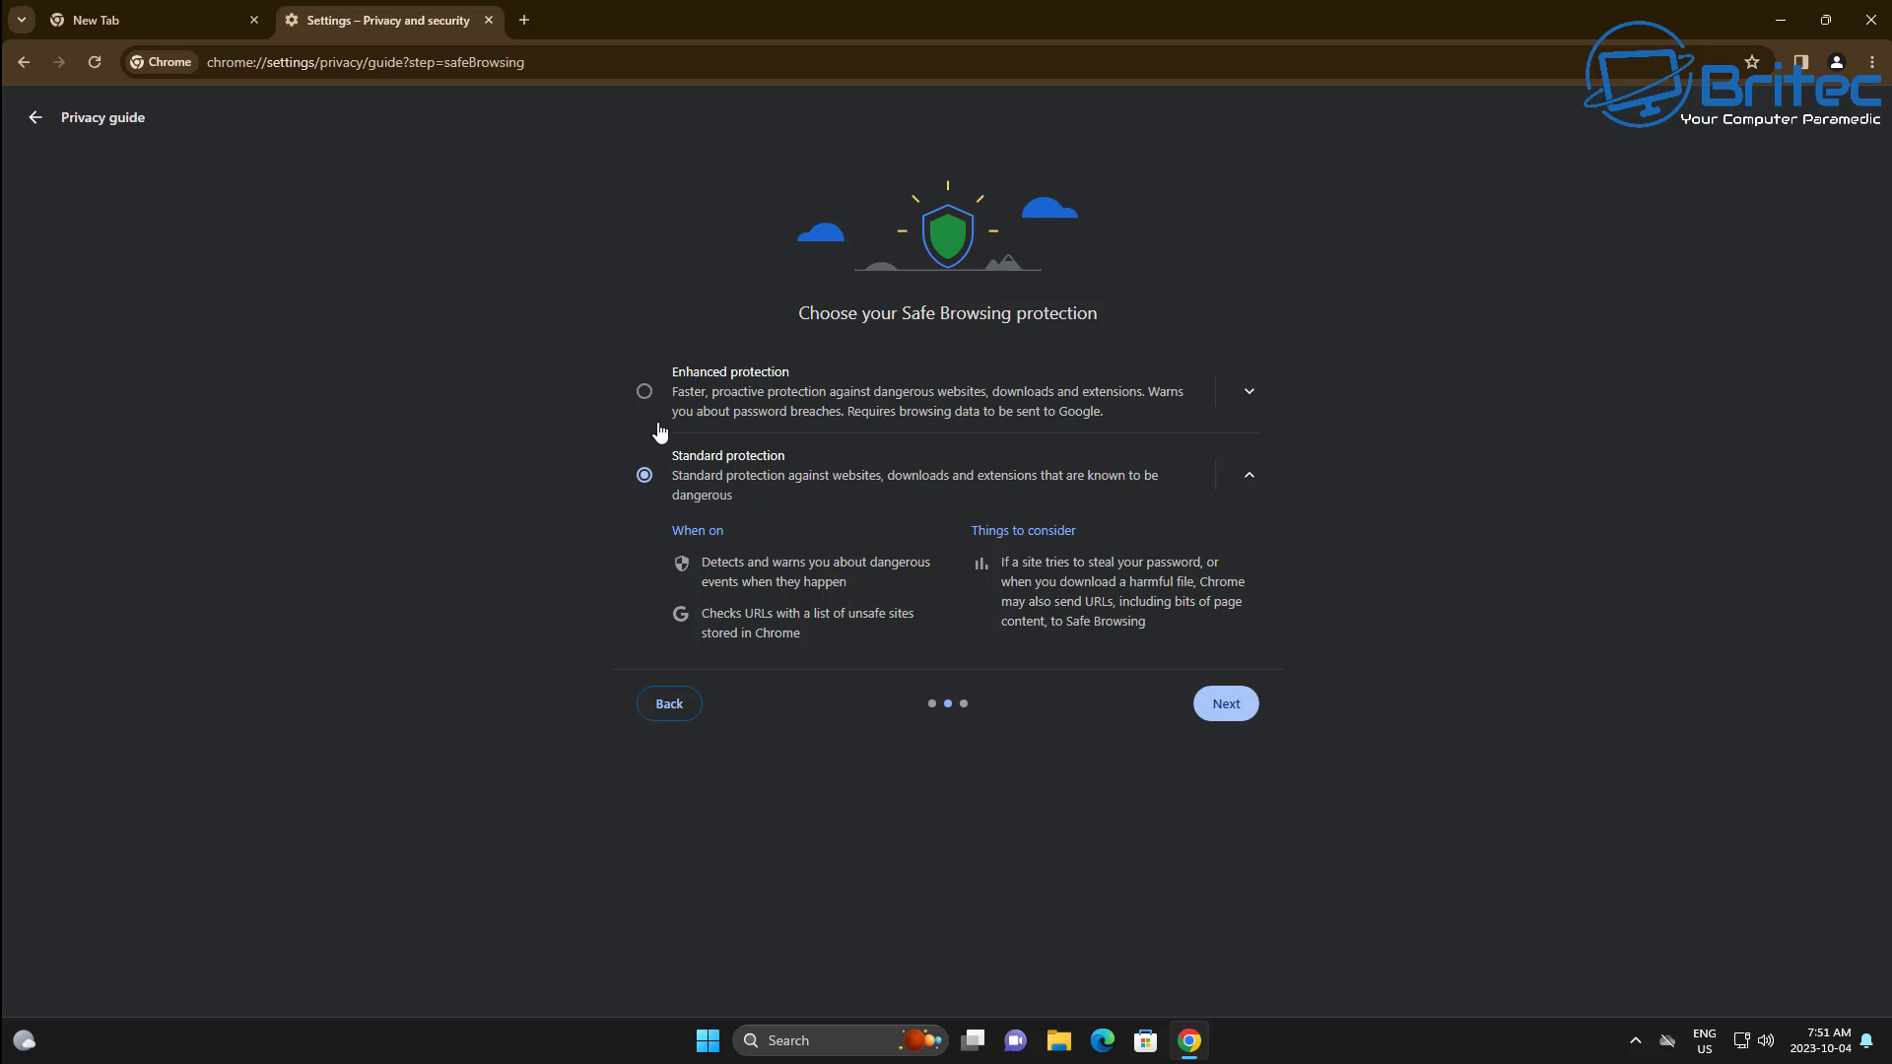
Choose Enhanced protection, then settle on blocking third-party cookies only in Incognito
click(644, 391)
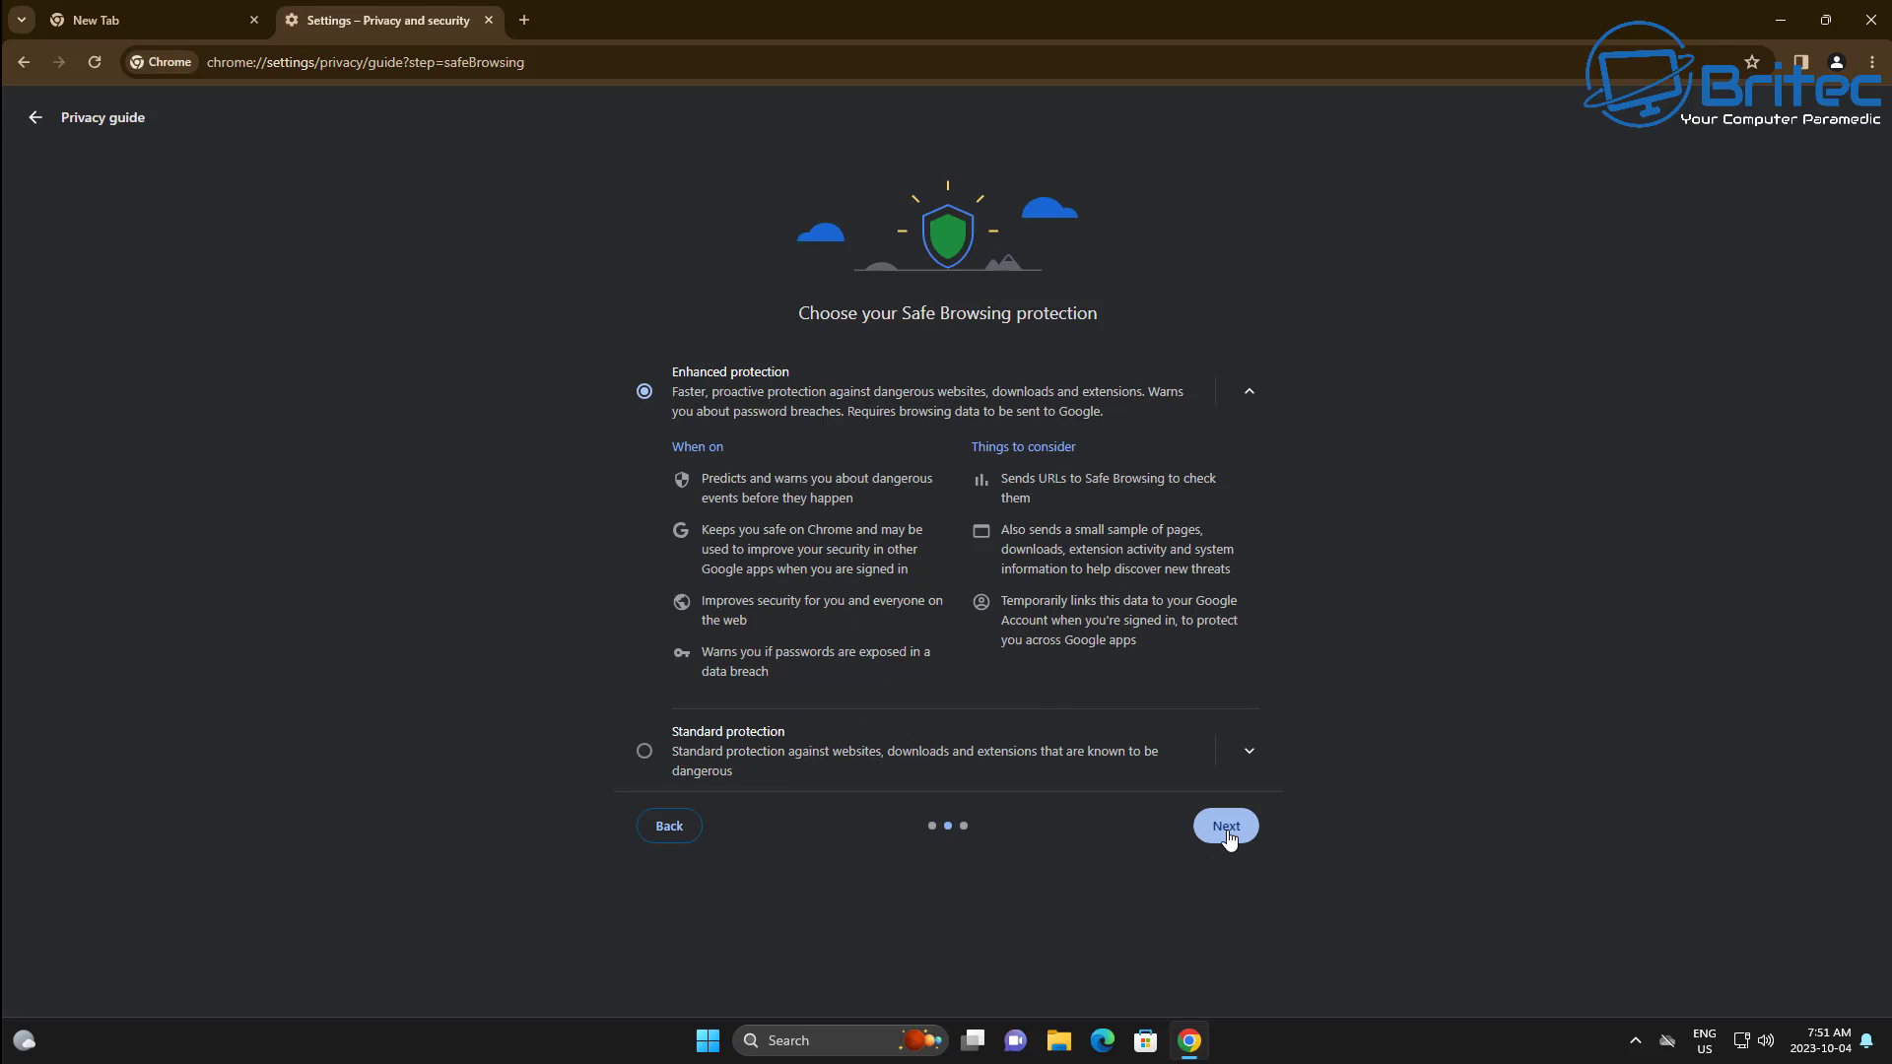
click(1226, 831)
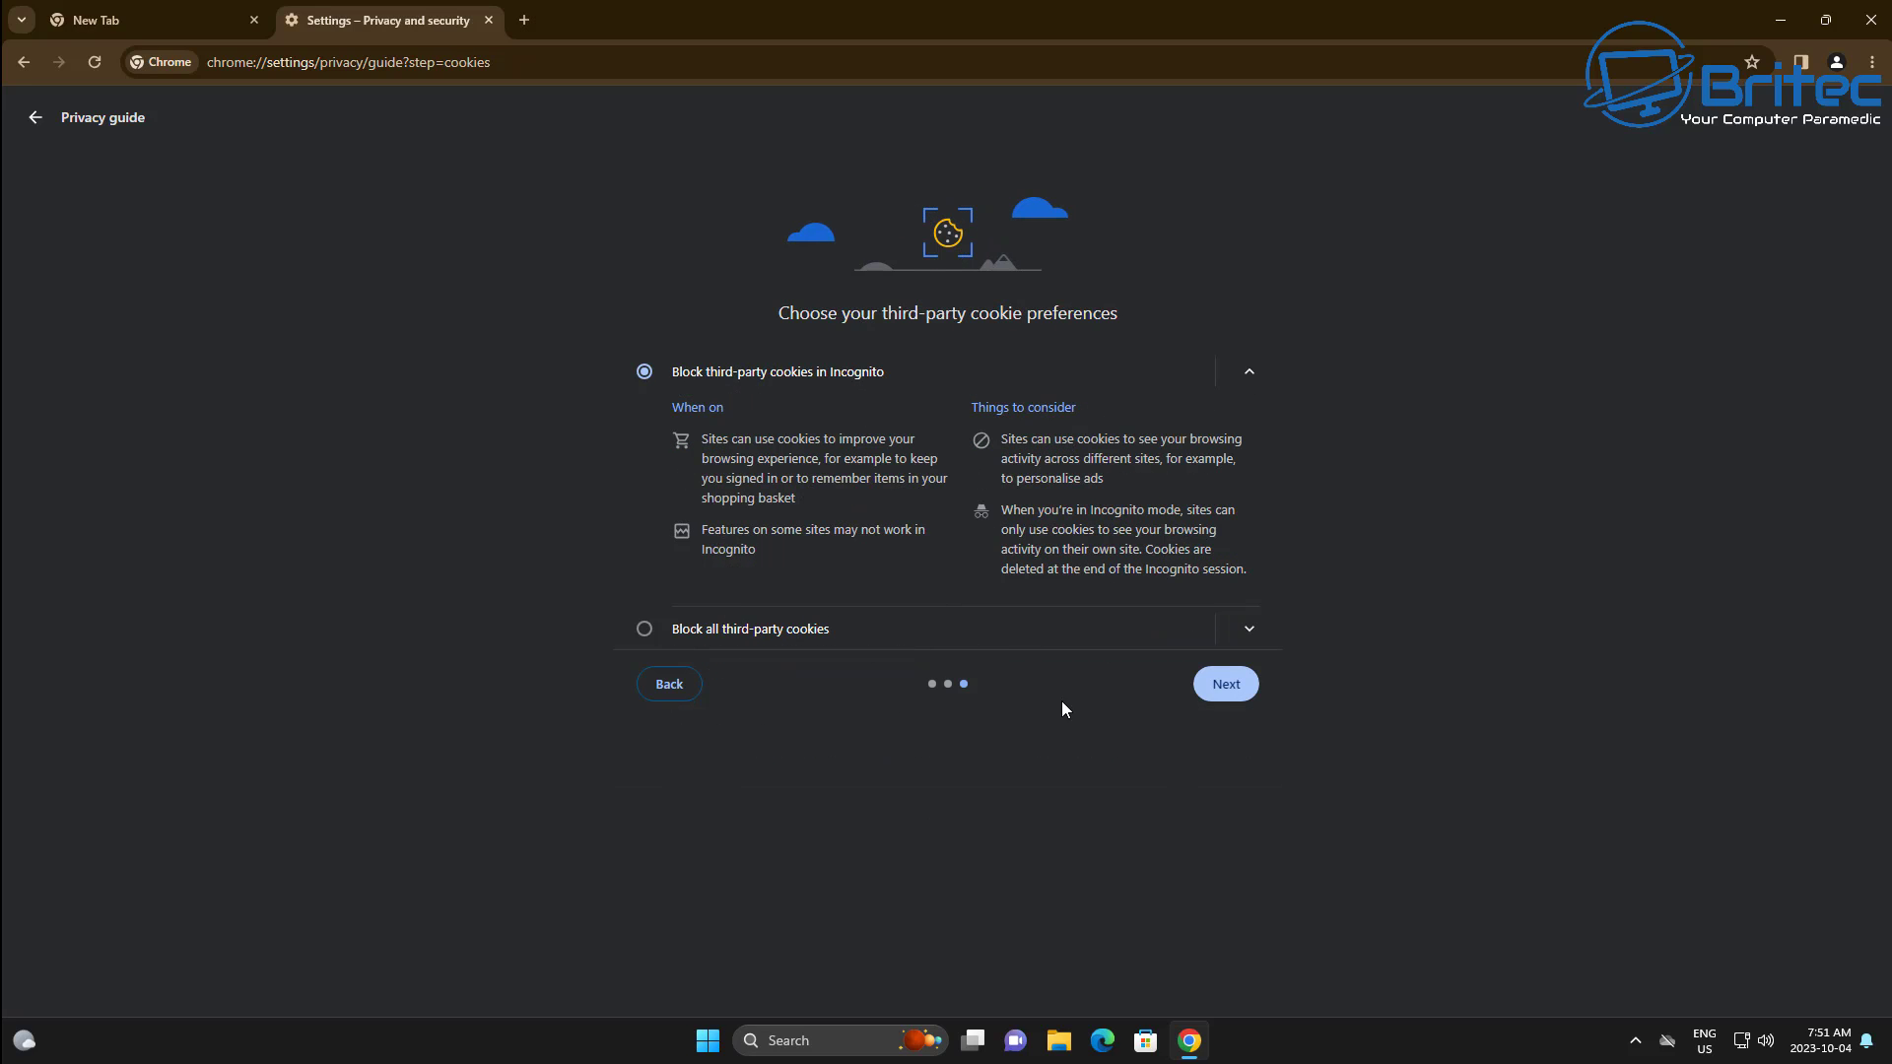
click(1252, 629)
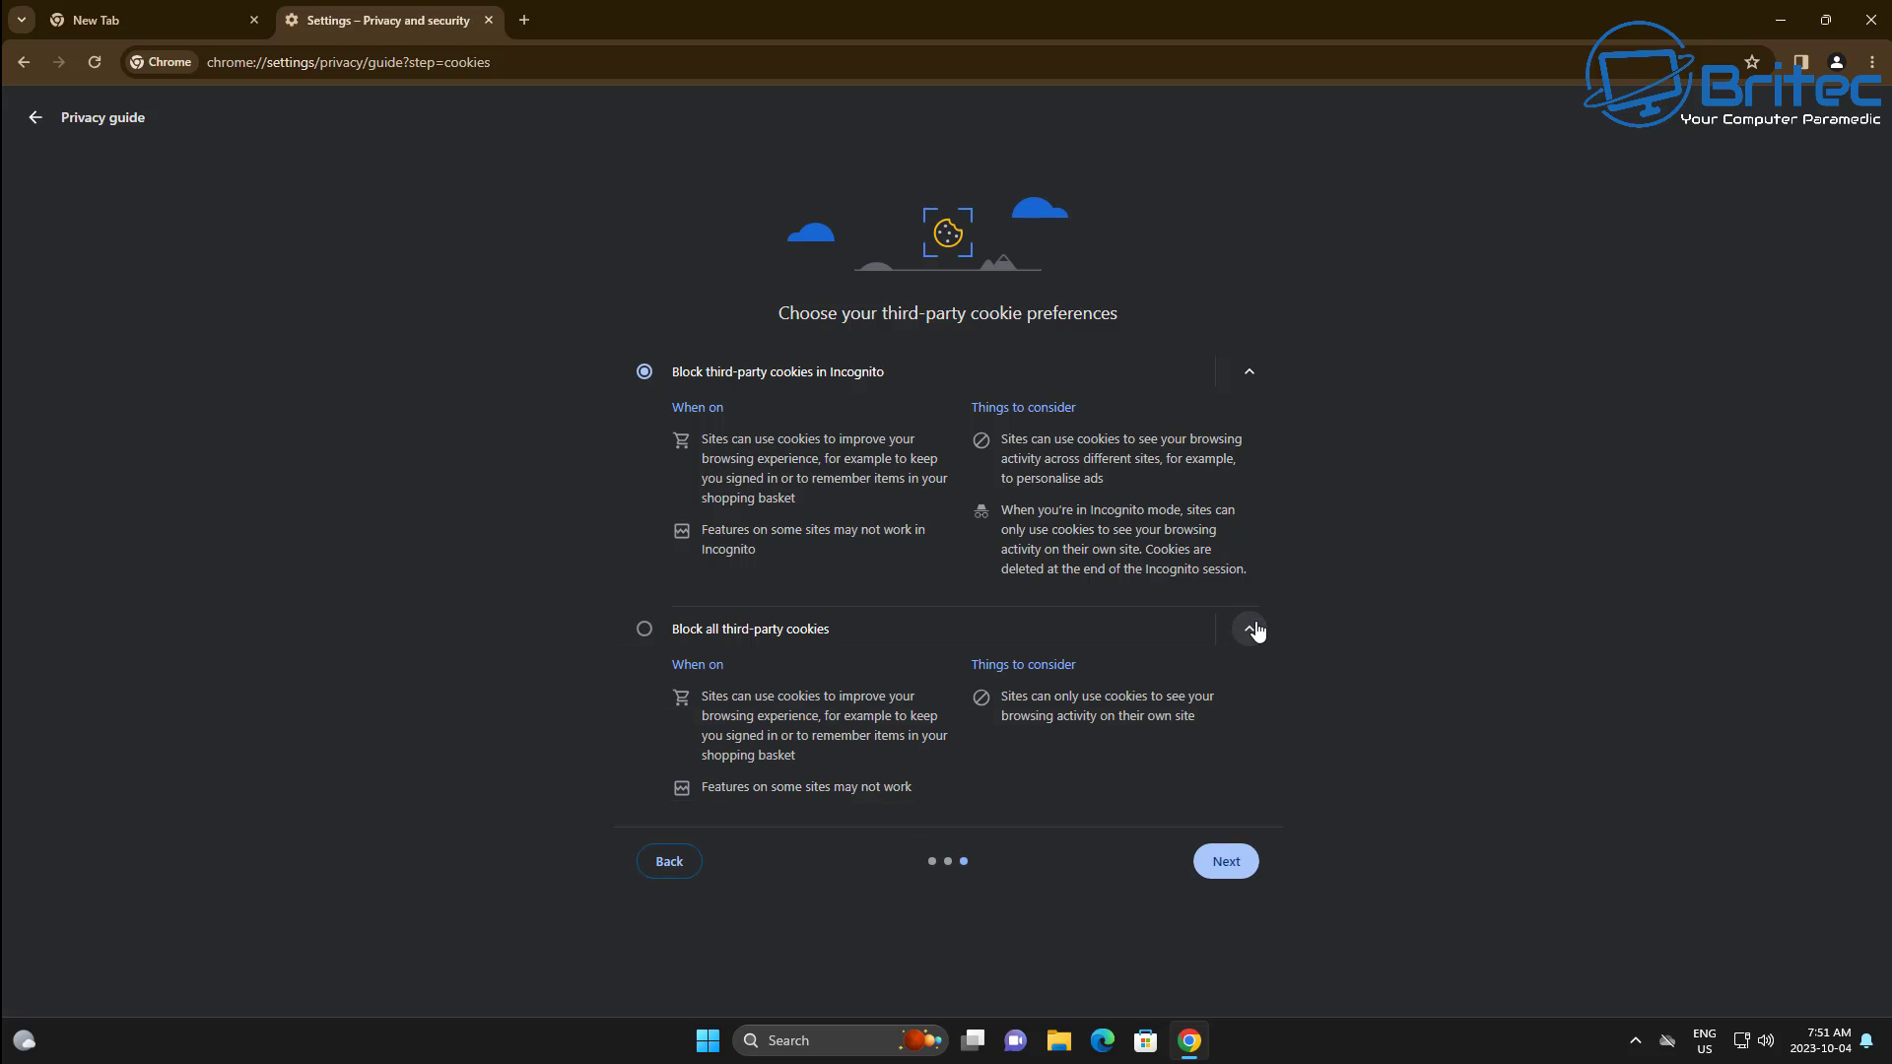
click(645, 629)
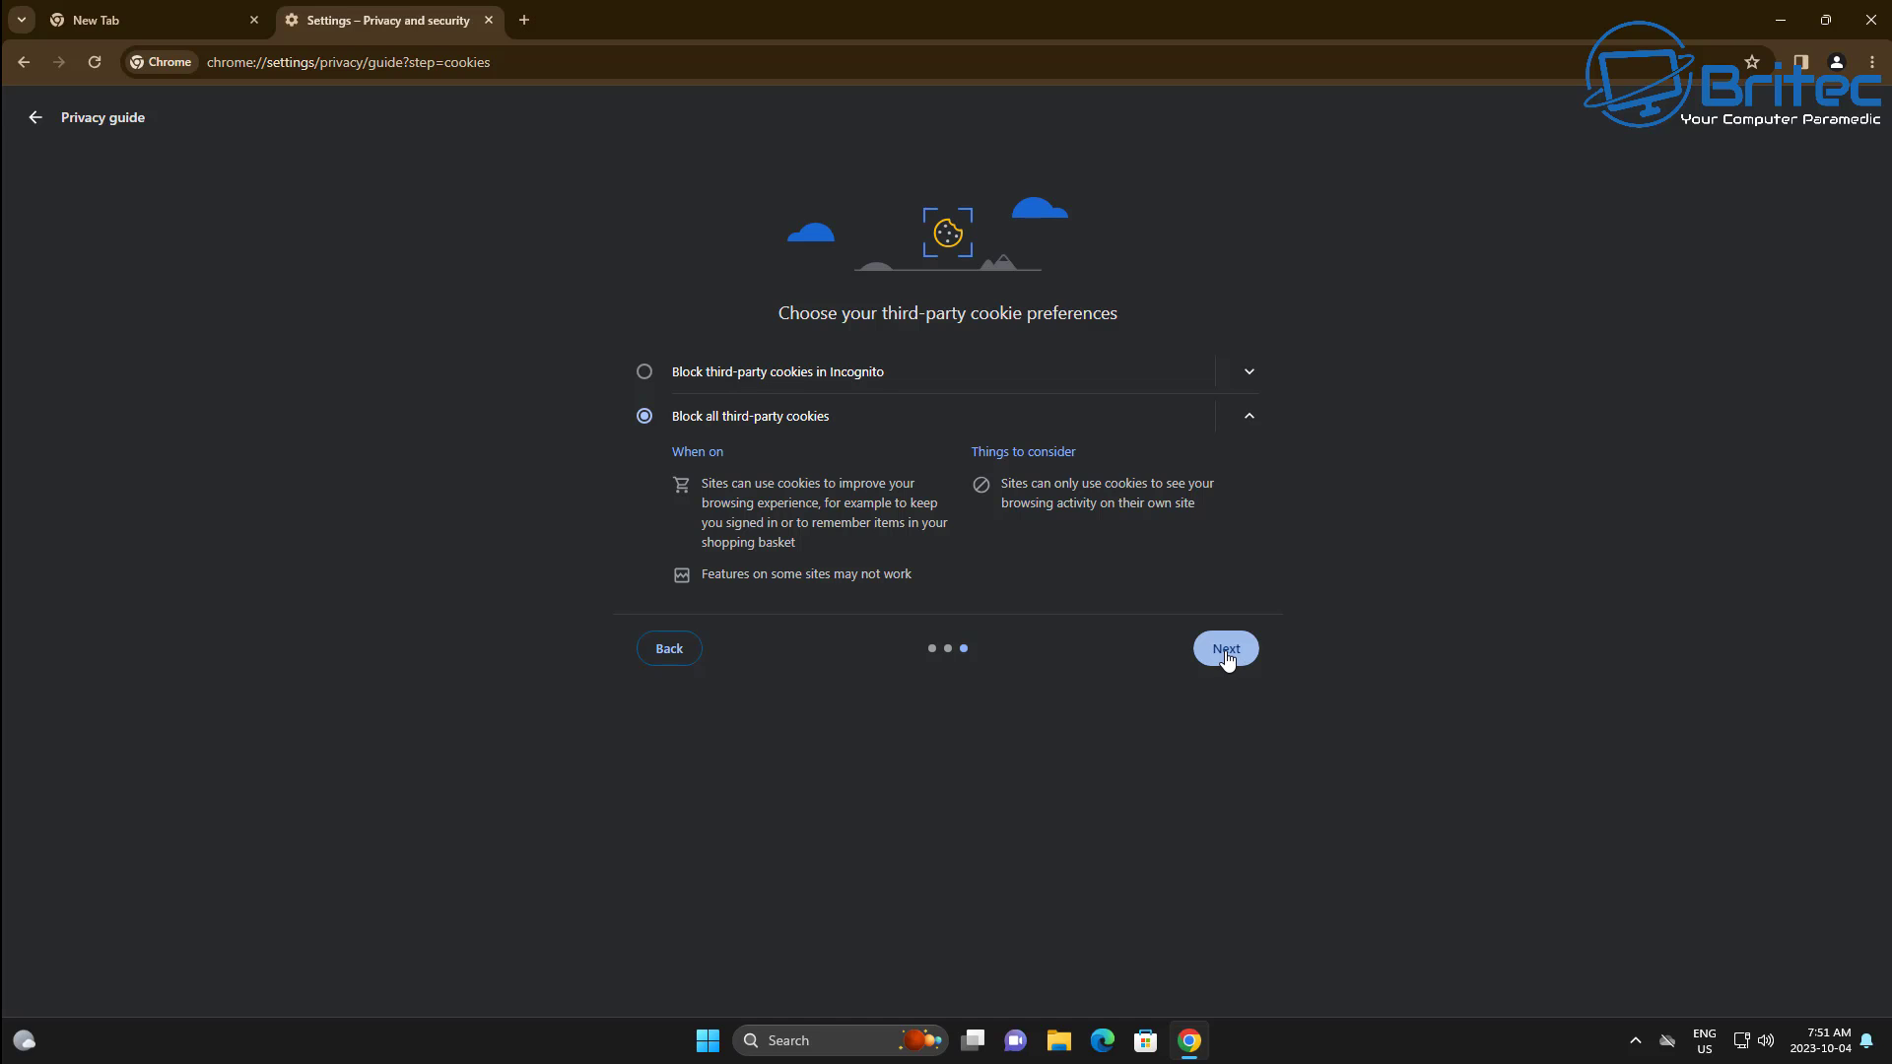
click(645, 372)
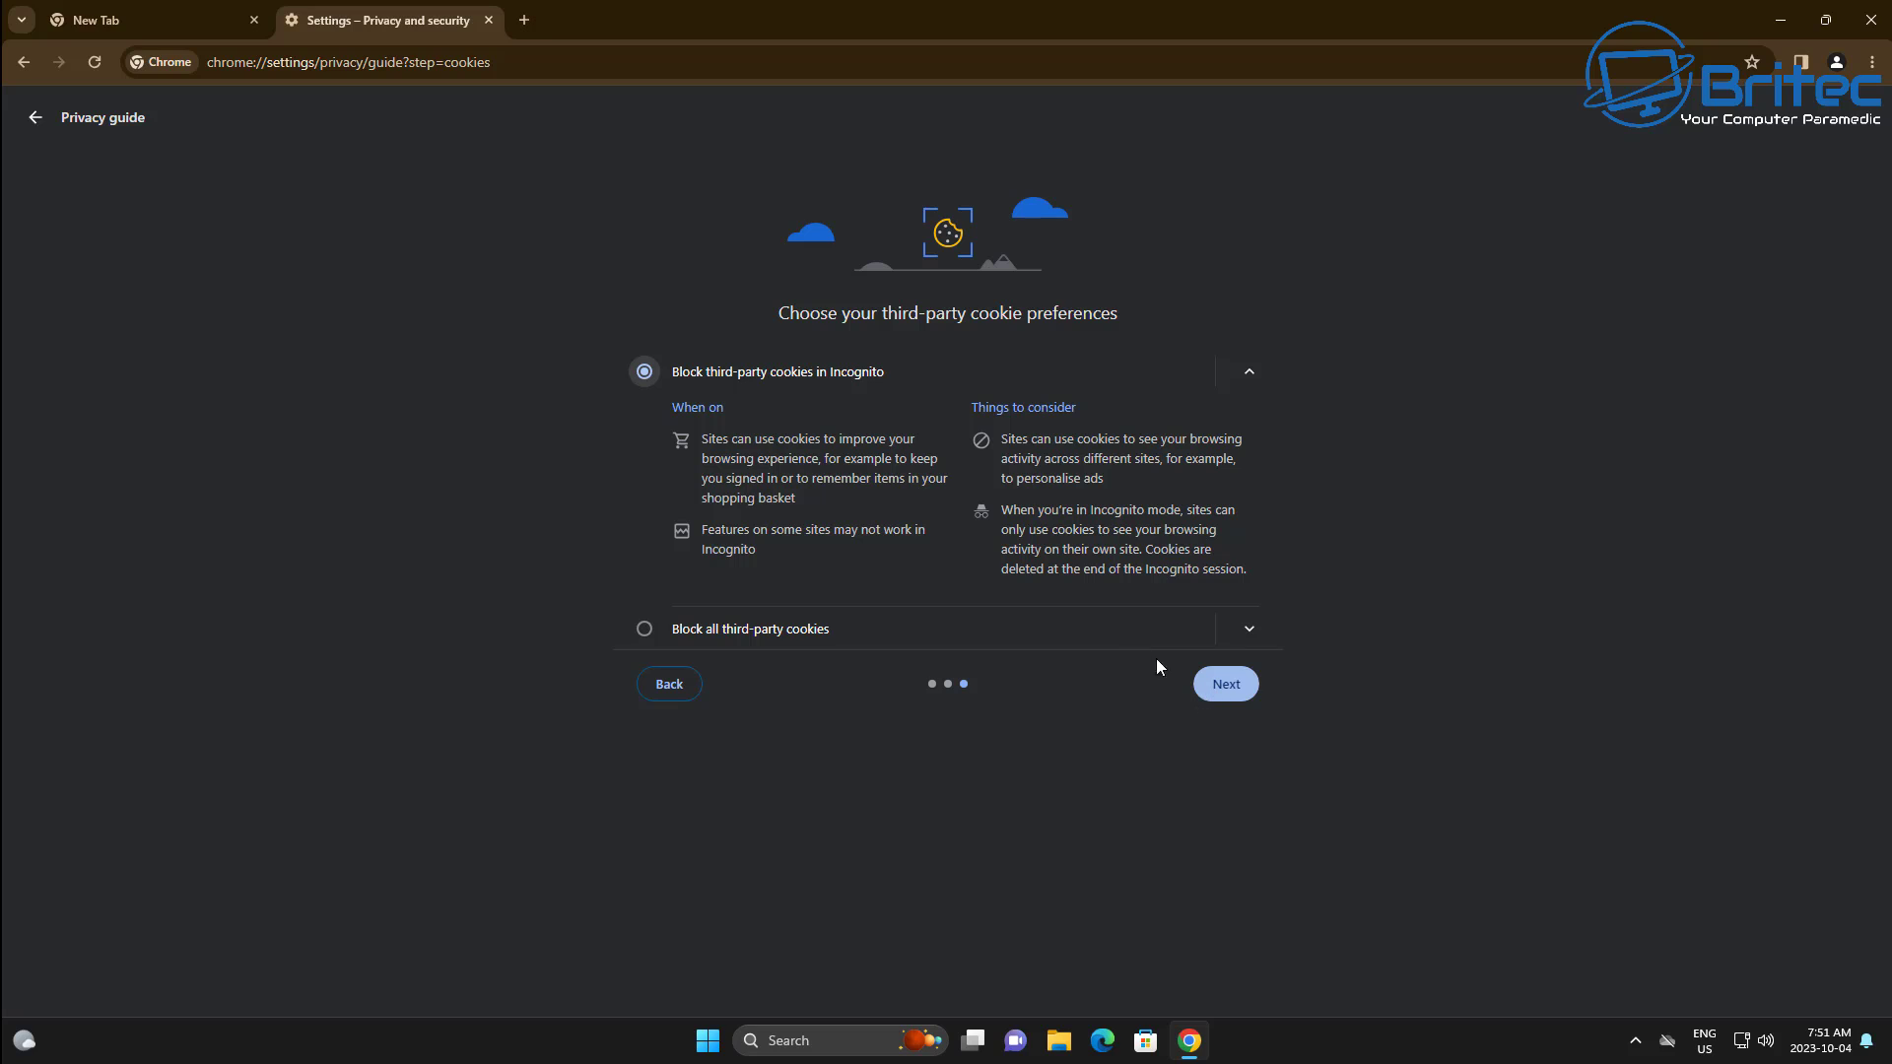
Block all third-party cookies, run the Safety check, and open the bookmarks side panel
click(644, 628)
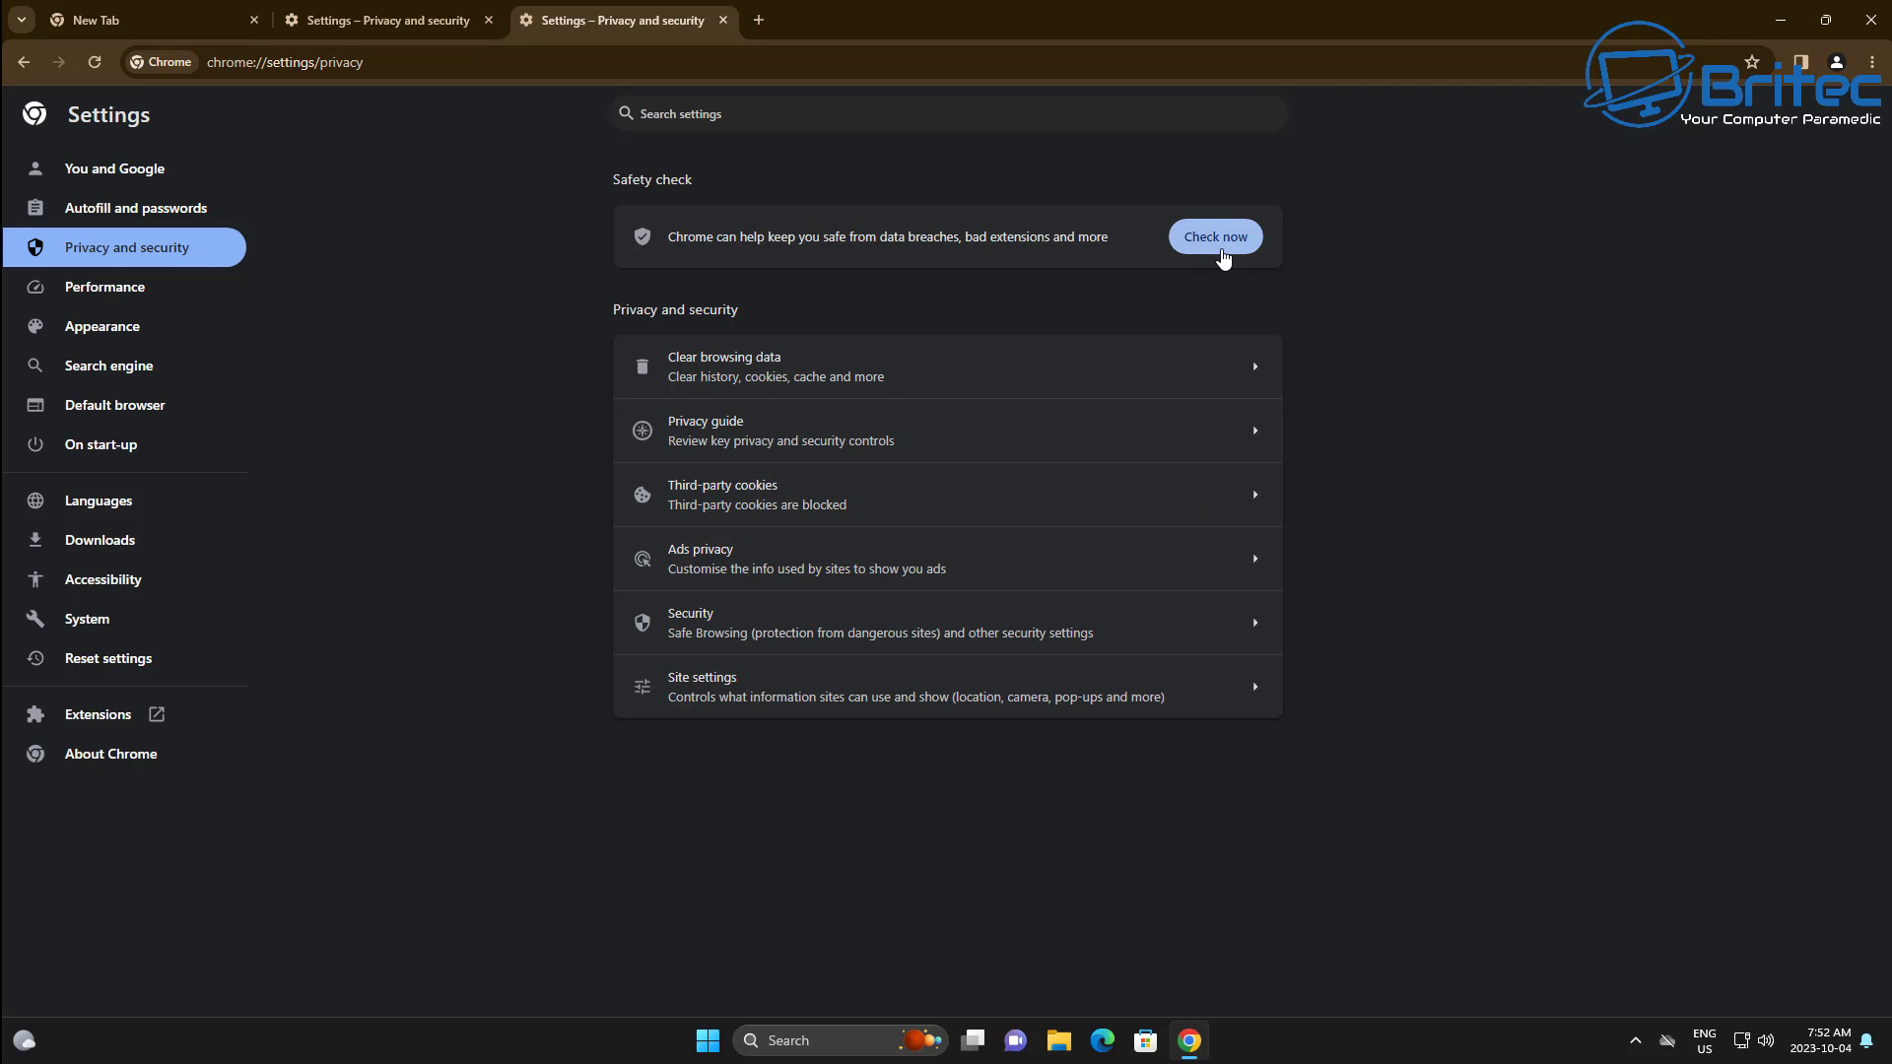
click(1220, 246)
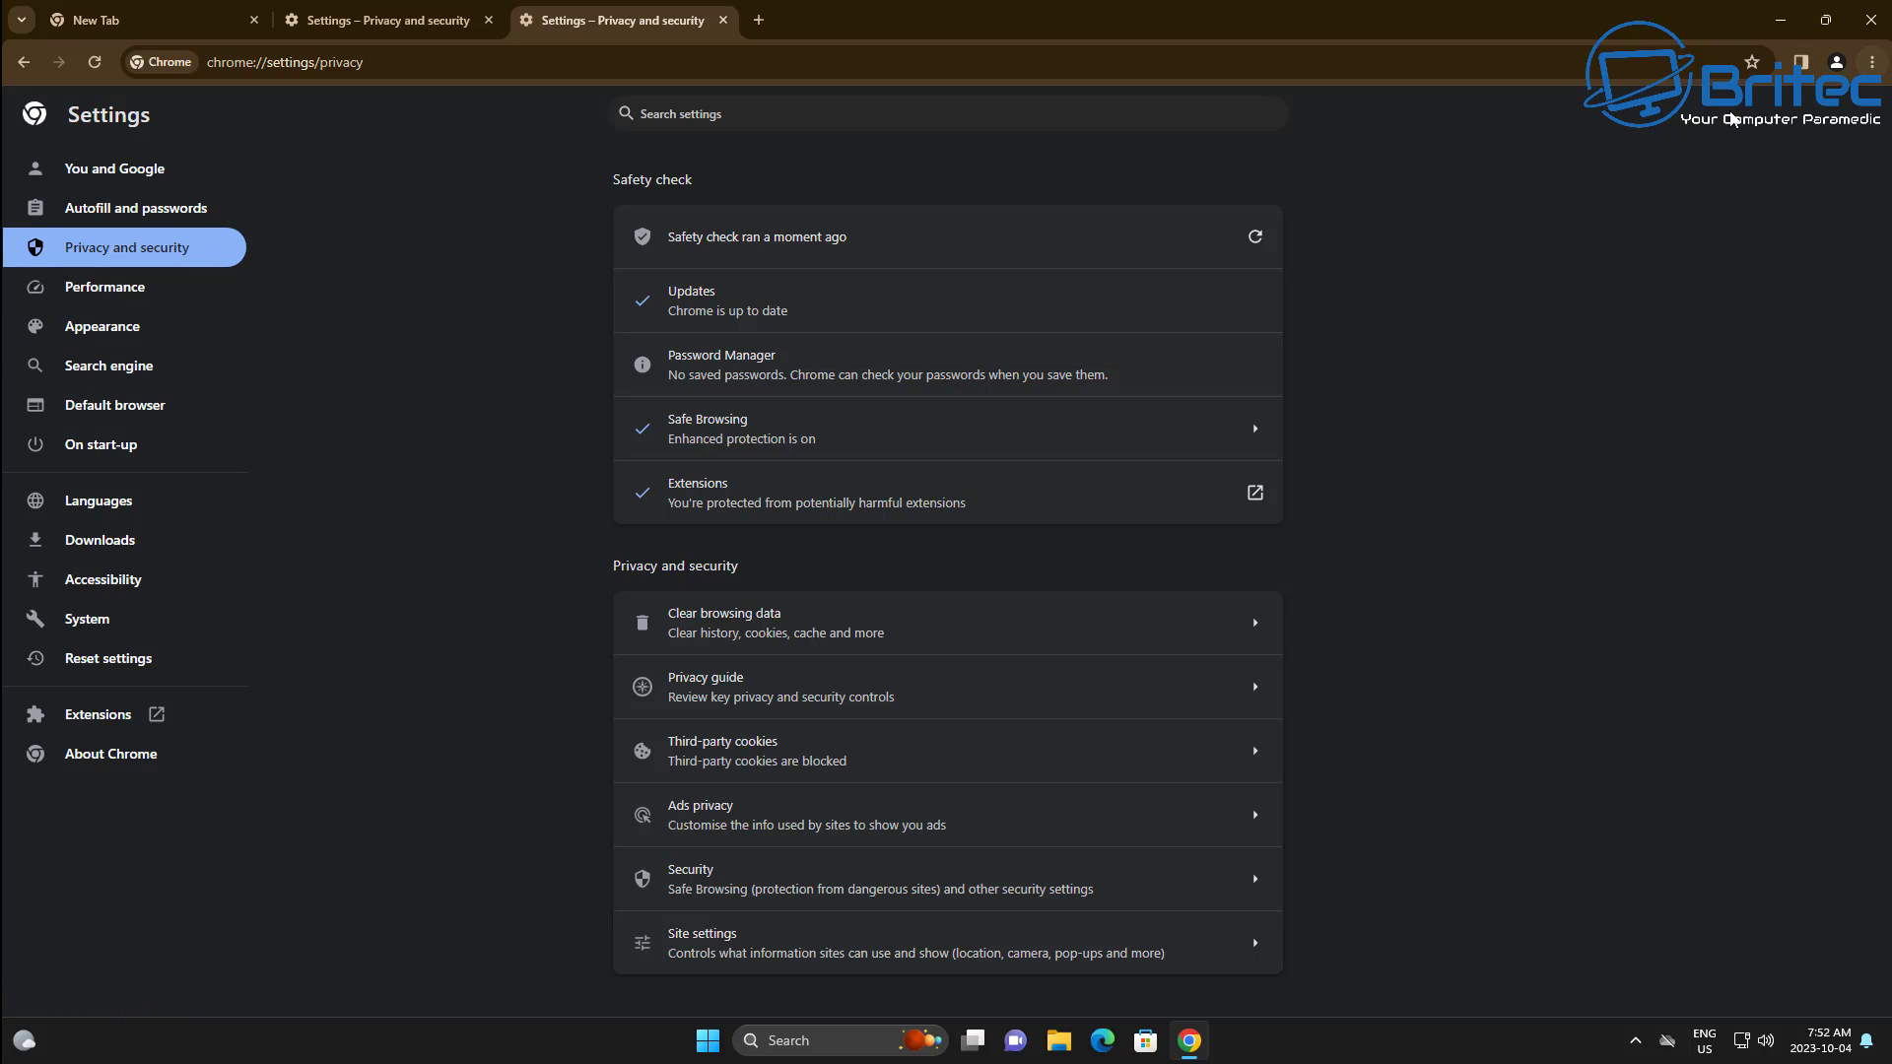
click(1800, 62)
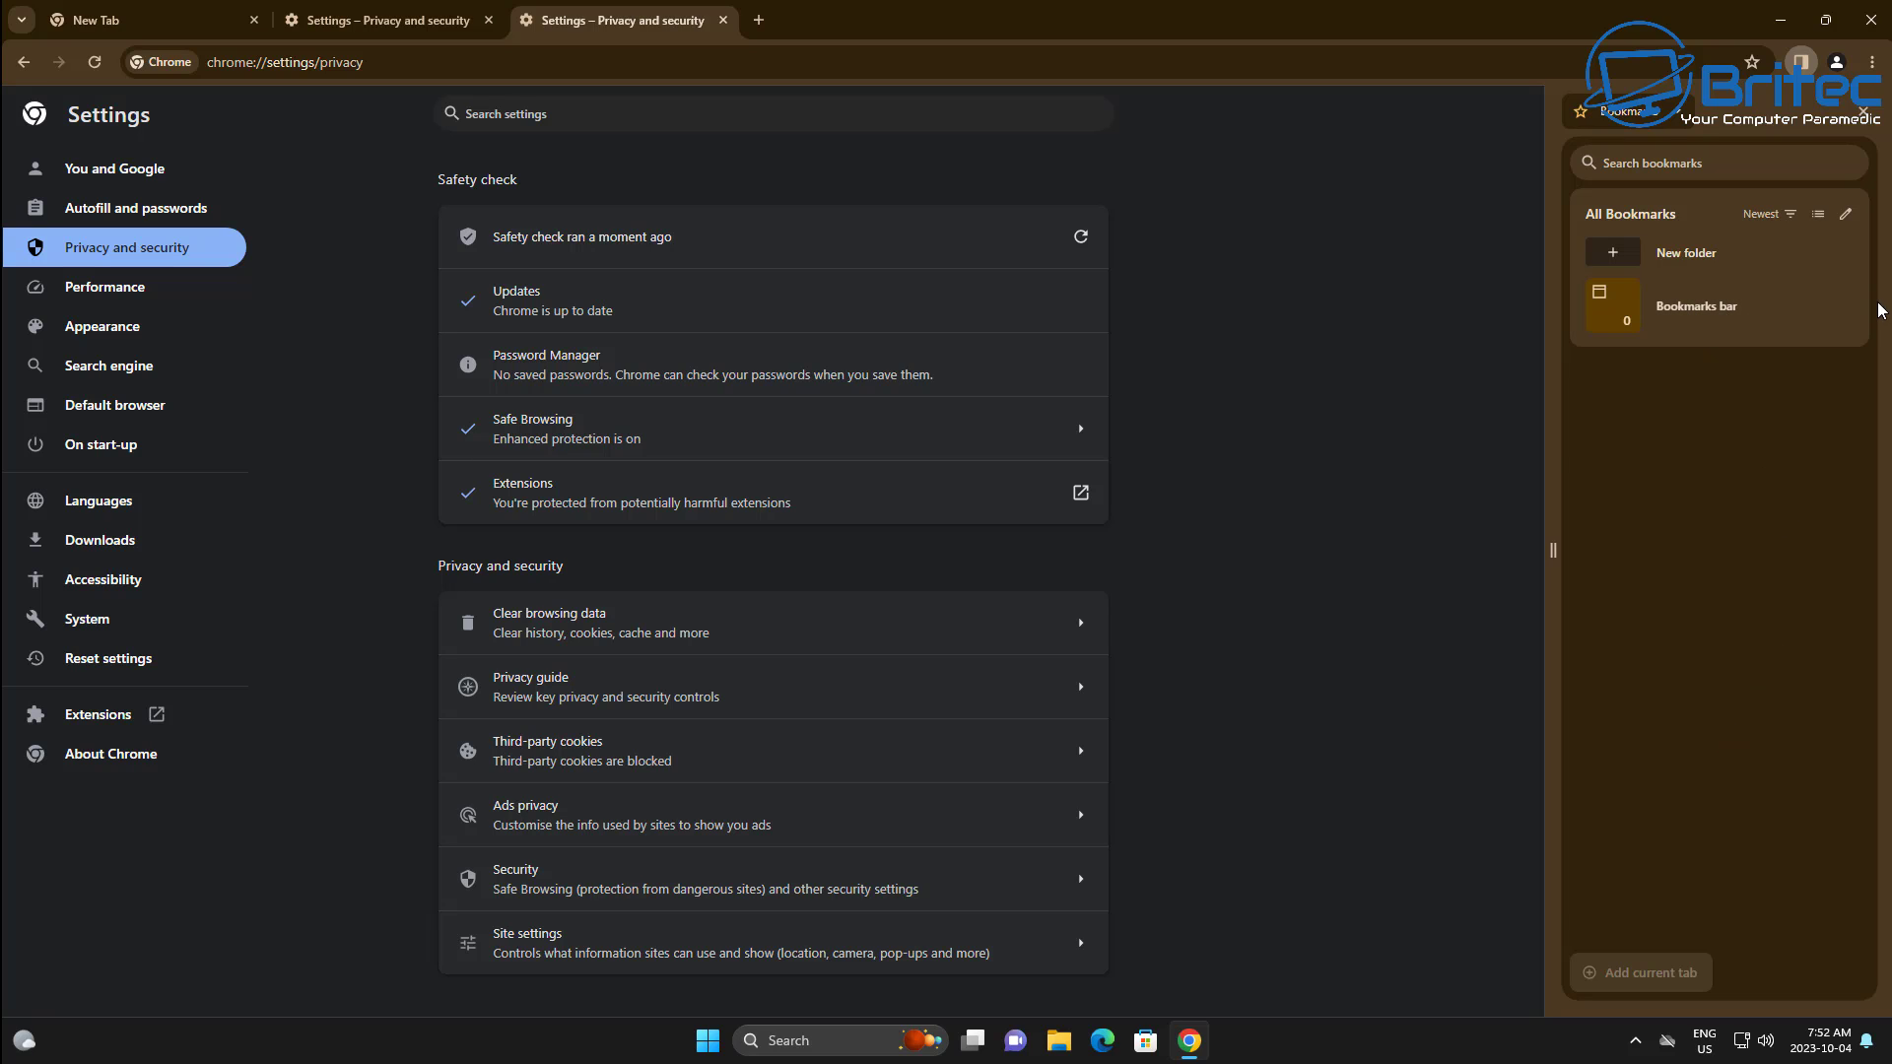
Switch the side panel through the Reading list, Bookmarks and History views
click(1676, 119)
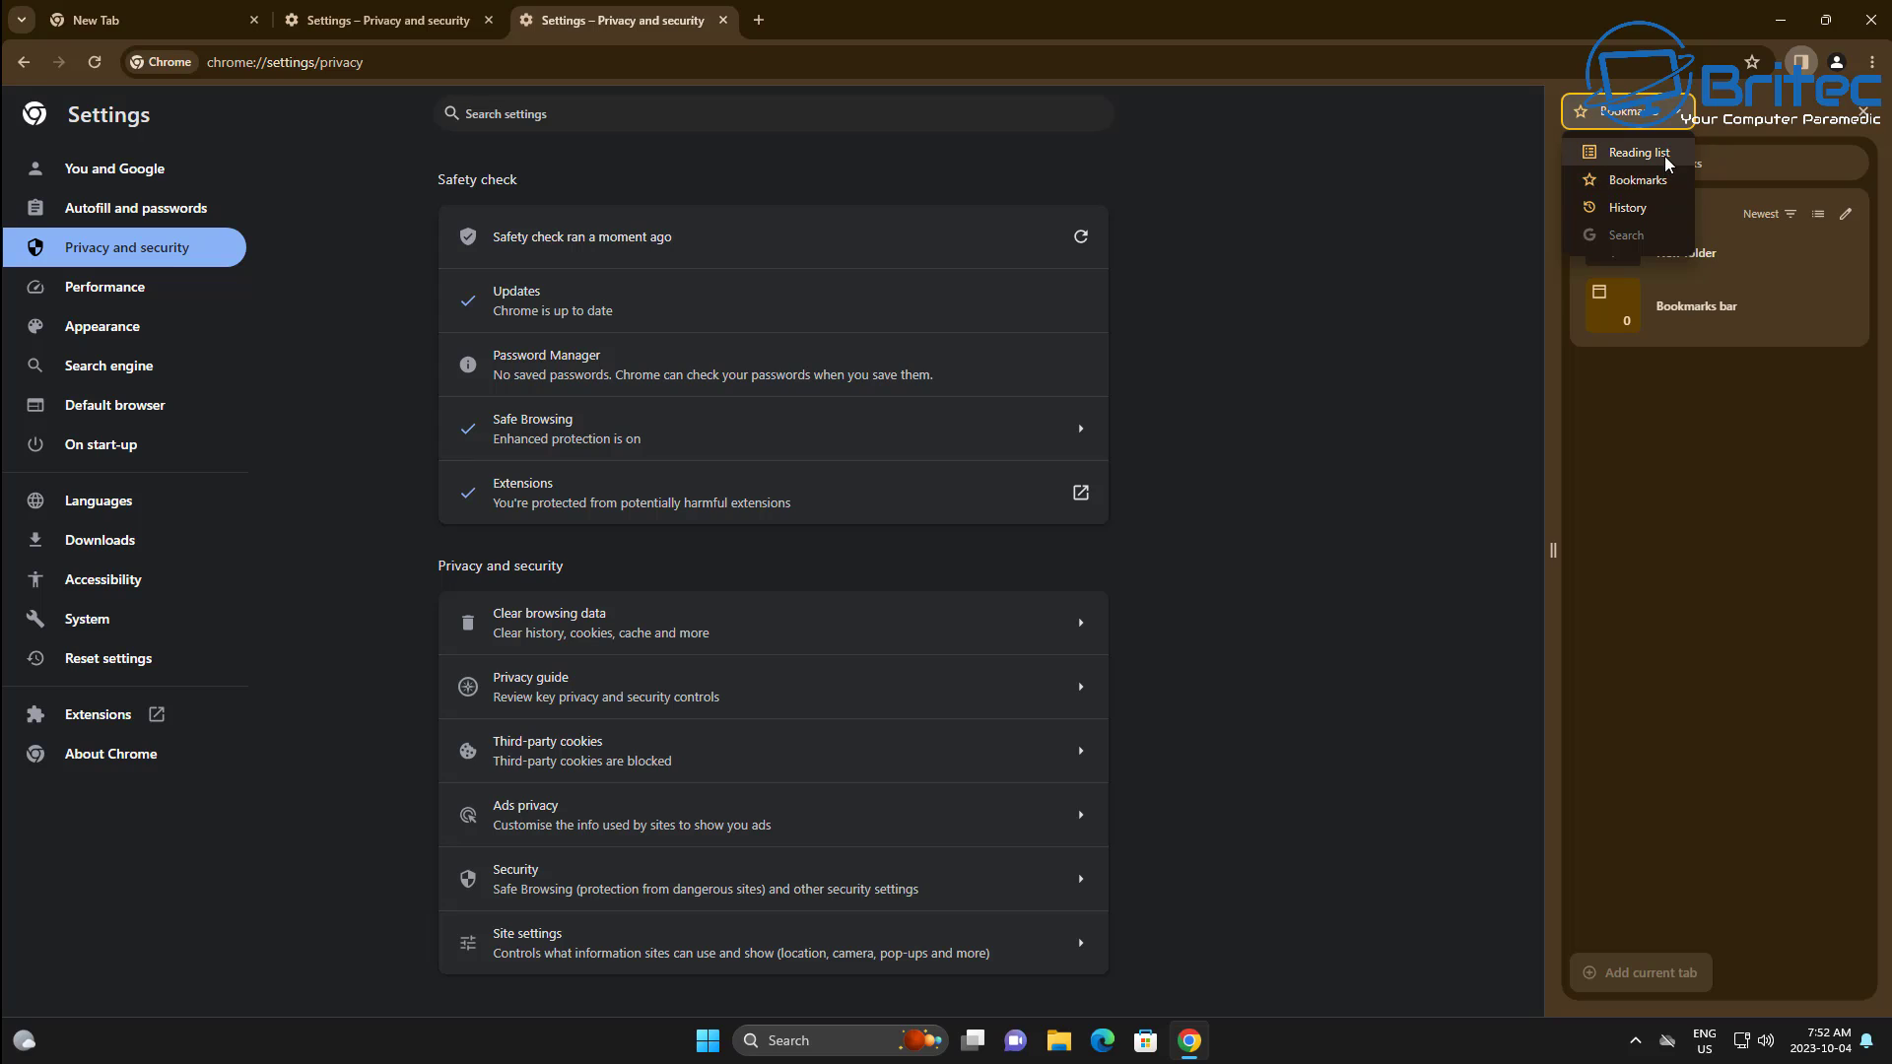
click(1666, 153)
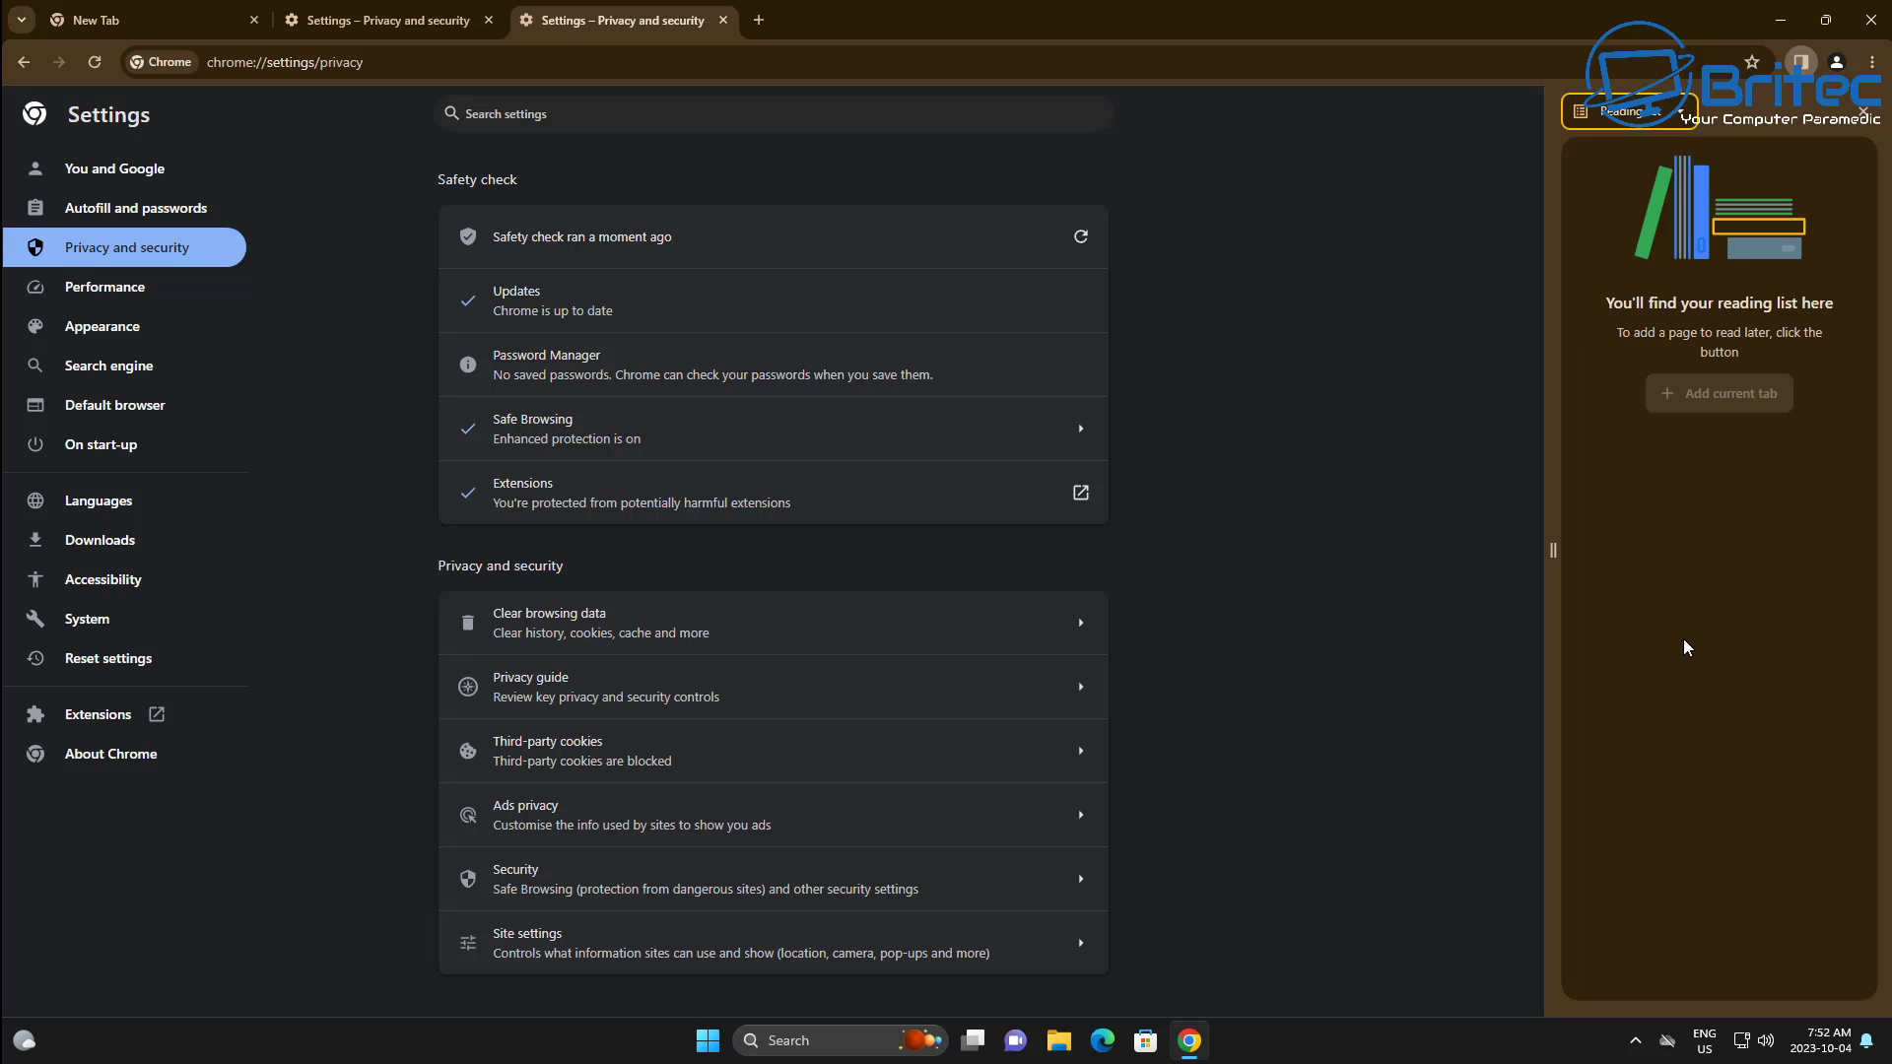
click(1677, 115)
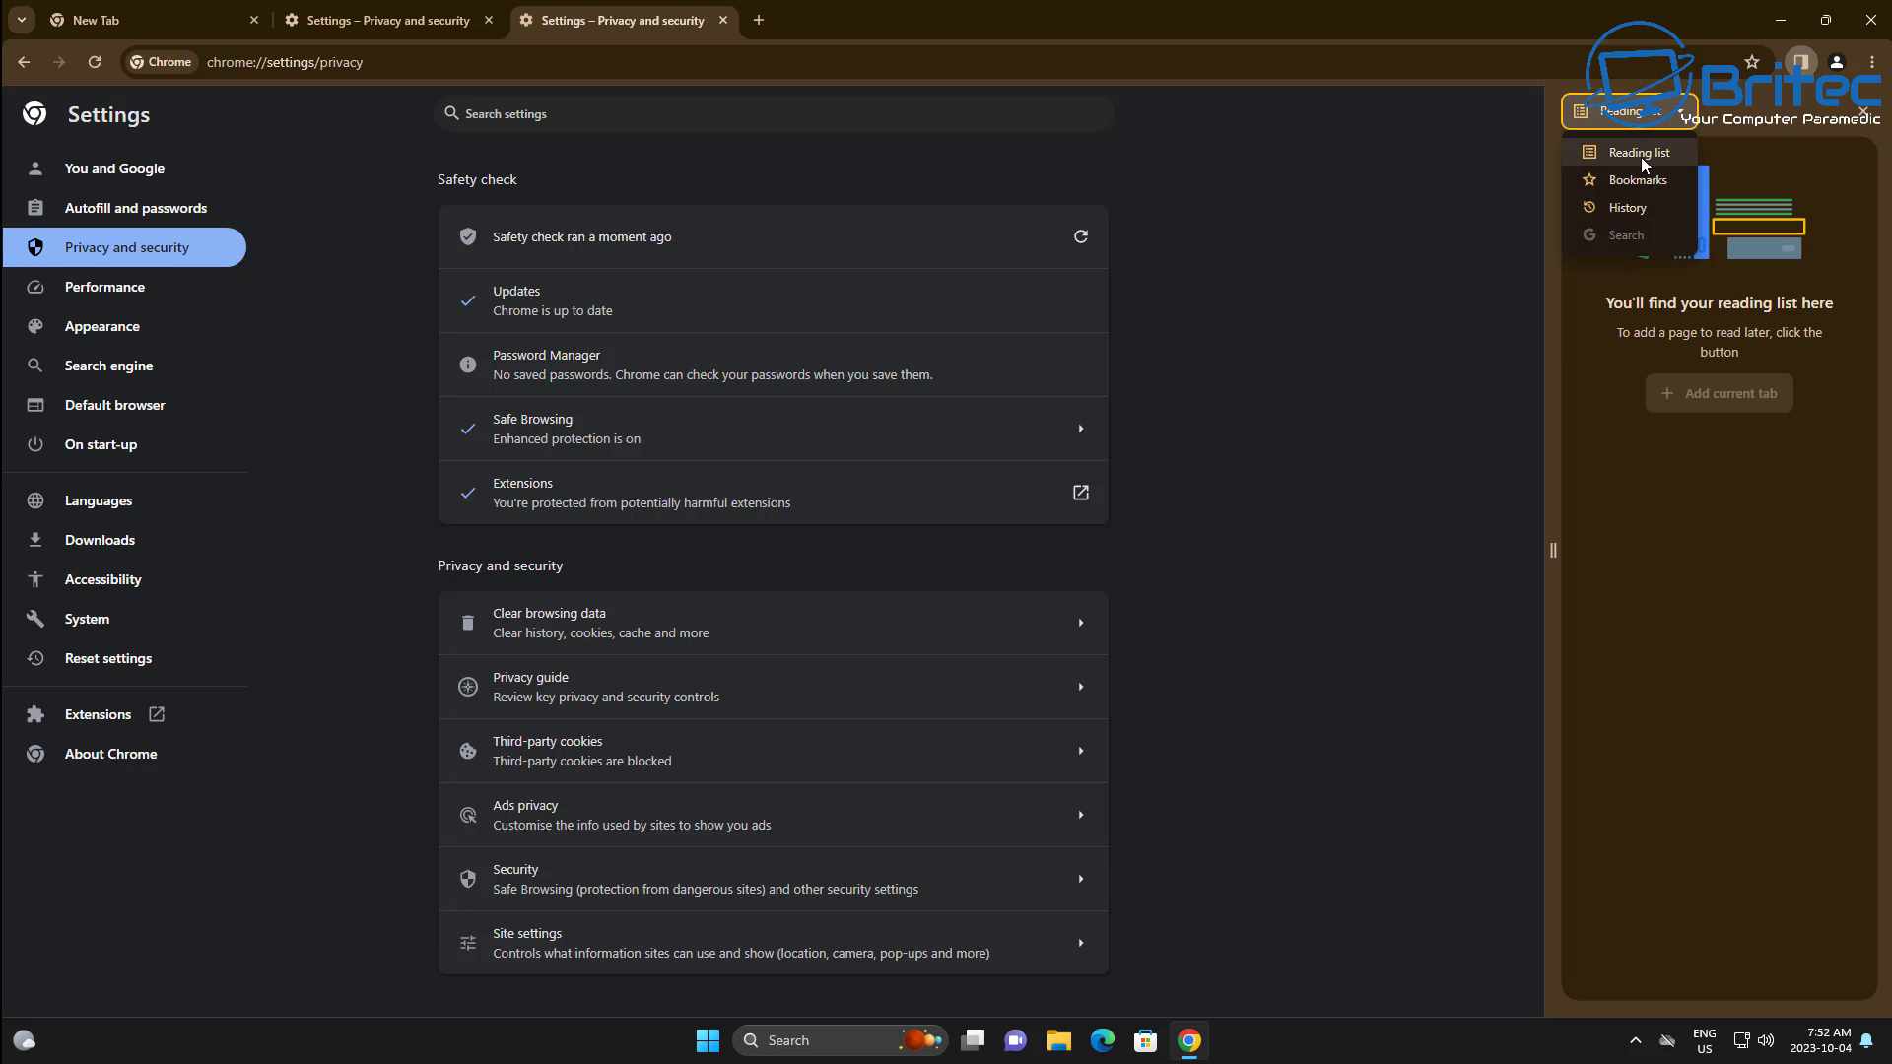
click(1636, 180)
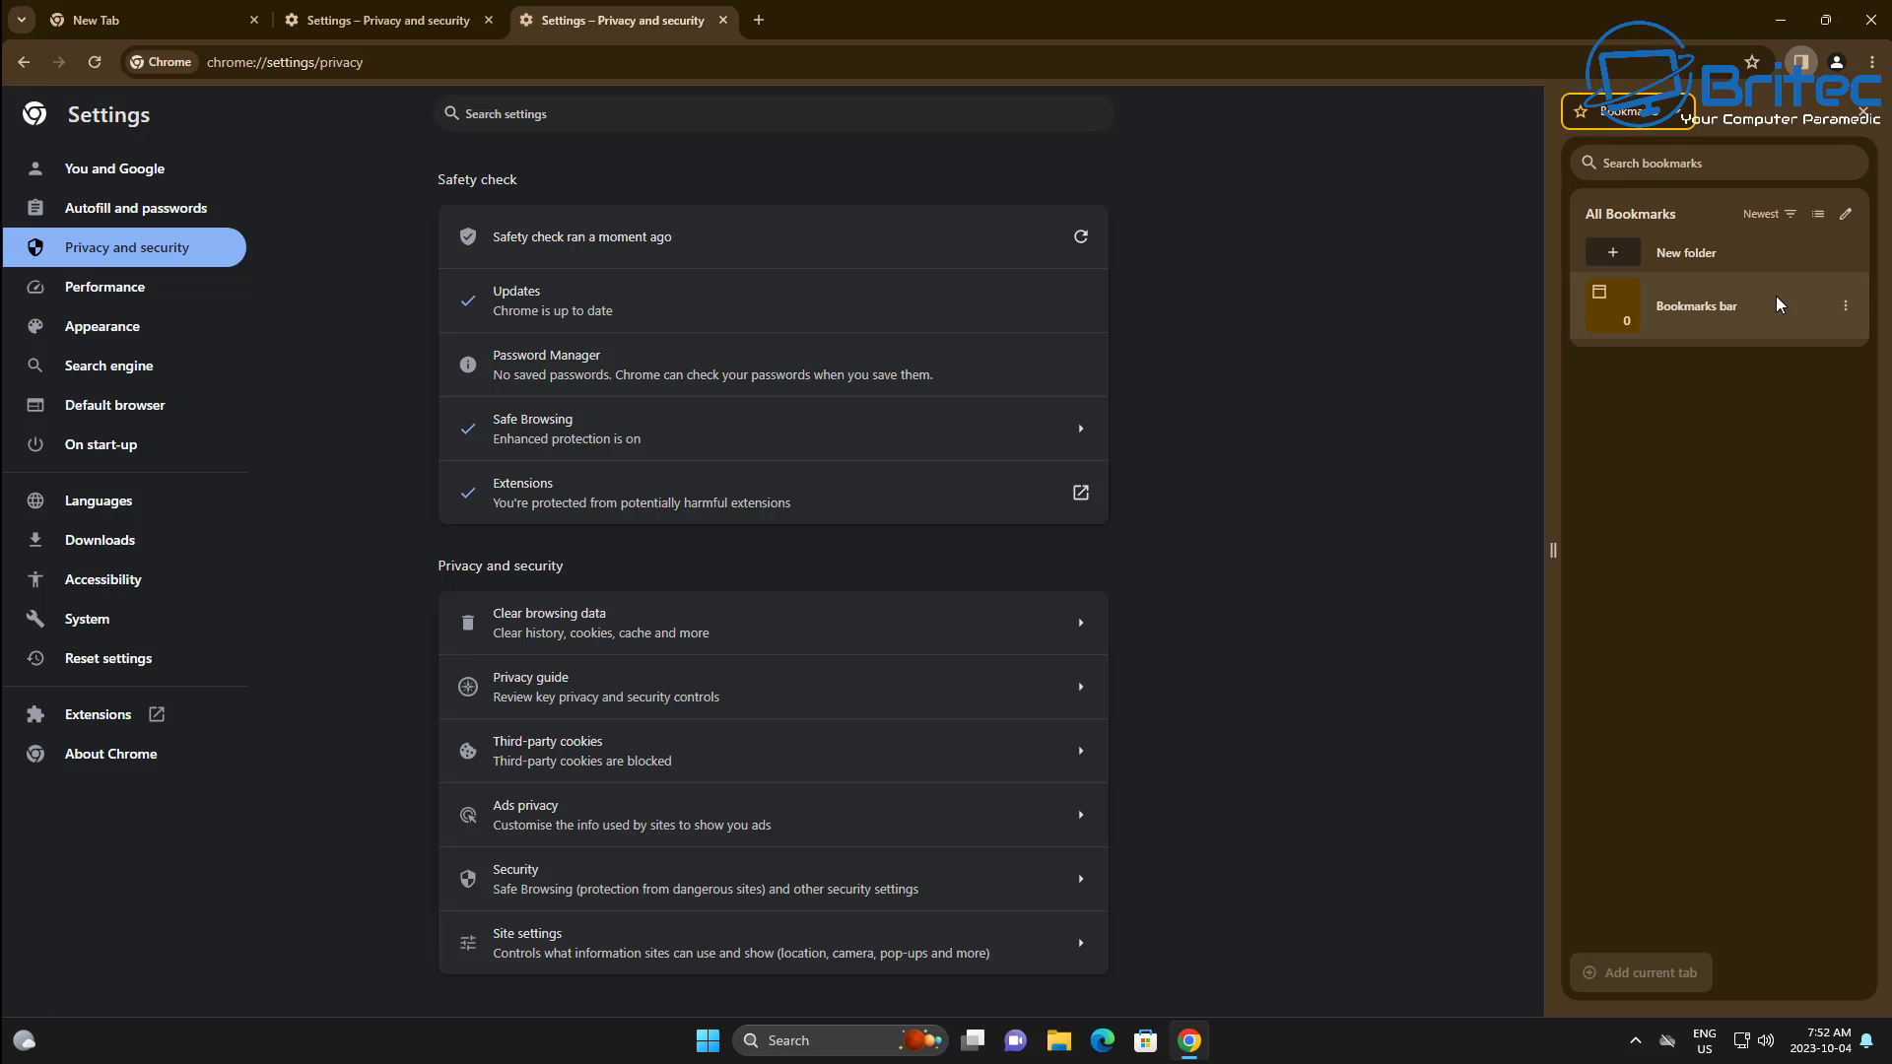
click(1672, 114)
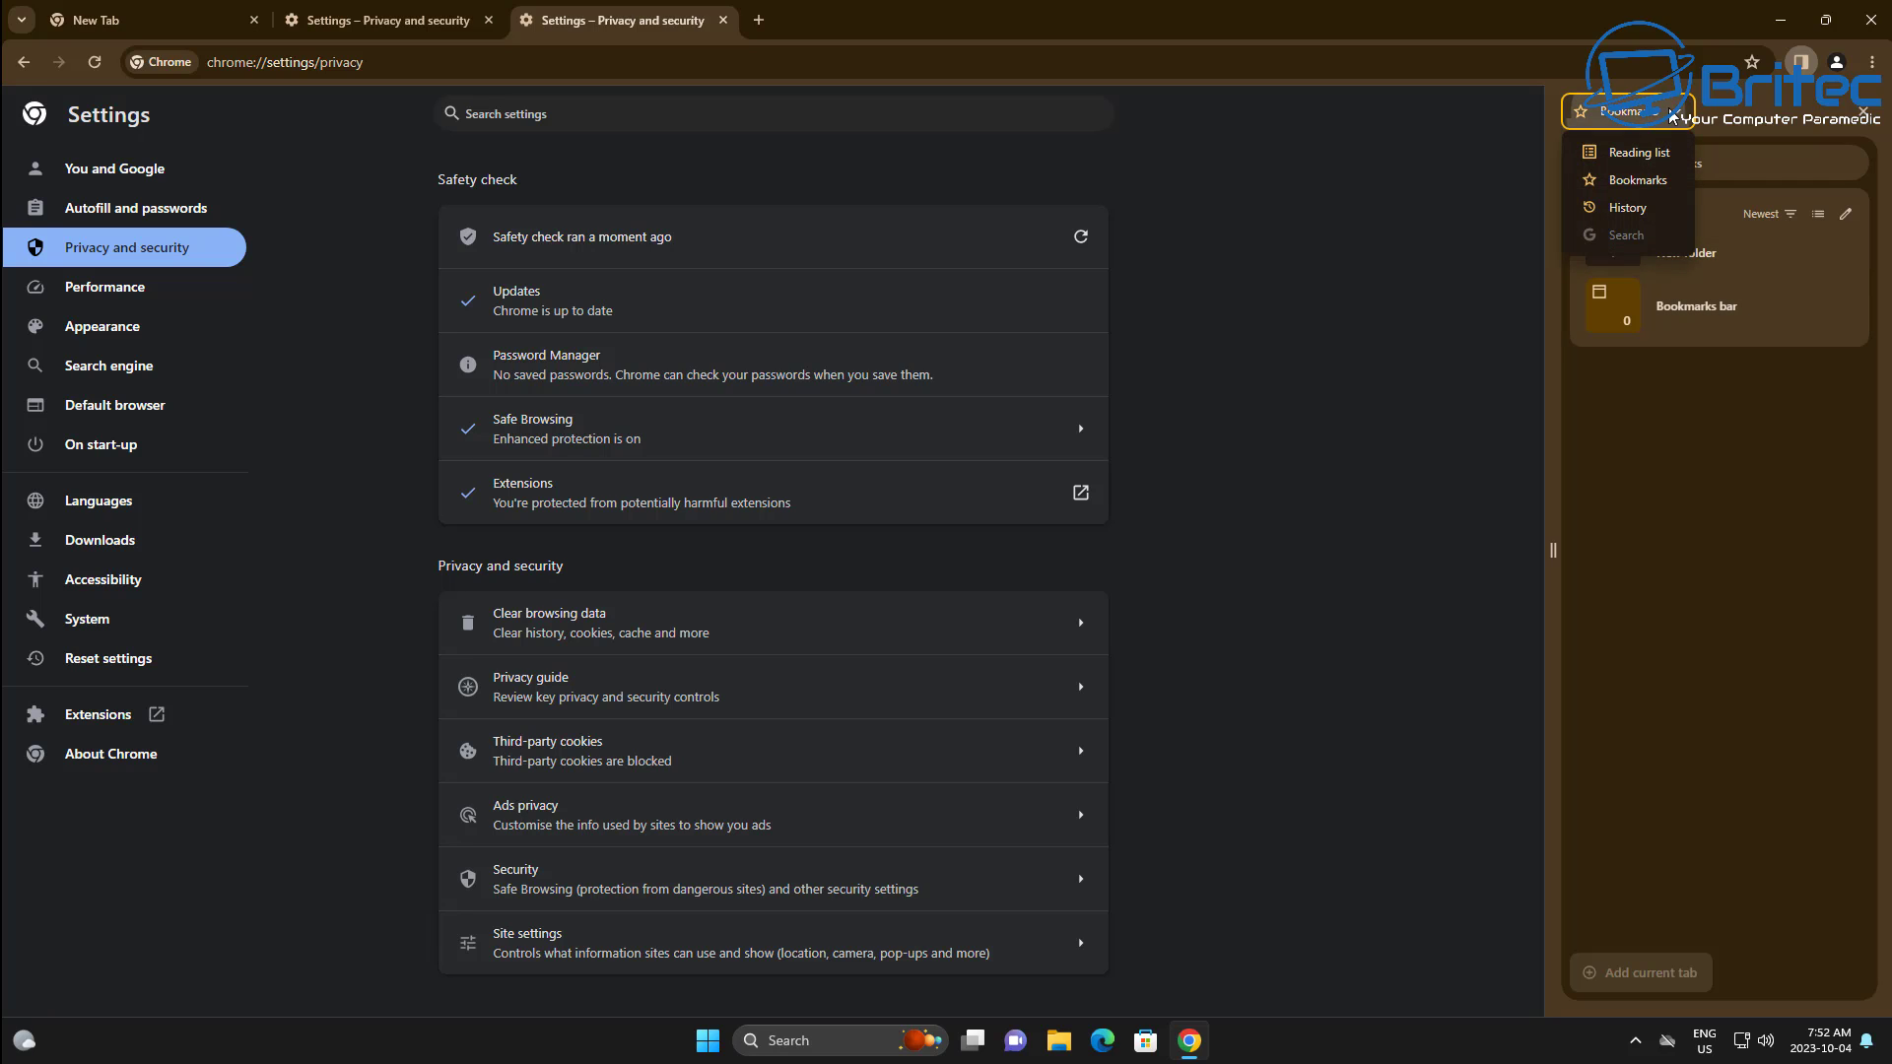
click(1674, 216)
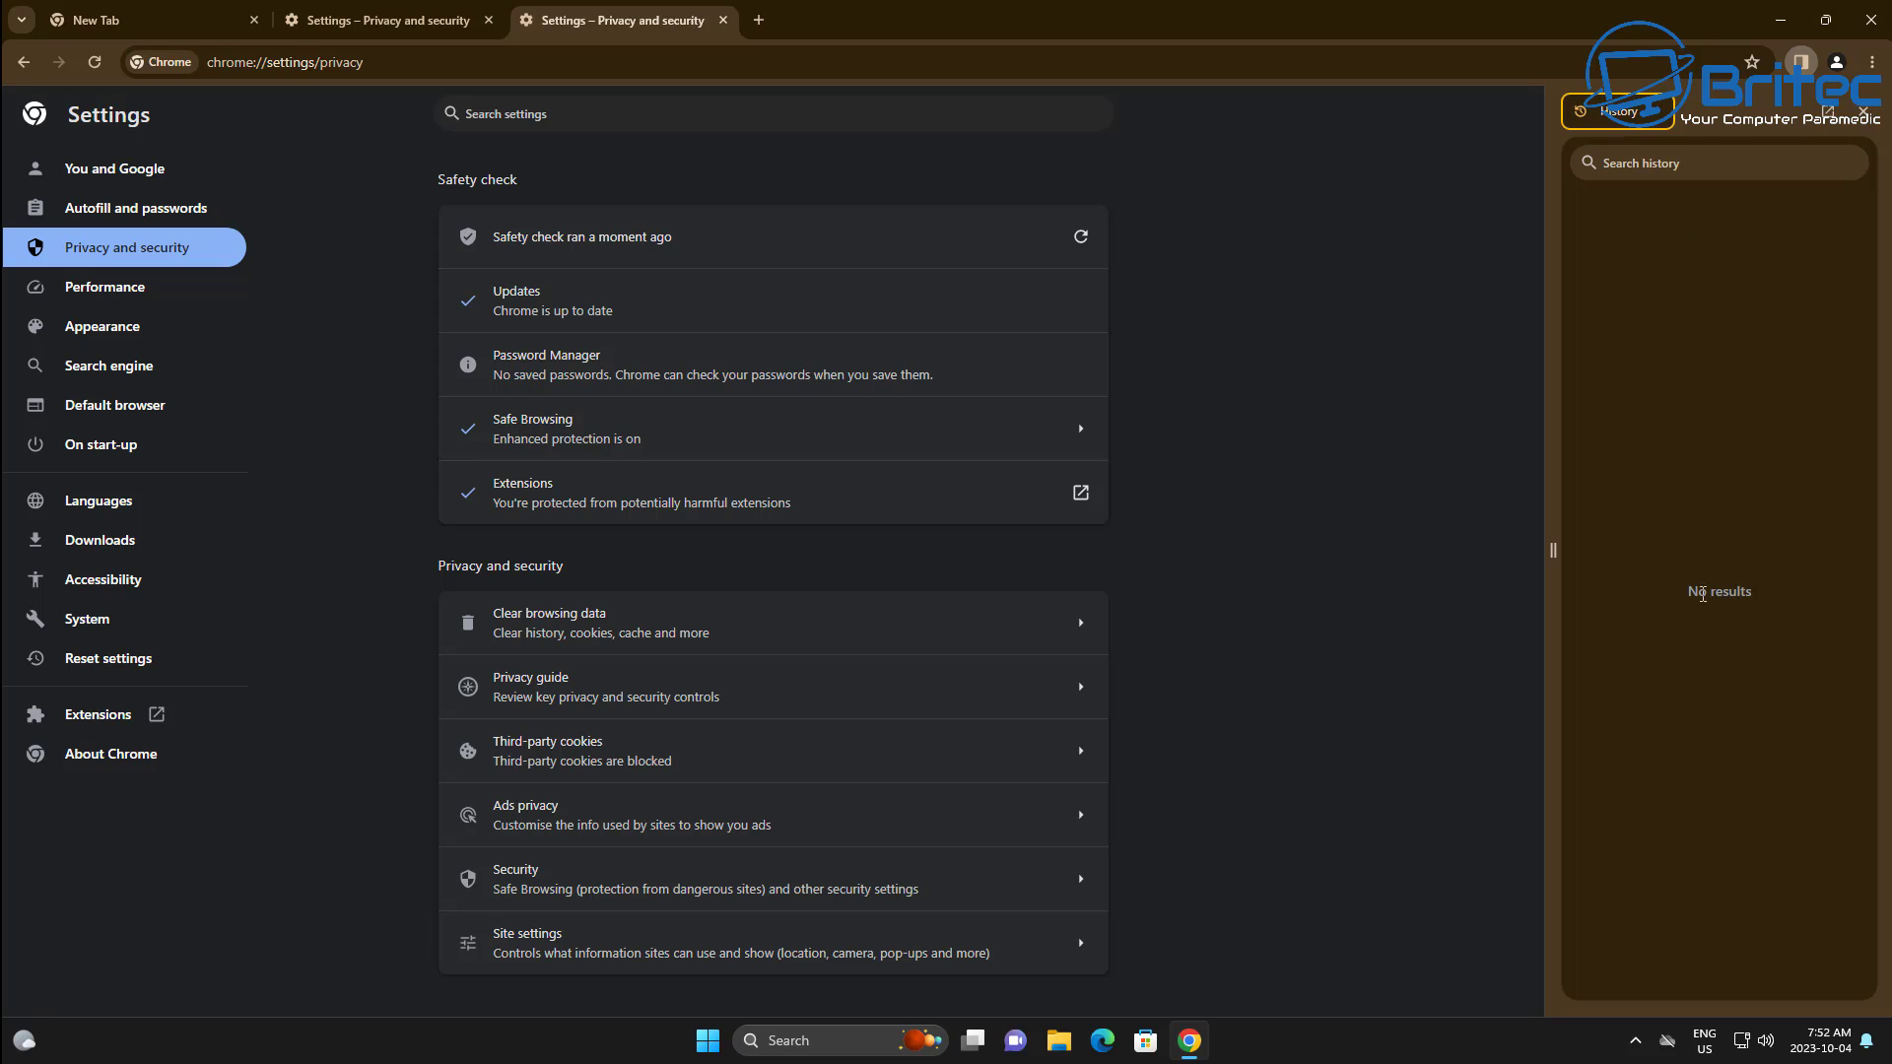
Return the side panel to Reading list, then Bookmarks, and close the panel
click(1664, 114)
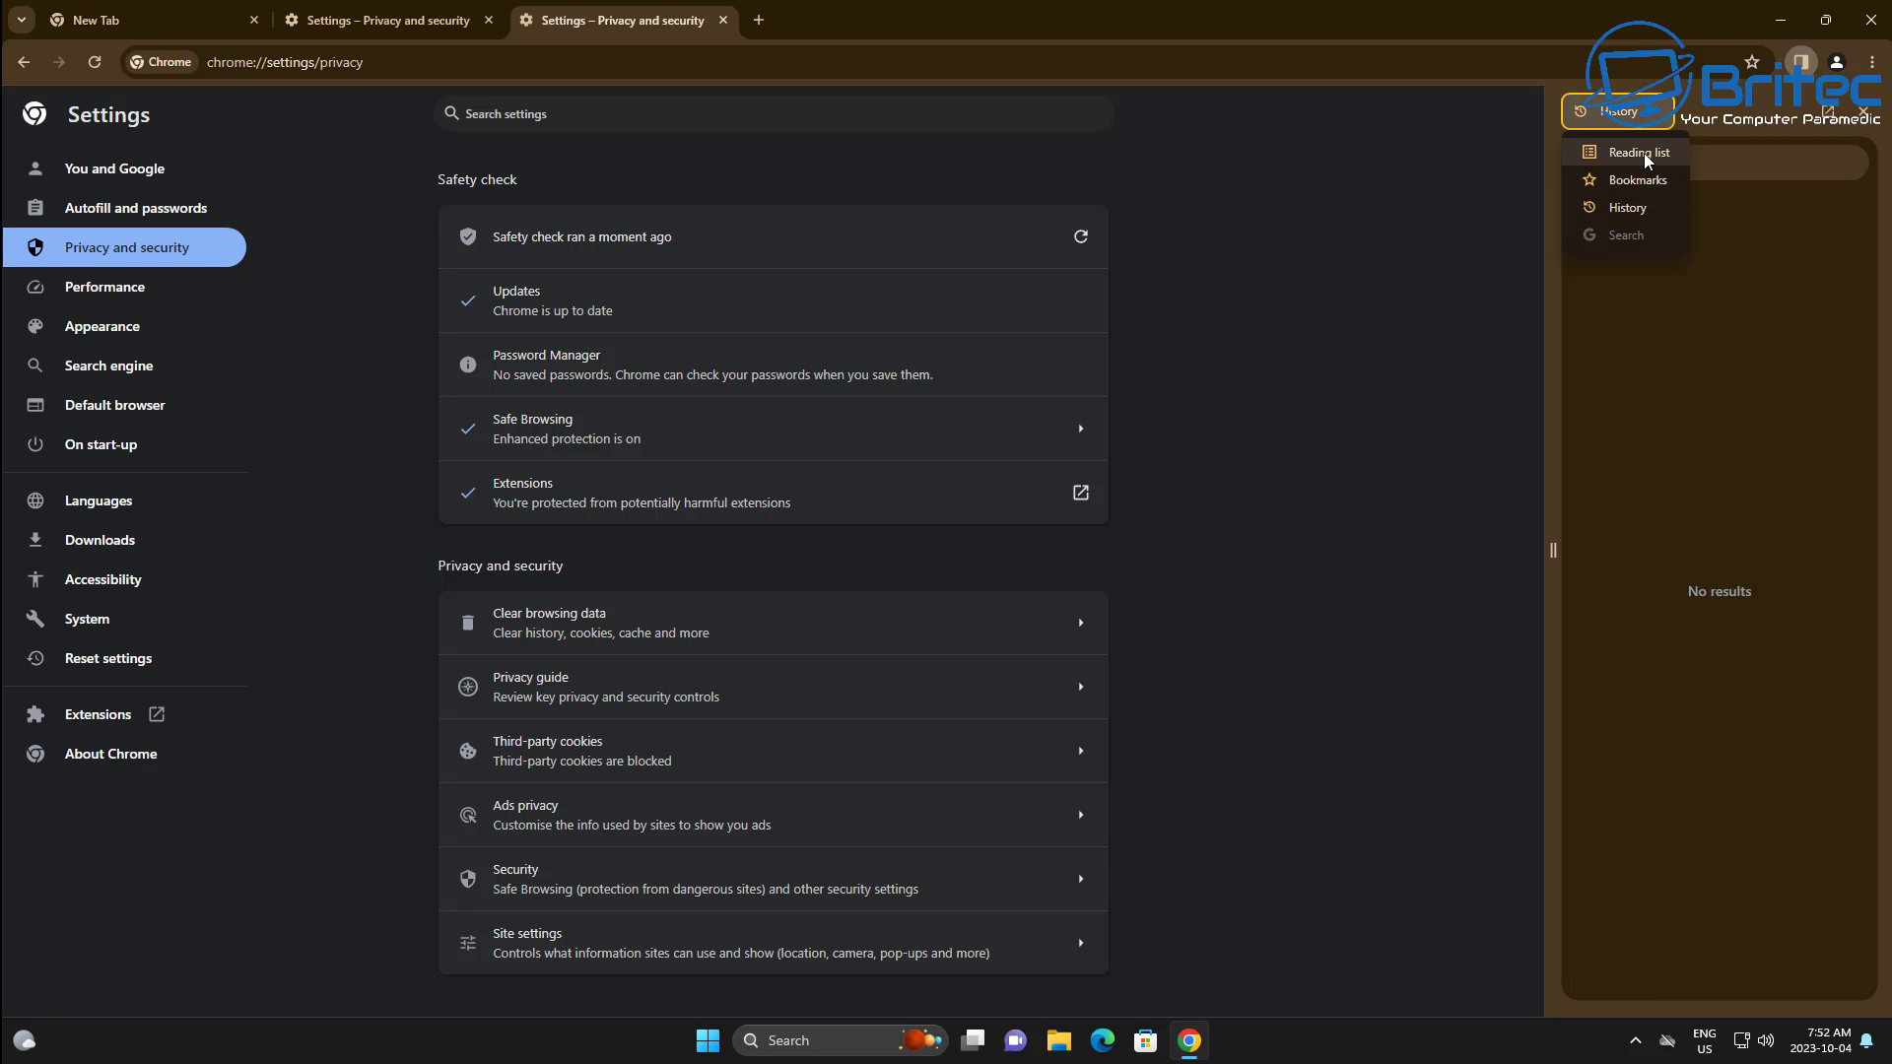
click(1644, 153)
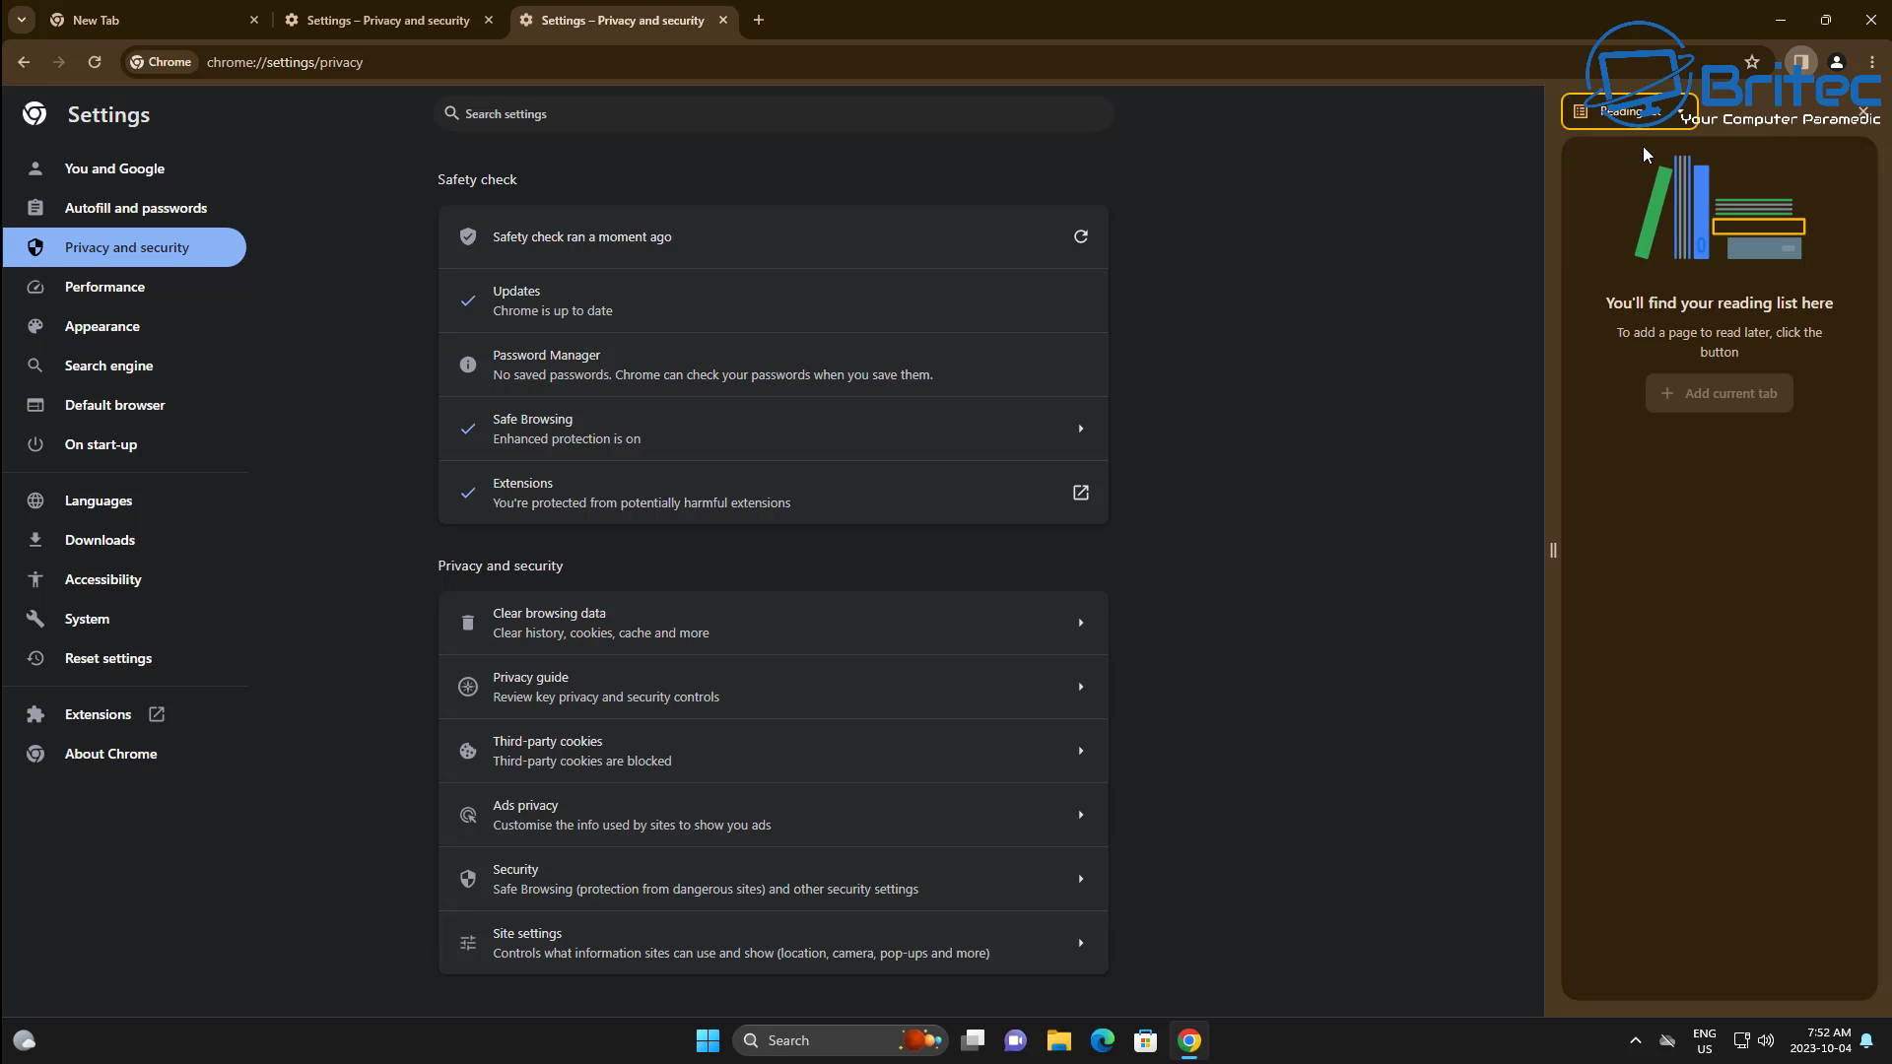
click(1666, 114)
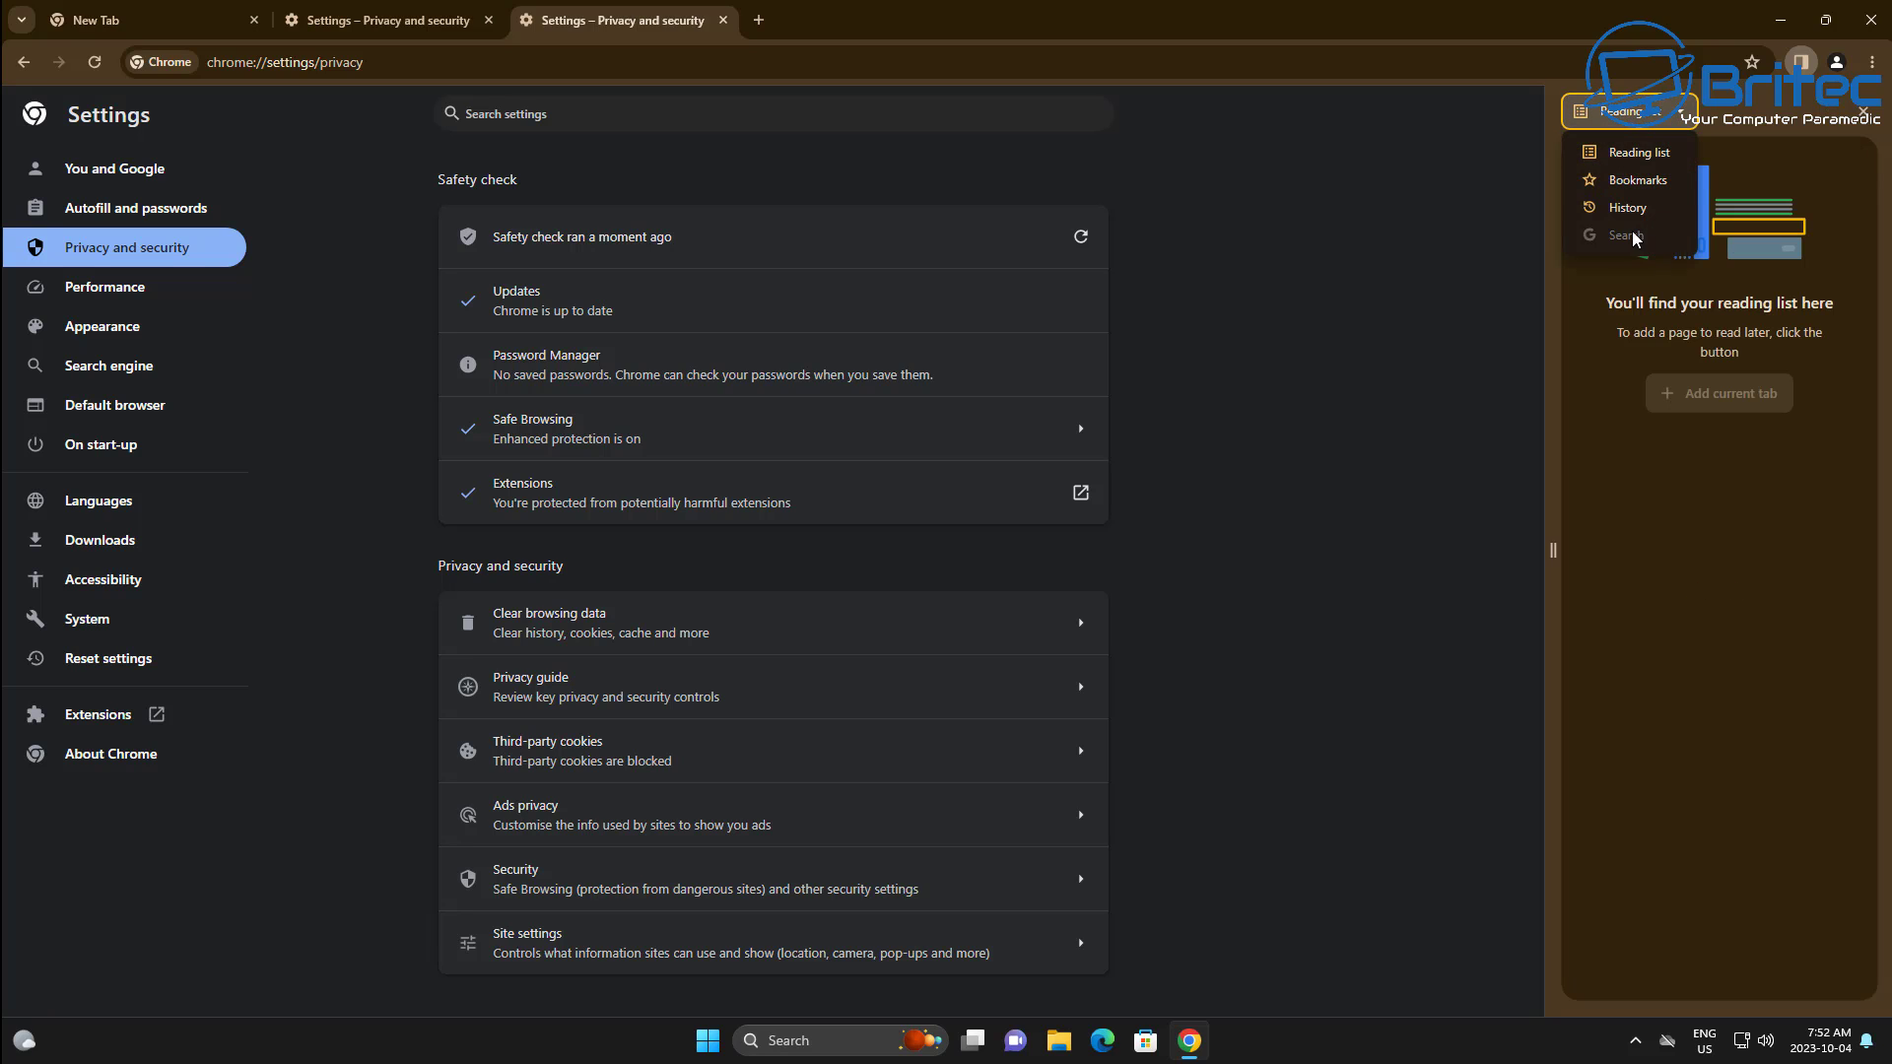
click(1675, 116)
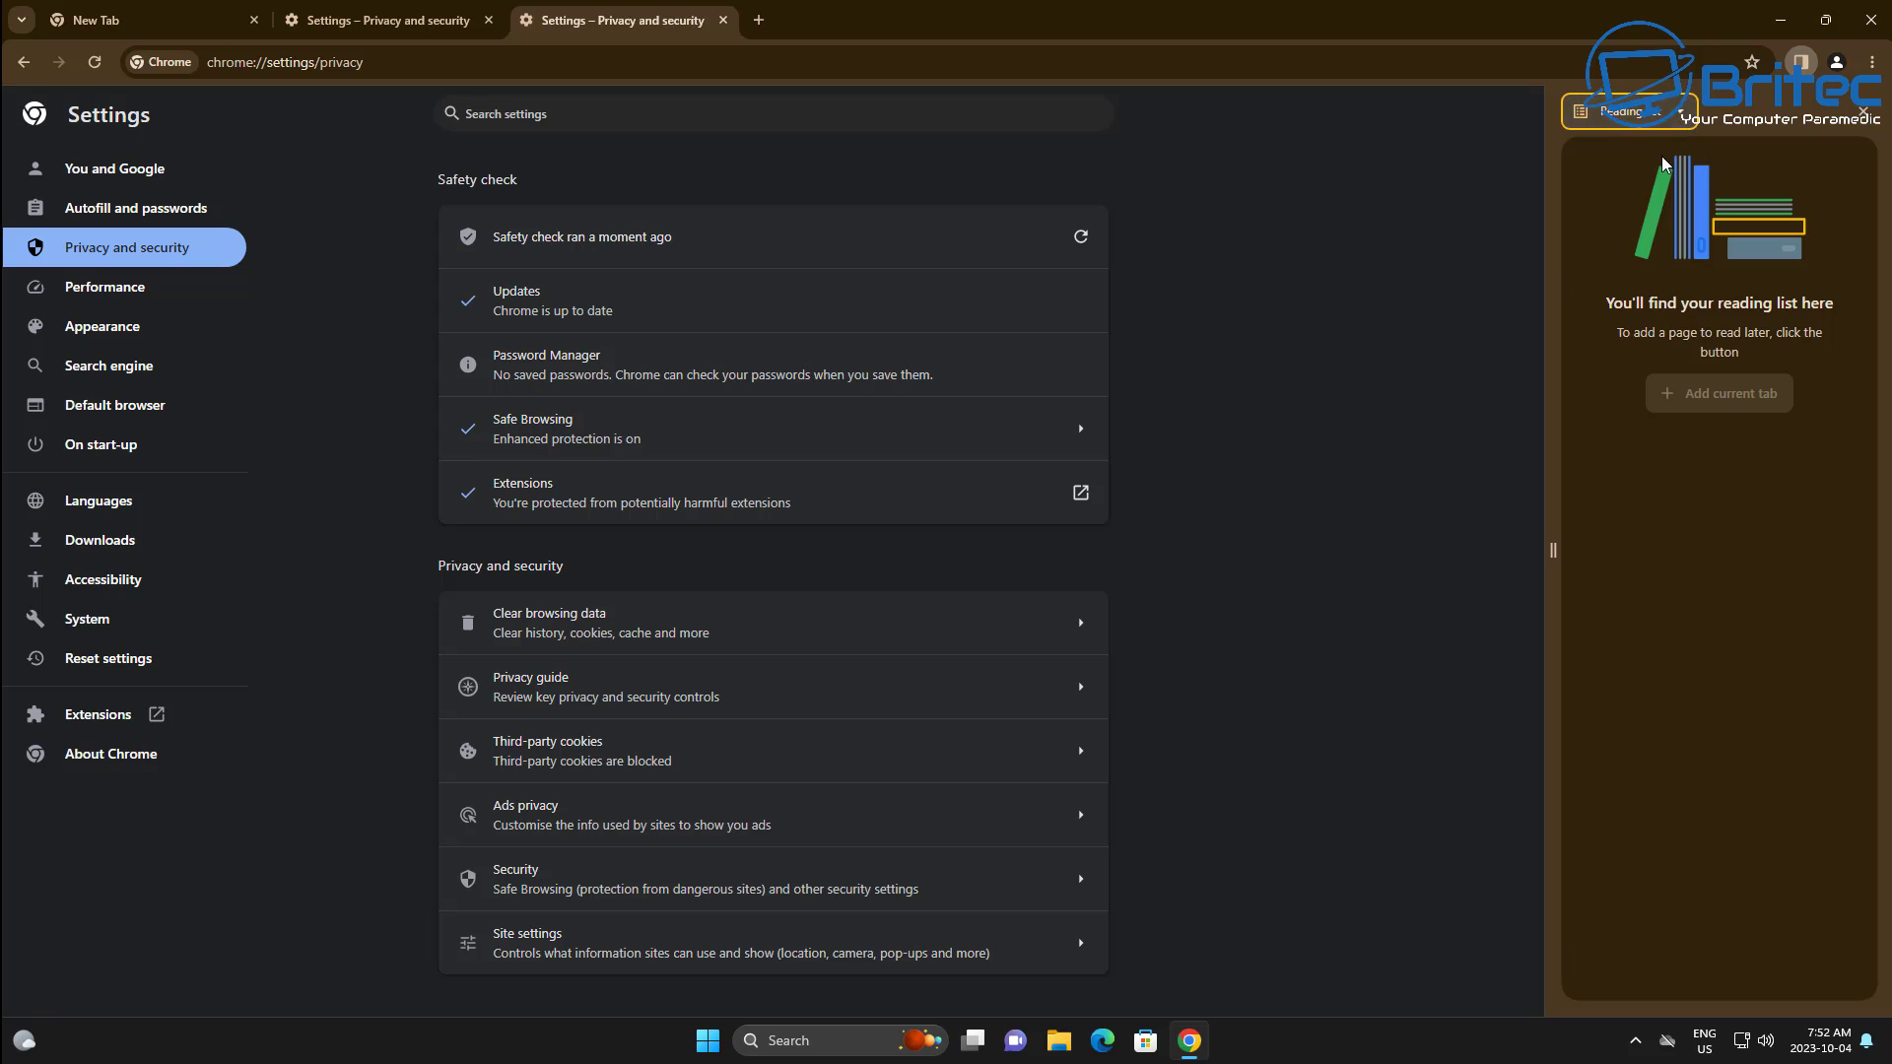
click(1675, 114)
click(1643, 179)
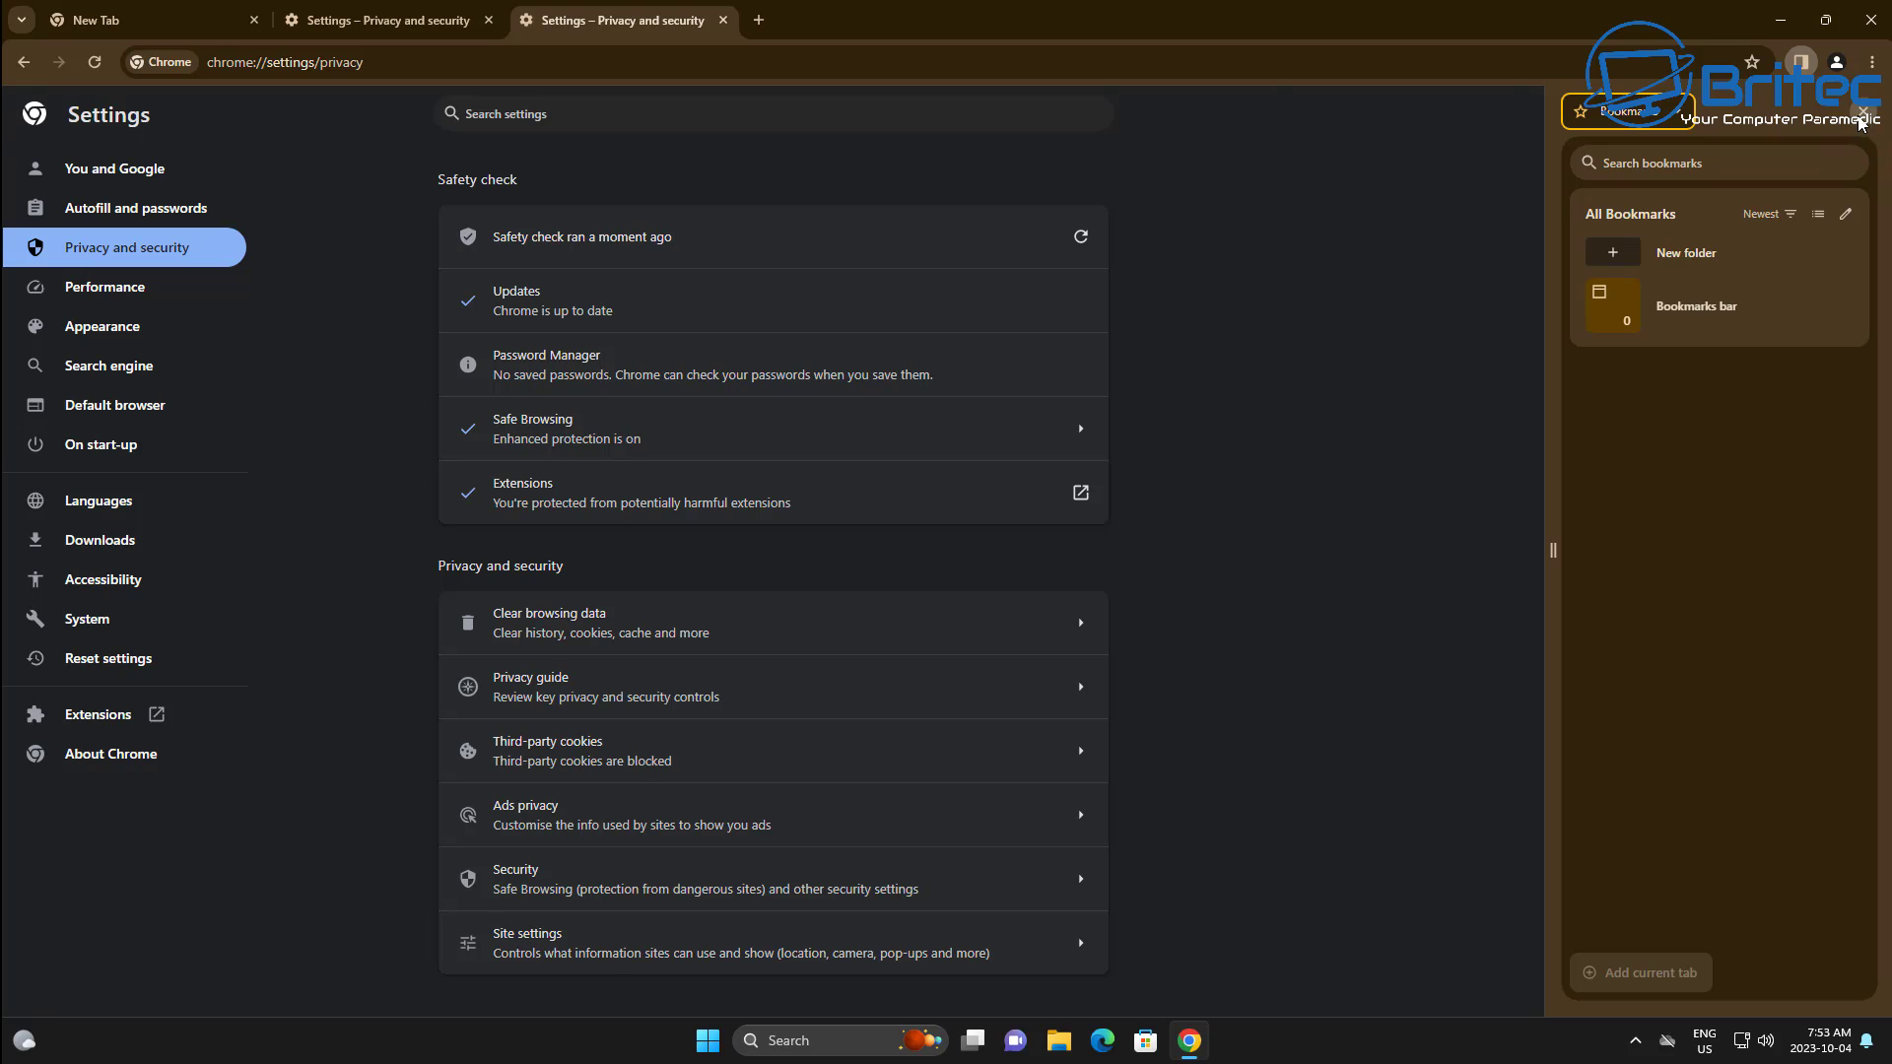
click(1861, 115)
In a new tab, try blue, maroon and olive colour schemes before settling on blue-grey
click(1800, 61)
key(ctrl+t)
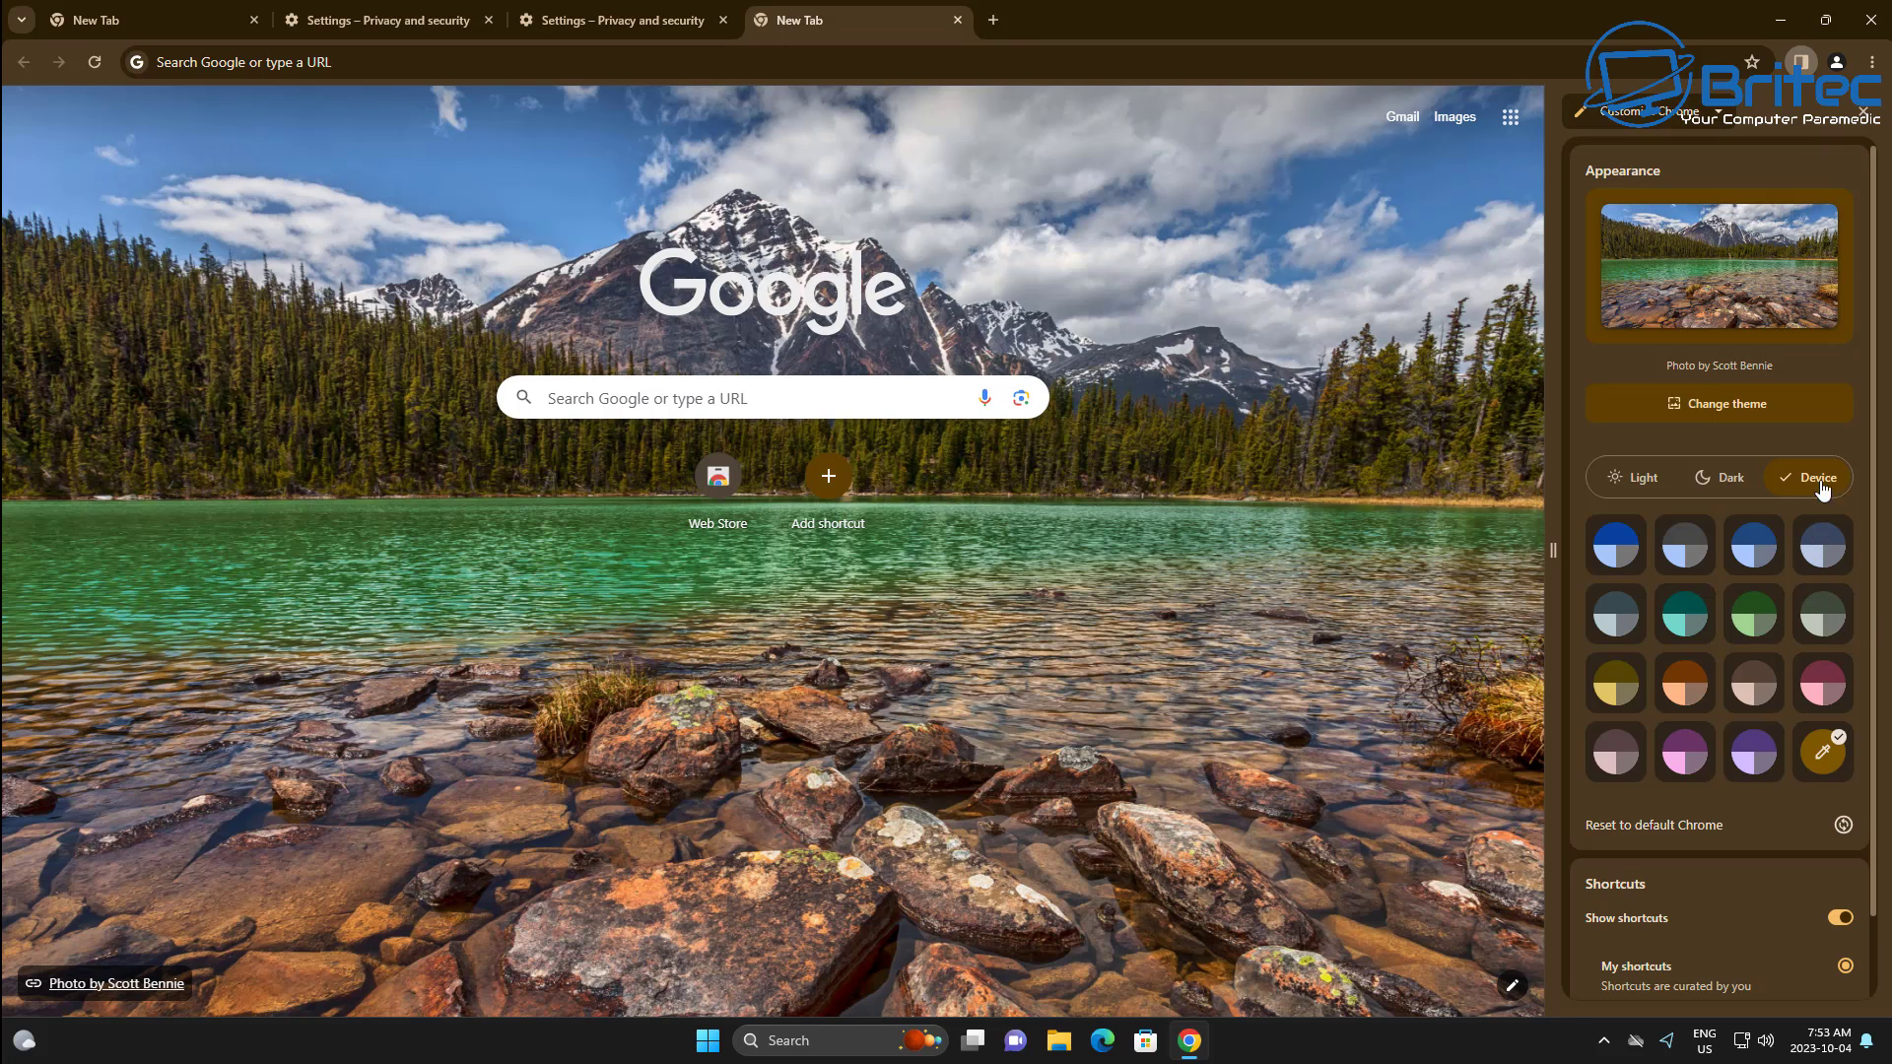
click(1756, 552)
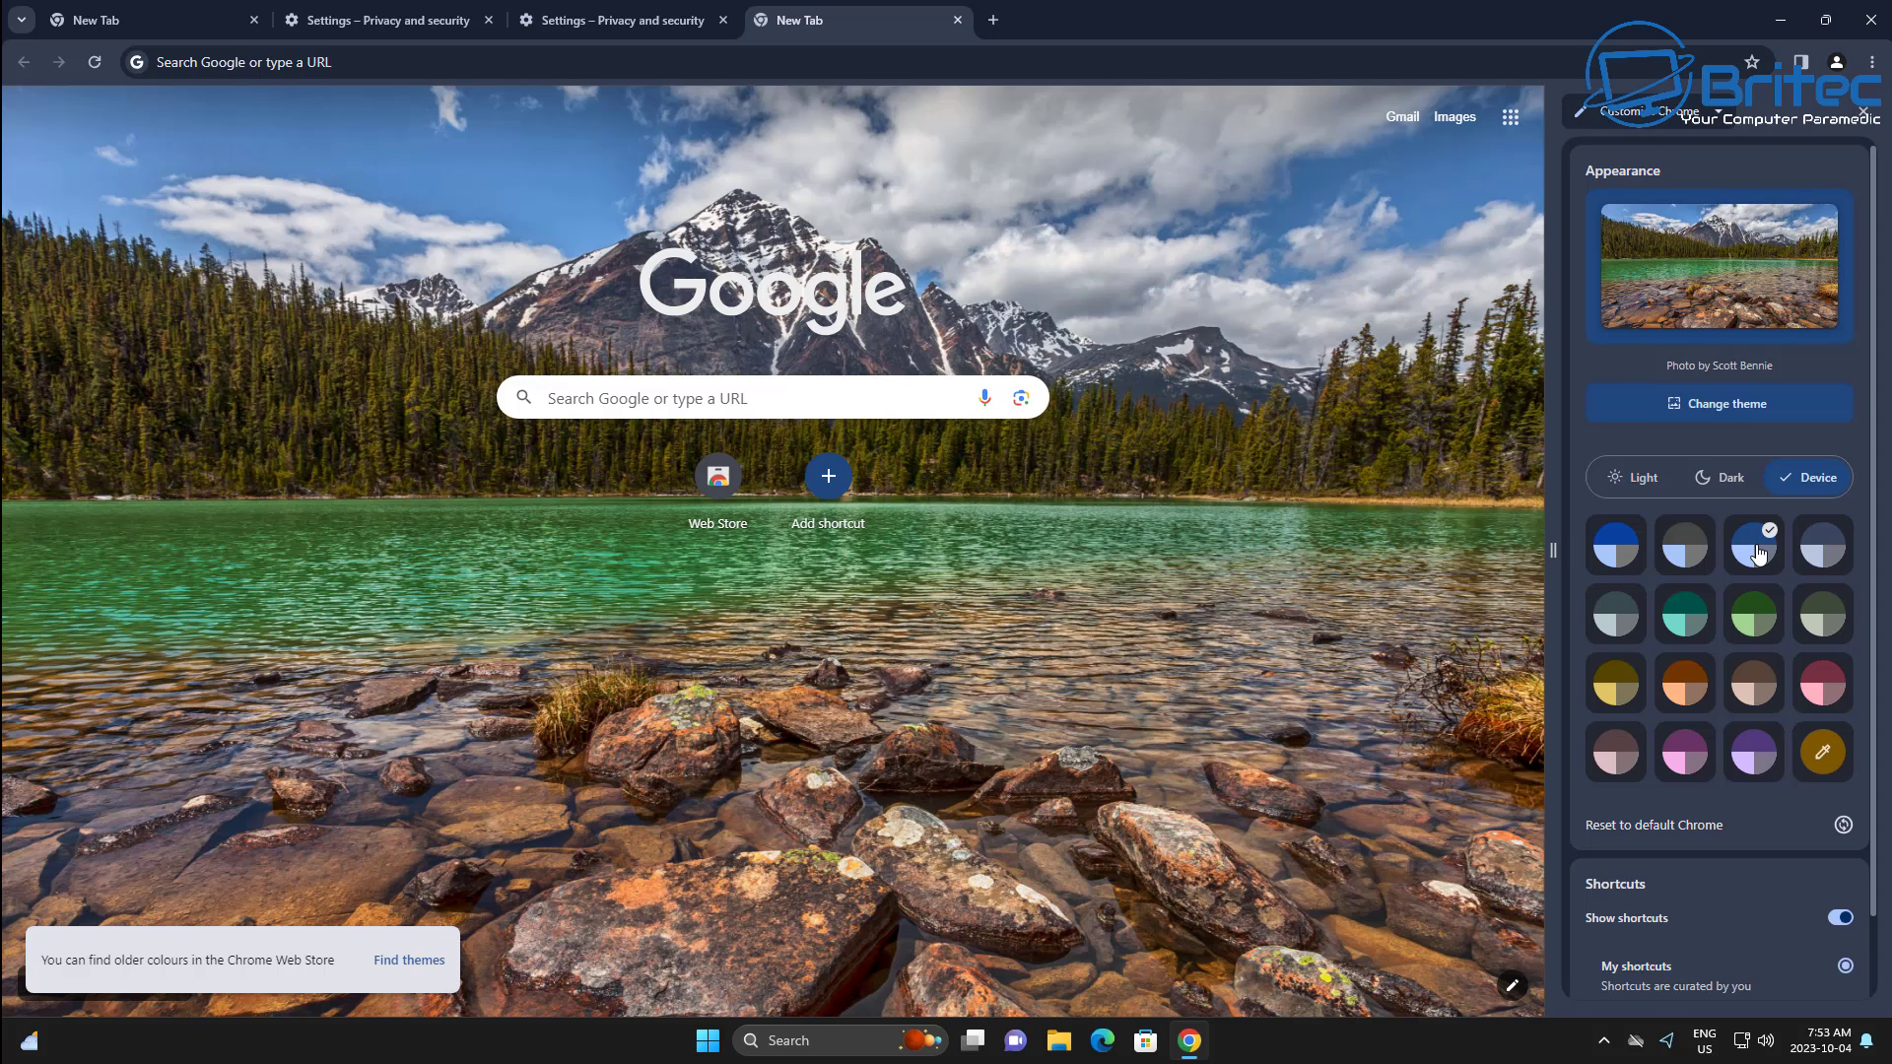
click(1825, 690)
click(1617, 696)
click(1812, 557)
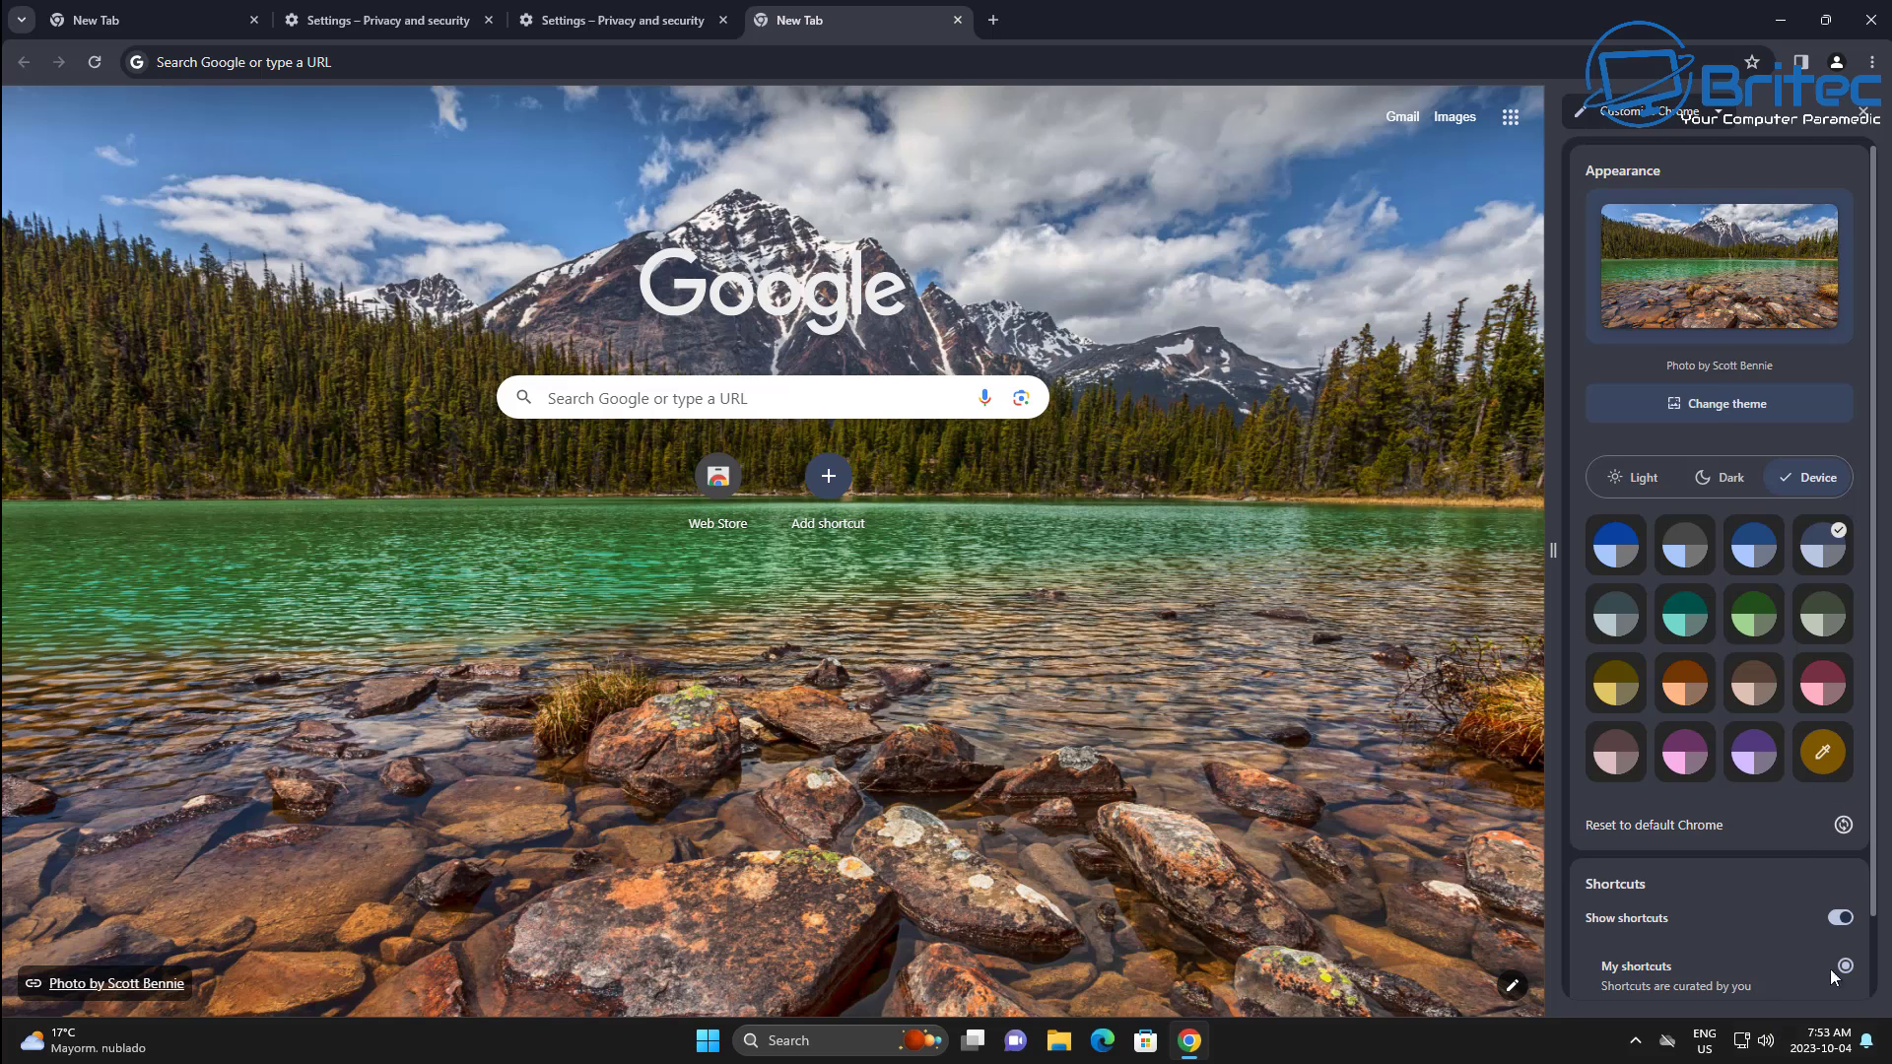
scroll(1807, 920, down, 2)
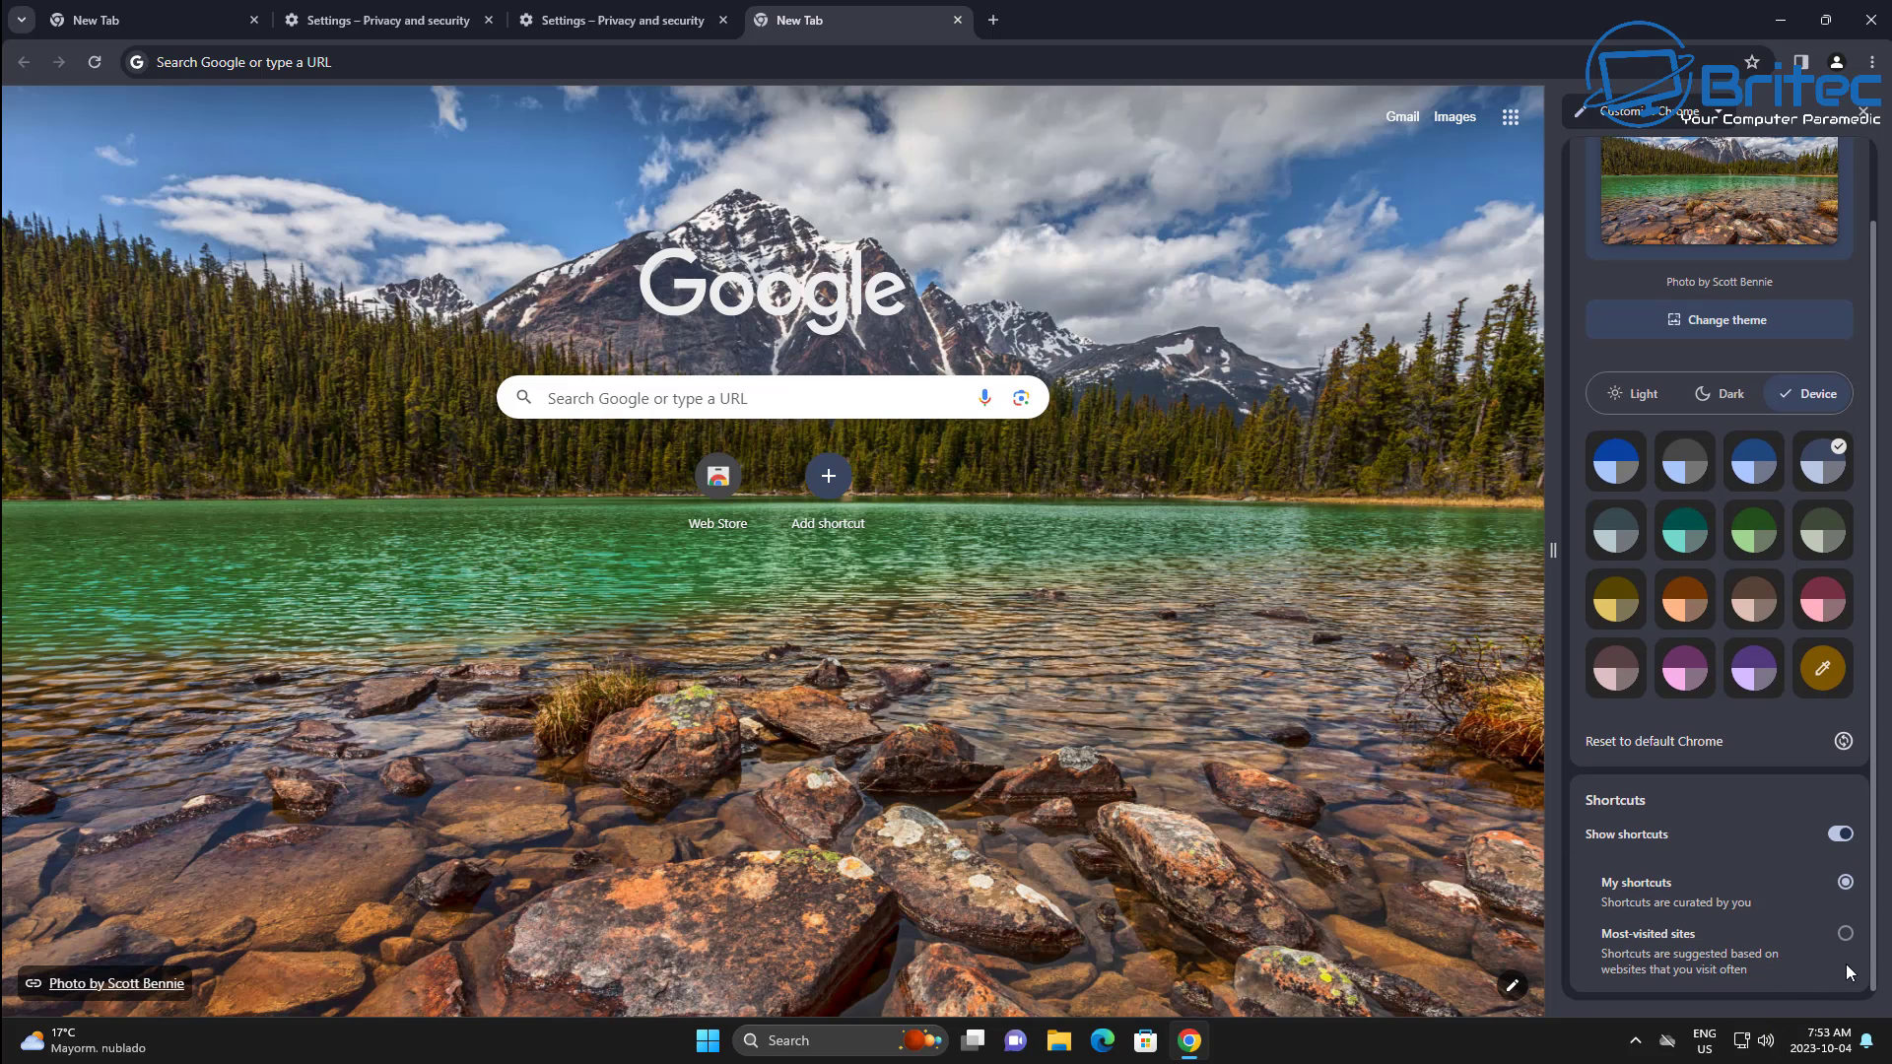
scroll(1761, 550, up, 3)
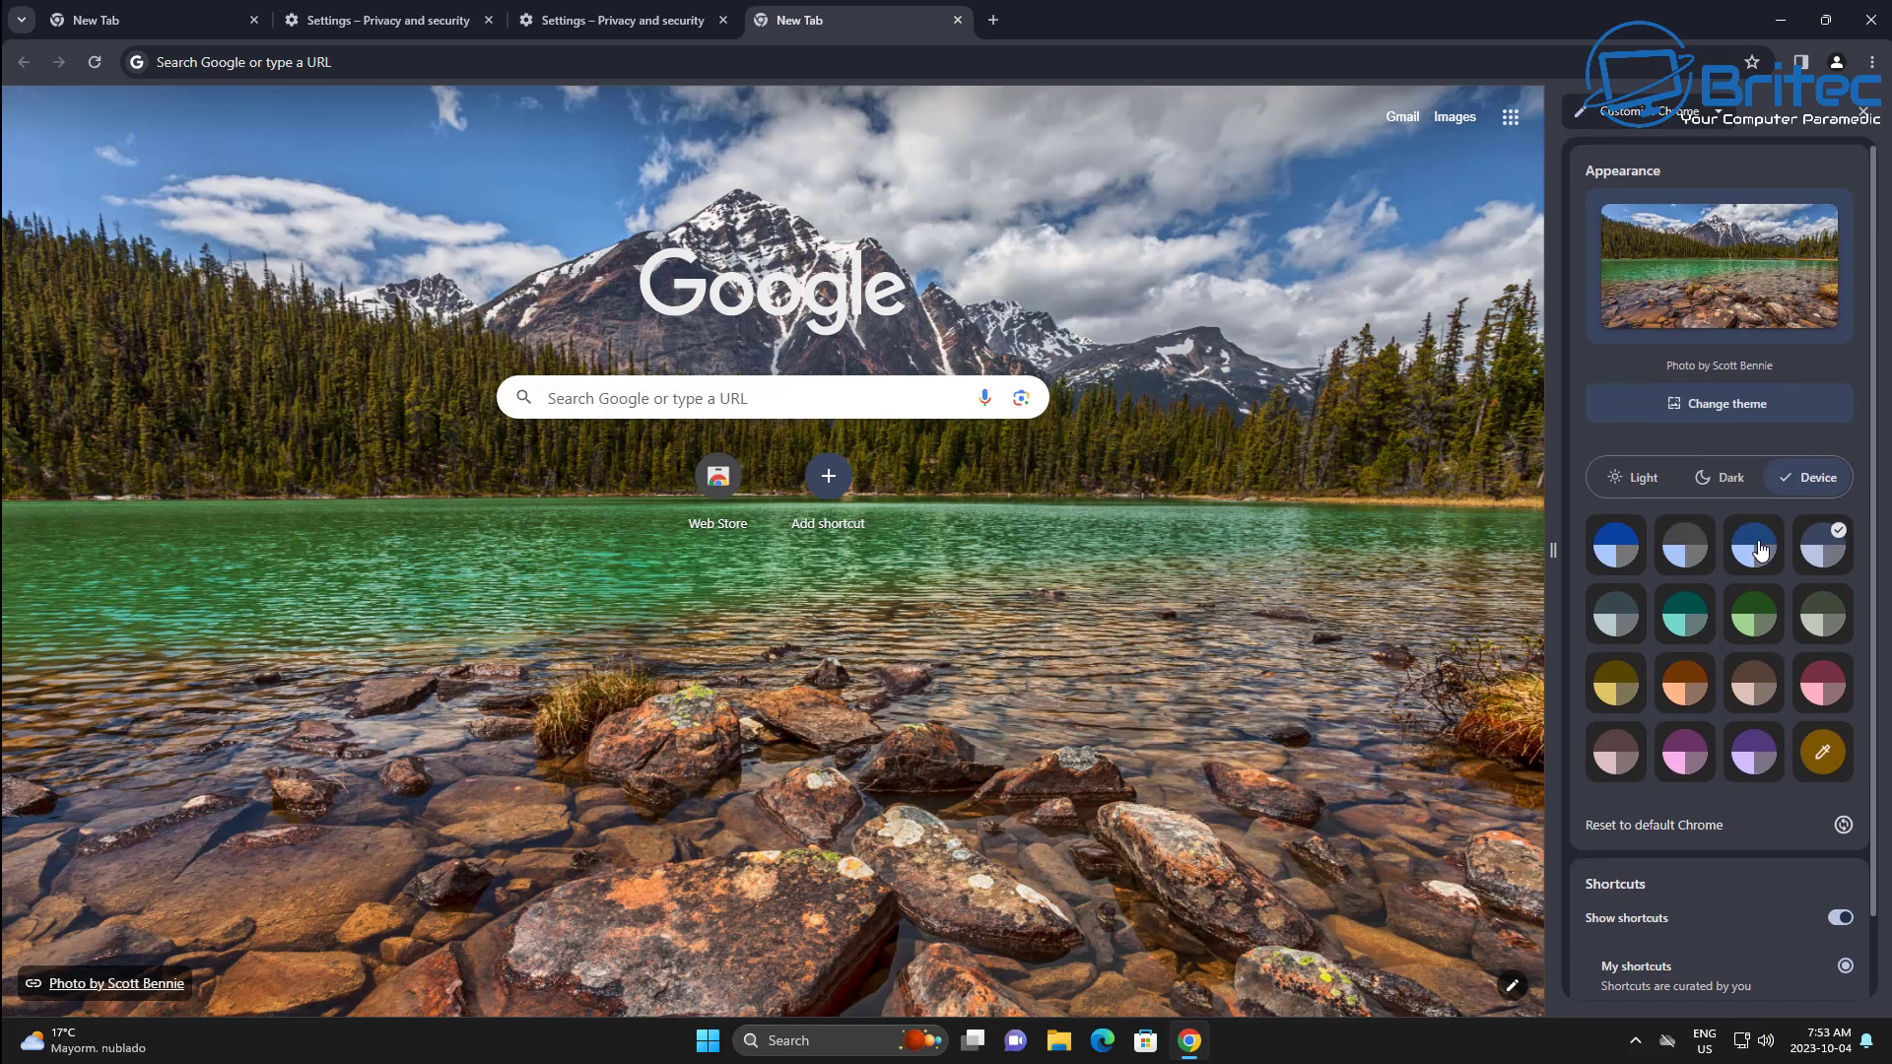
Try indigo and cyan solid-colour backgrounds, leaving daily colour changing switched on
click(1717, 412)
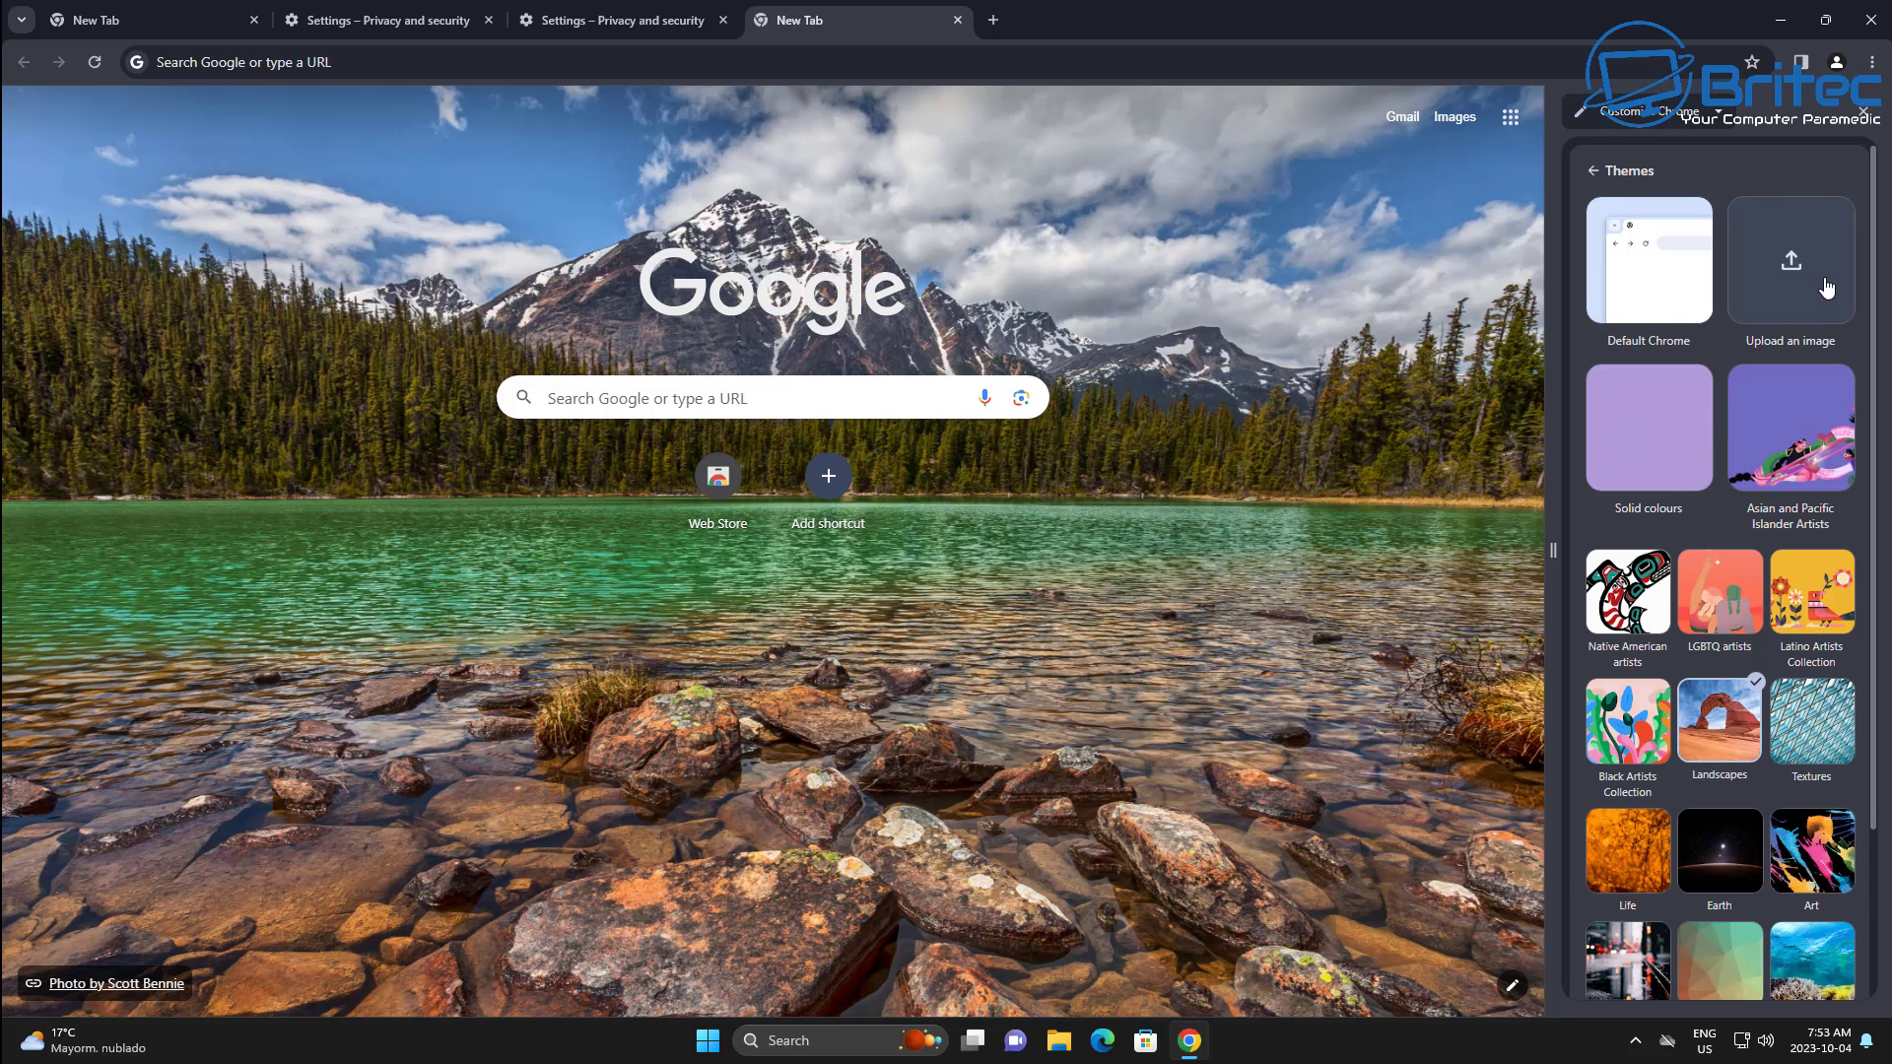
click(1653, 446)
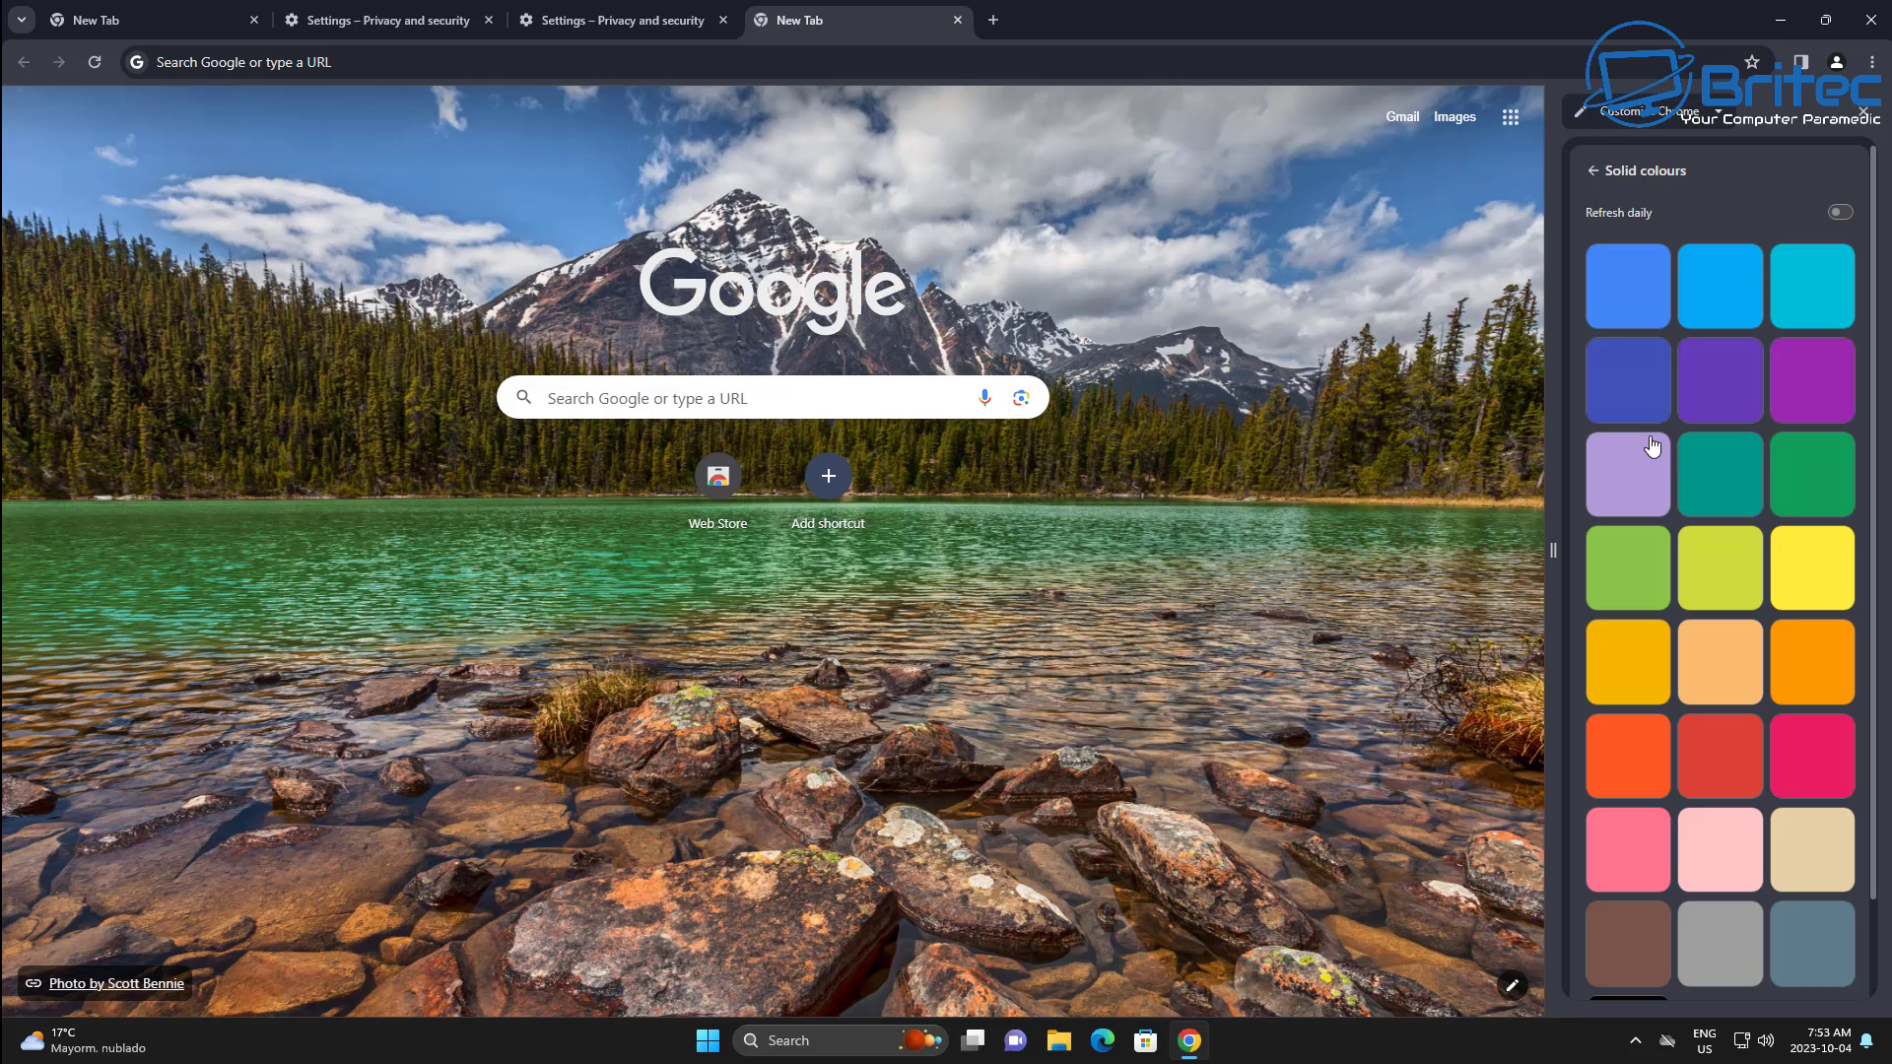
click(1633, 396)
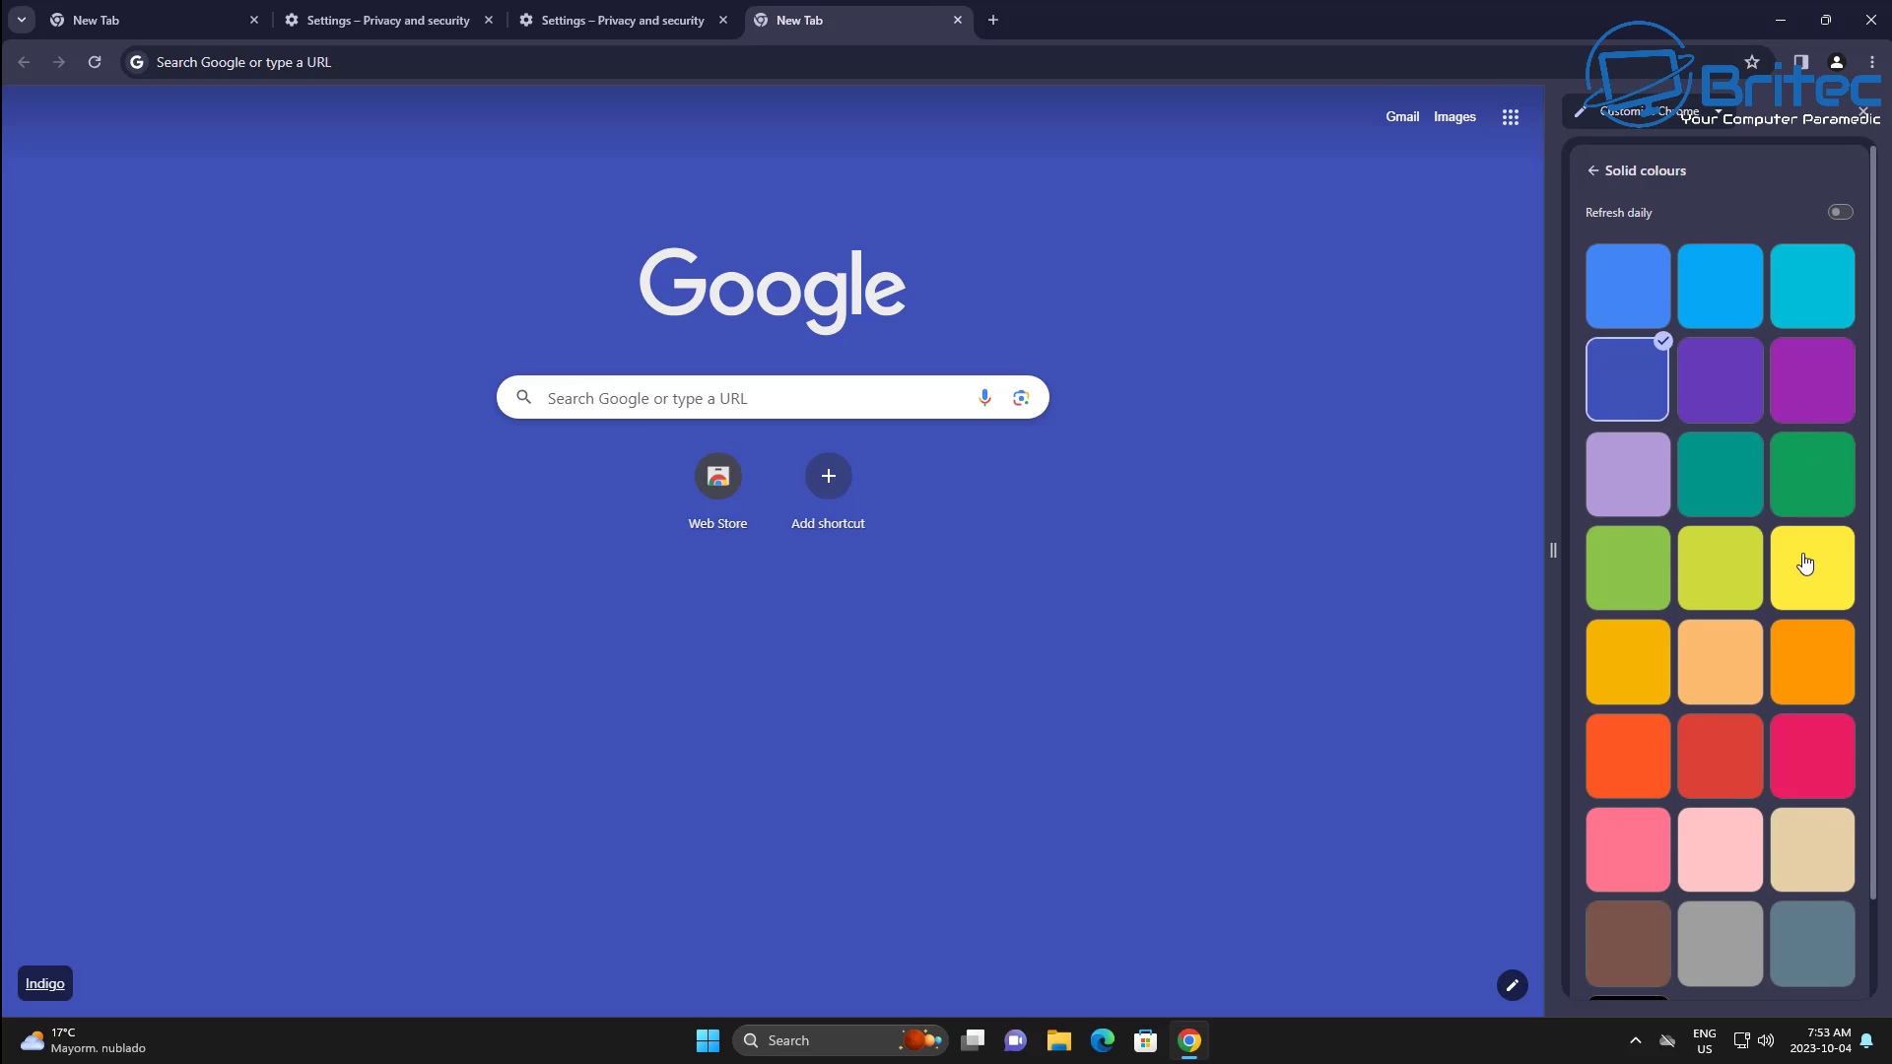
scroll(1732, 773, down, 1)
scroll(1750, 555, up, 1)
click(1594, 170)
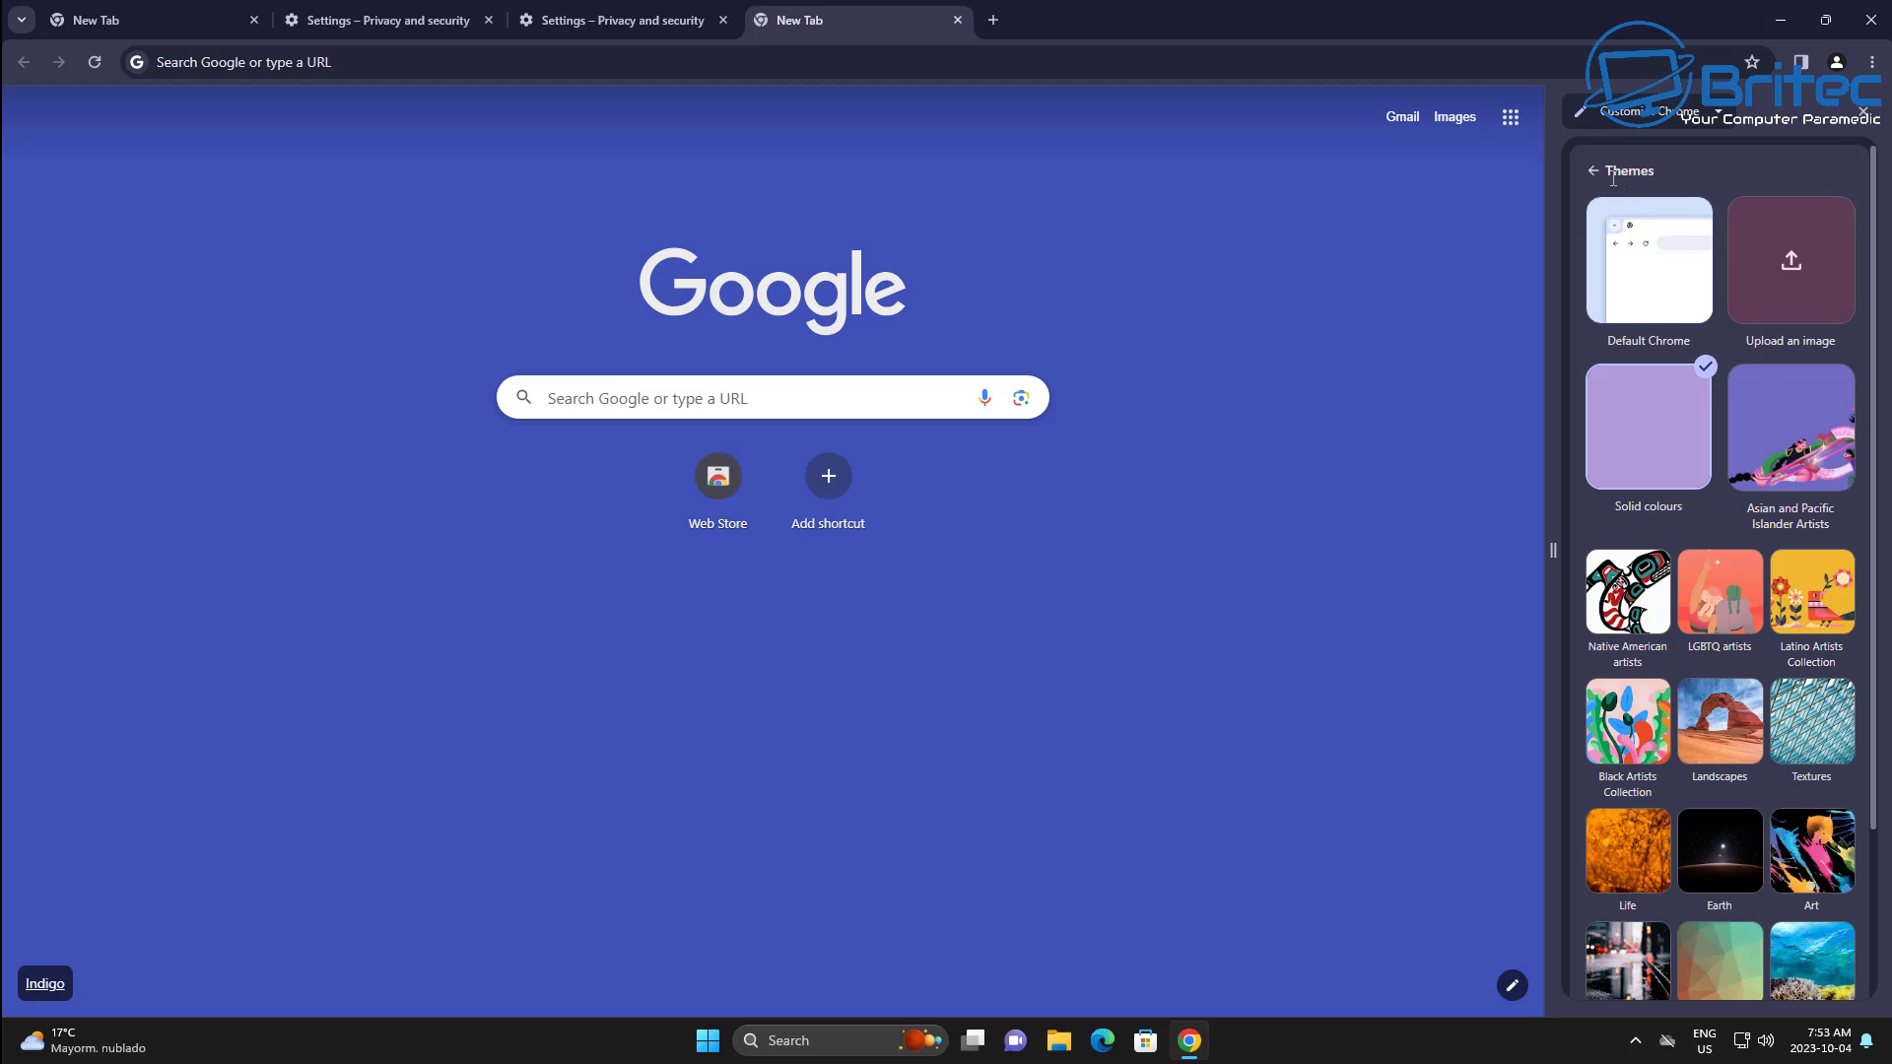
click(1647, 463)
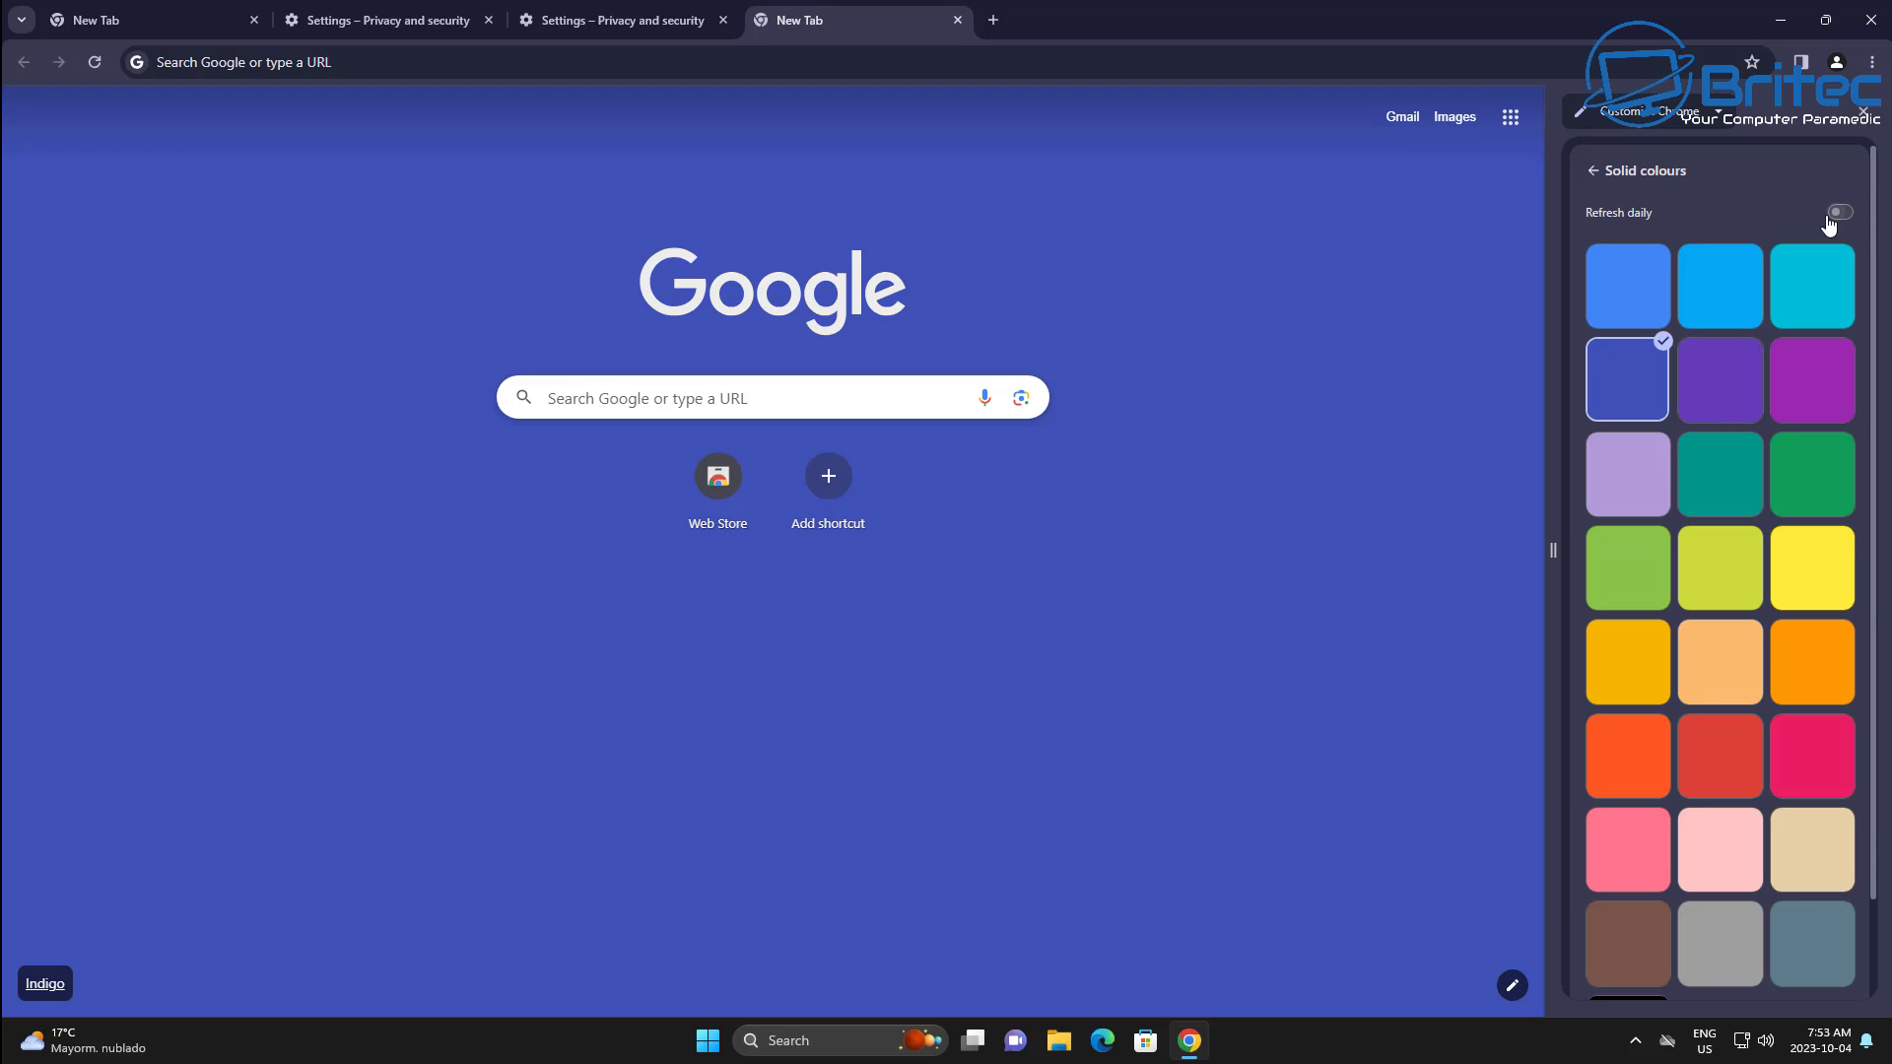
click(1839, 213)
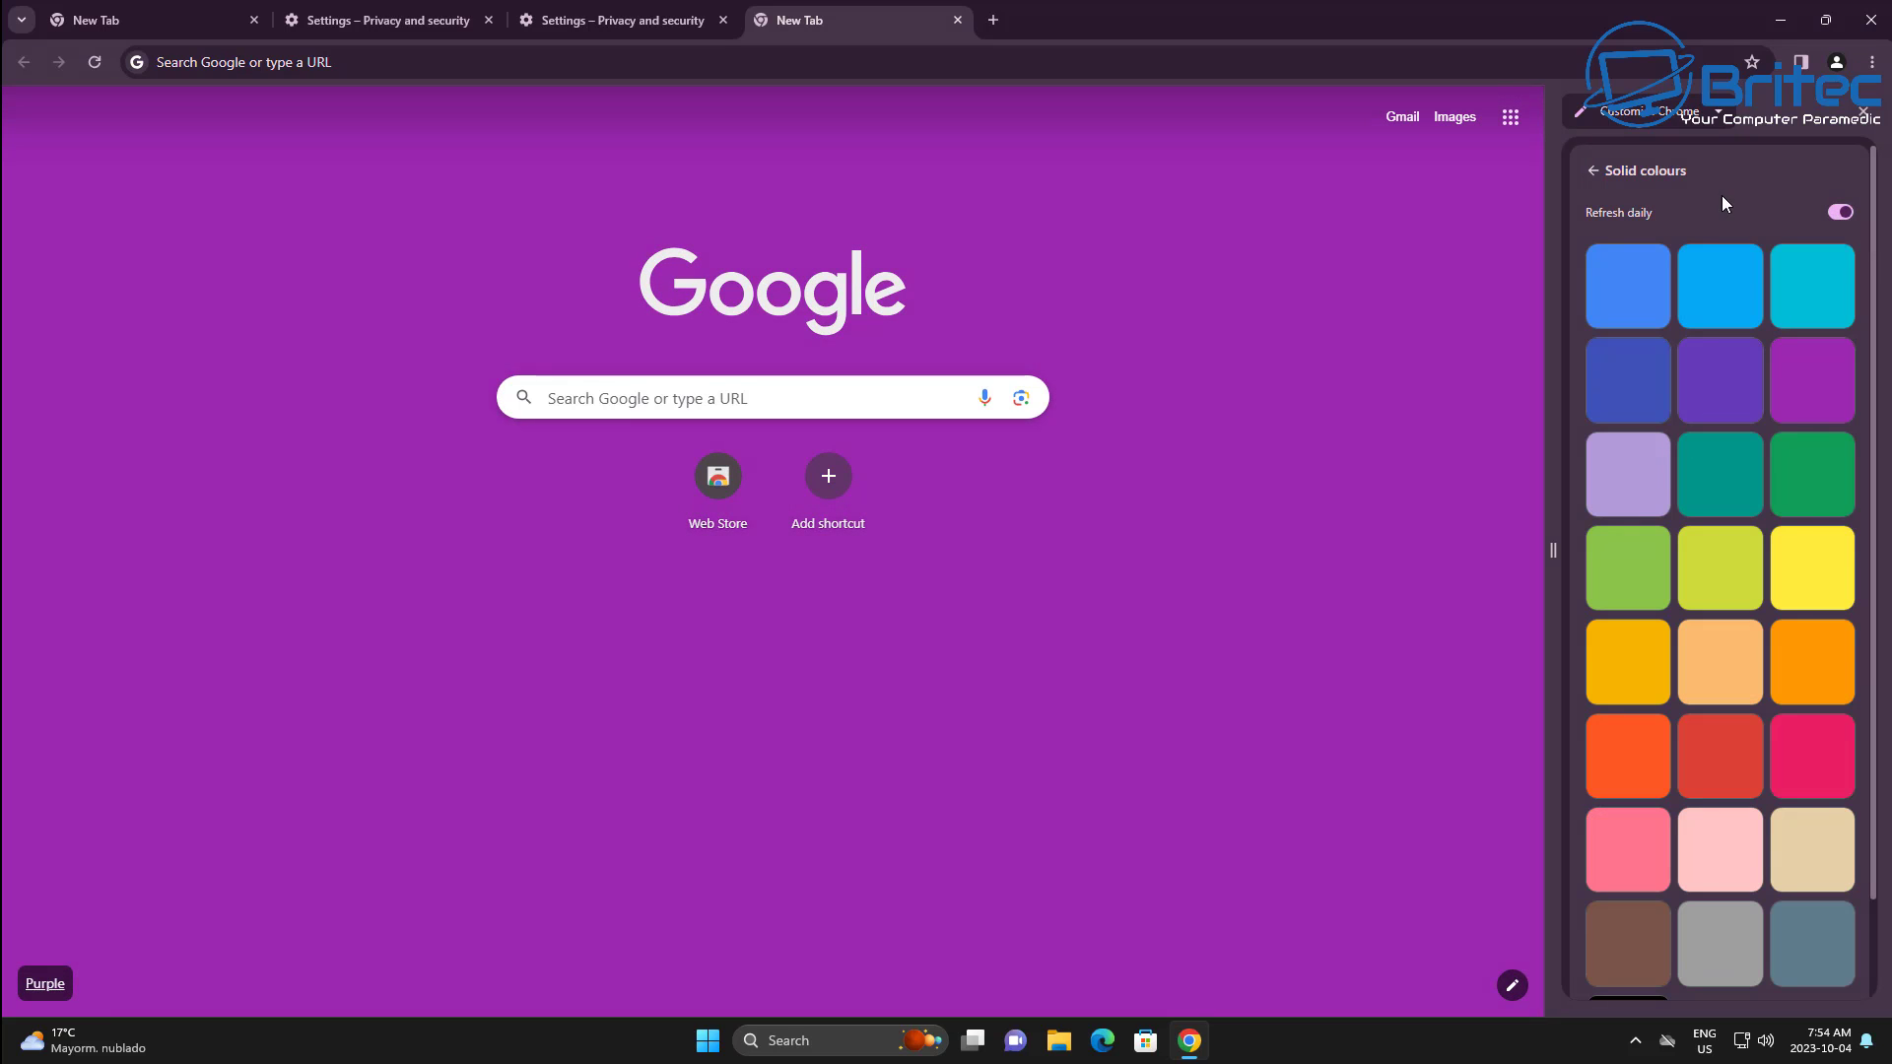
click(1831, 301)
click(1838, 213)
click(1593, 170)
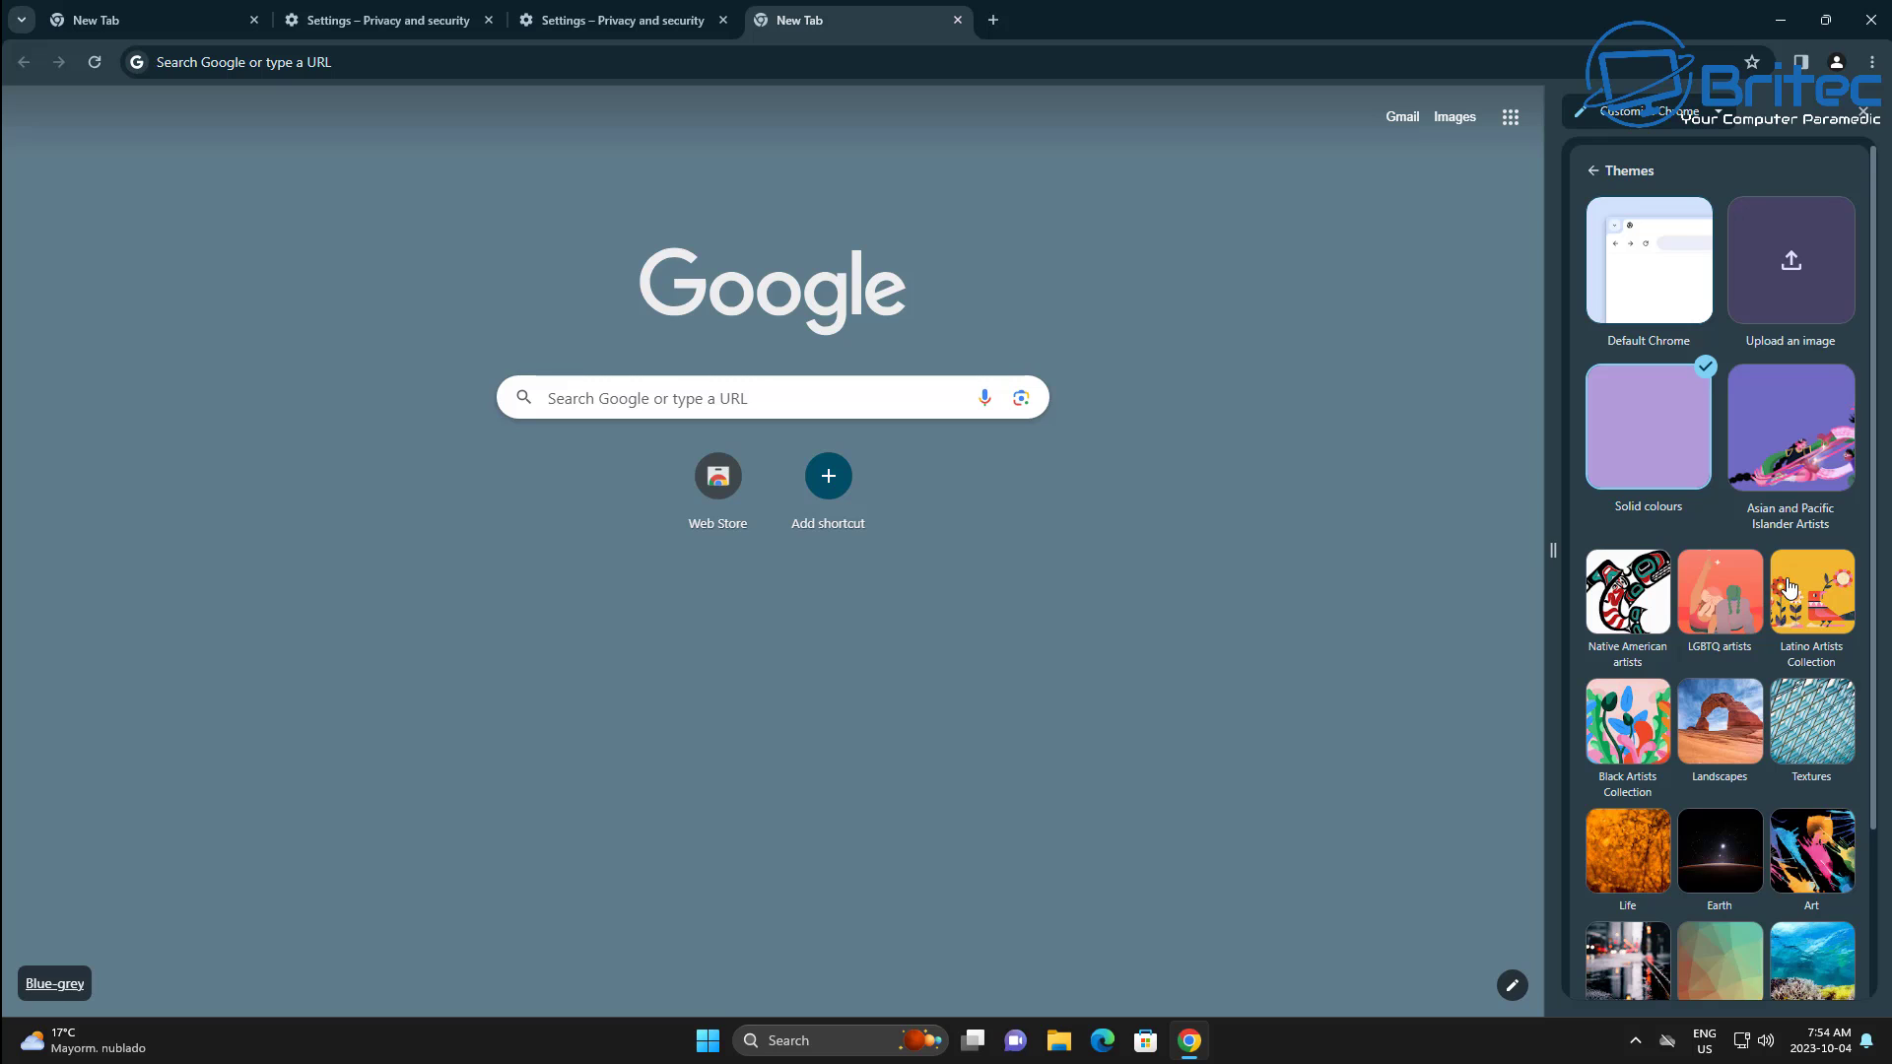
Preview the Asian and Pacific Islander Artists collection, then choose Landscapes with Refresh daily and close the panel
click(1828, 474)
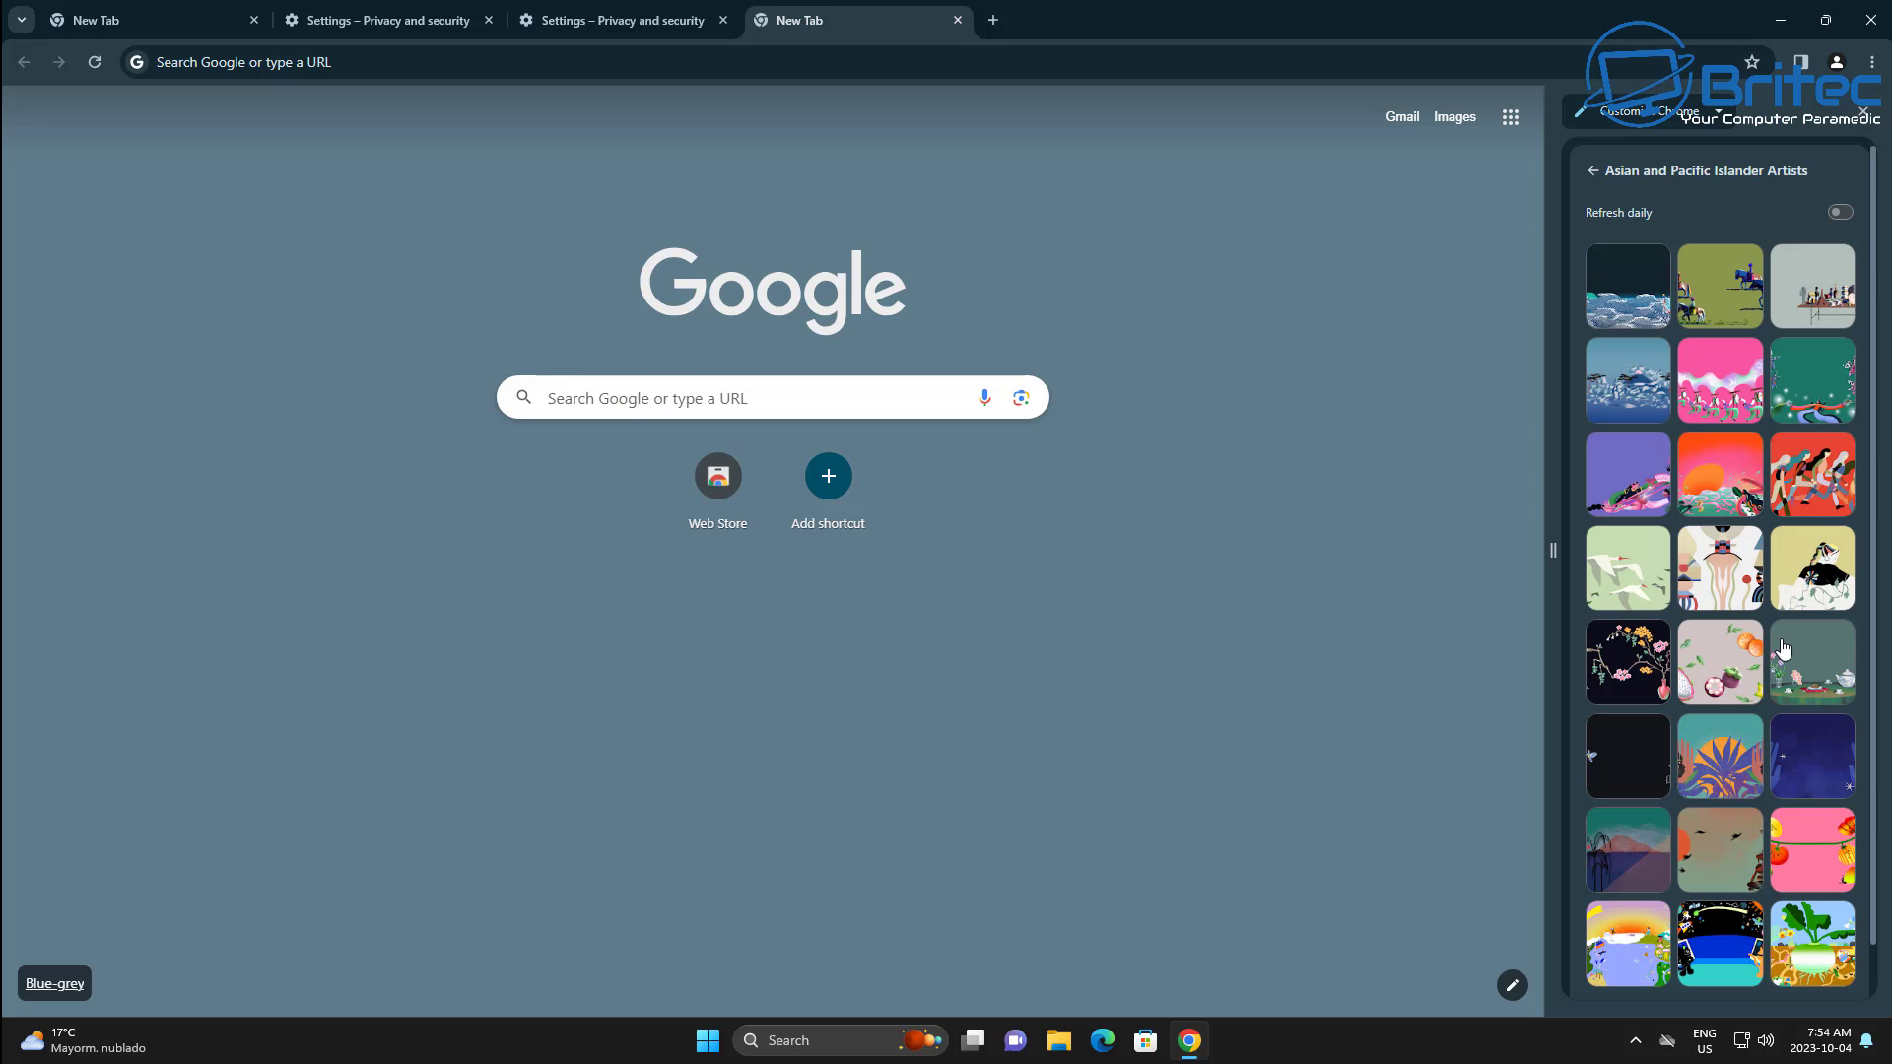
click(1595, 175)
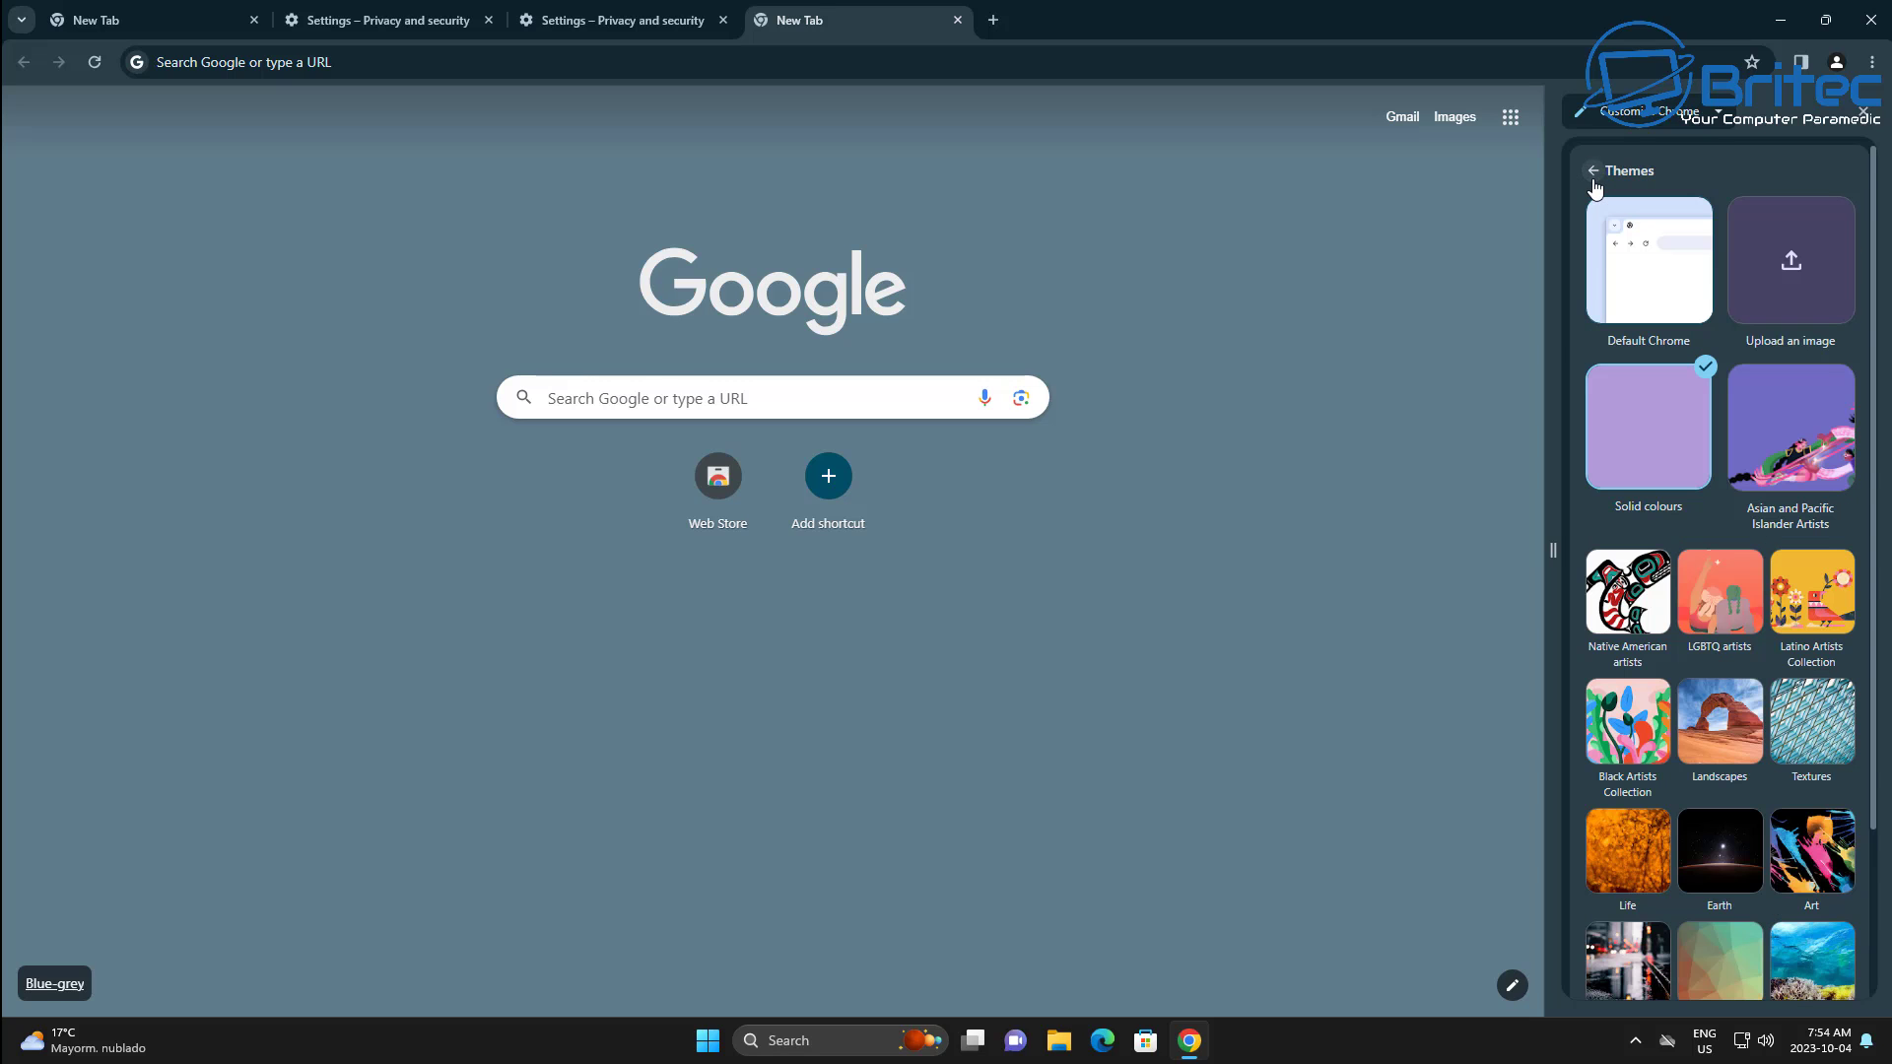
scroll(1738, 751, down, 2)
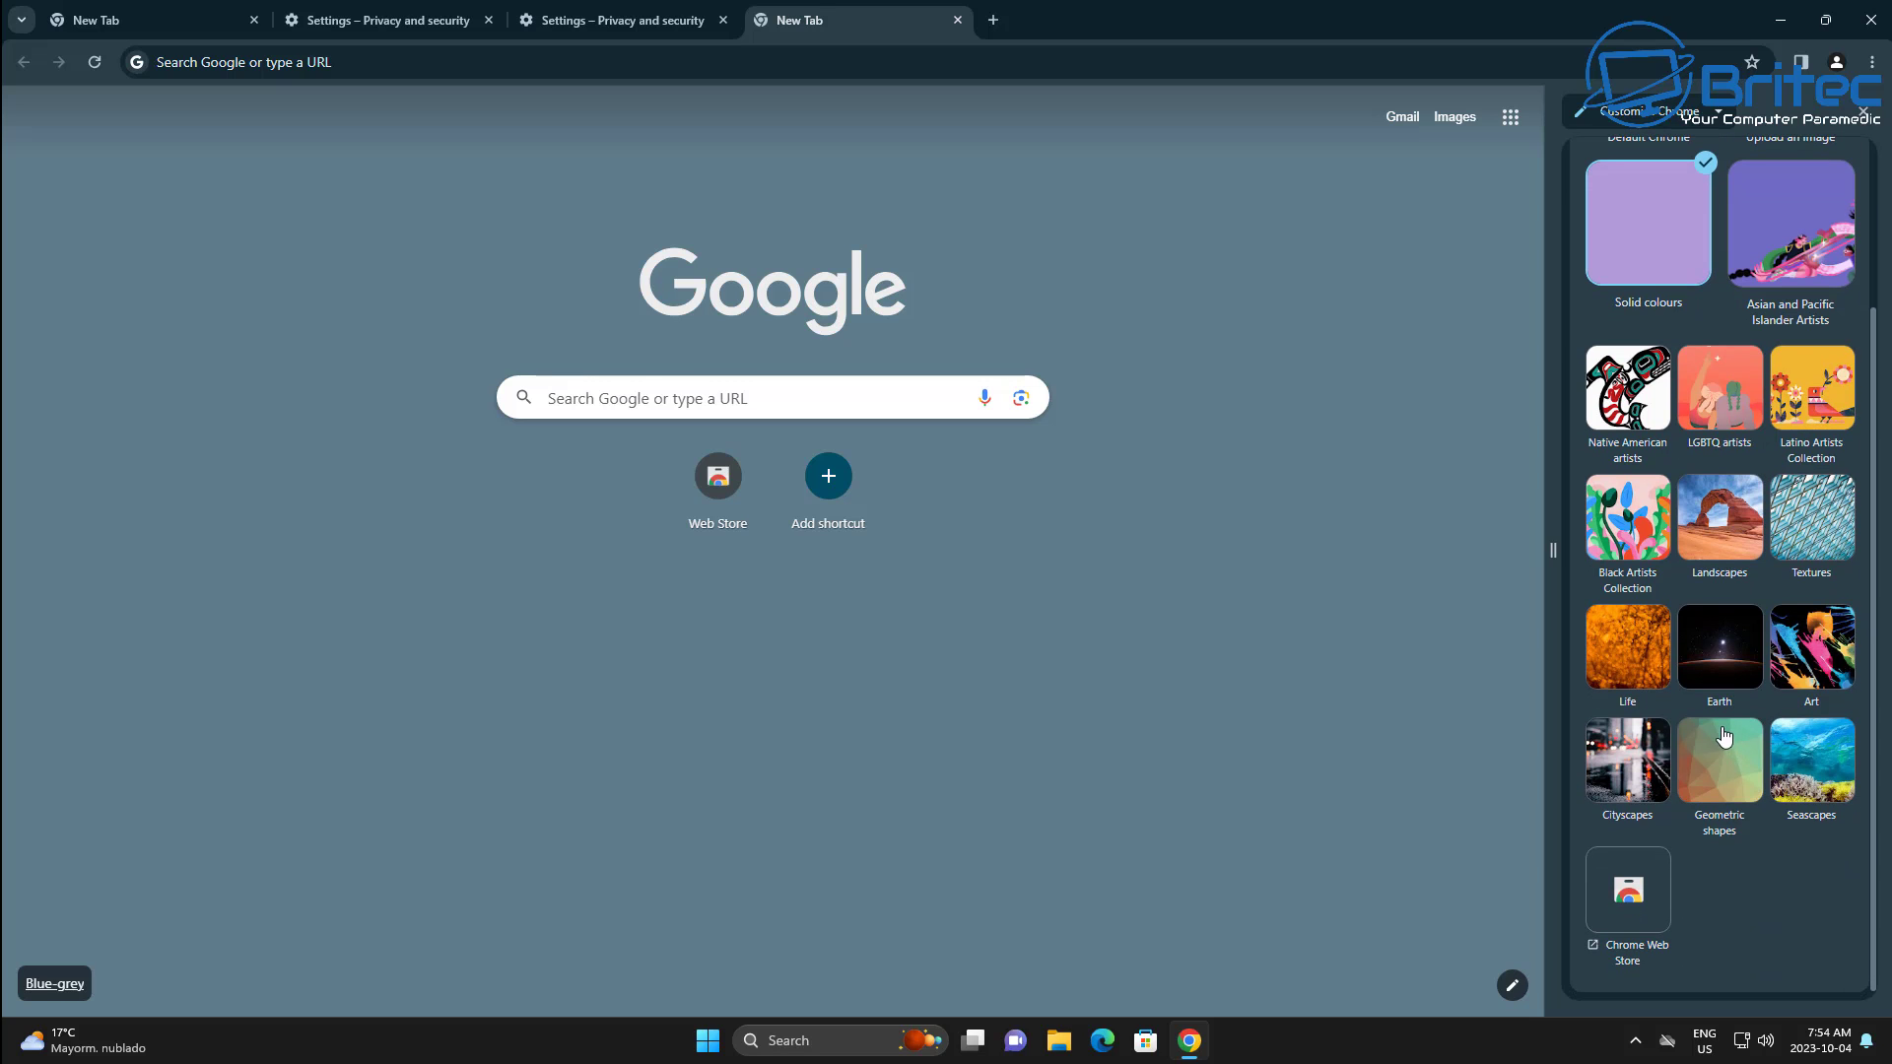
click(1719, 542)
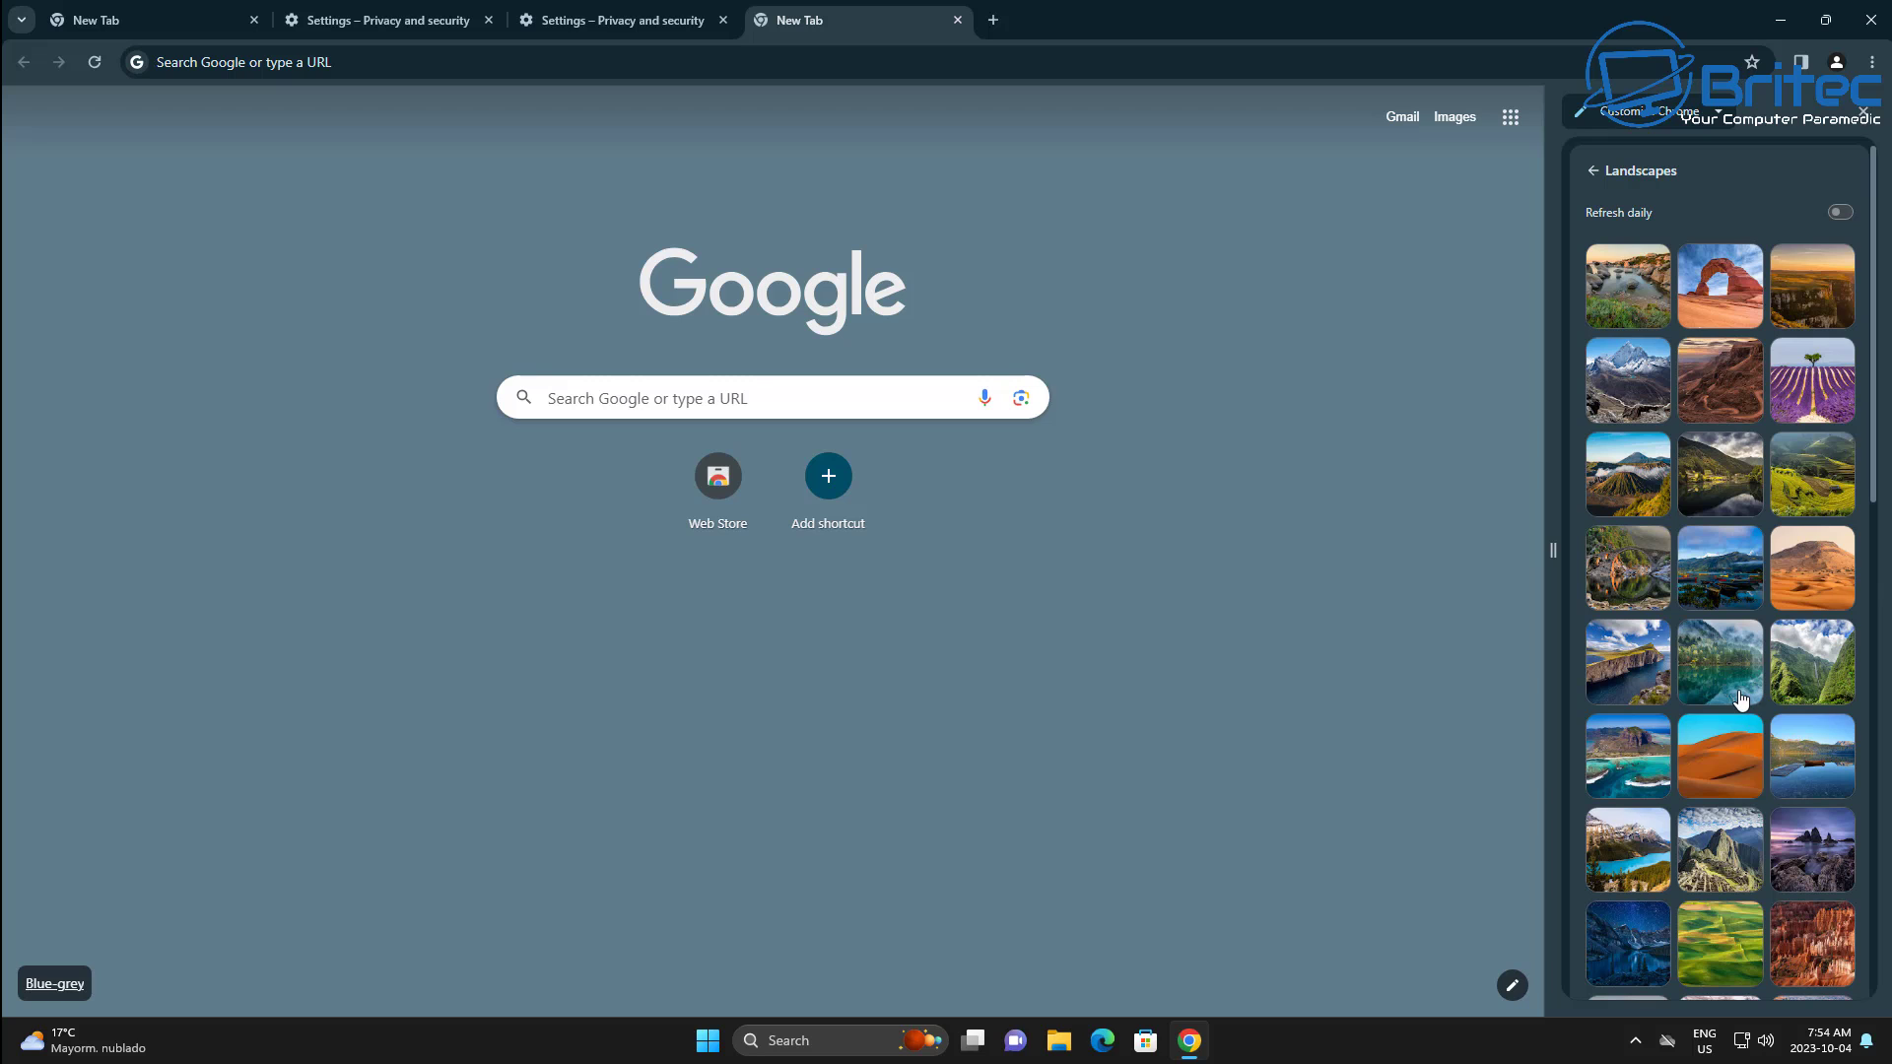
click(1841, 213)
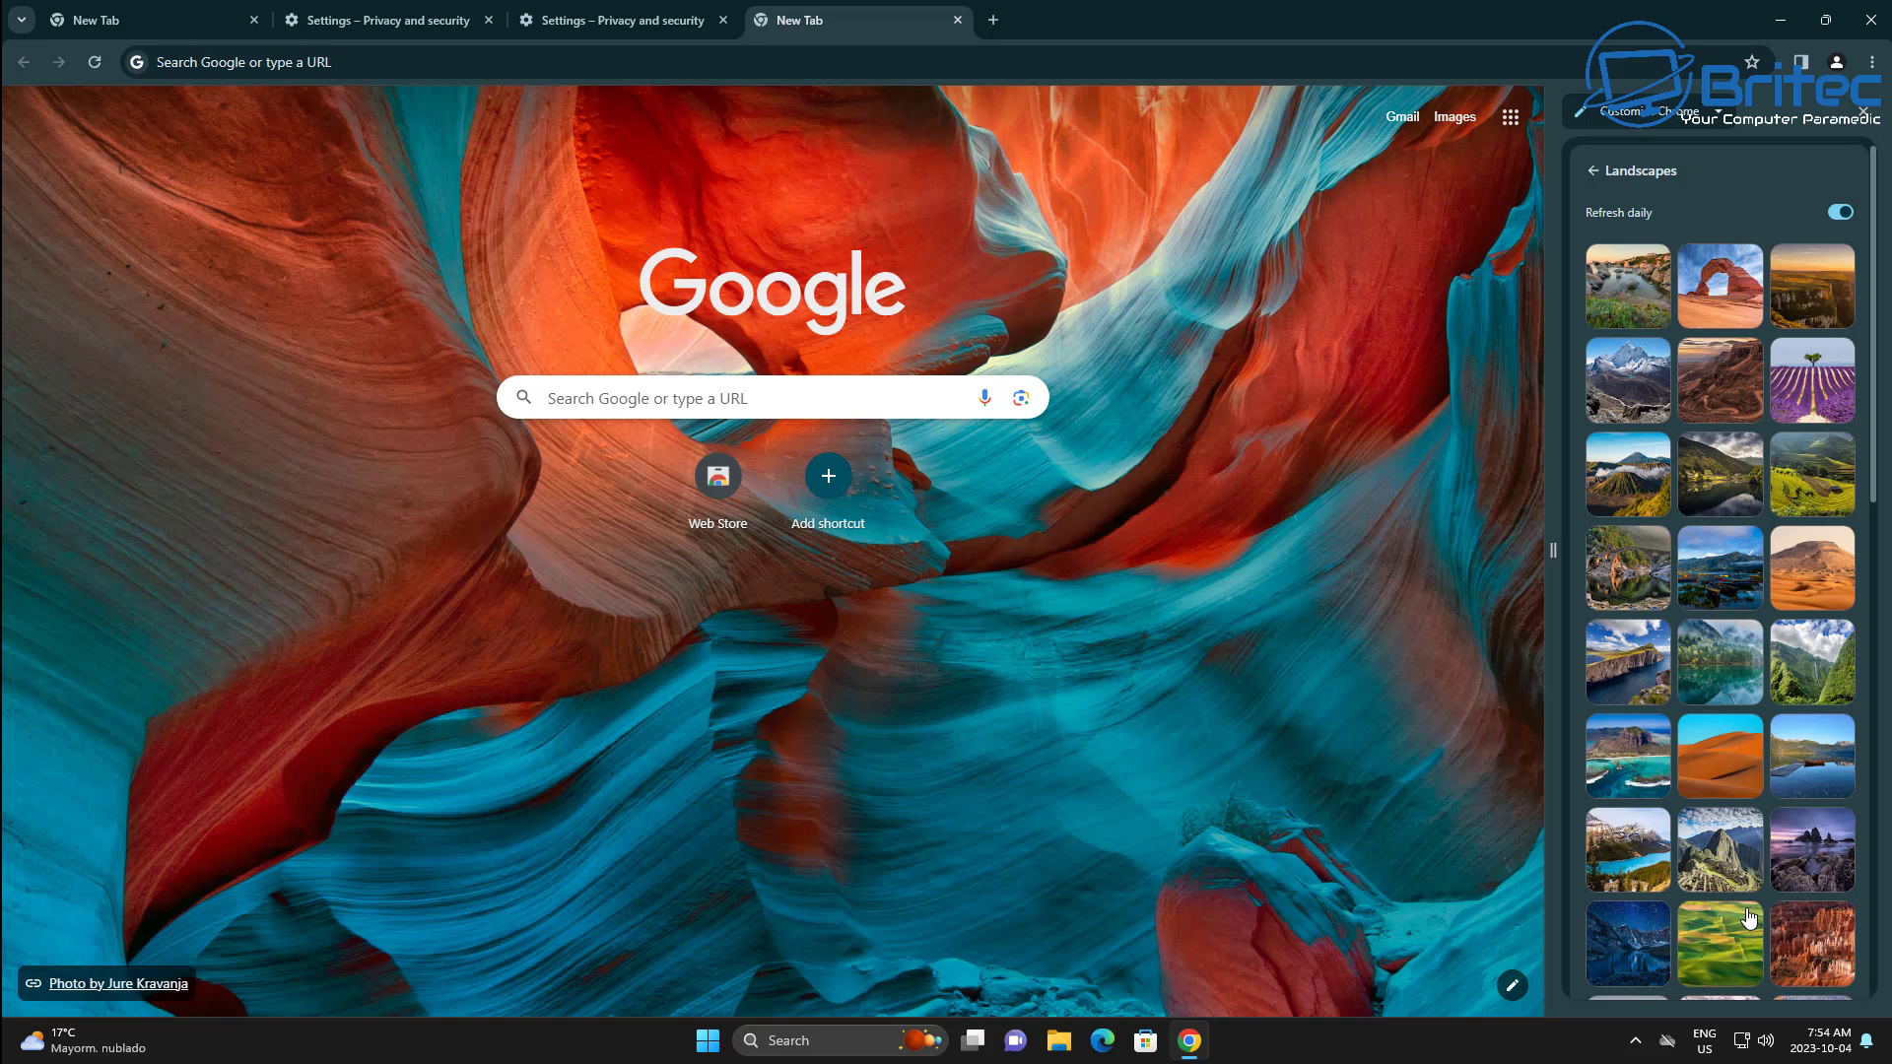
scroll(1748, 805, down, 4)
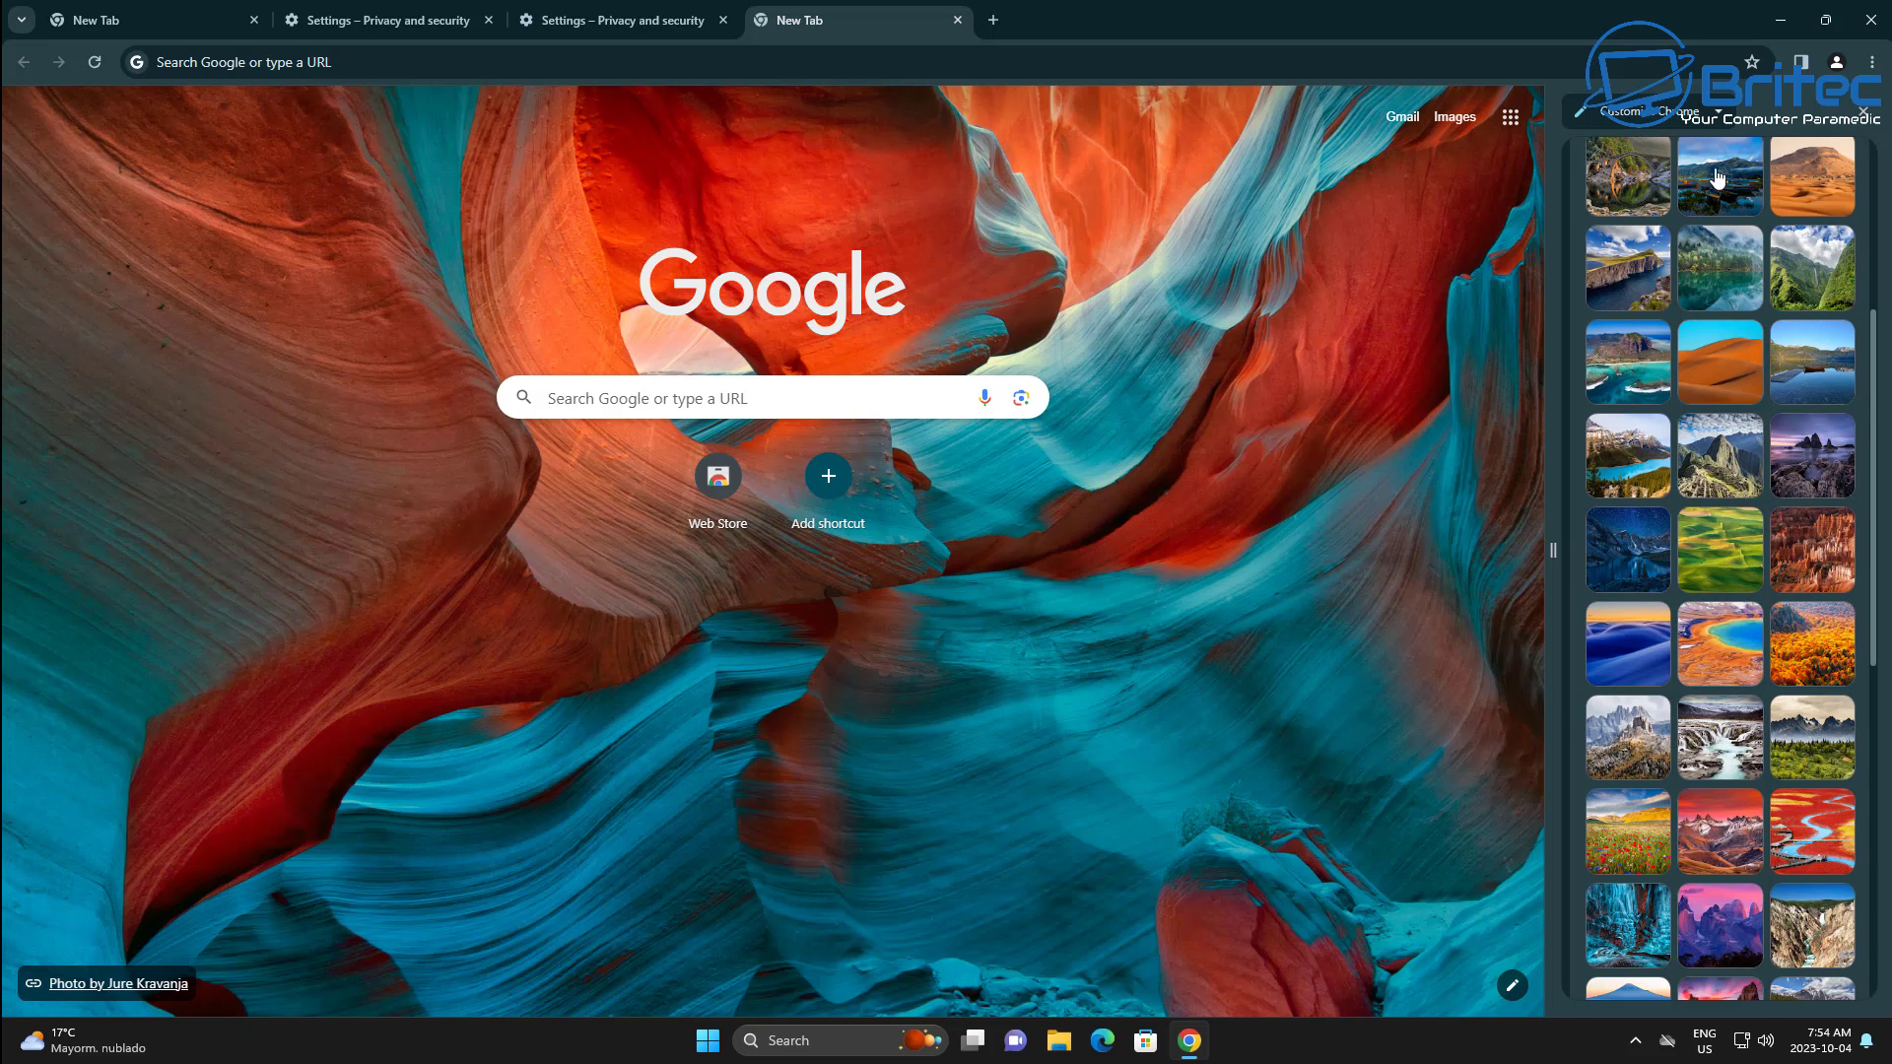
click(1863, 115)
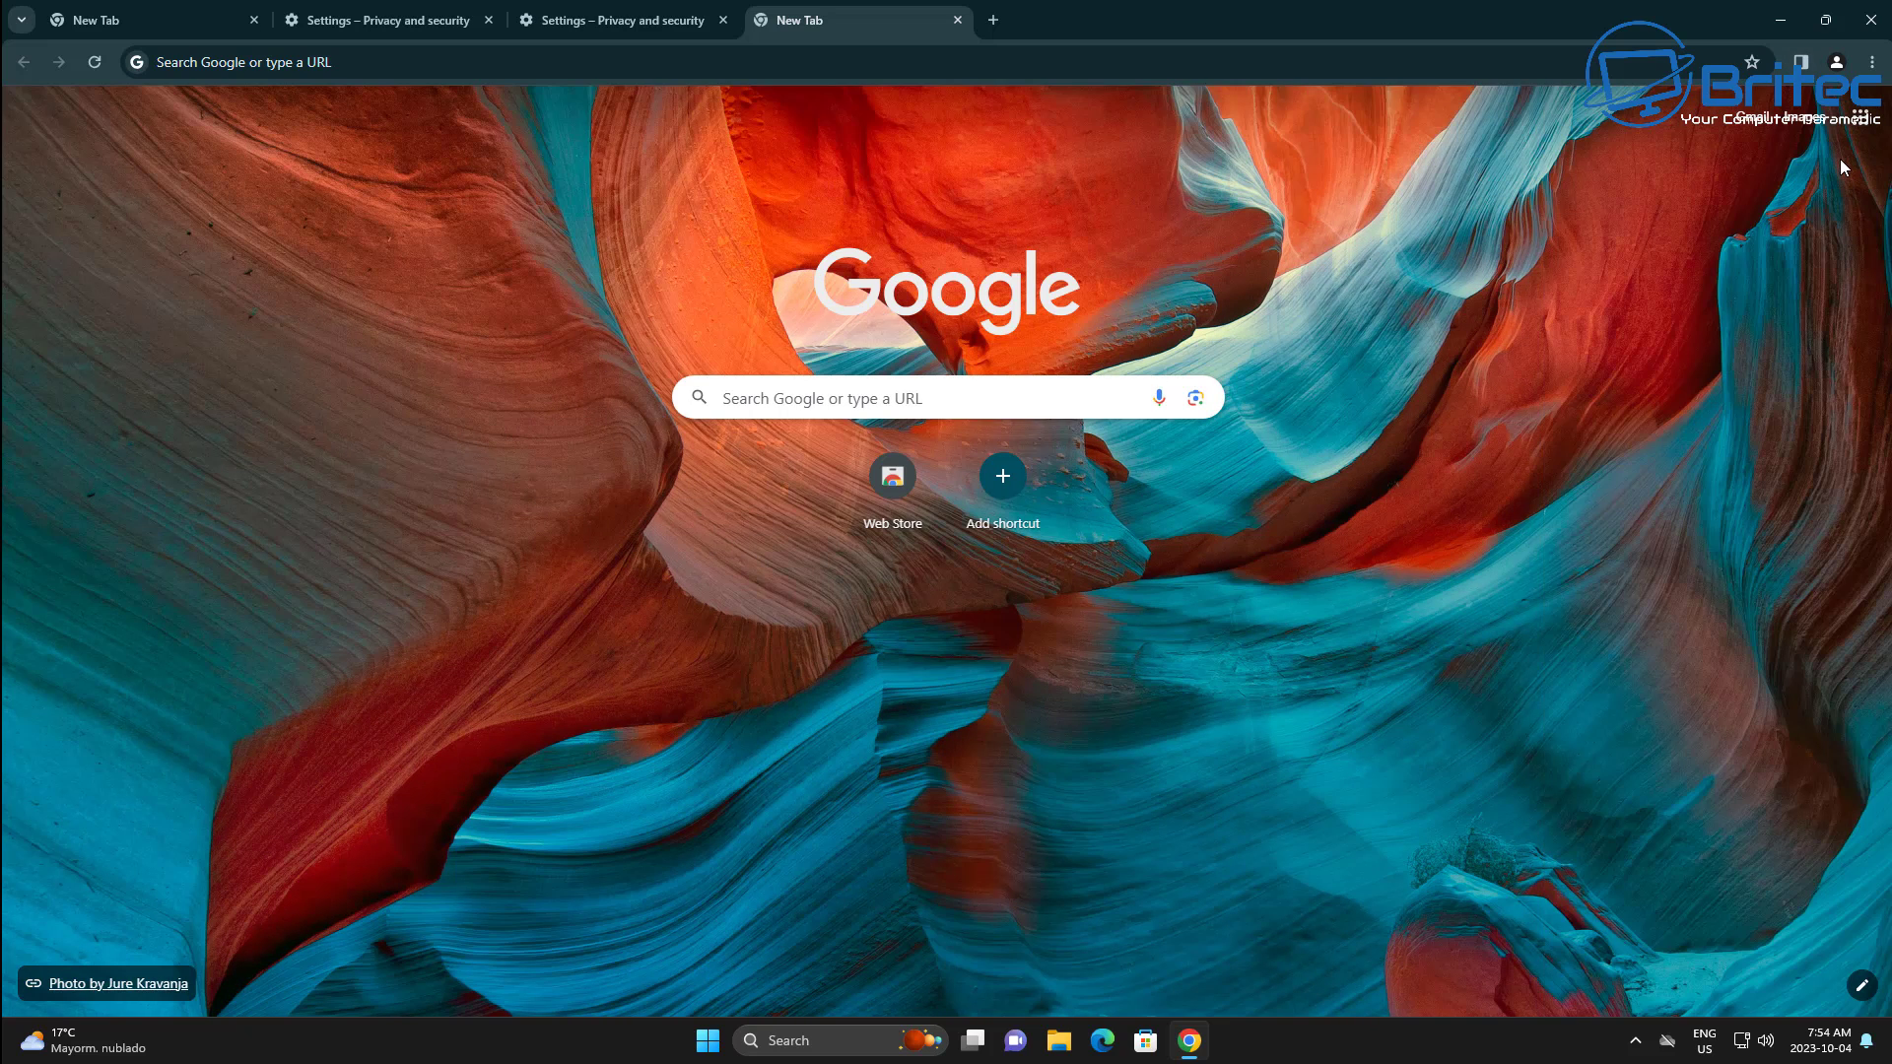
Choose Manage Extensions from the Extensions submenu of Chrome's three-dot menu
click(1872, 62)
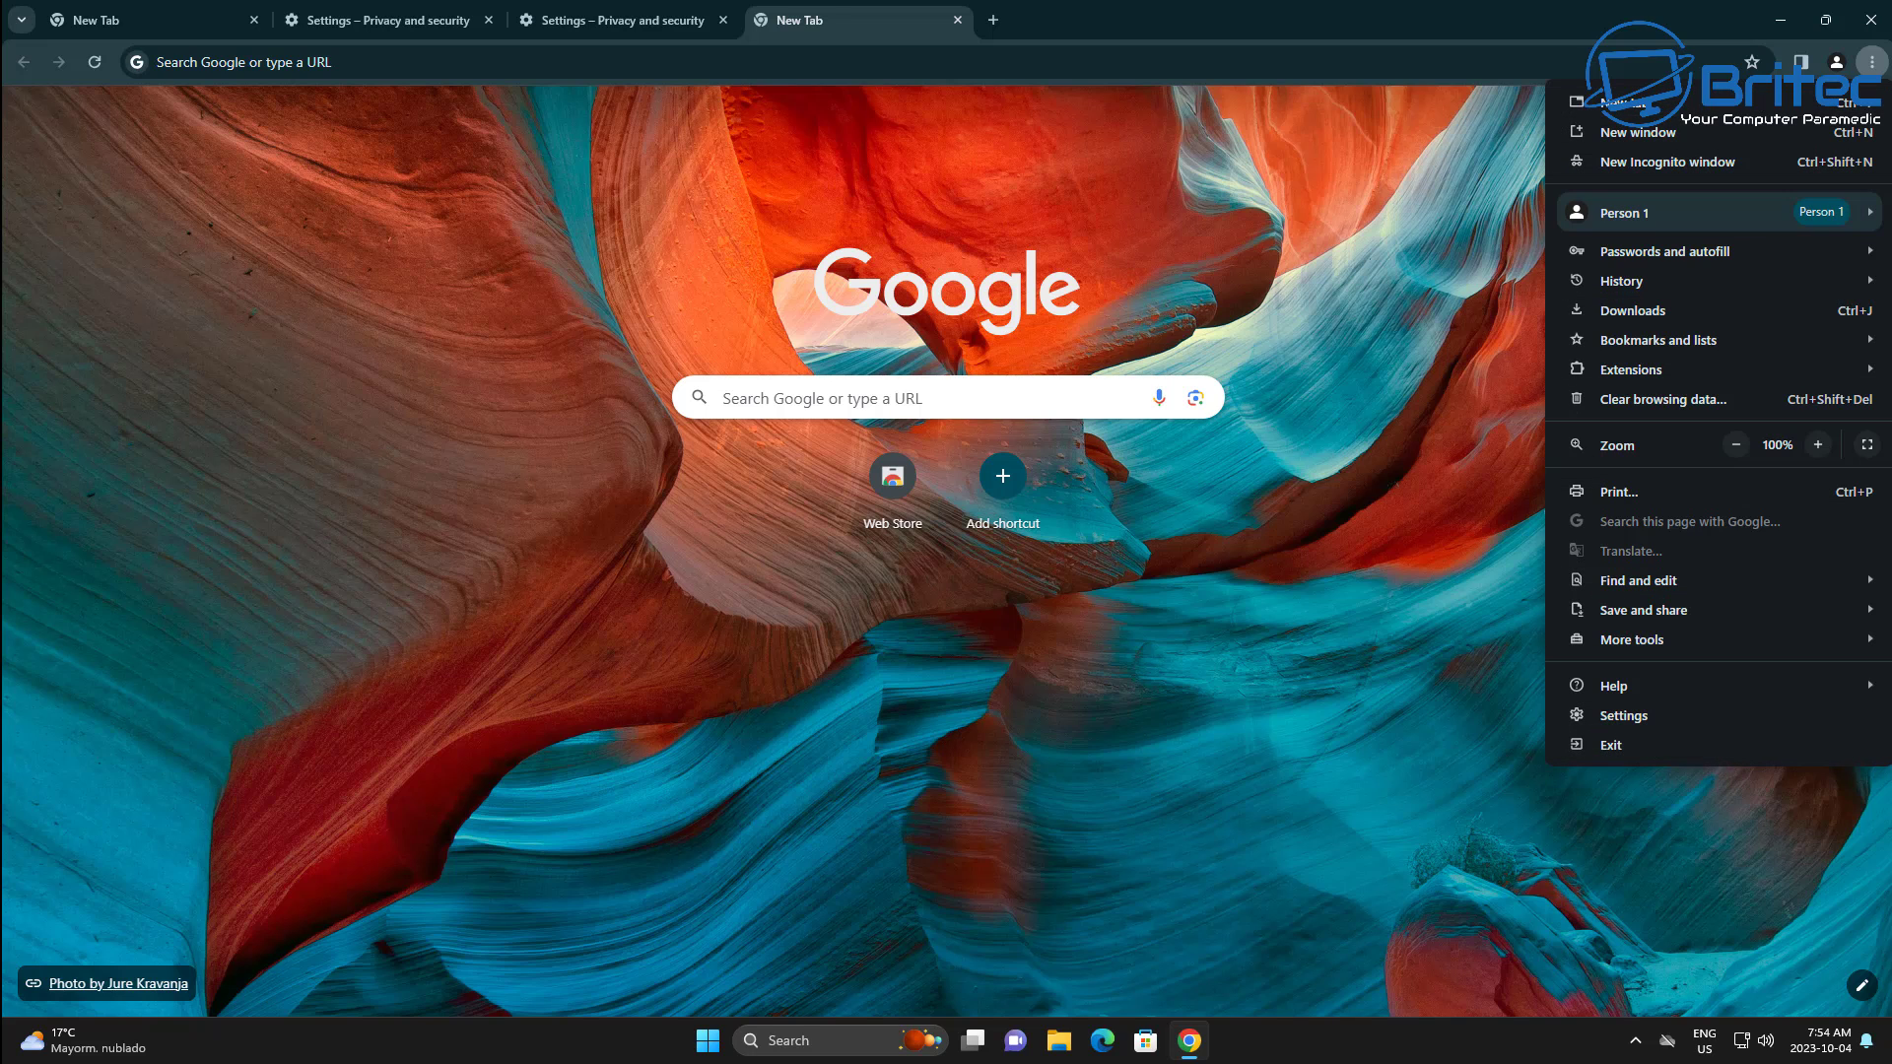
mouse_move(1865, 217)
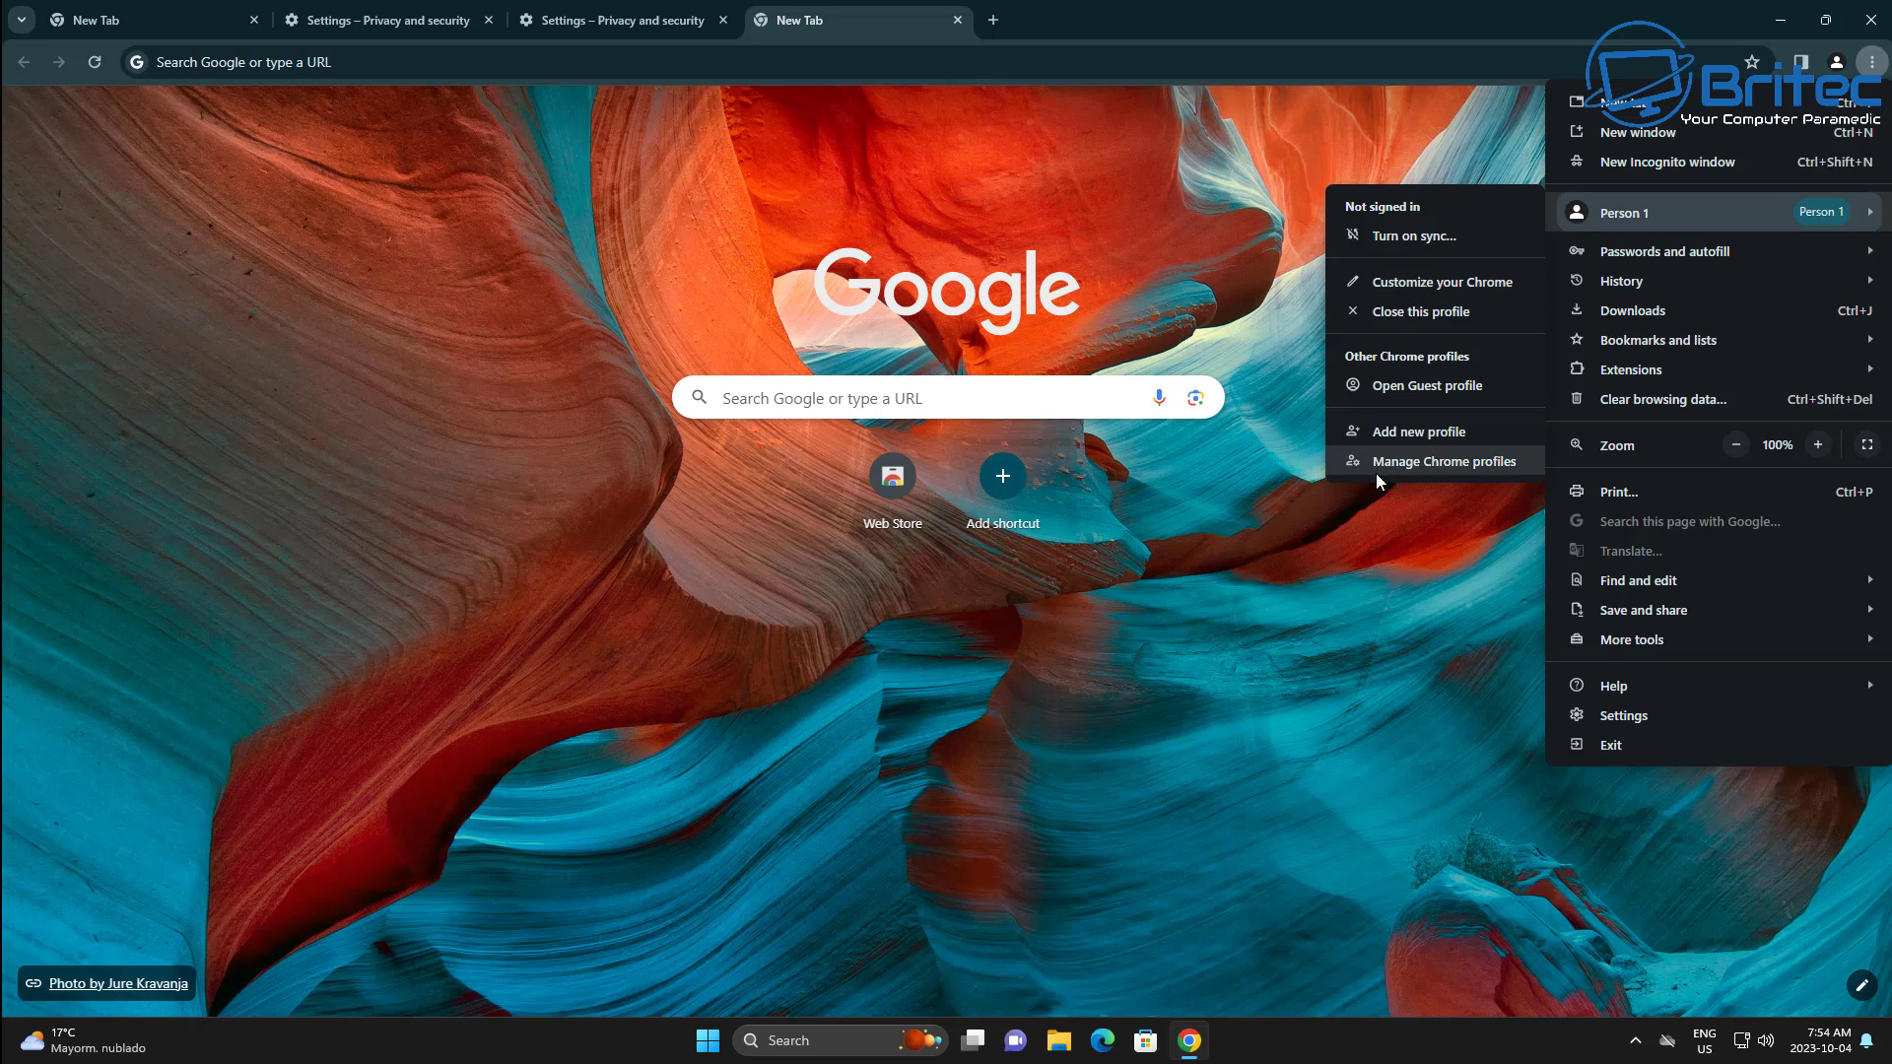
mouse_move(1653, 372)
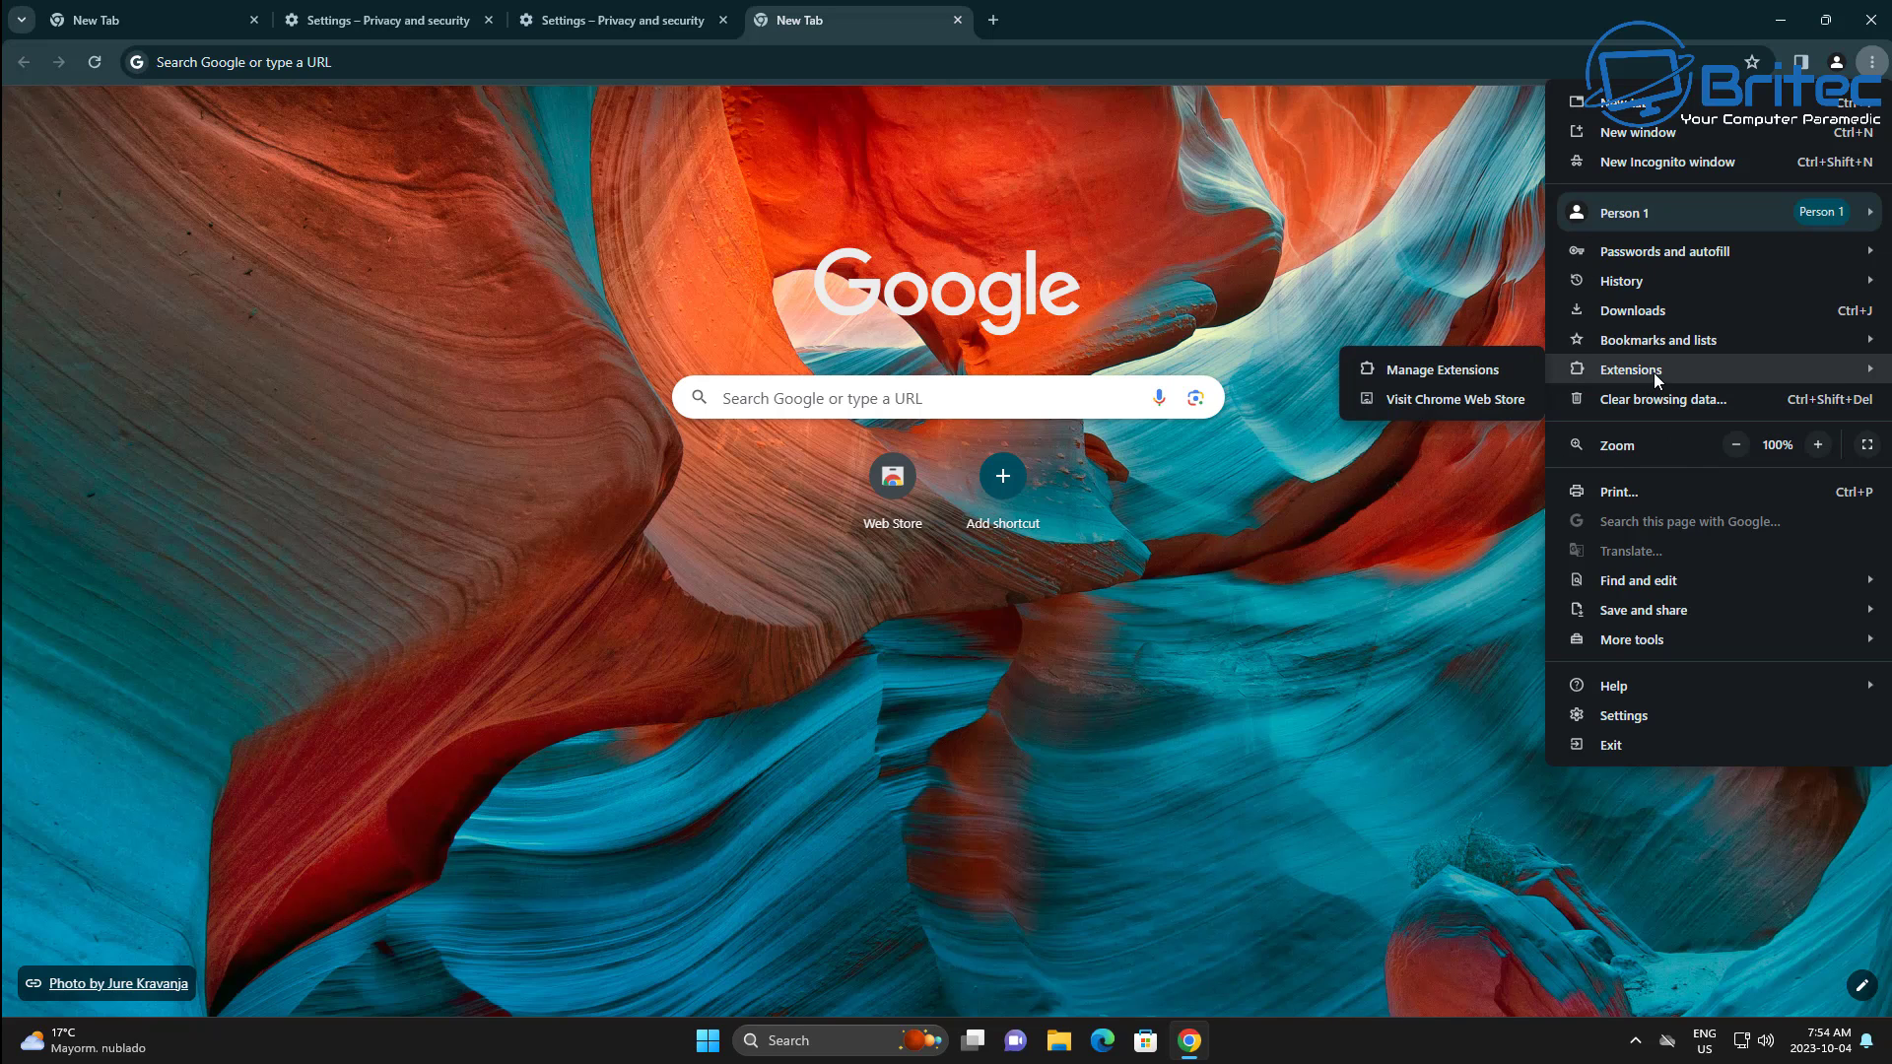
click(1468, 372)
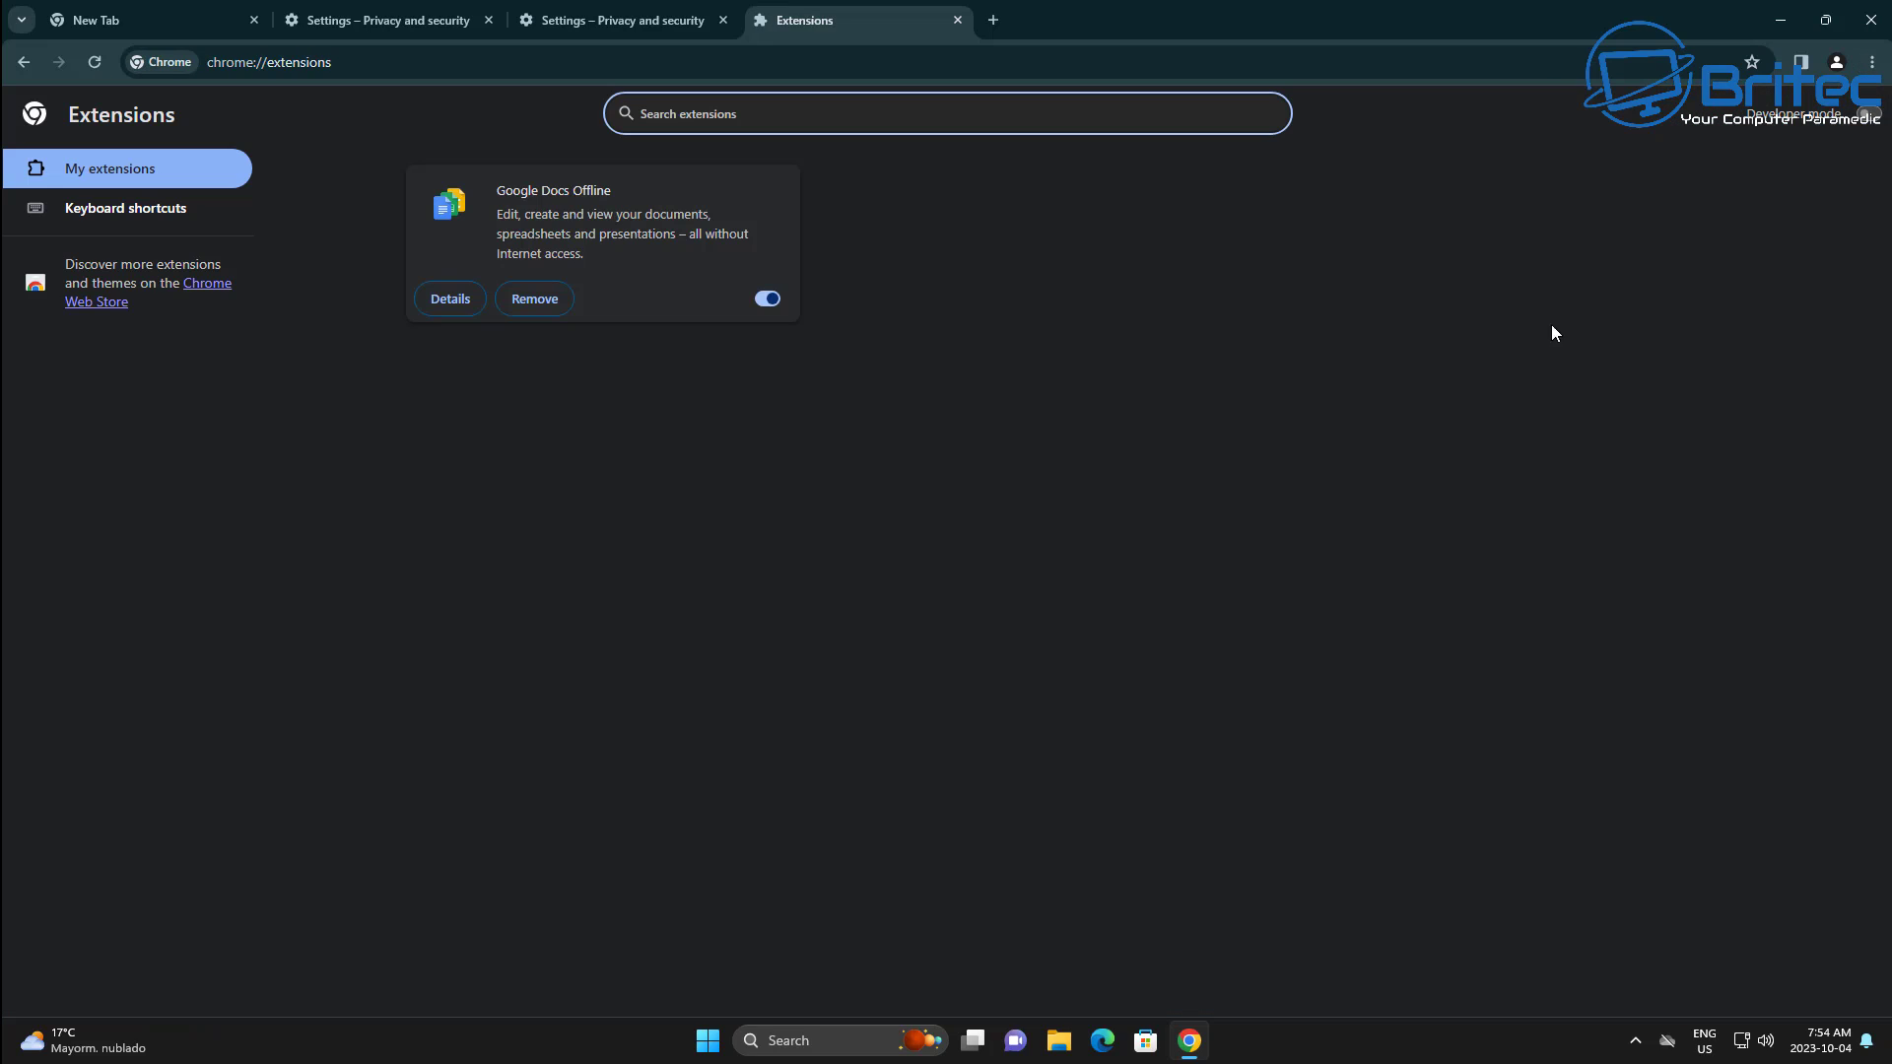
Switch on Developer mode and run Update on all extensions, including Google Docs Offline
click(1865, 115)
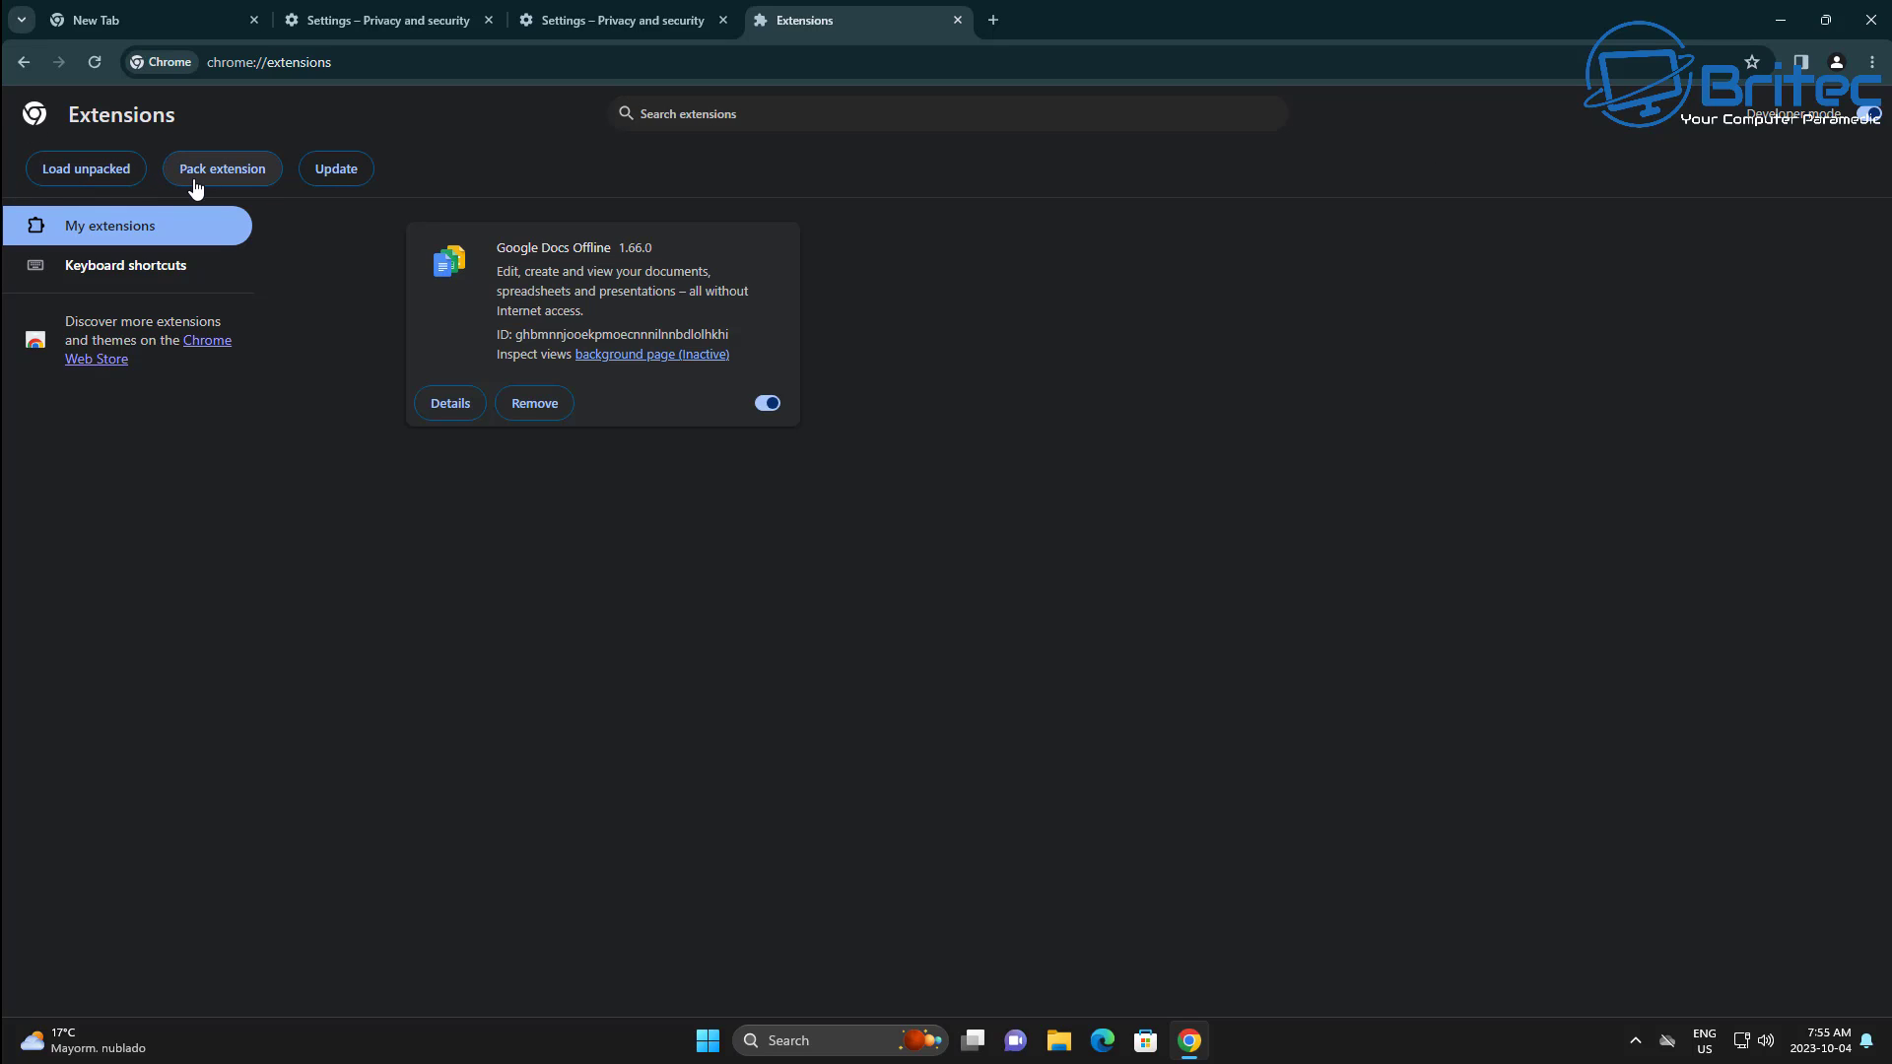
click(327, 169)
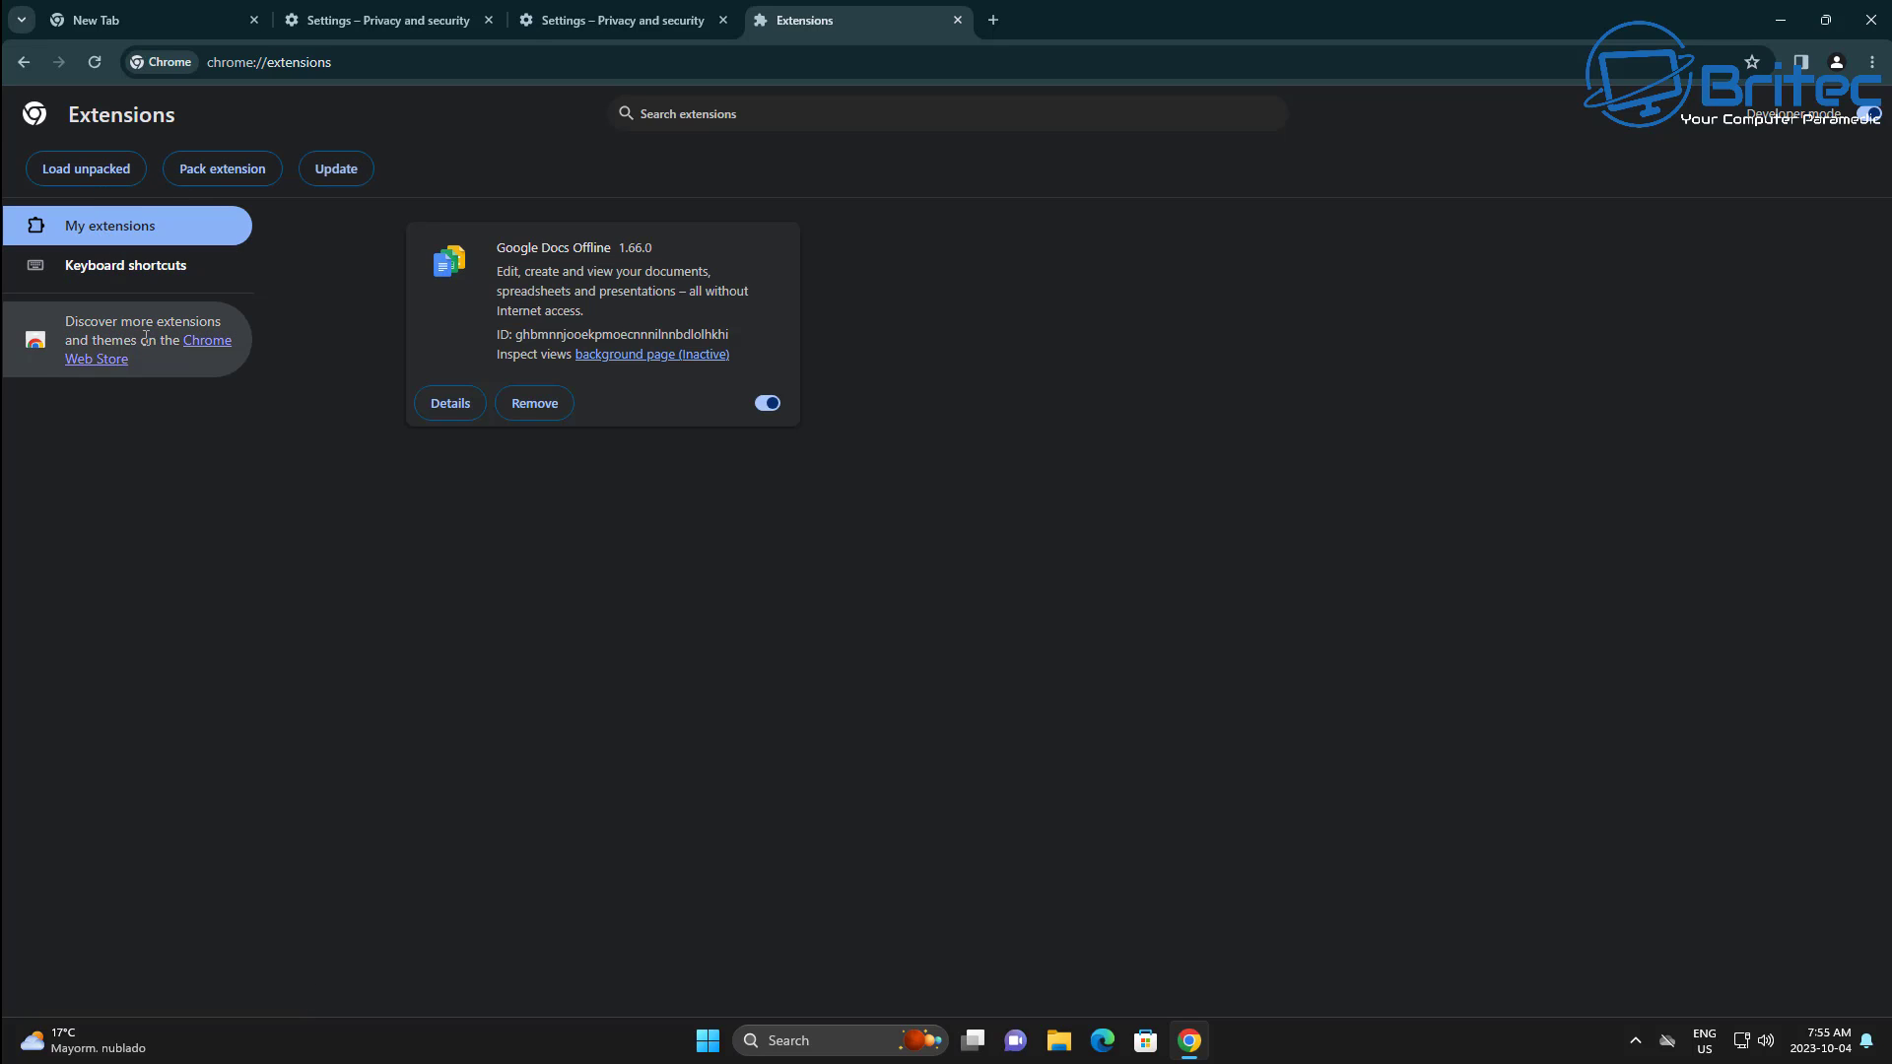
Install the Zoom Chrome Extension from the Web Store and confirm it in the Extensions menu
click(202, 353)
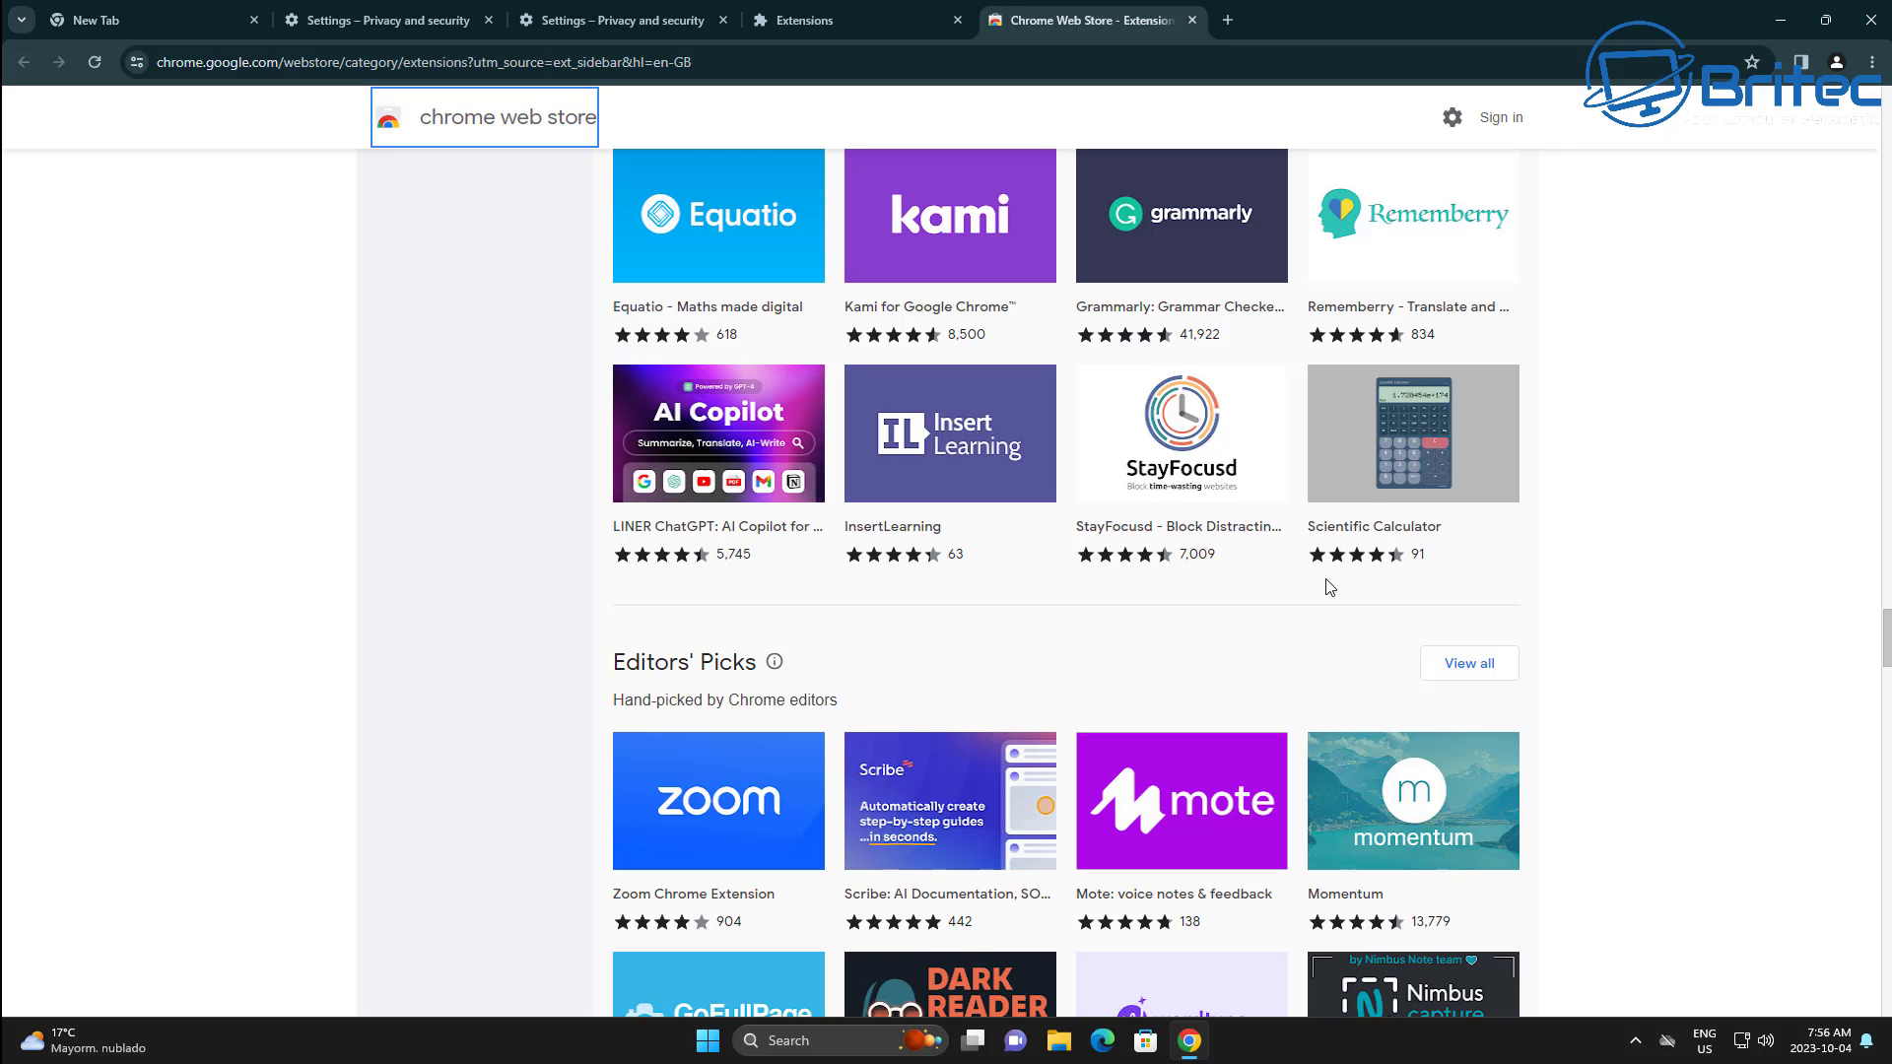
scroll(777, 441, down, 3)
click(777, 441)
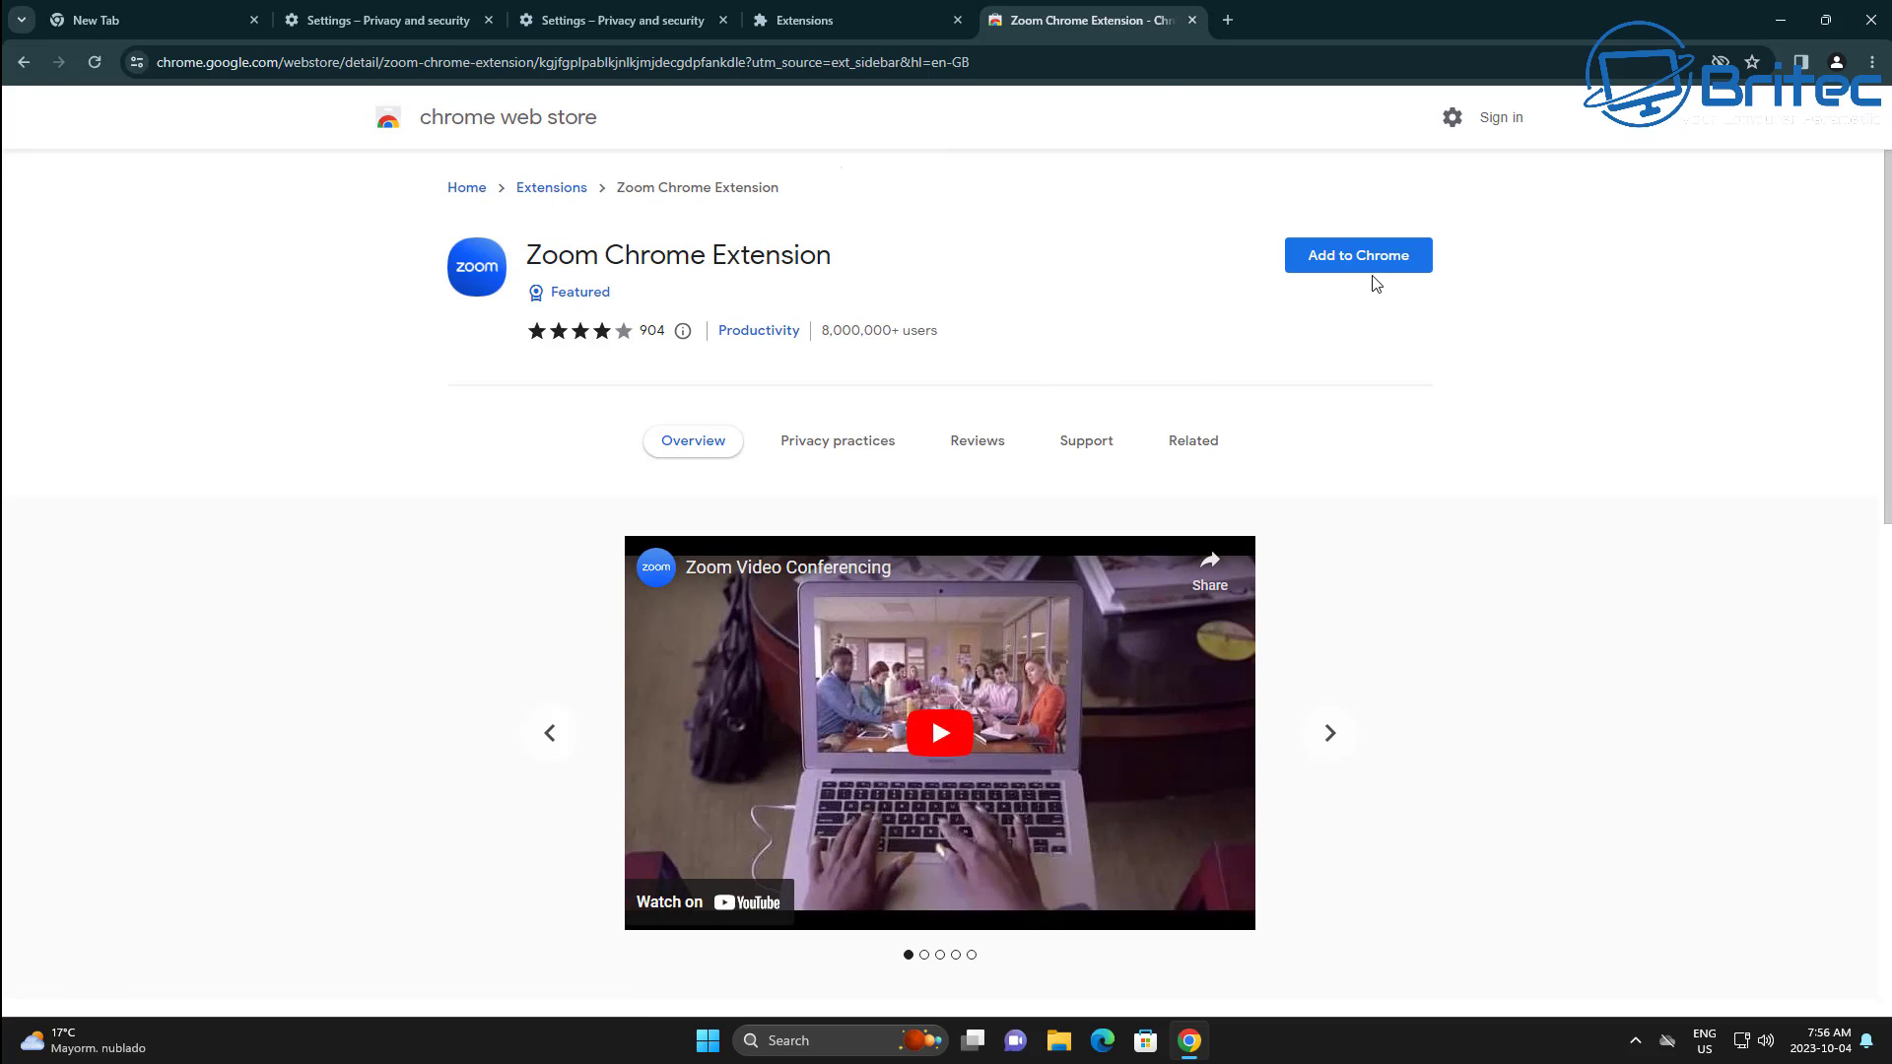
click(1374, 276)
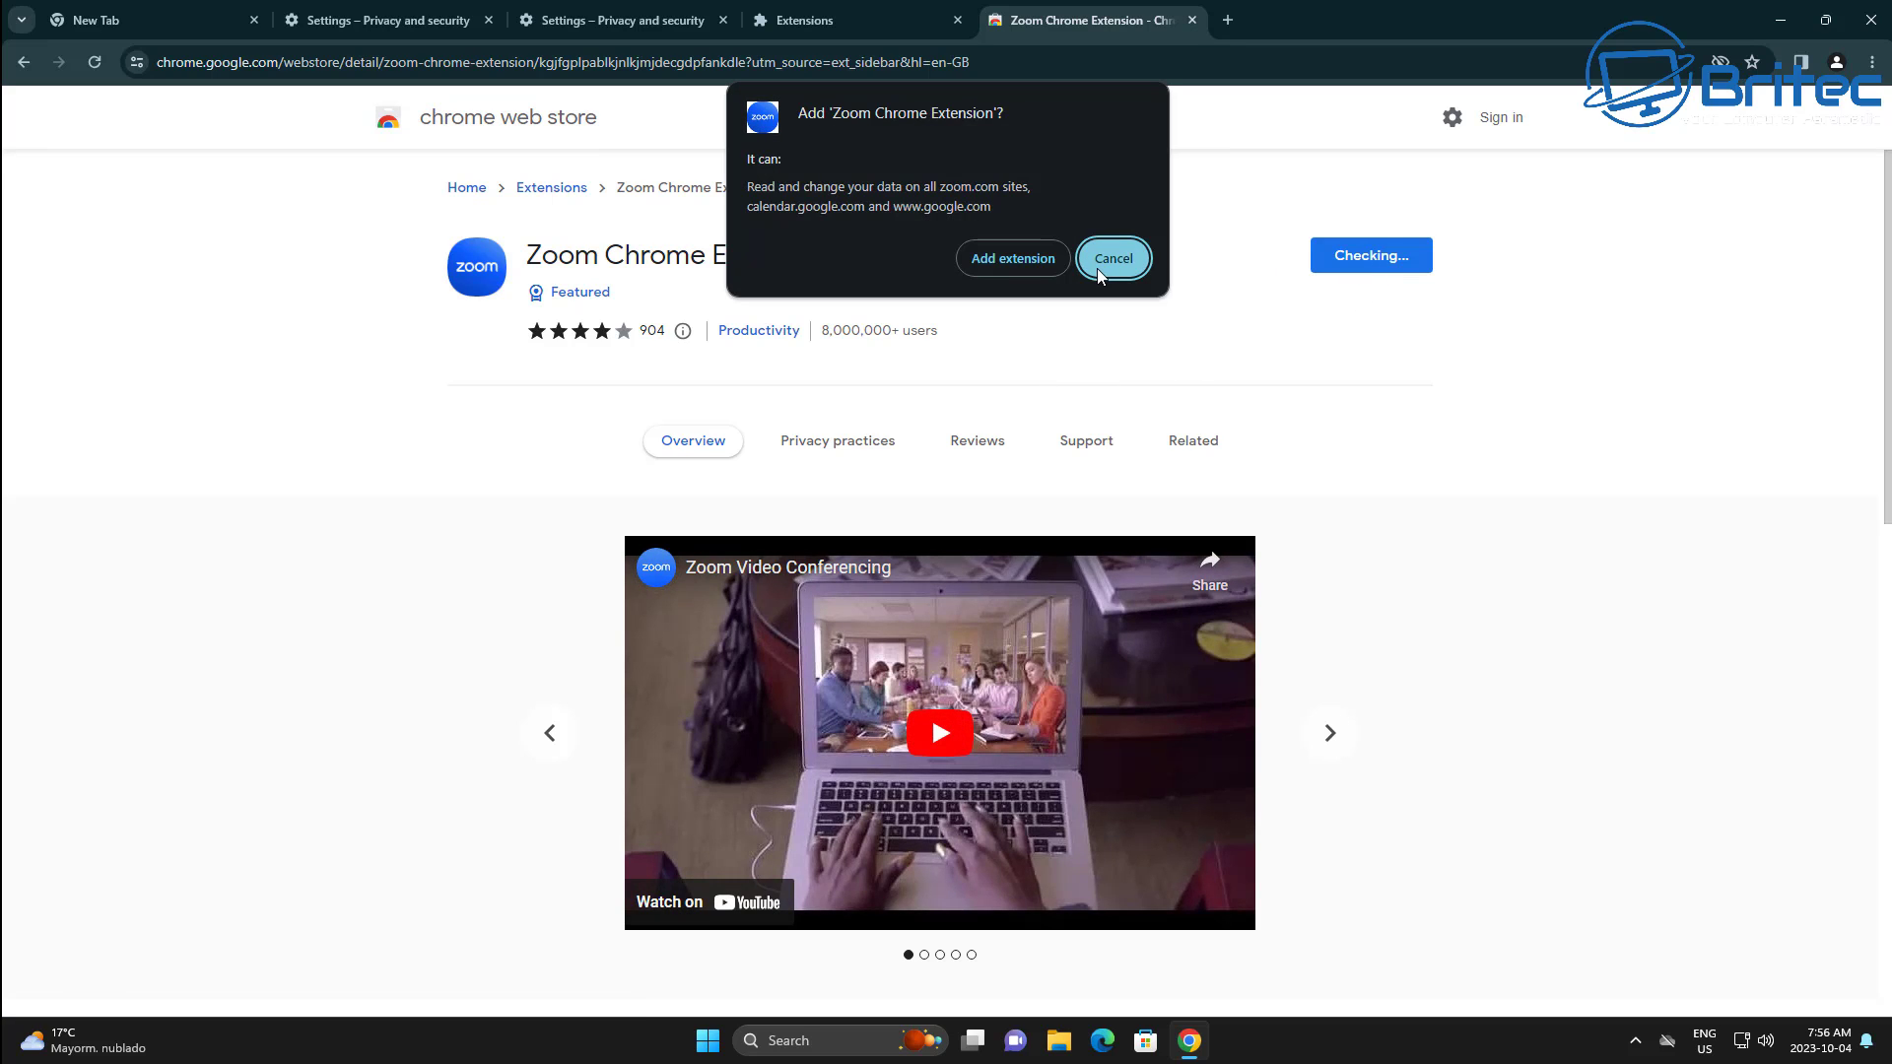
click(1032, 268)
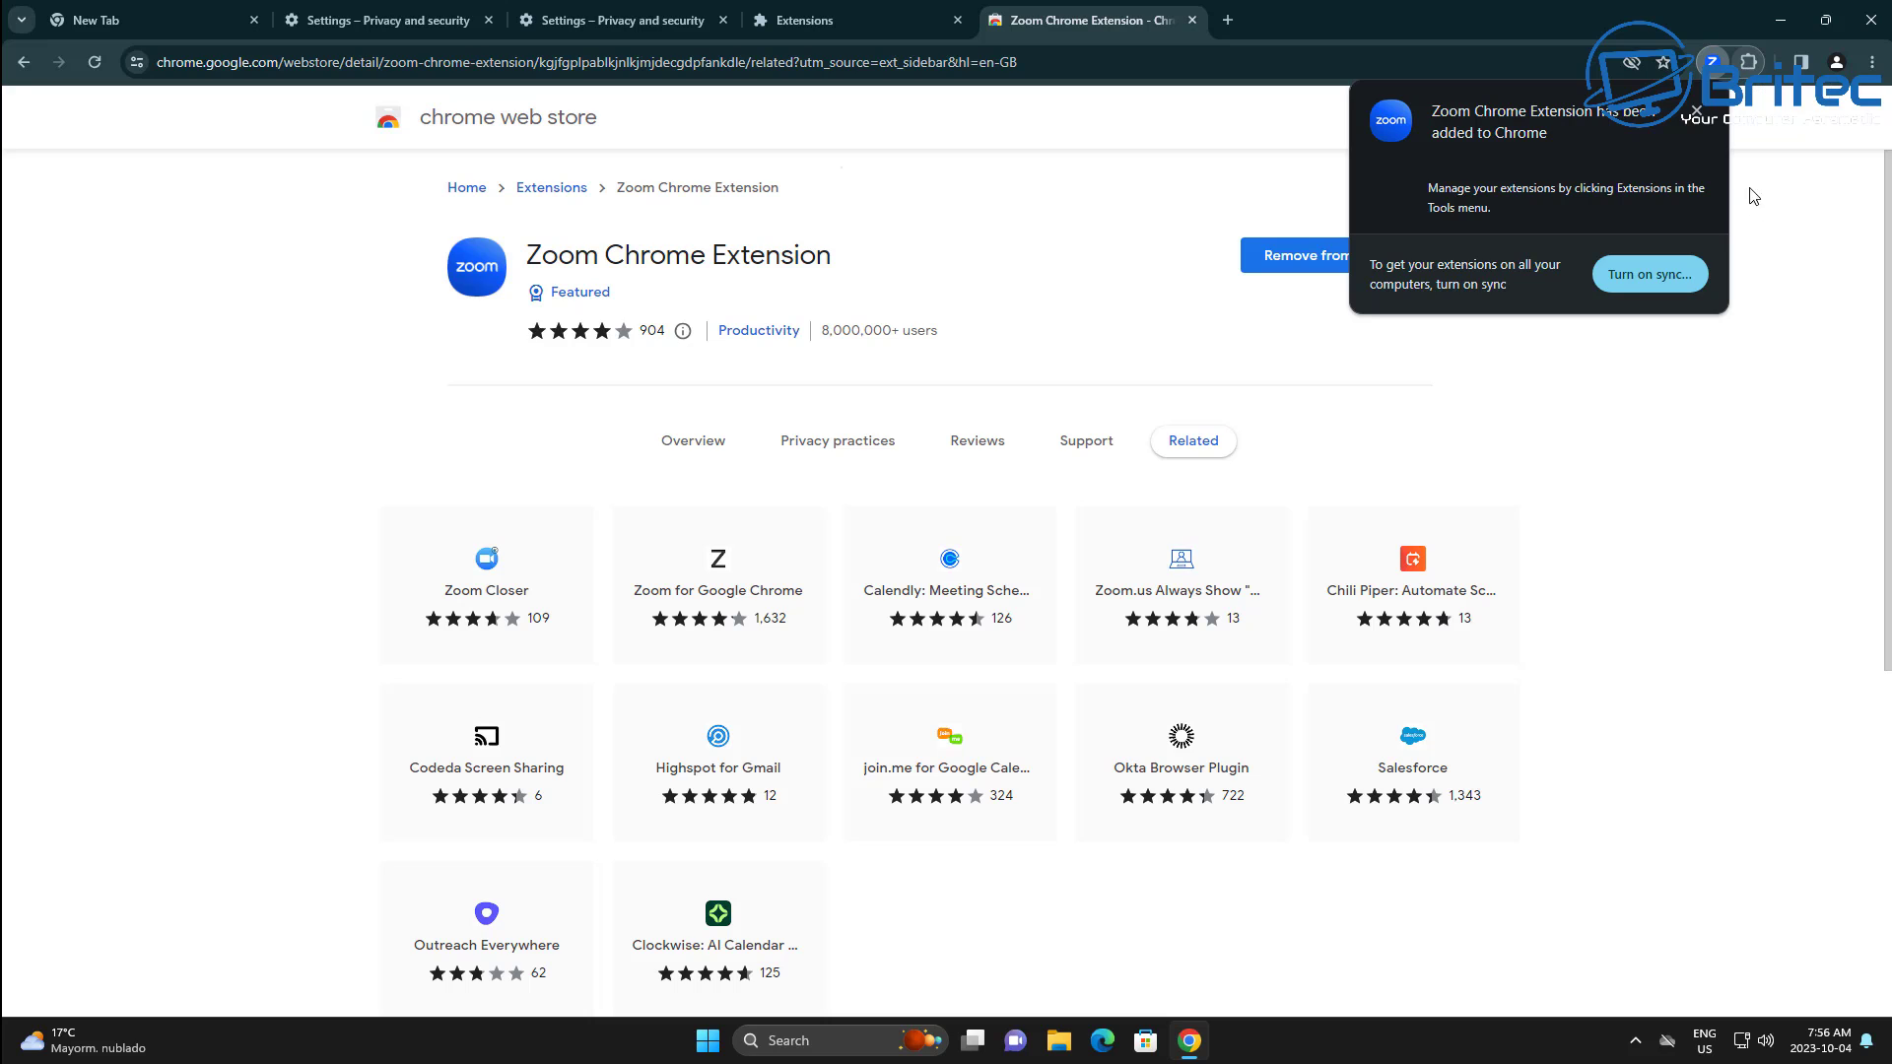
click(1749, 63)
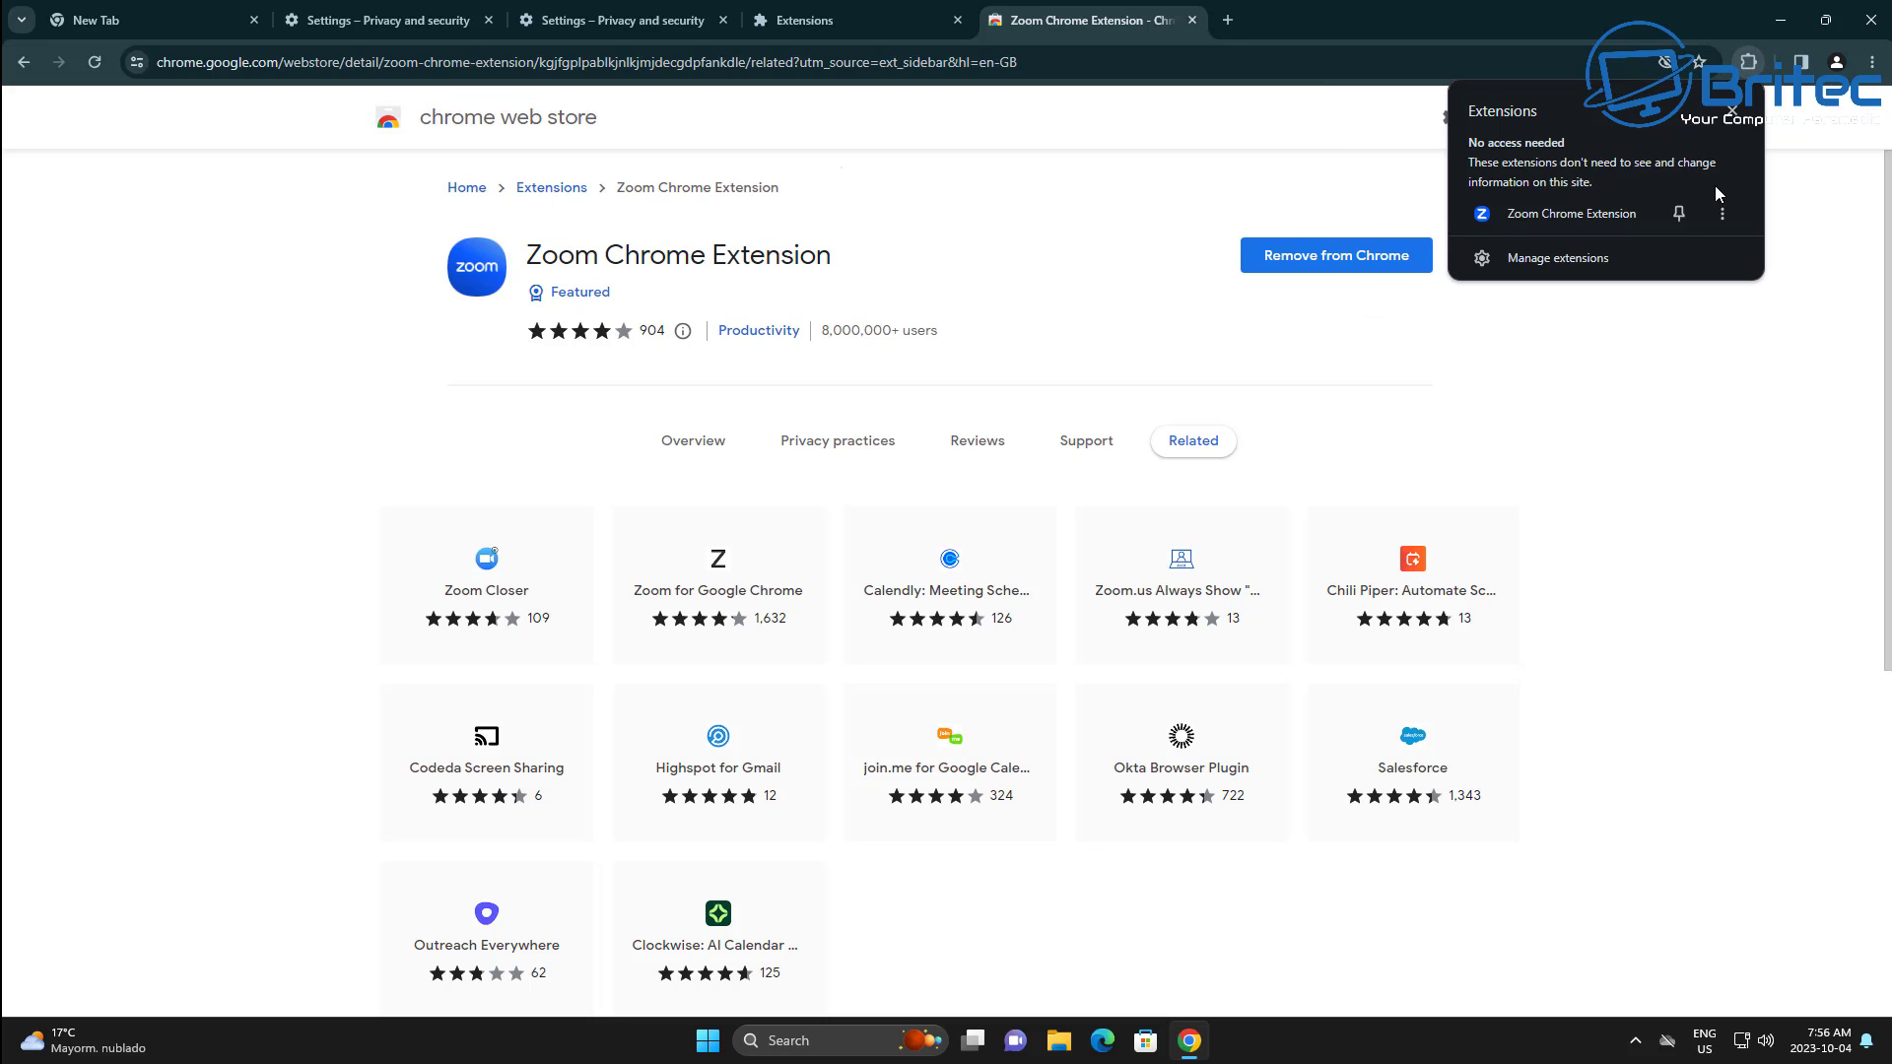
click(1712, 390)
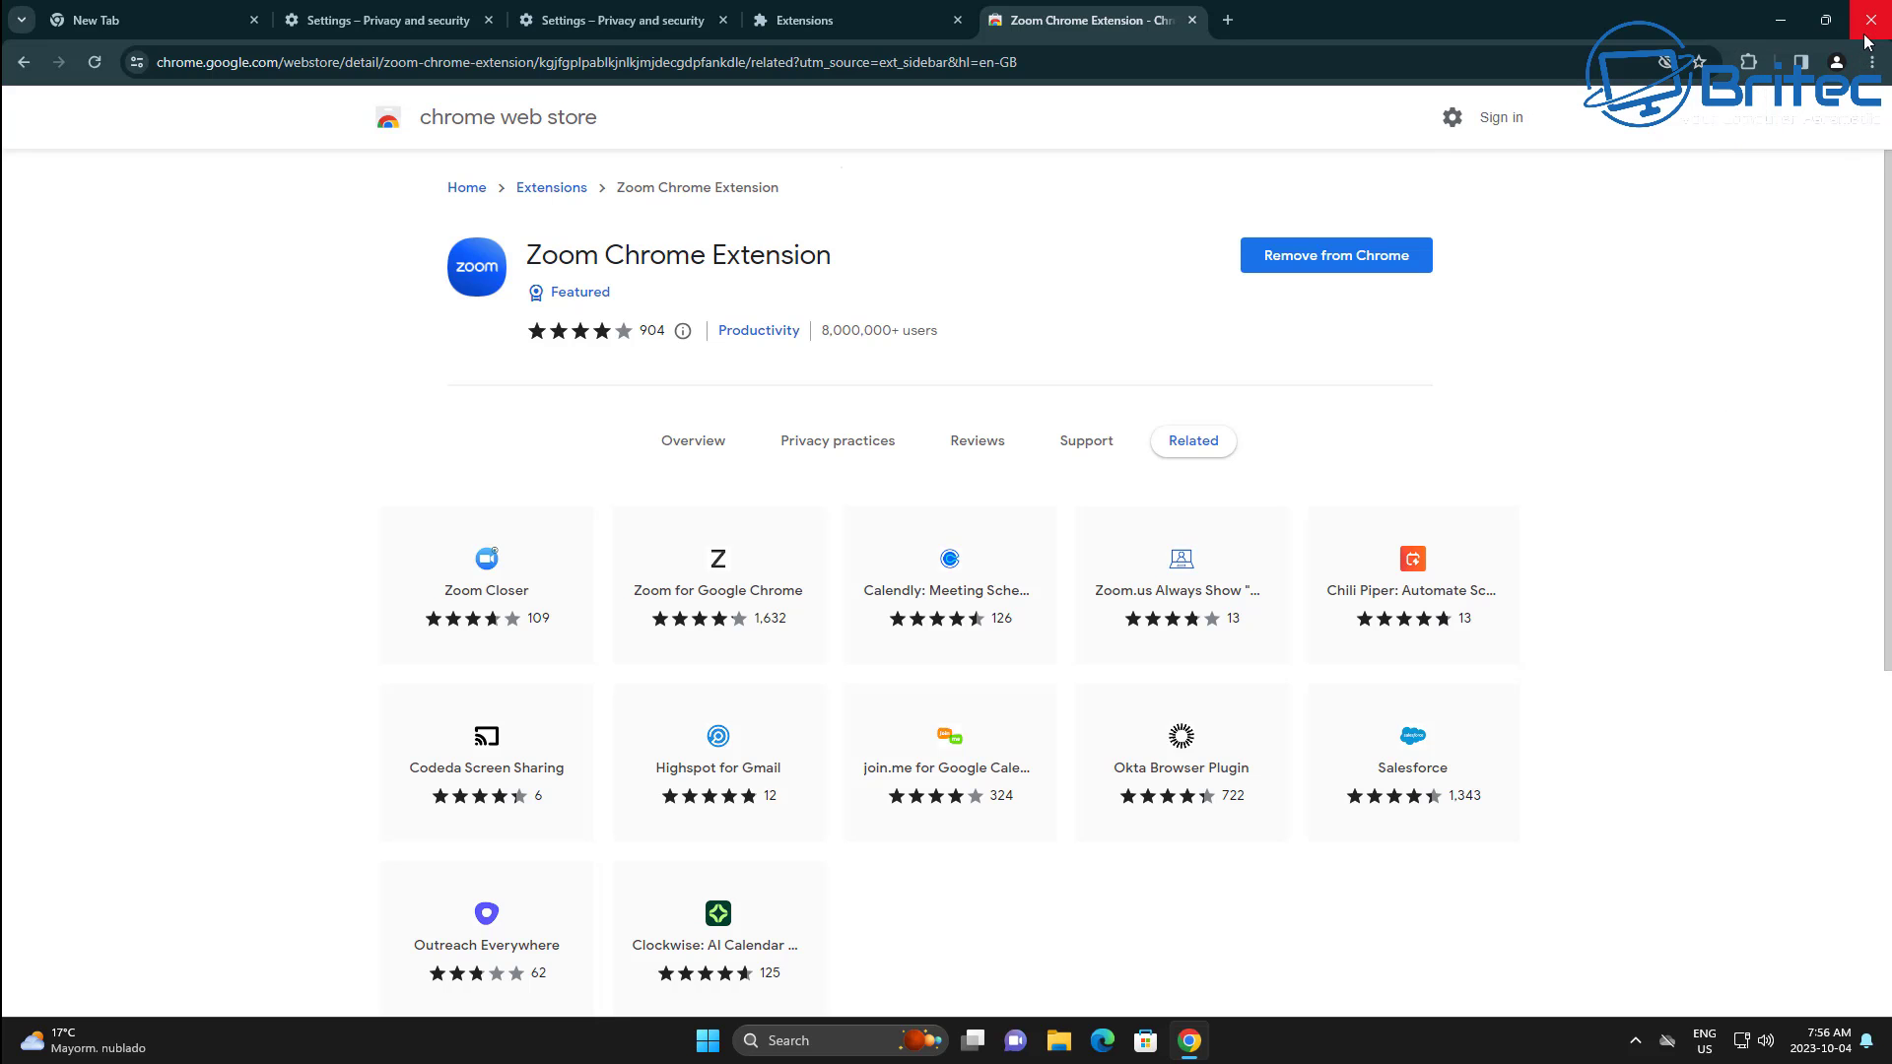
Open a new tab, check the Extensions menu, and dismiss the trending searches suggestions
click(1227, 21)
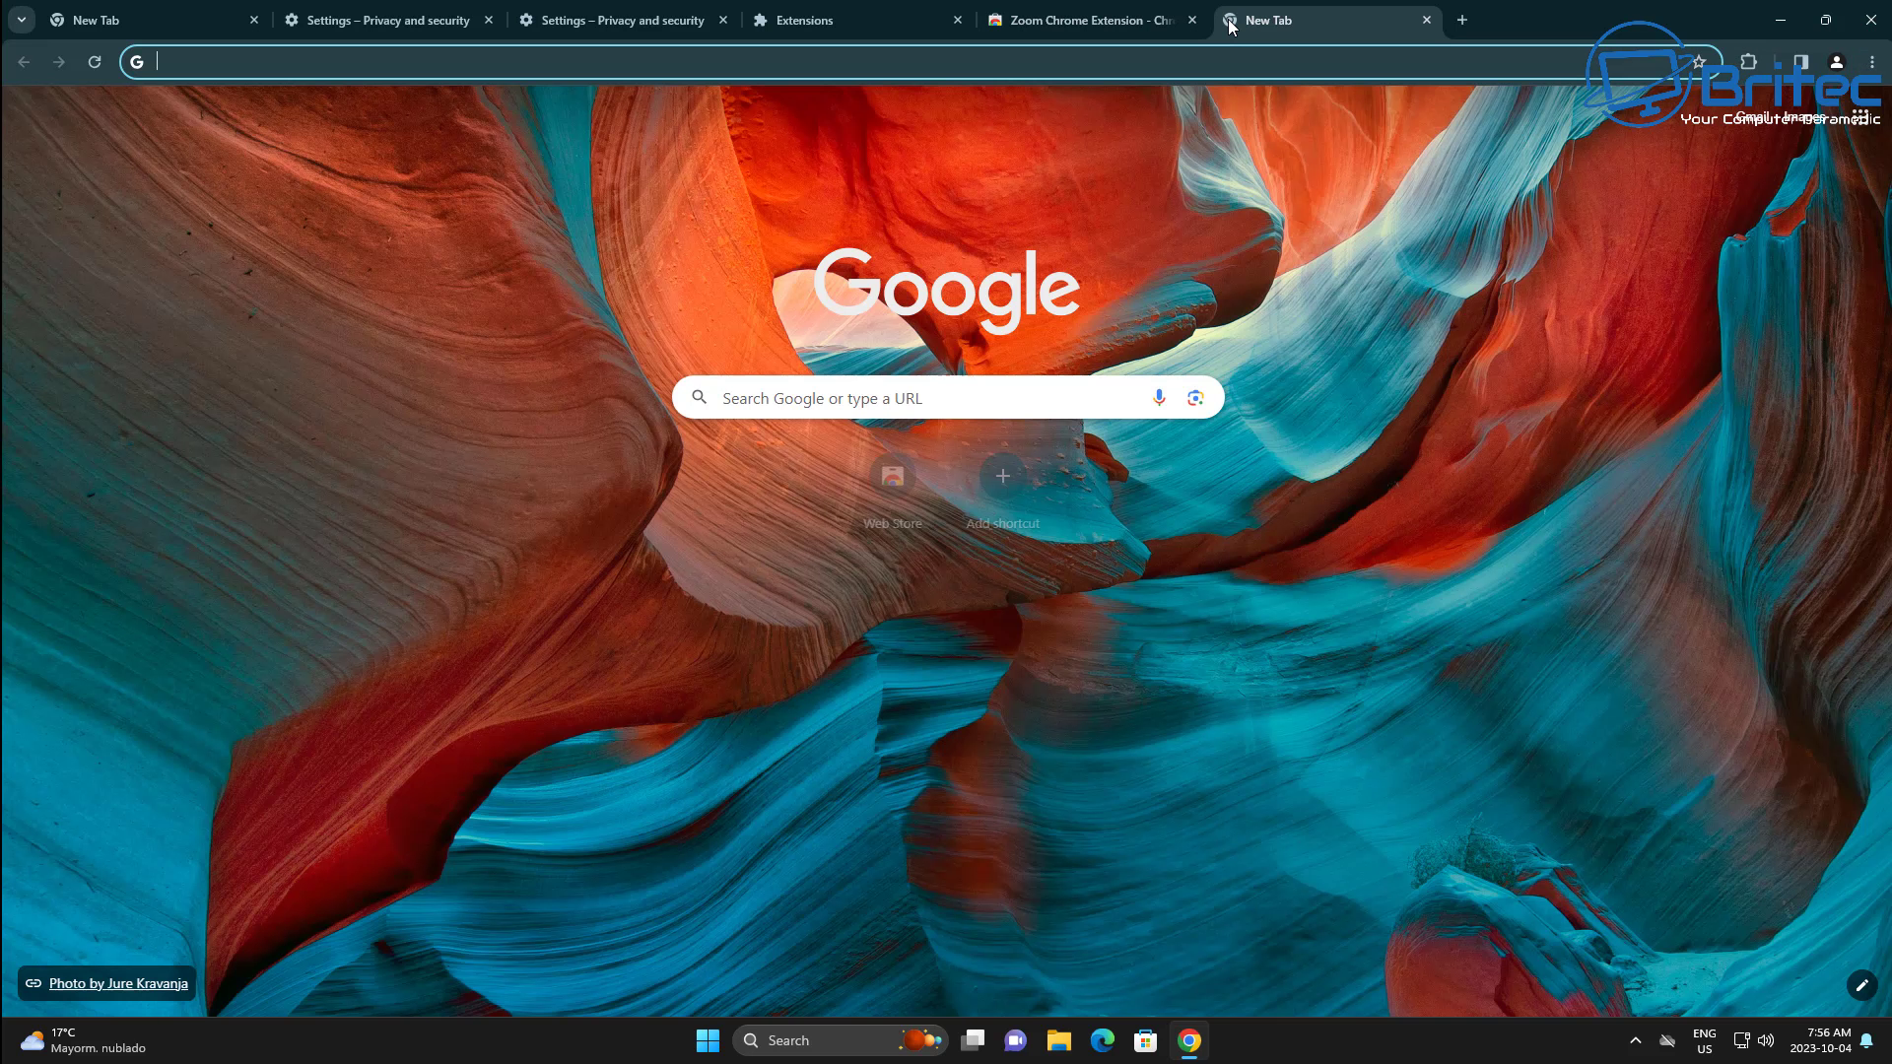
click(1752, 65)
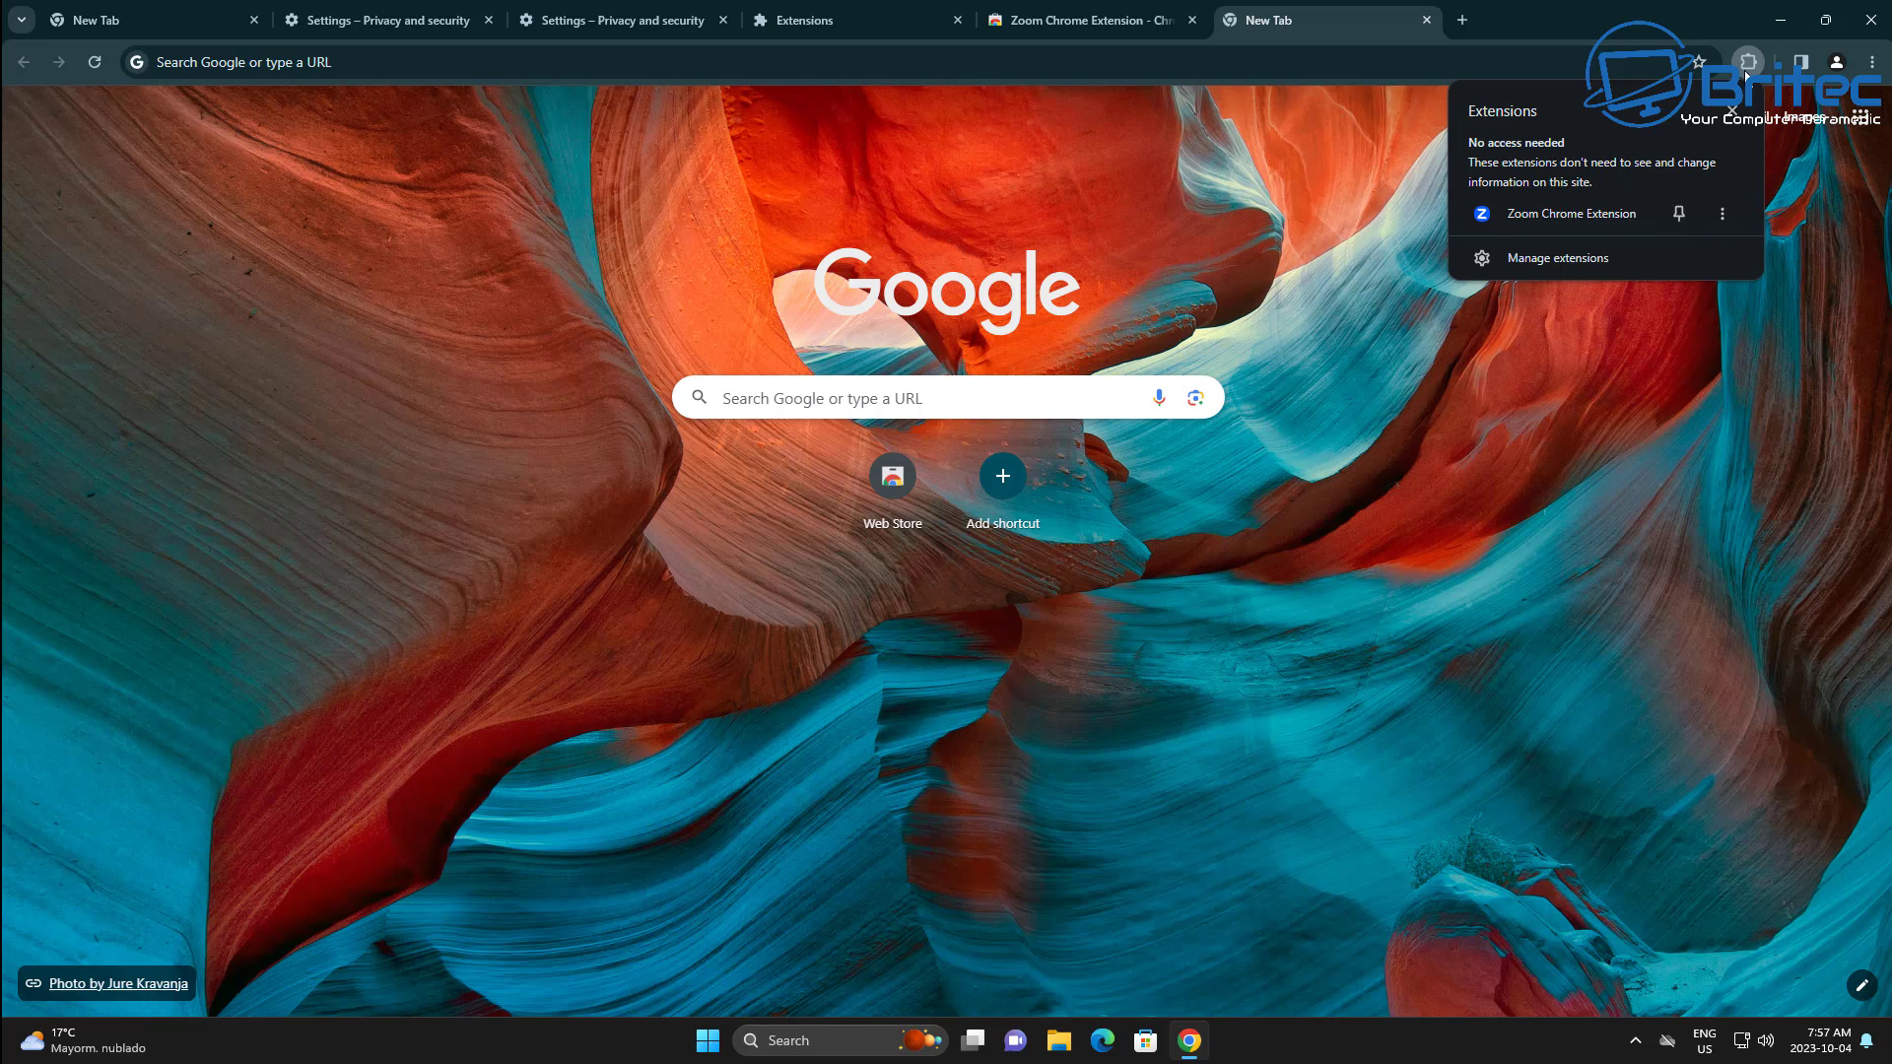
click(1651, 68)
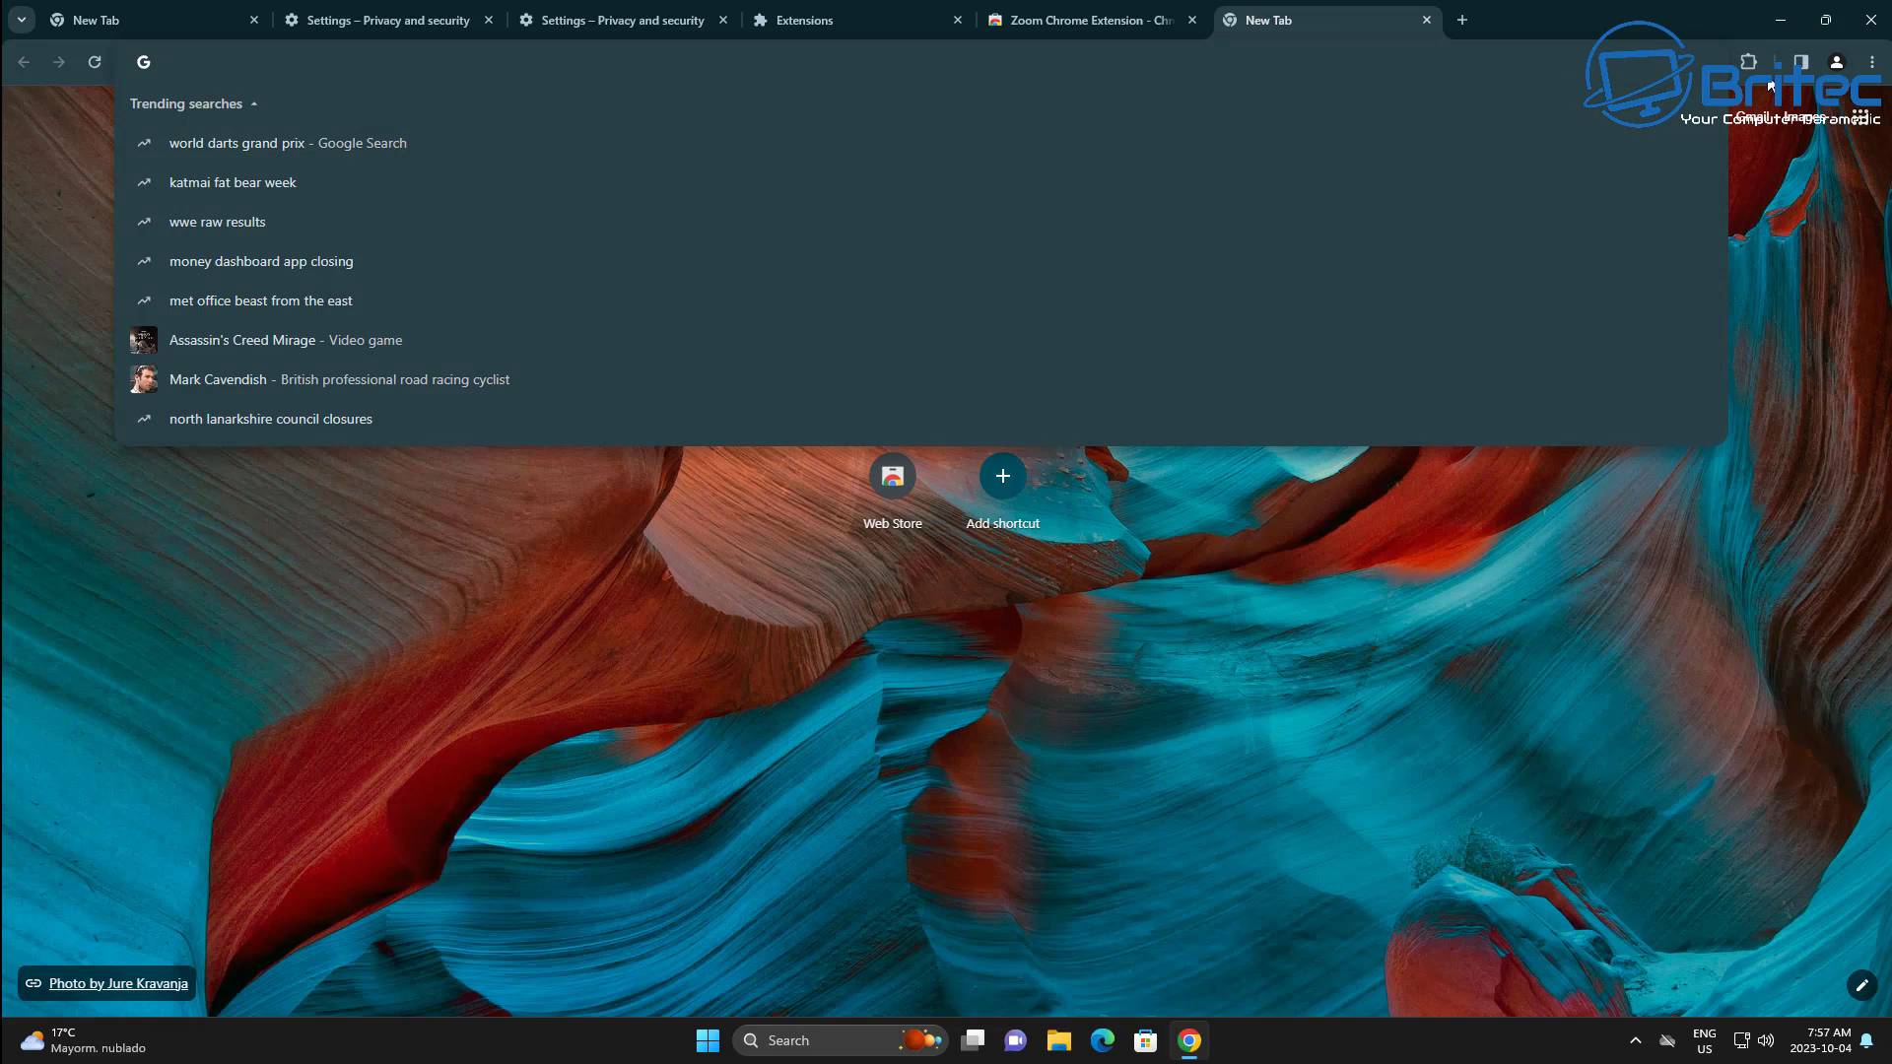
click(1805, 415)
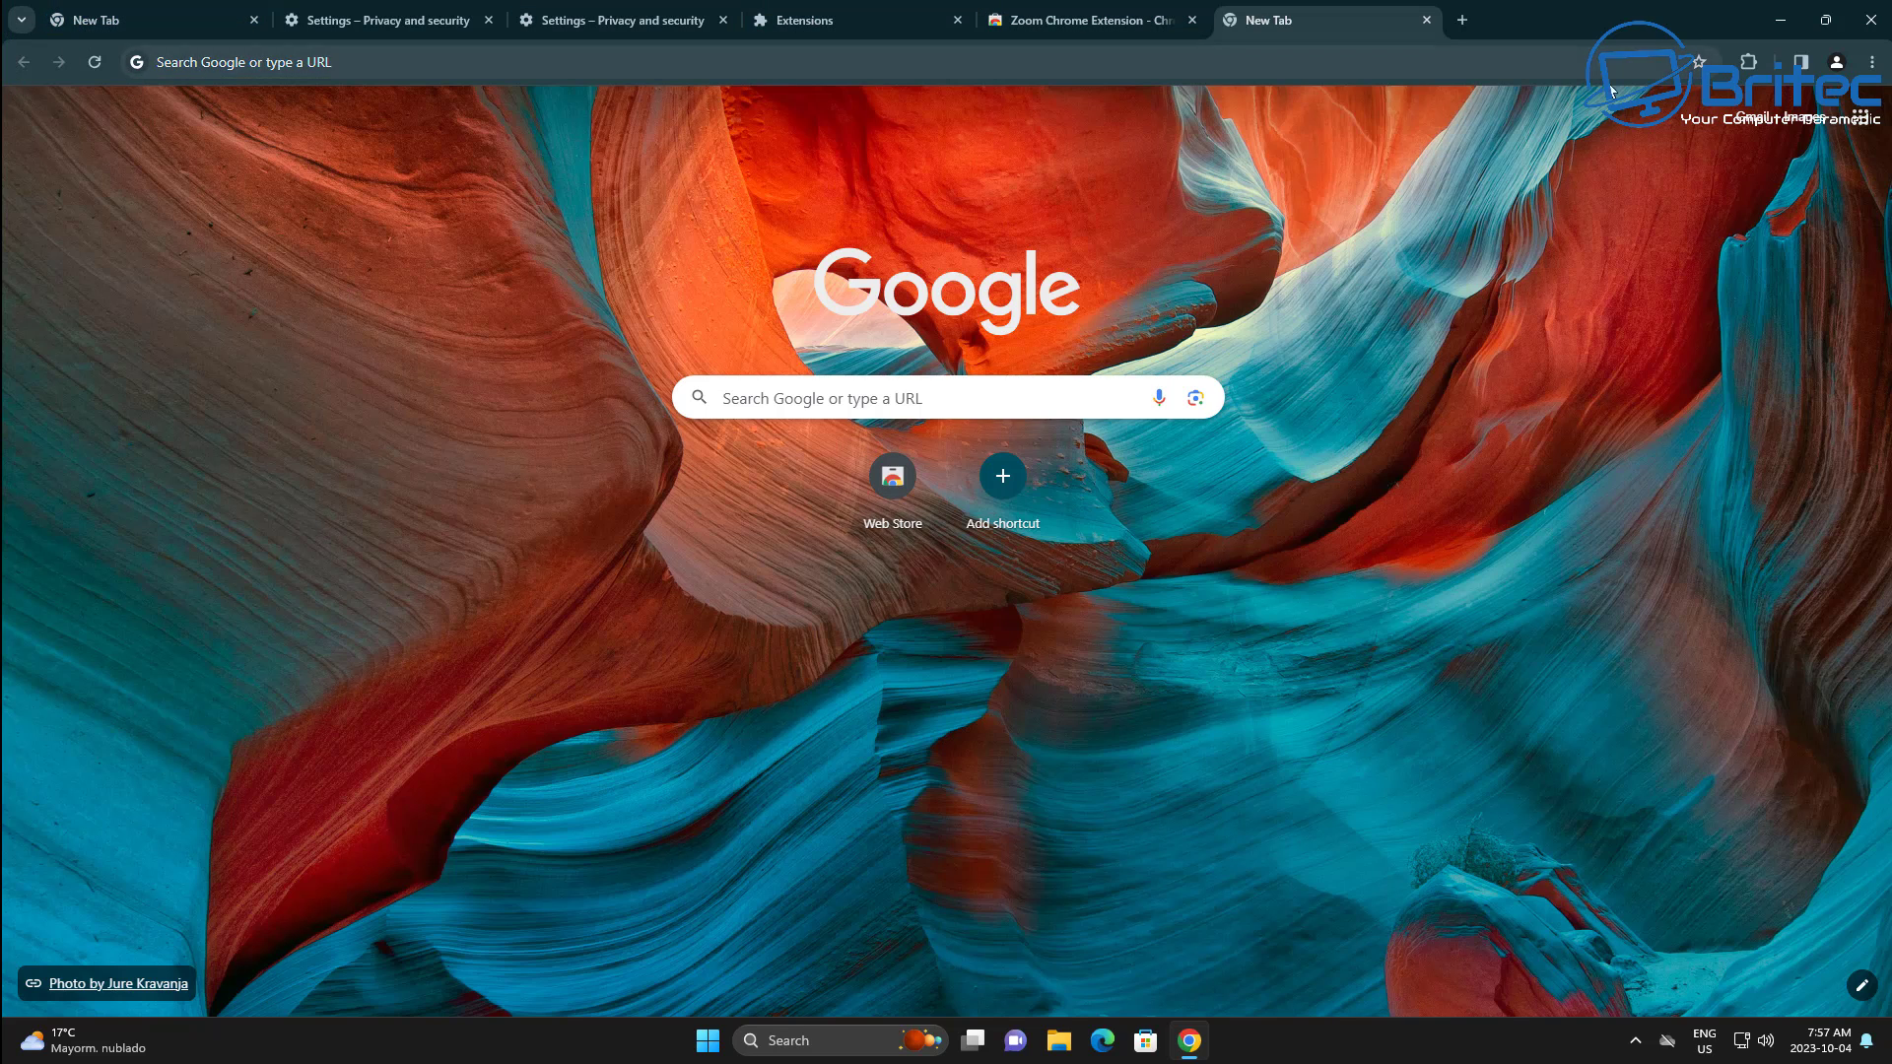
Close the Zoom store, Extensions and both privacy settings tabs, then open Tab Search
click(1193, 19)
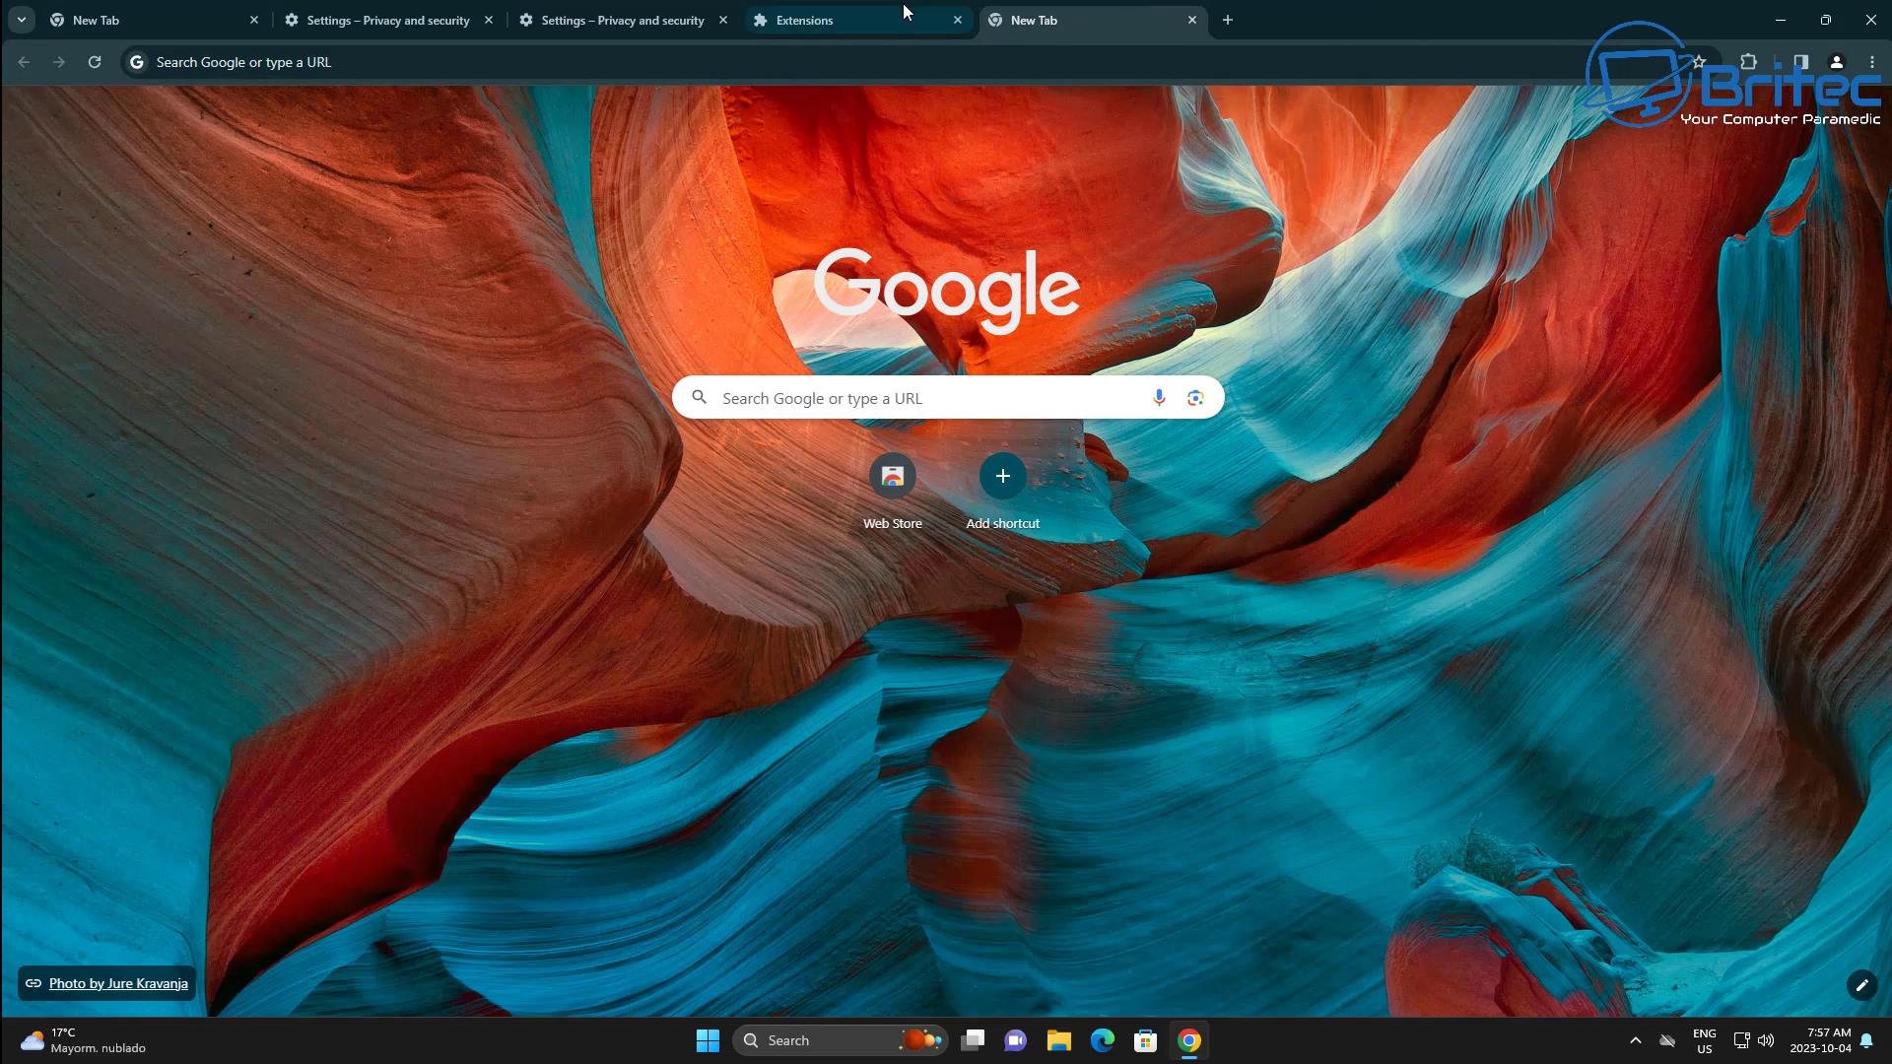
click(957, 20)
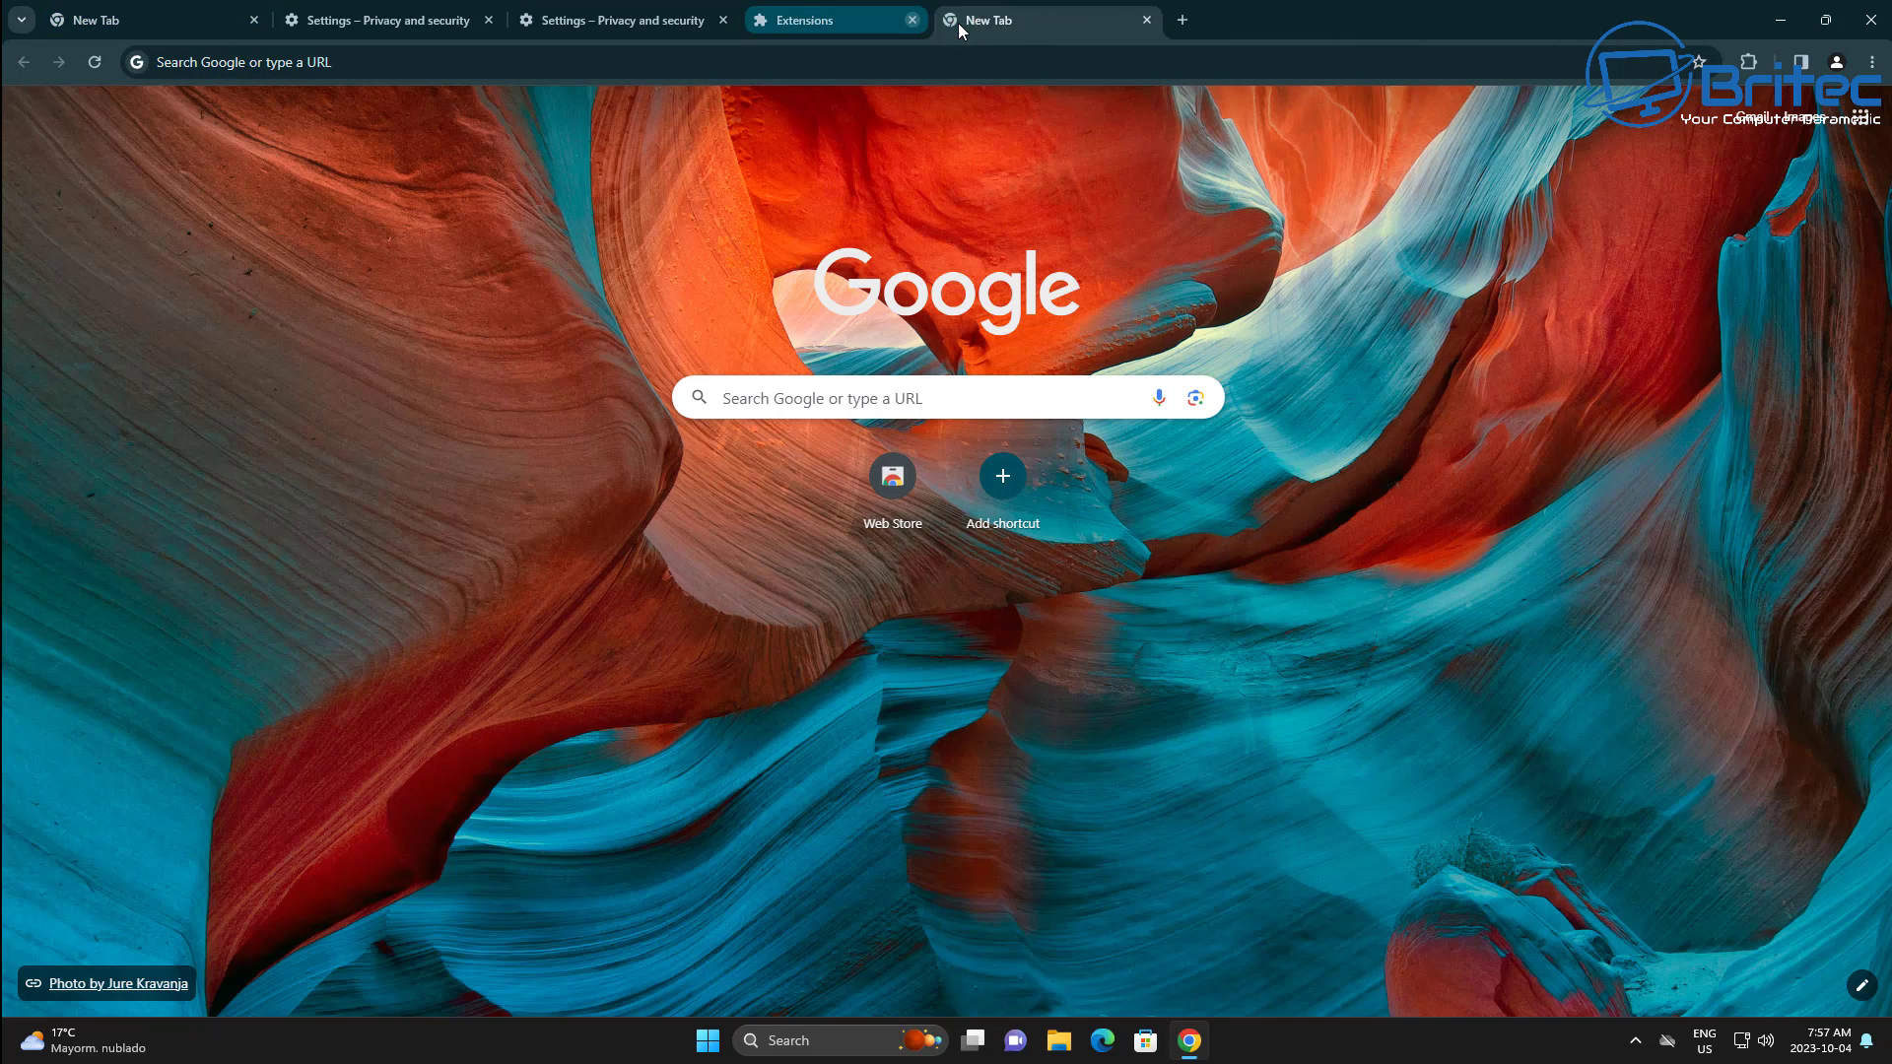
click(723, 19)
click(496, 25)
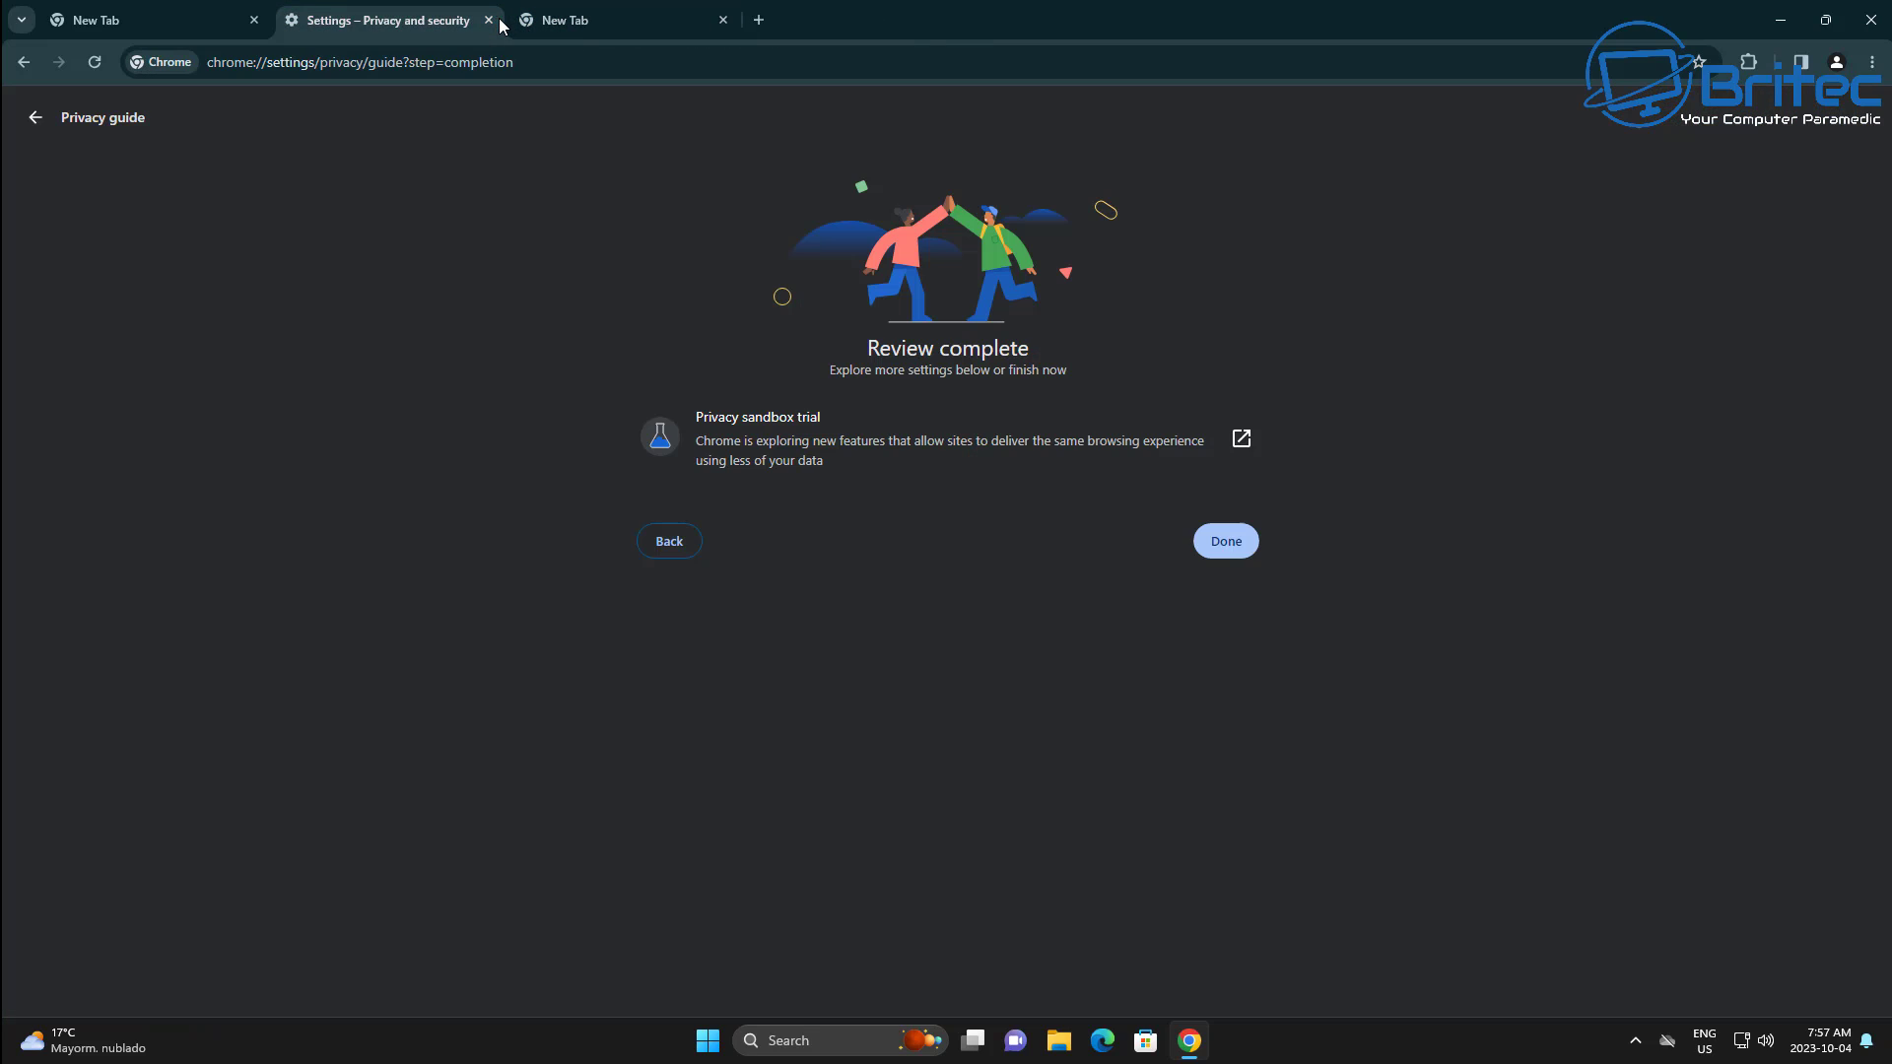
click(490, 20)
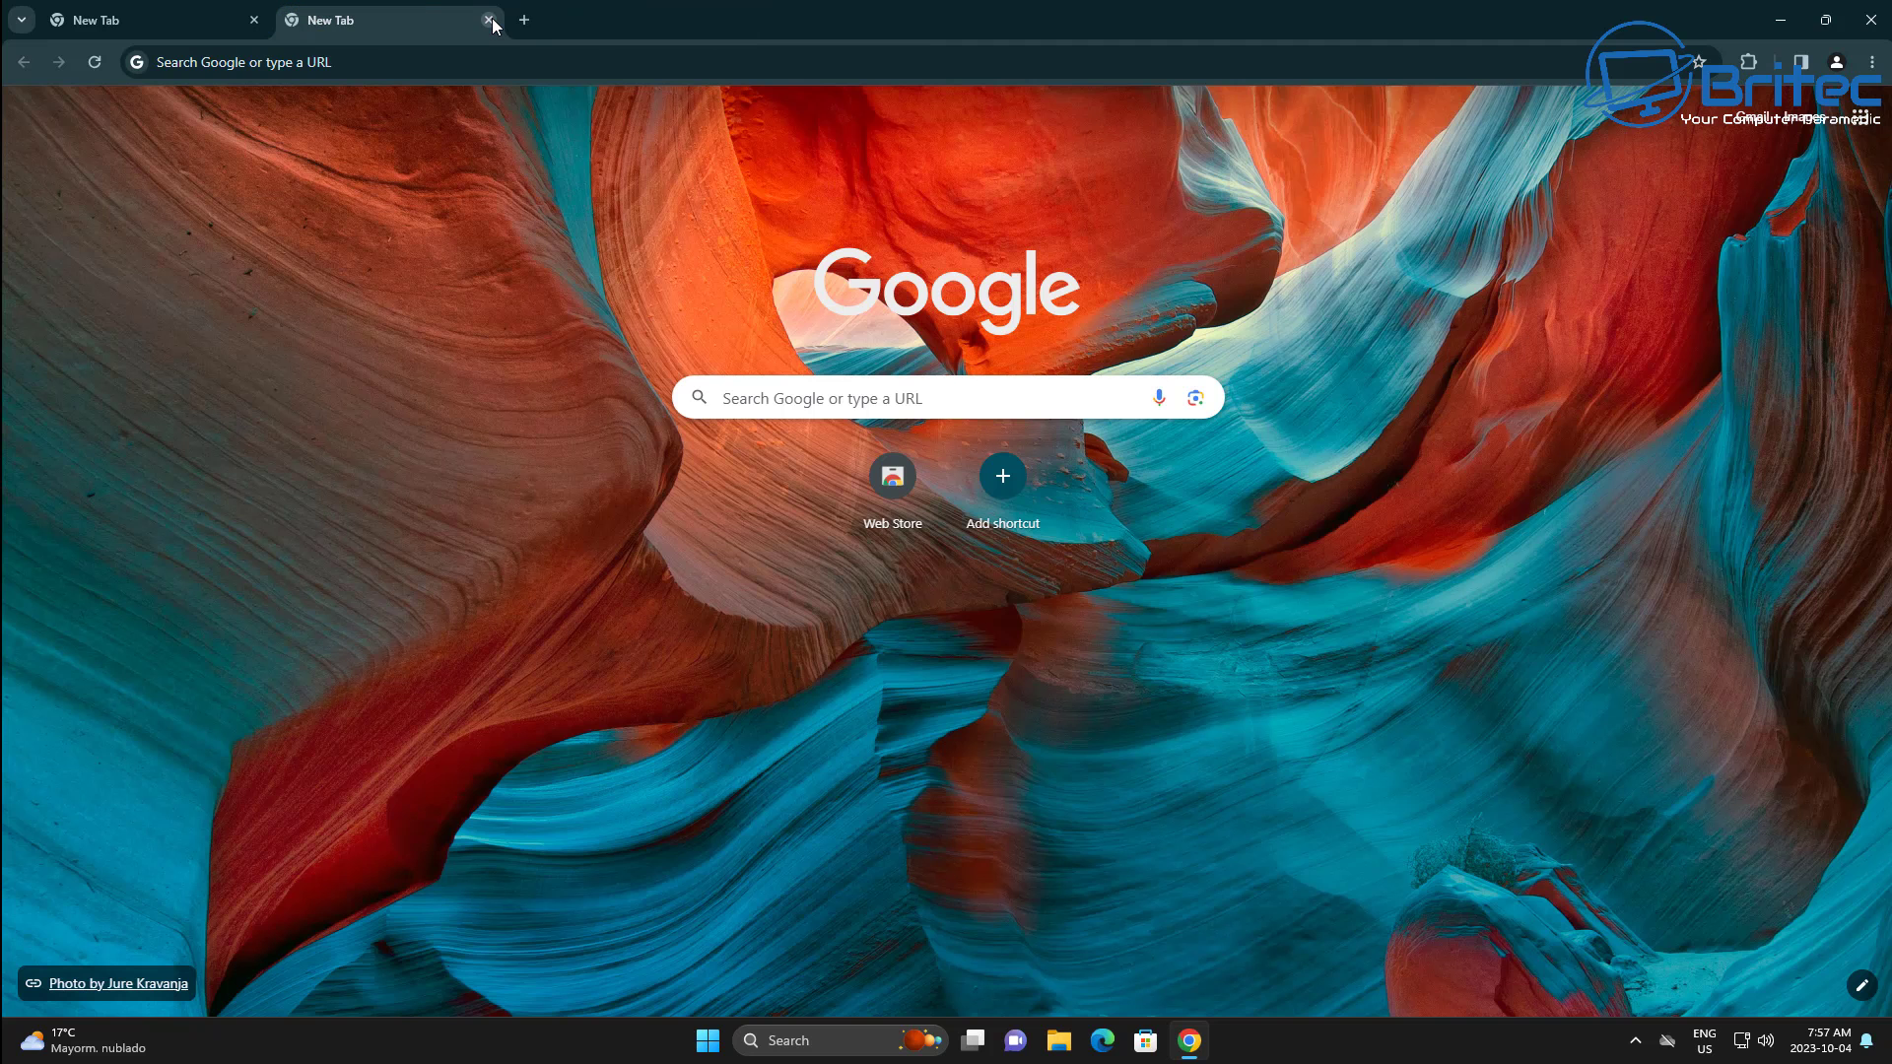
click(138, 27)
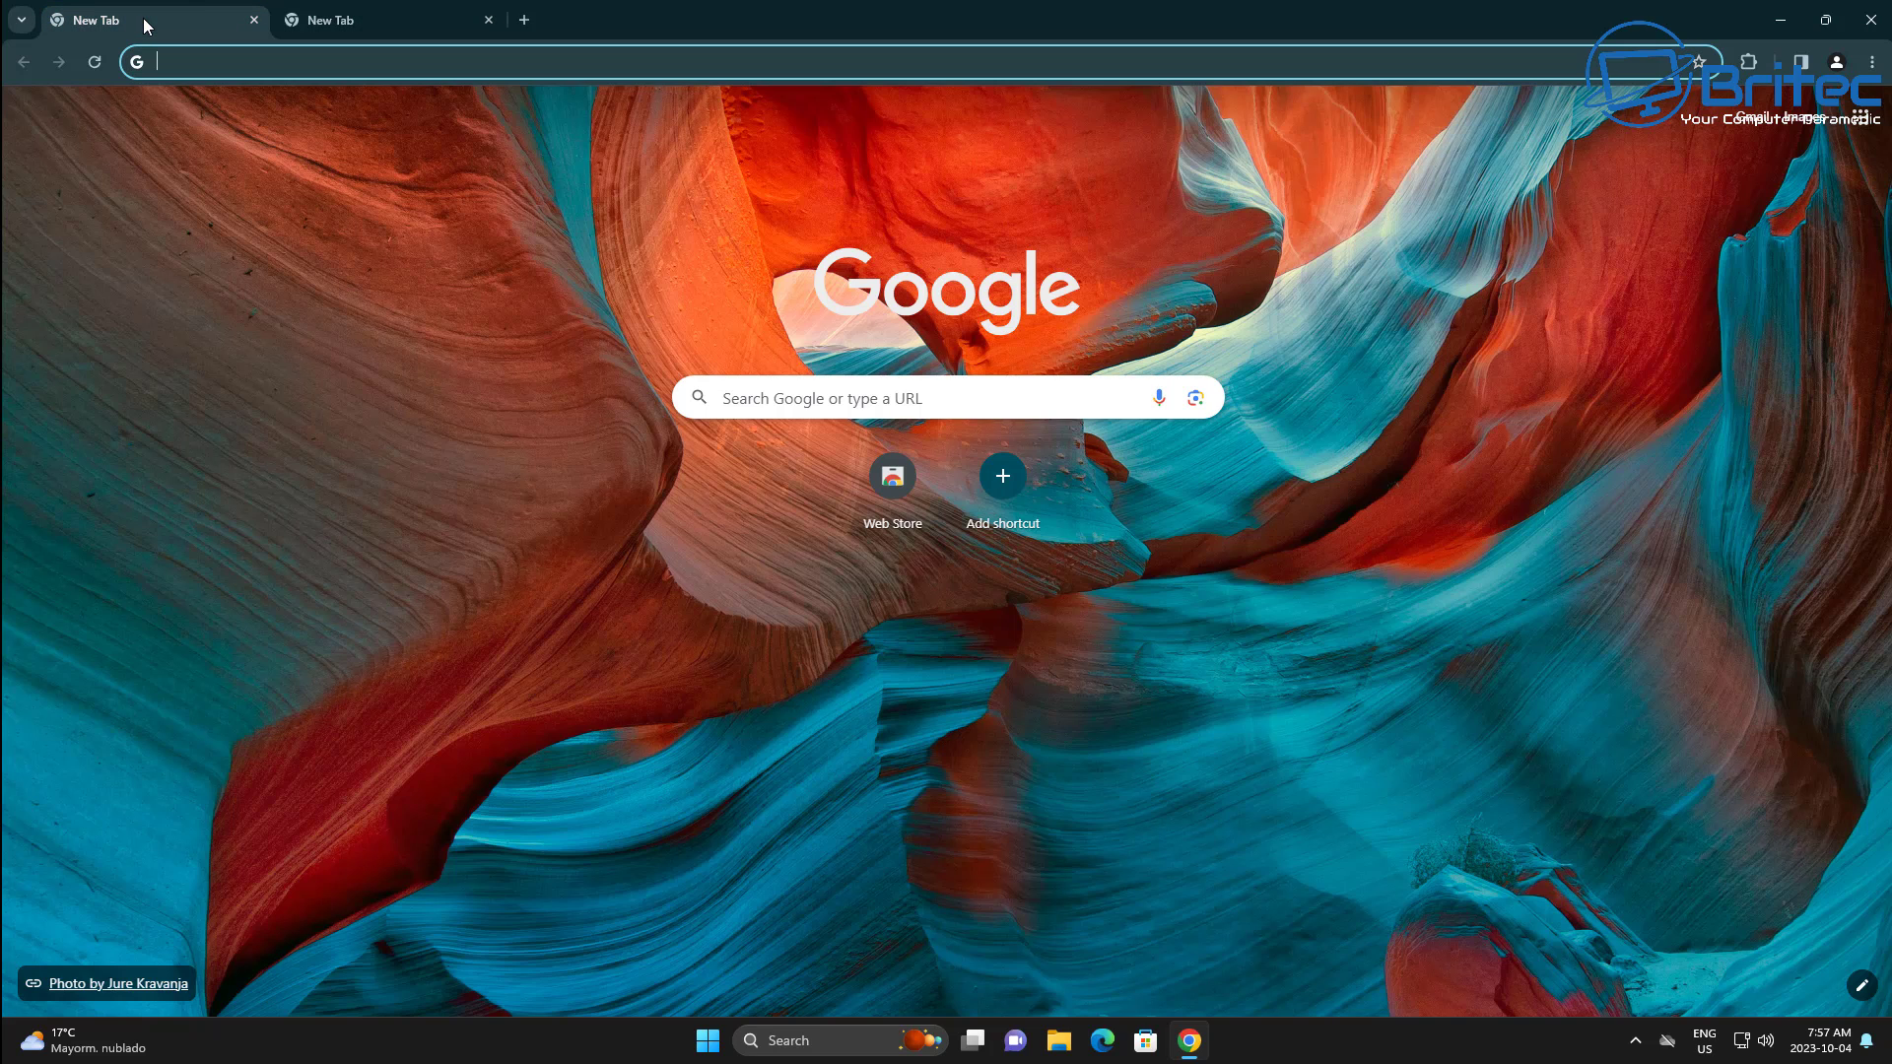
click(395, 20)
click(18, 24)
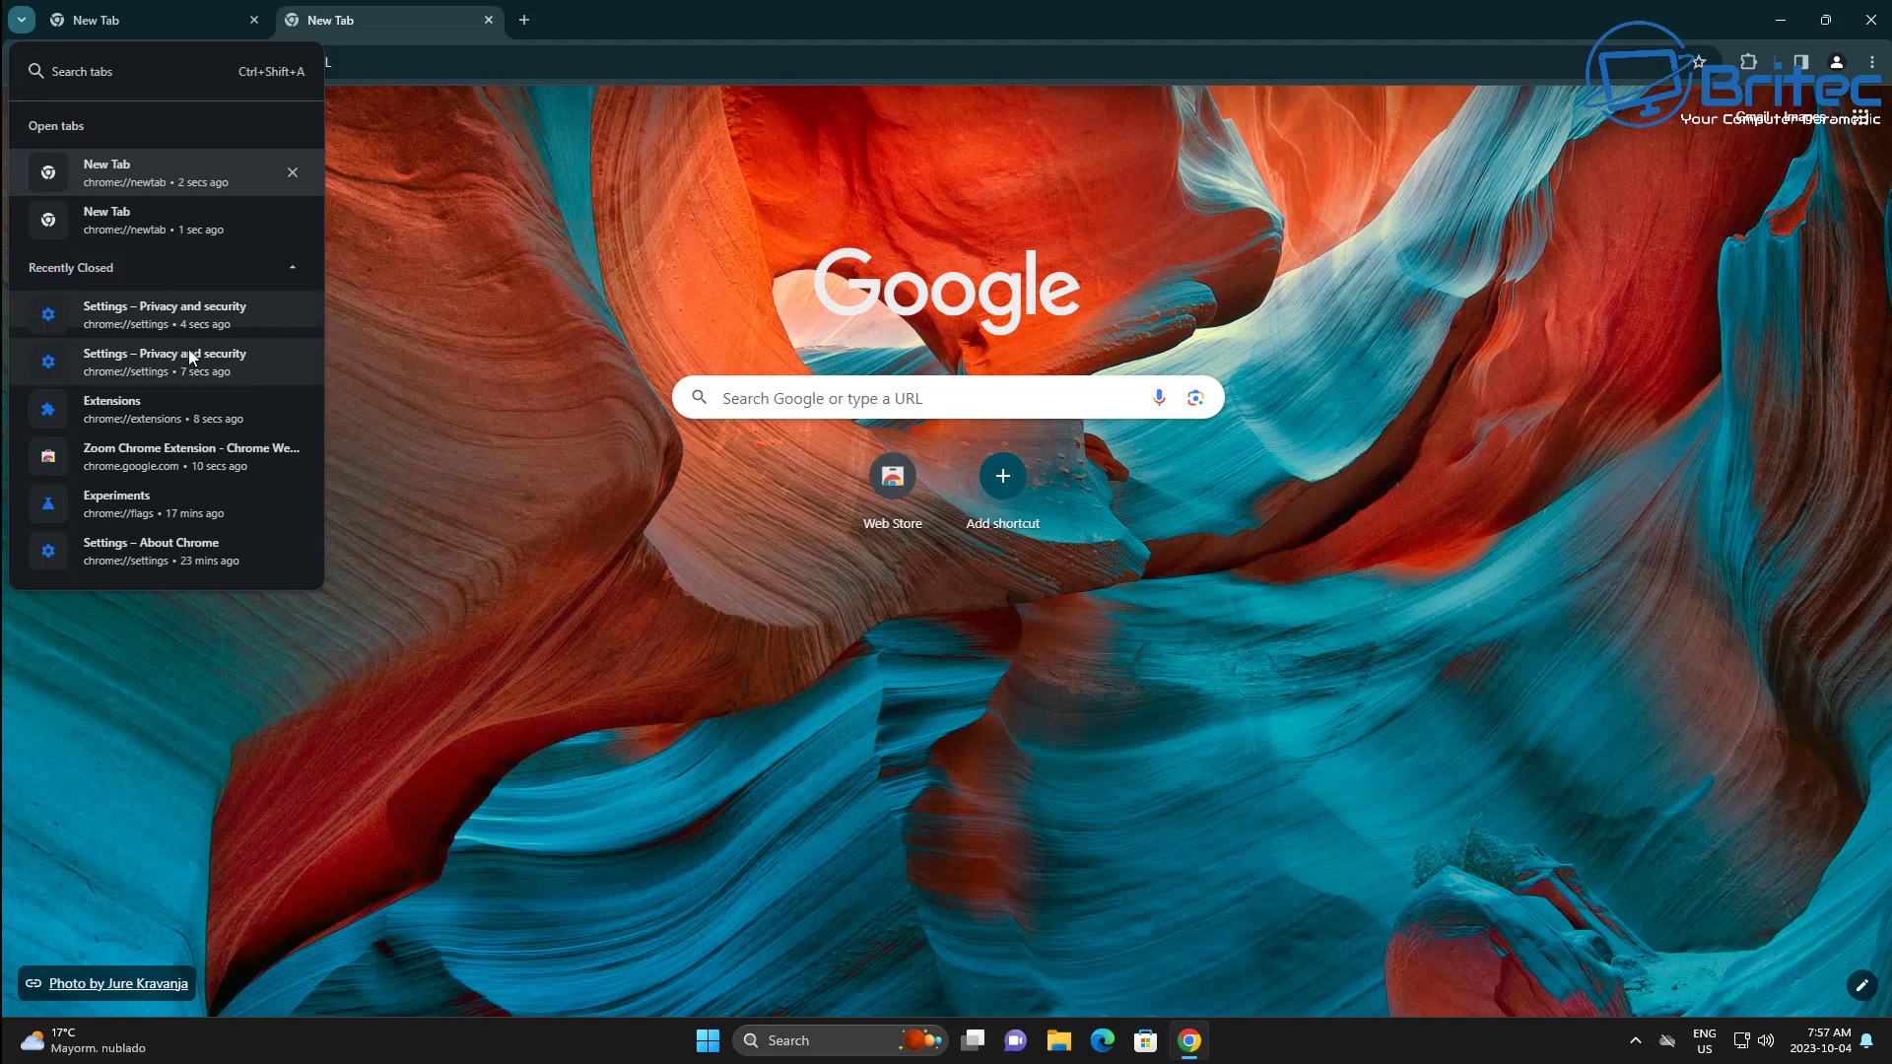
Reopen the Experiments page, keep Chrome Refresh 2023 Enabled, and add another New Tab
click(217, 506)
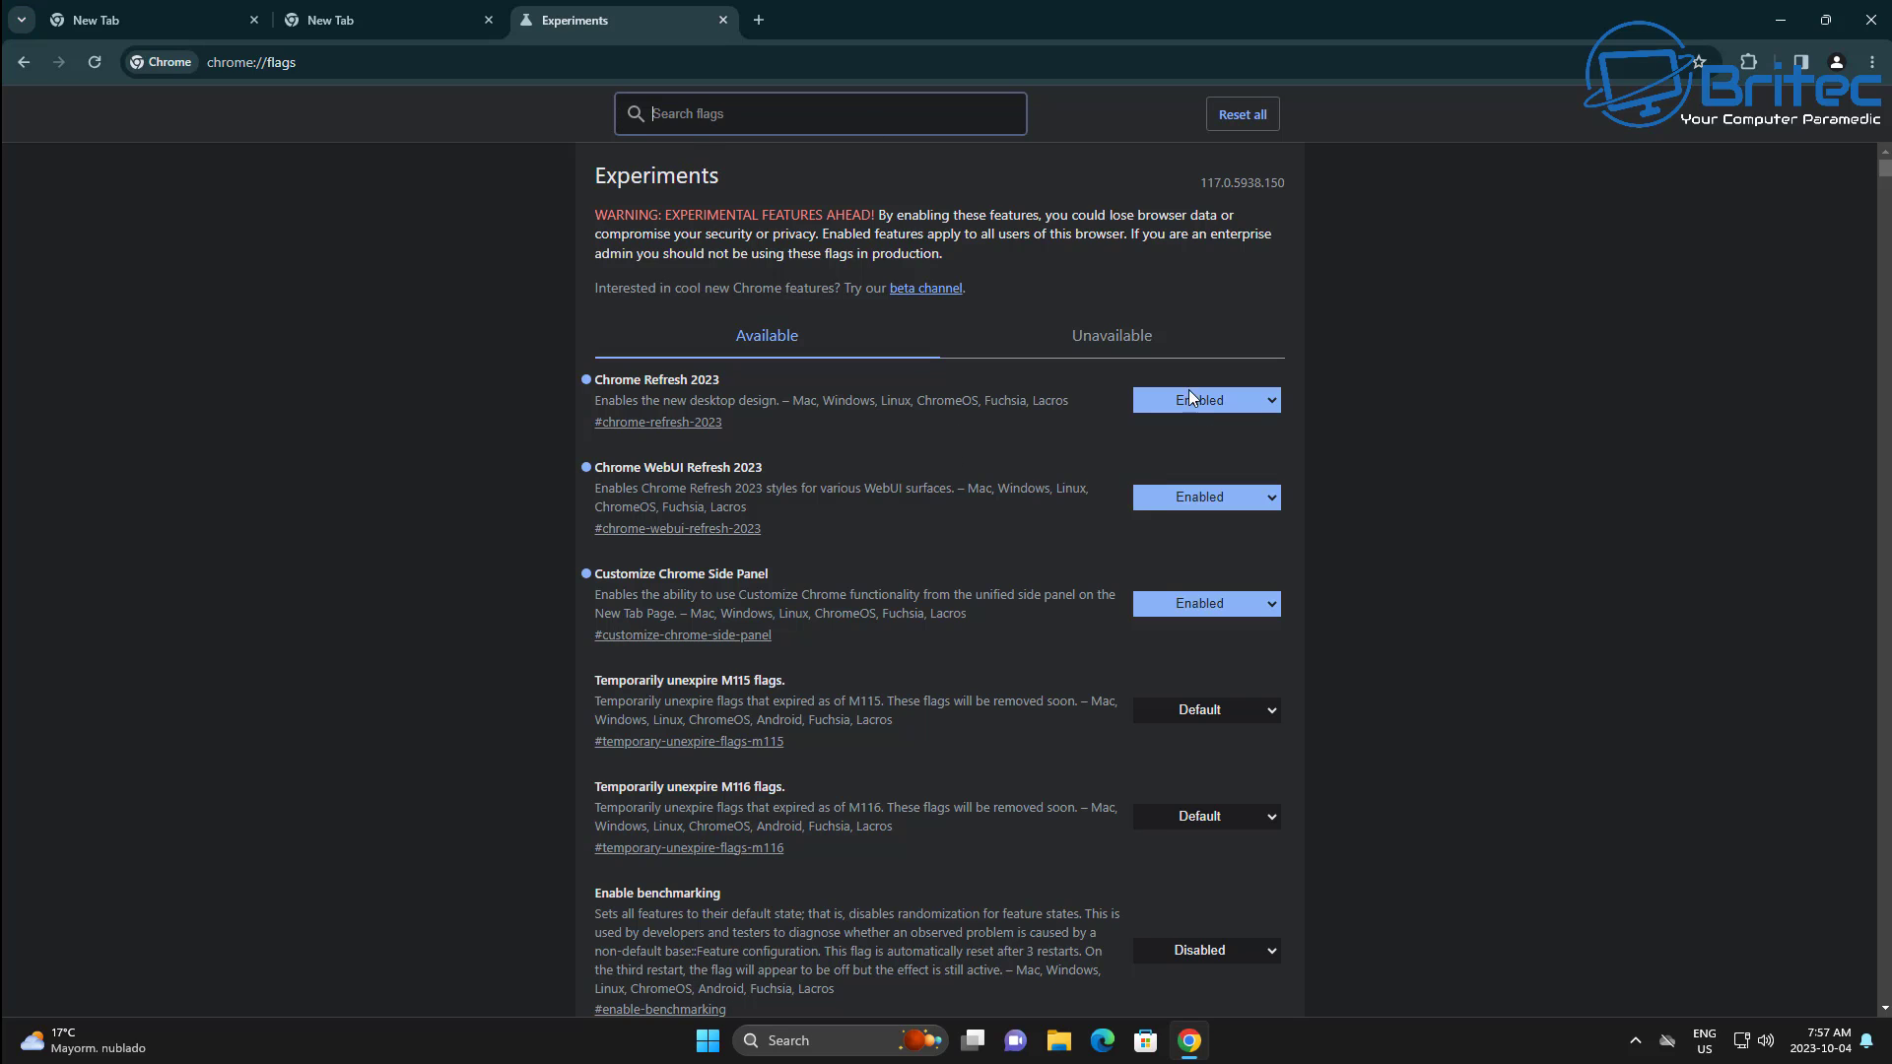
click(1271, 402)
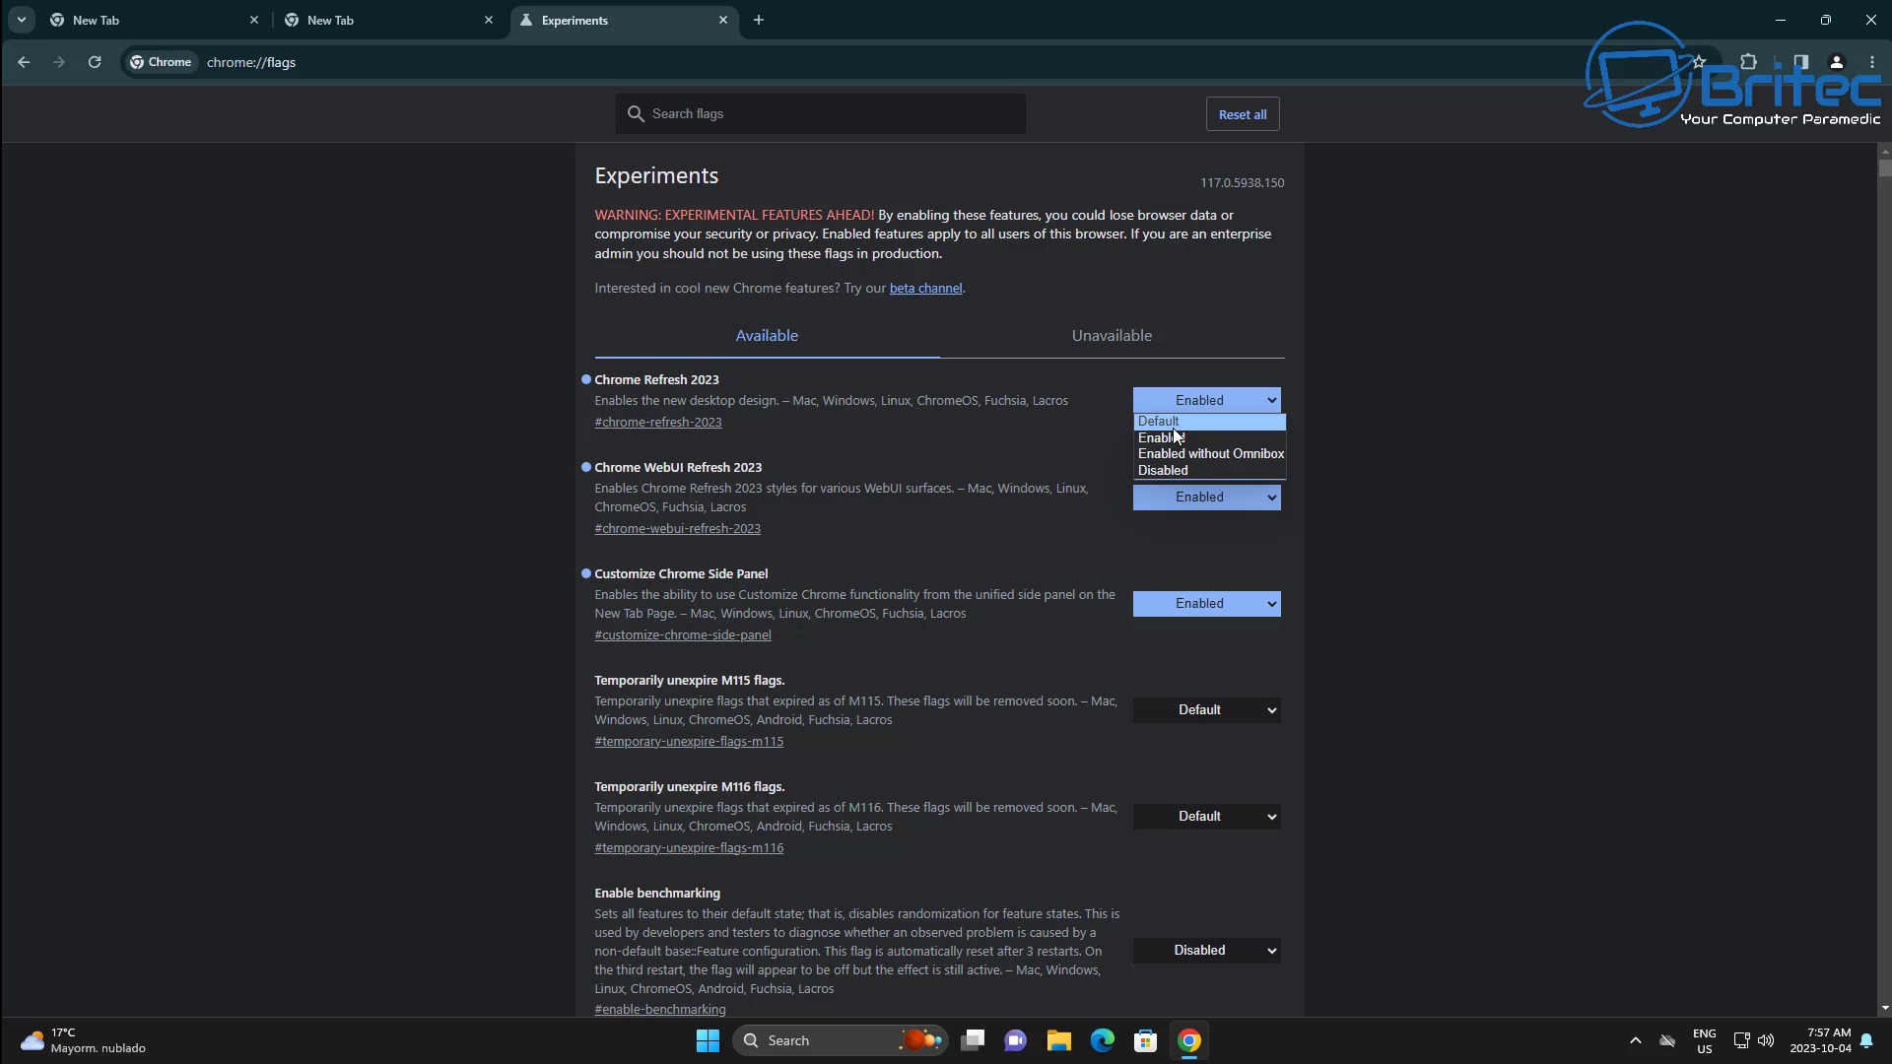
click(1420, 430)
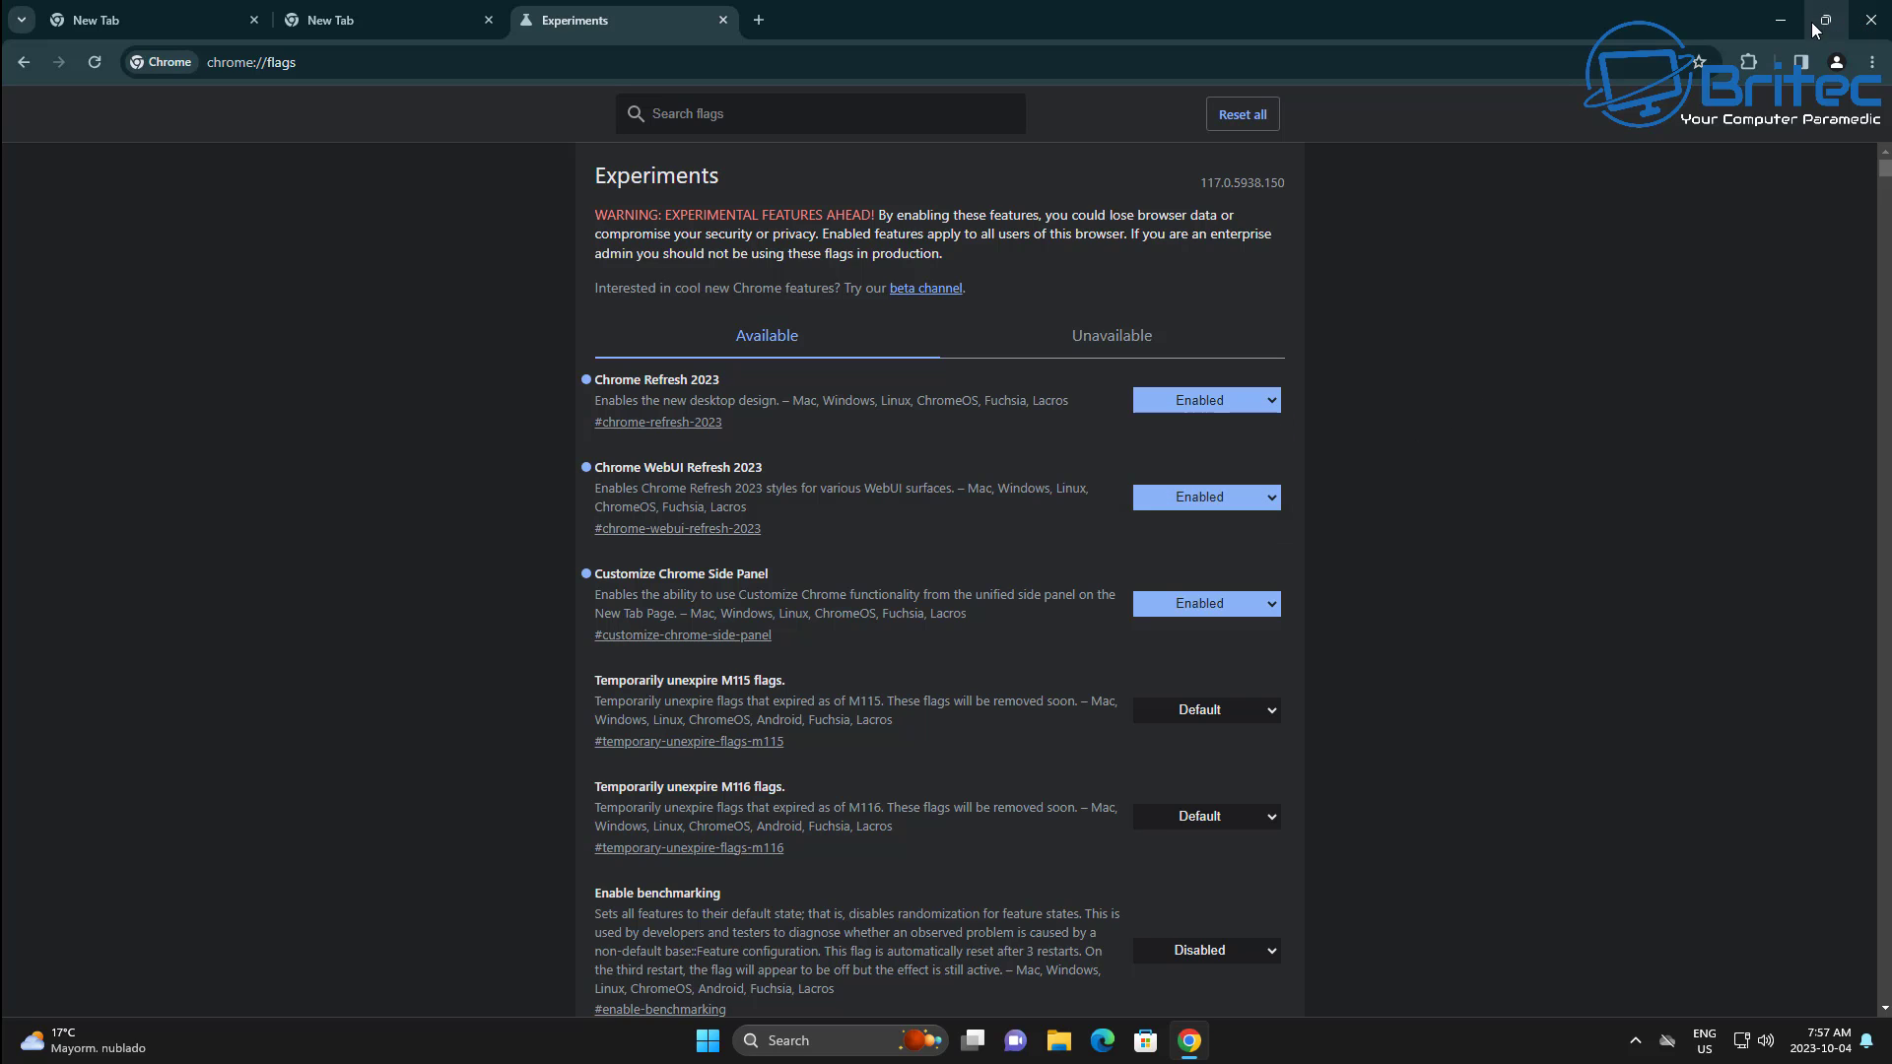
click(762, 18)
Restore down the Chrome window, resize it smaller and wider, and move it lower
click(1825, 20)
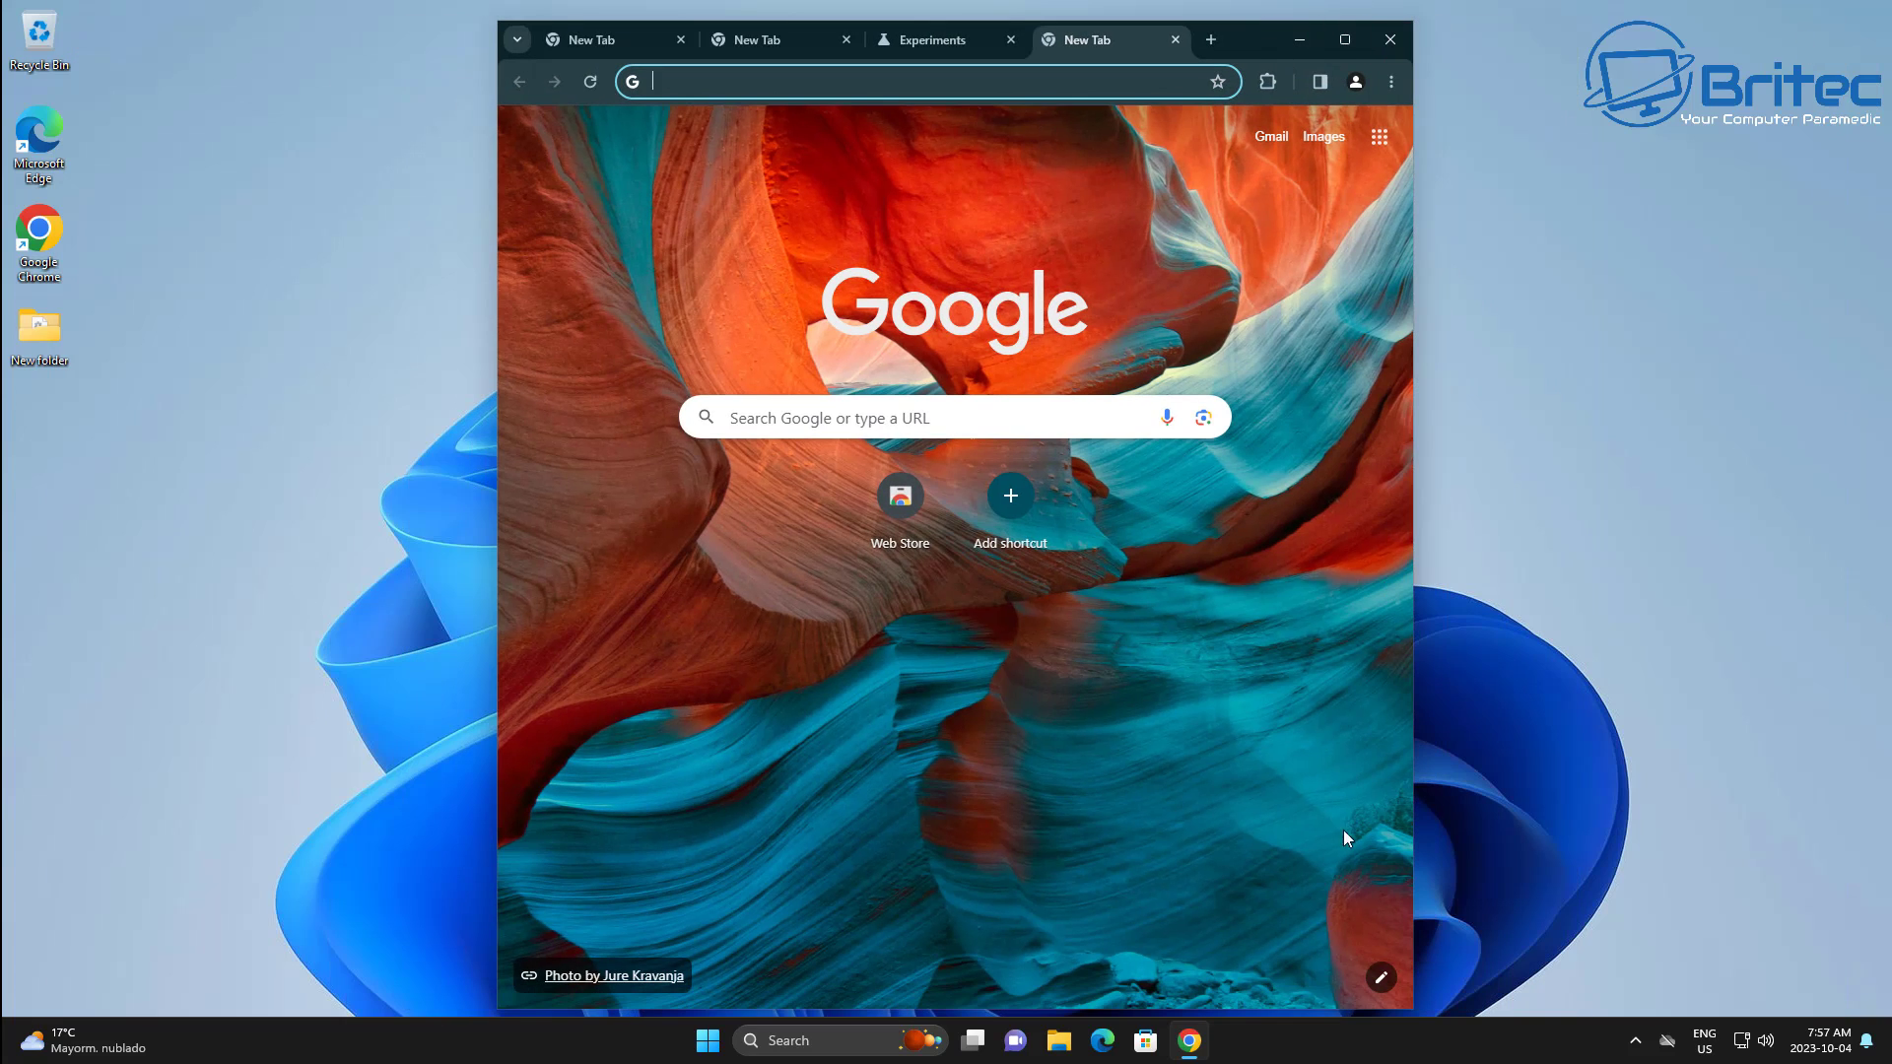
drag(1412, 1008, 1485, 793)
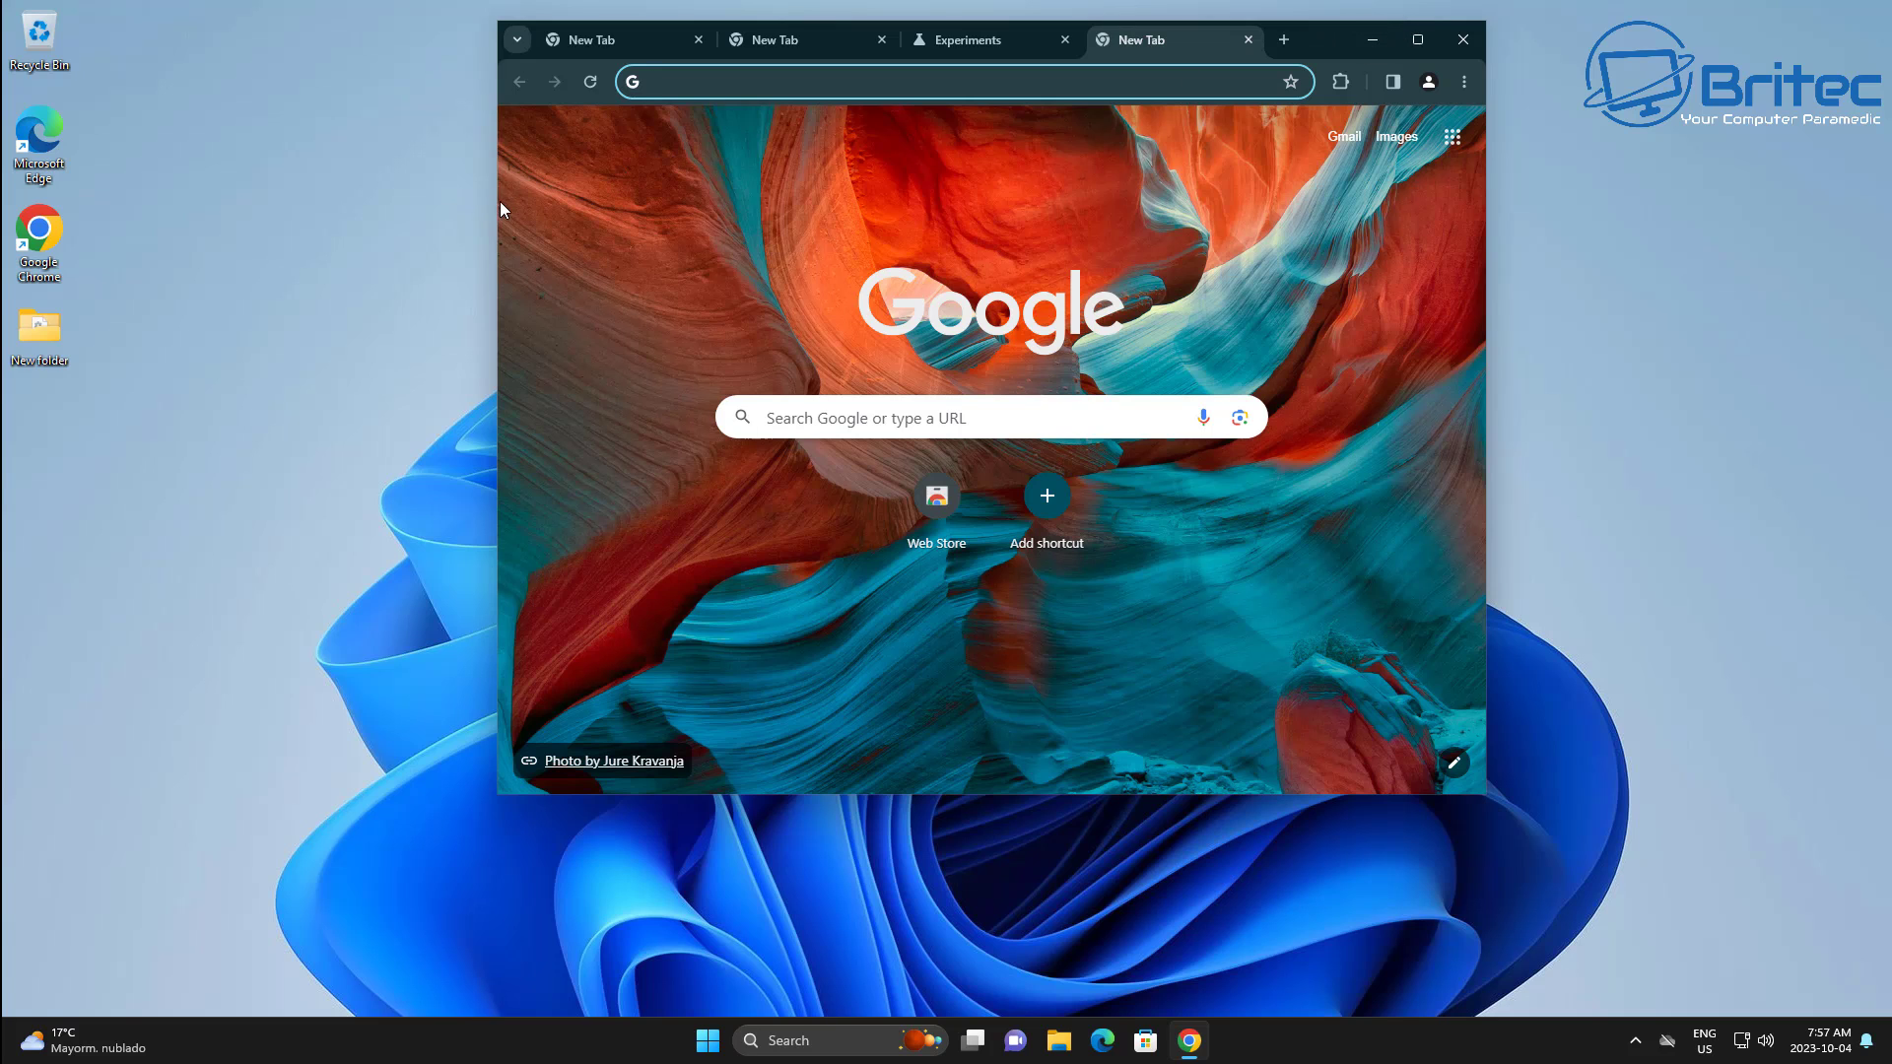
drag(495, 204, 329, 209)
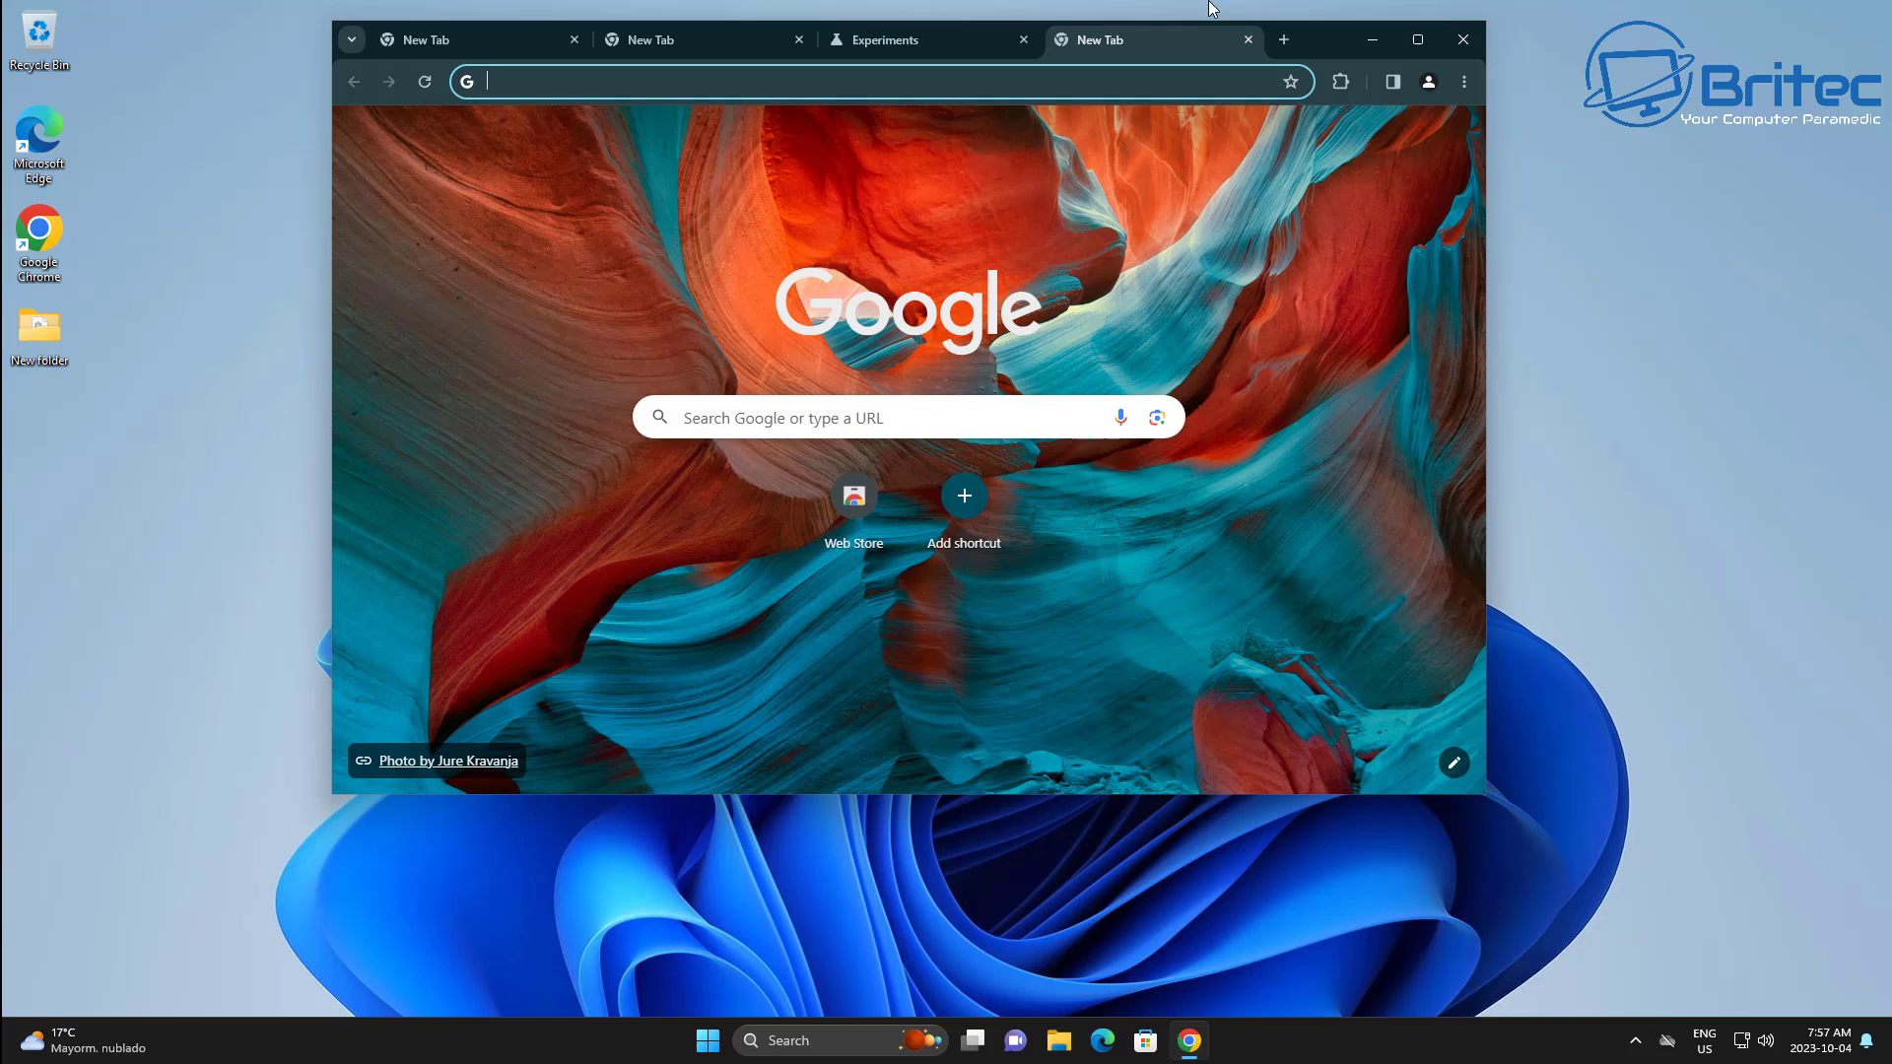
drag(1319, 57, 1289, 182)
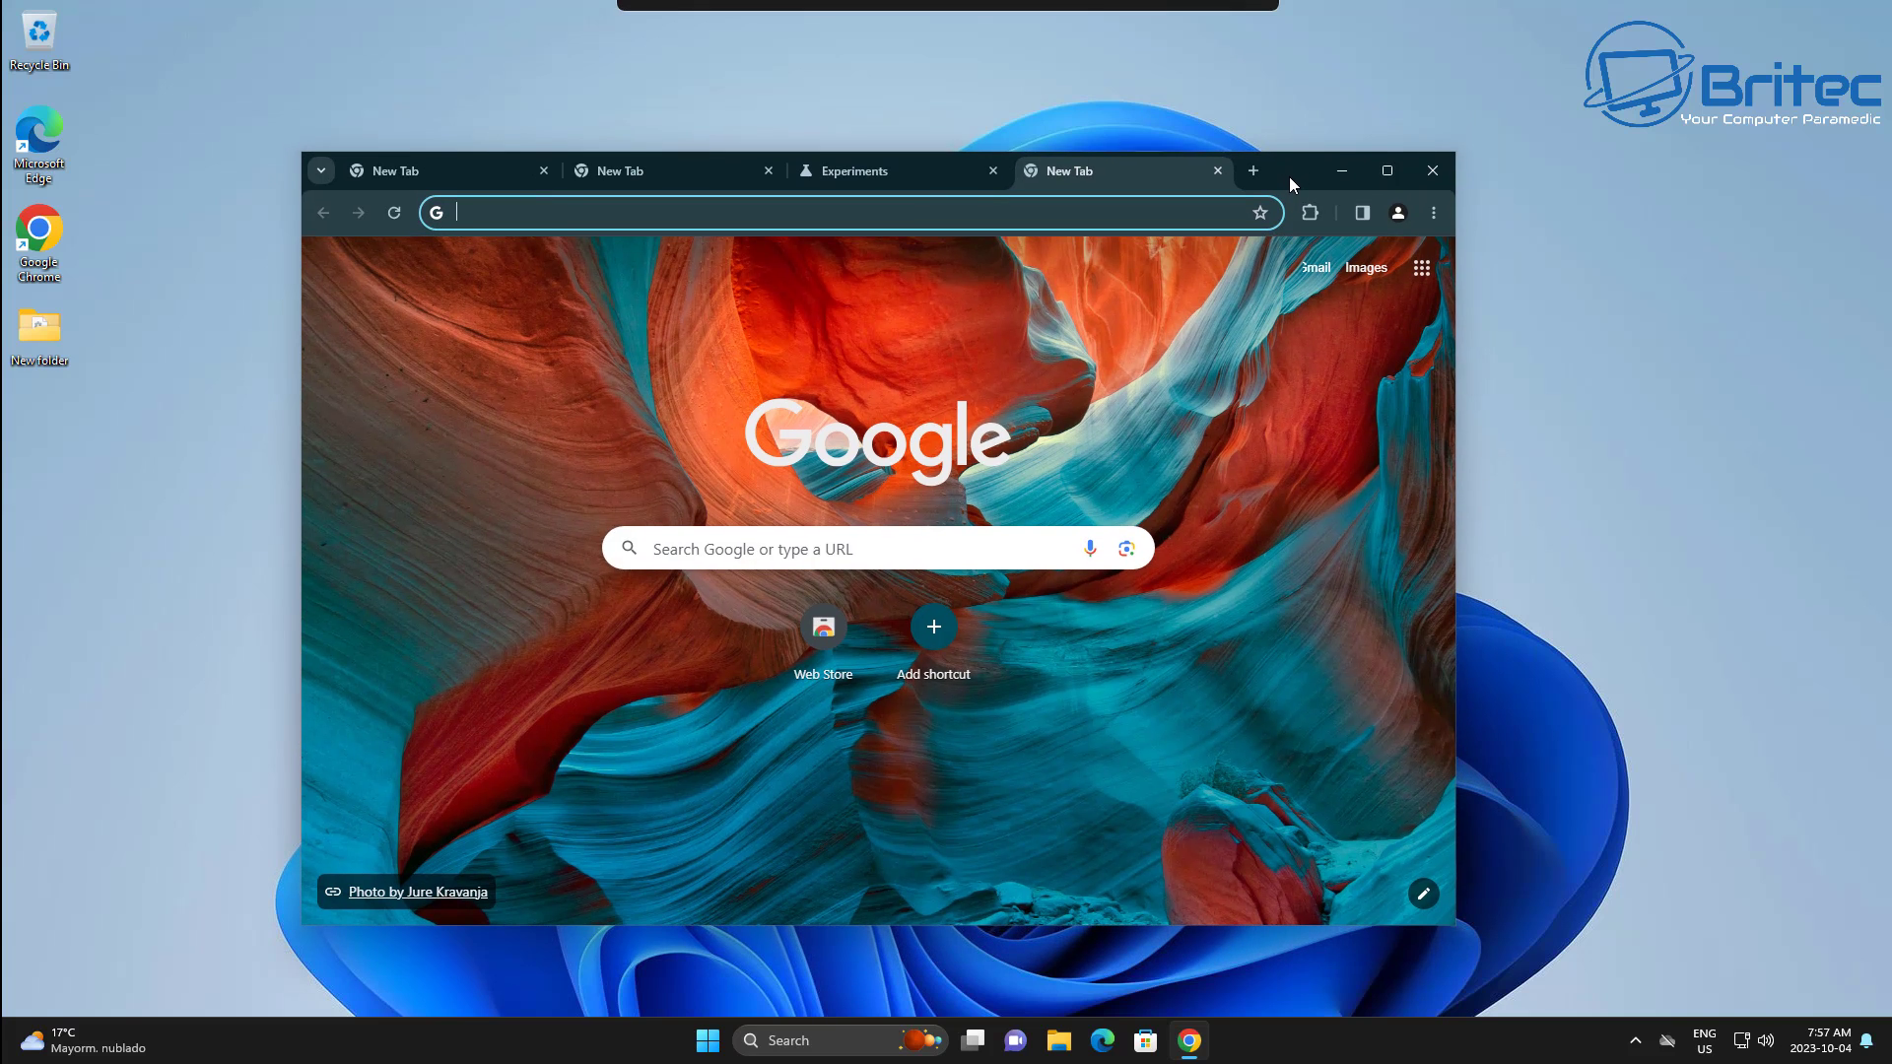
Close Chrome, then view the Edge search bar's recent searches and options before dismissing them
click(1436, 168)
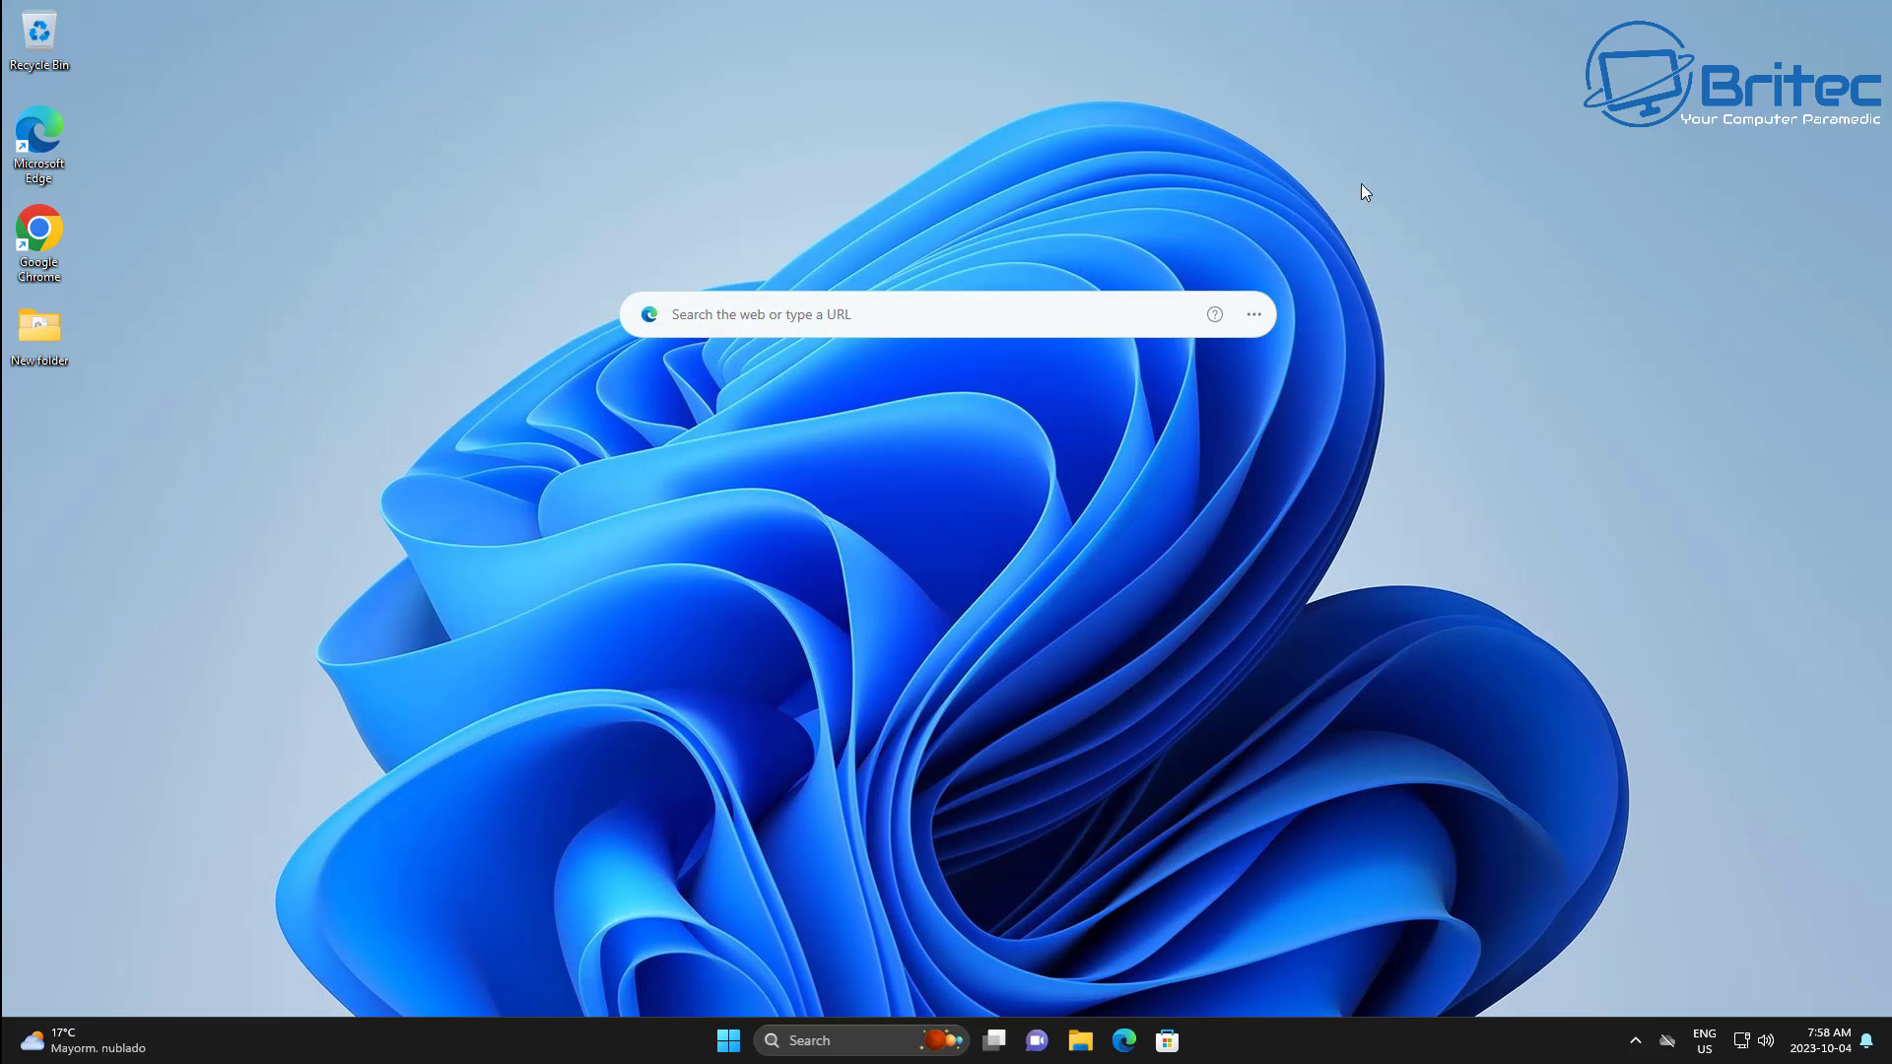
click(650, 315)
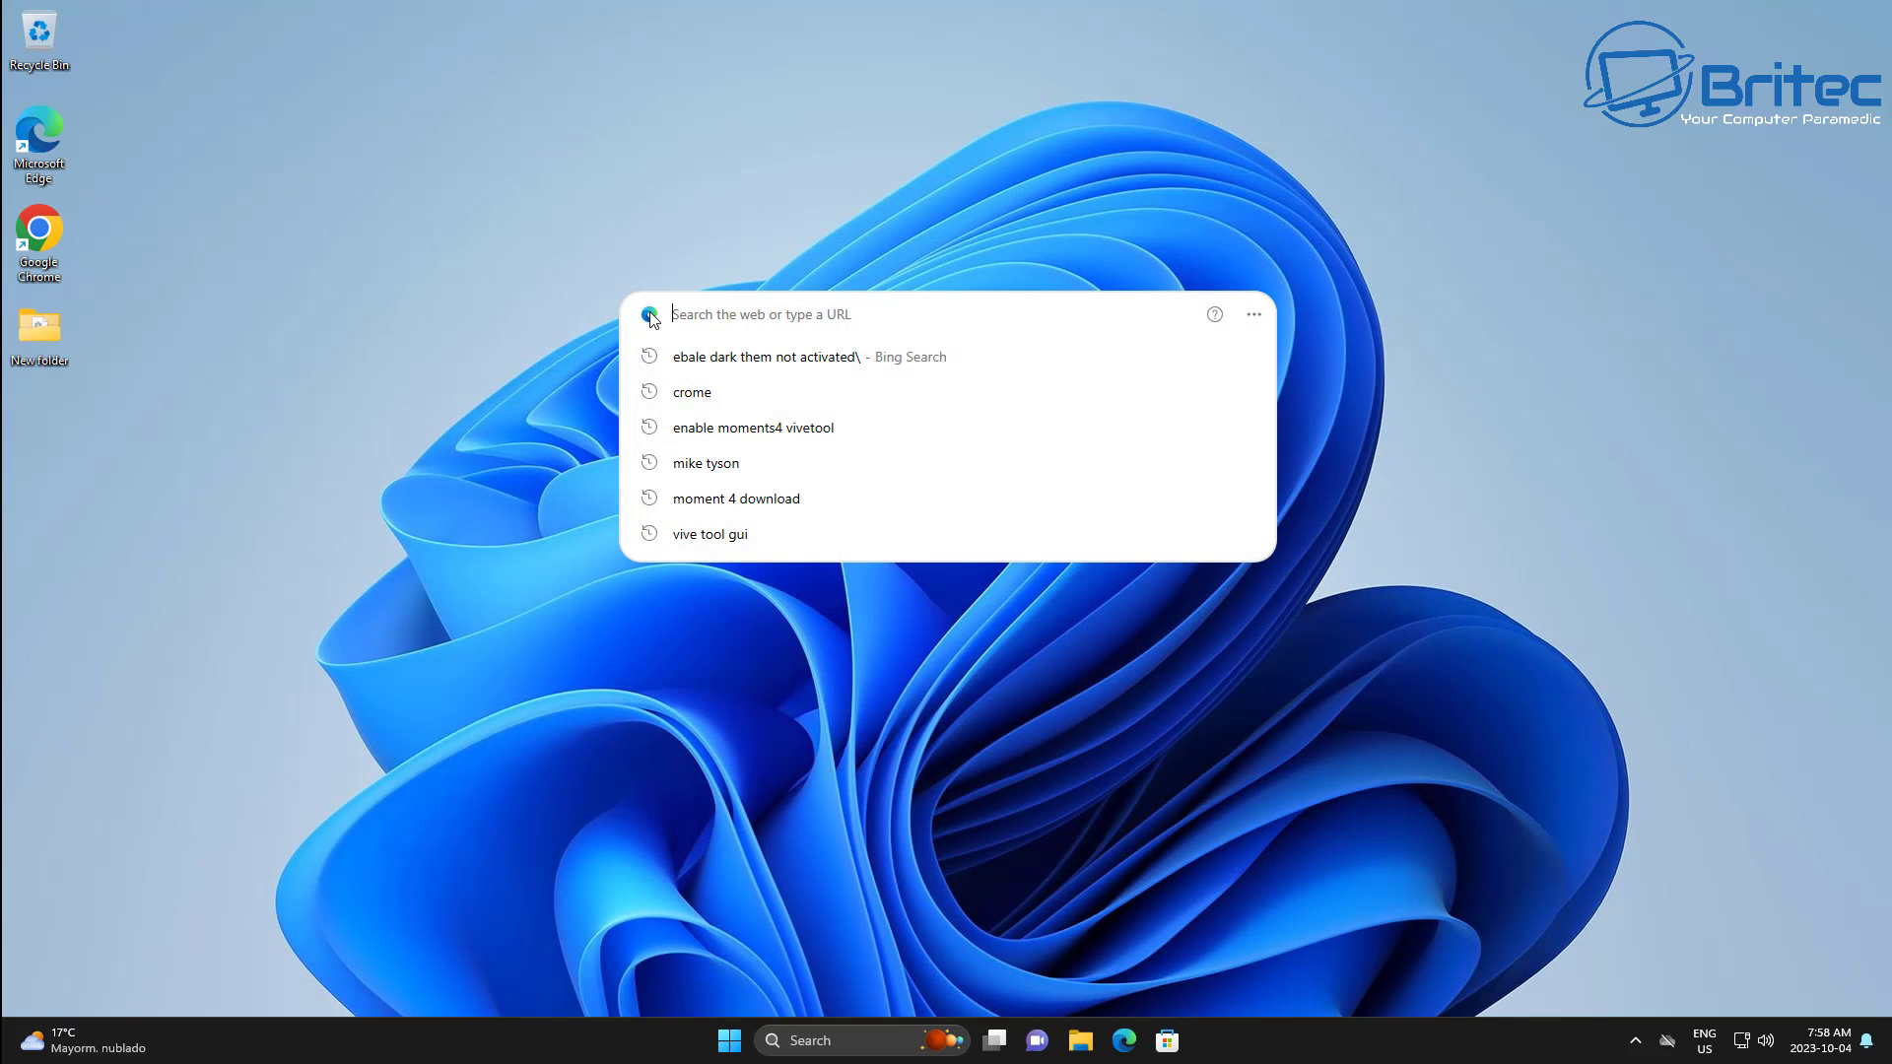
click(1253, 314)
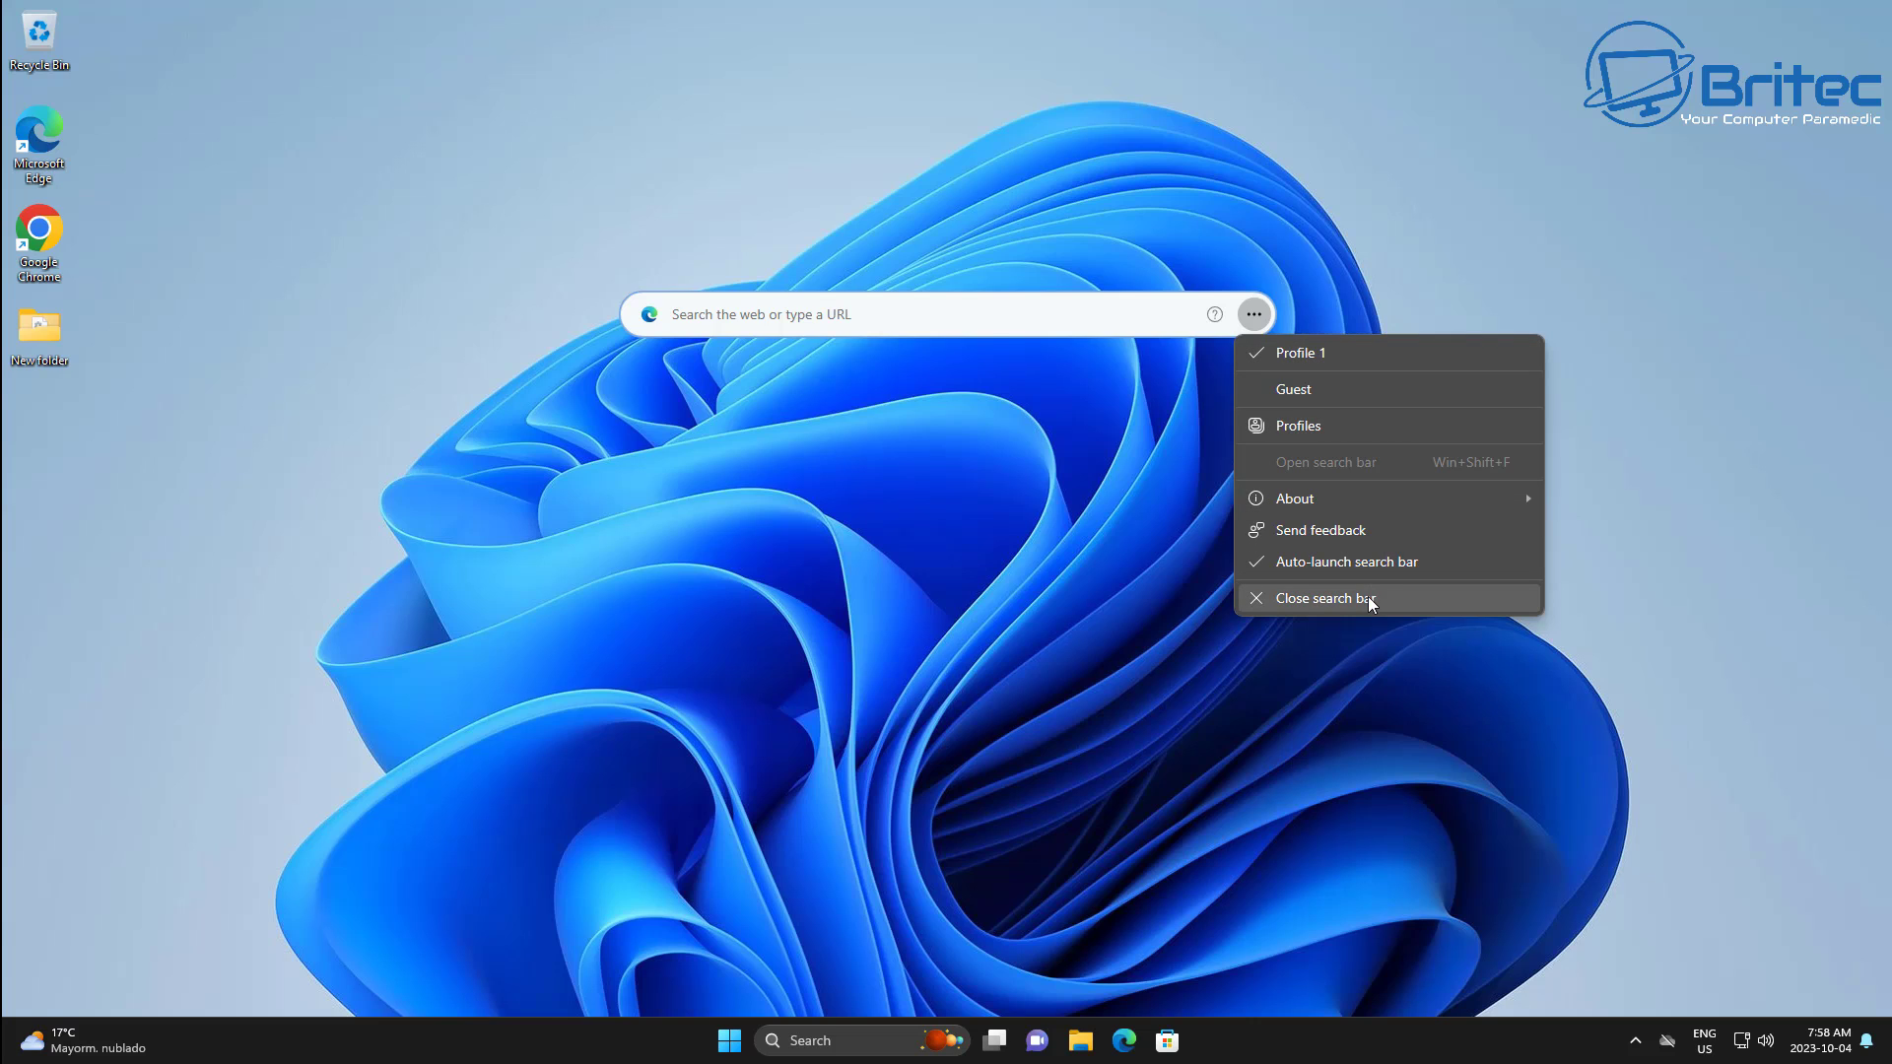
click(963, 578)
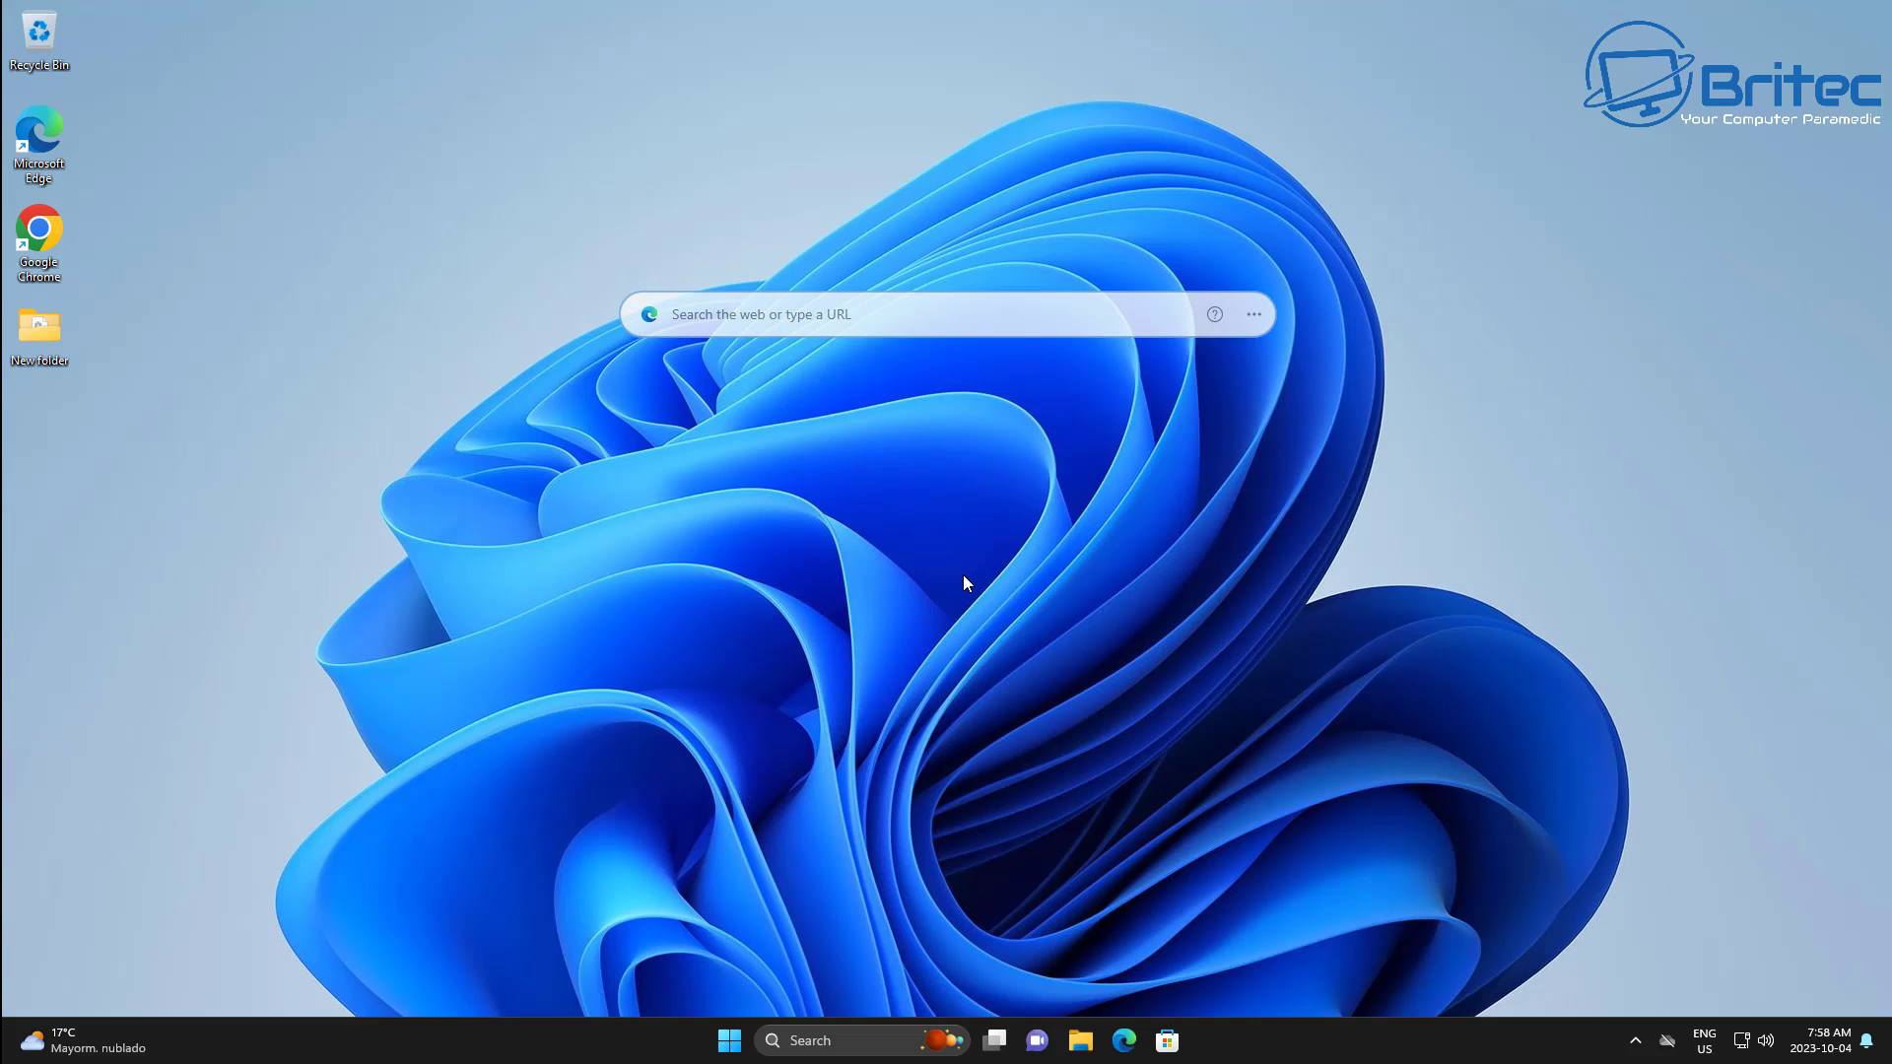